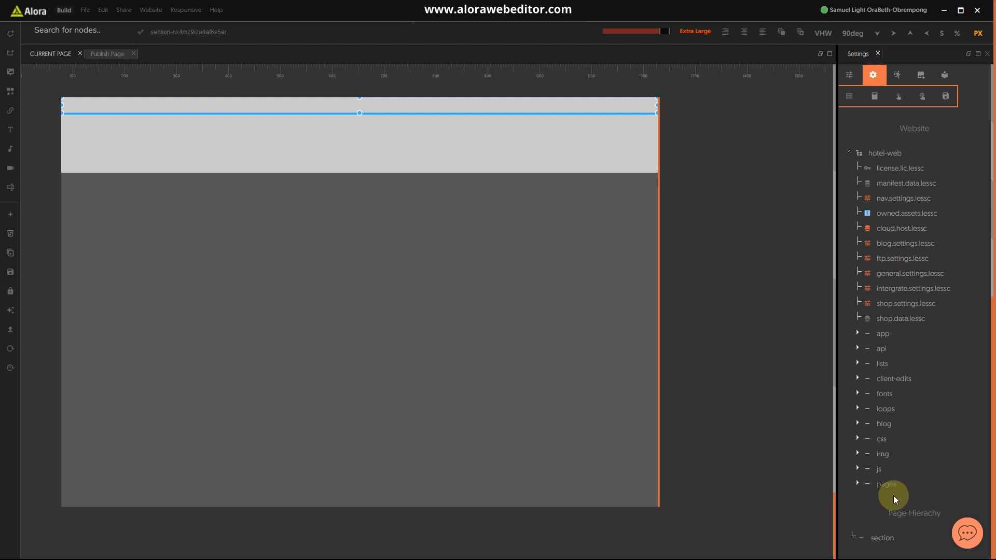
Add a new template page named temp--header to the pages folder of the hotel-web site
click(857, 485)
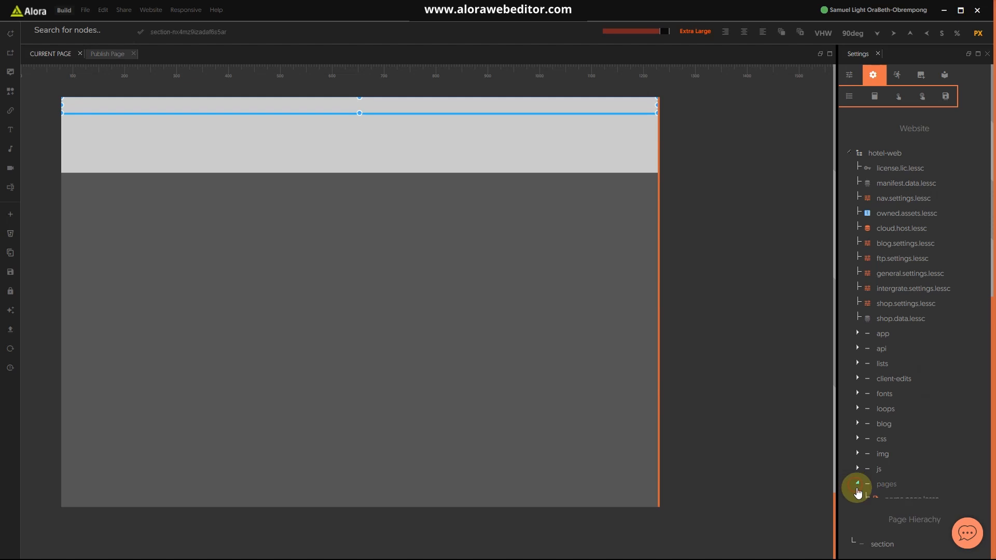
click(888, 484)
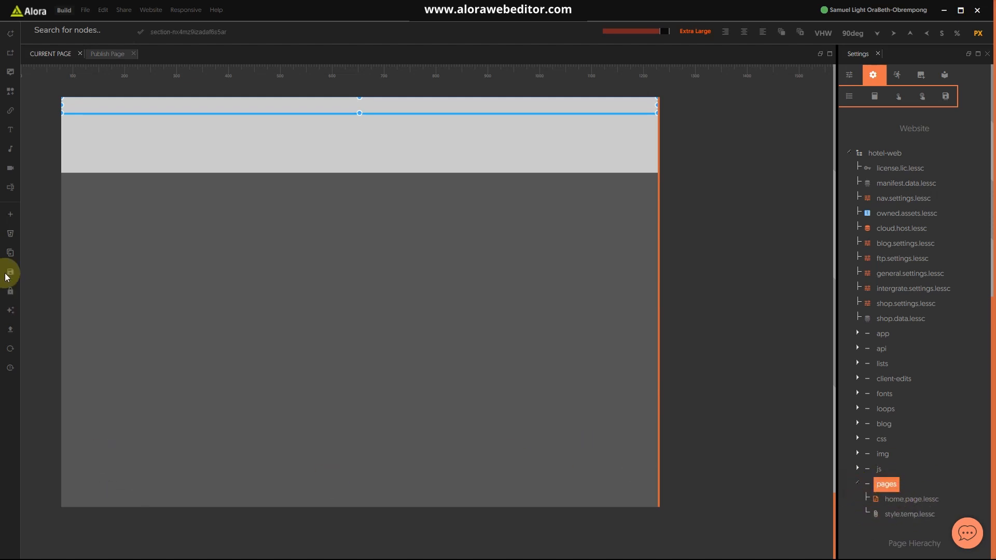
click(11, 216)
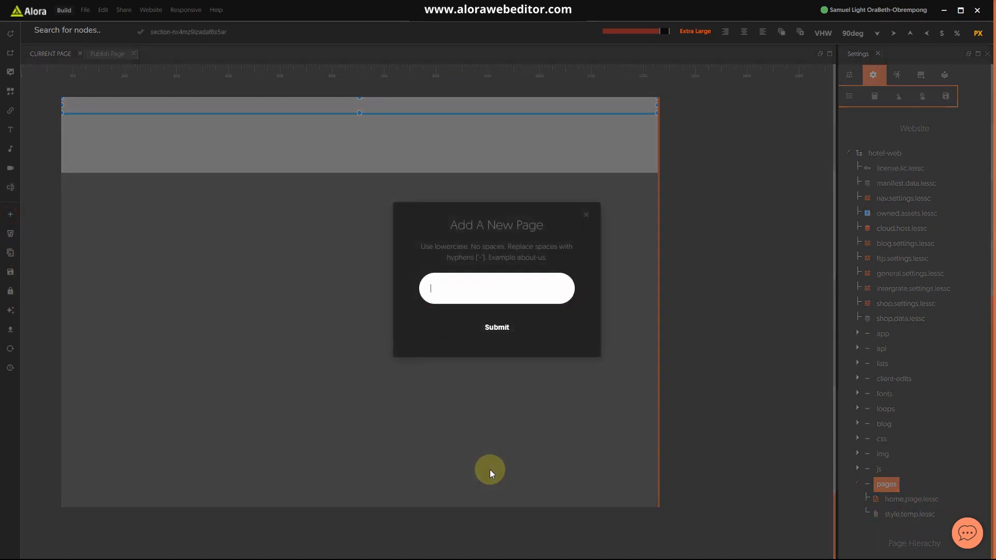
text(header)
key(Home)
text(temp--)
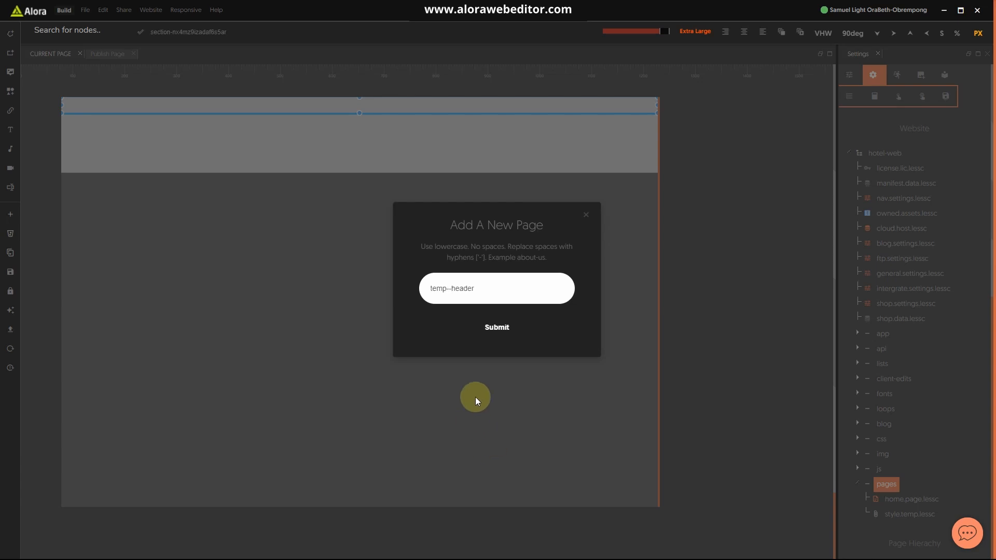
click(503, 330)
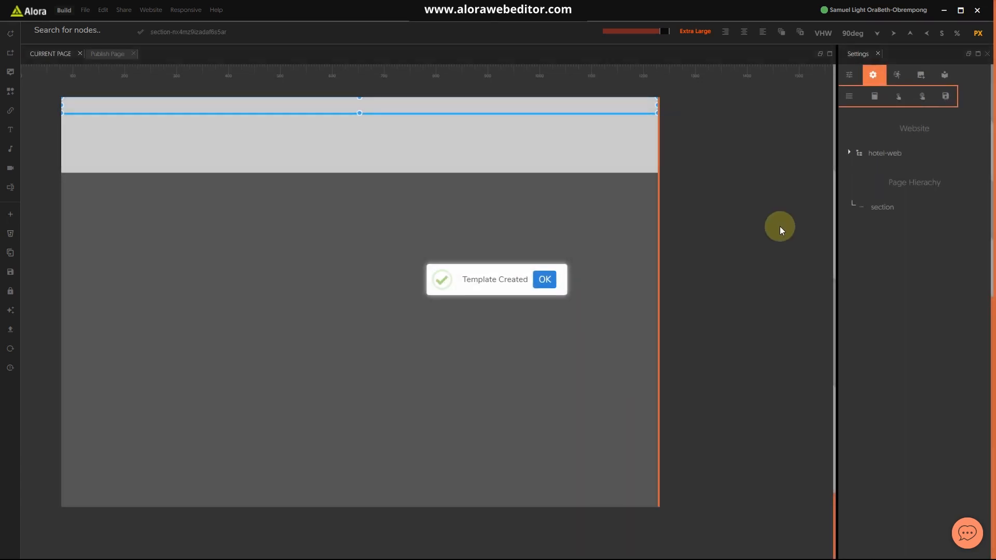
Add a new template page named temp--footer to the pages folder of hotel-web
click(848, 153)
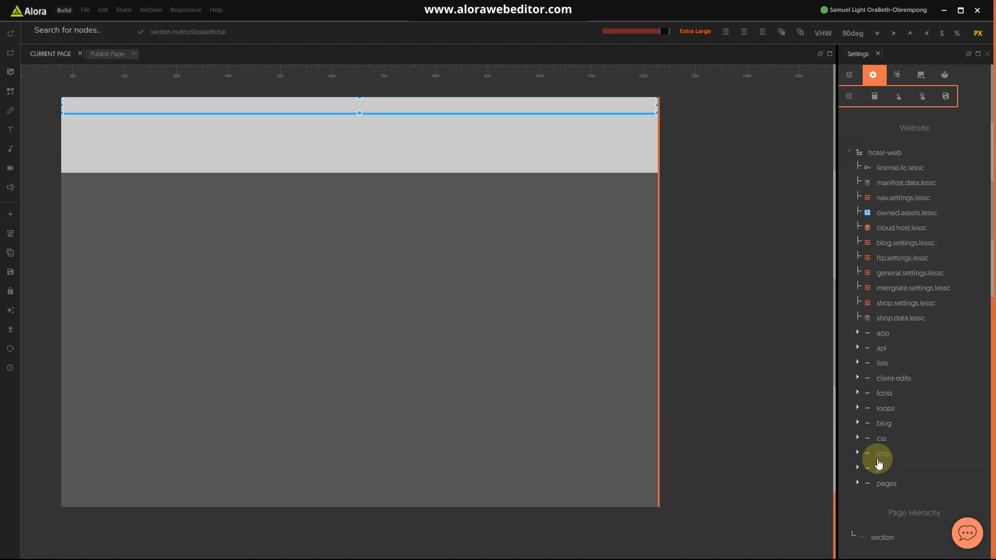
scroll(878, 463, down, 1)
click(858, 432)
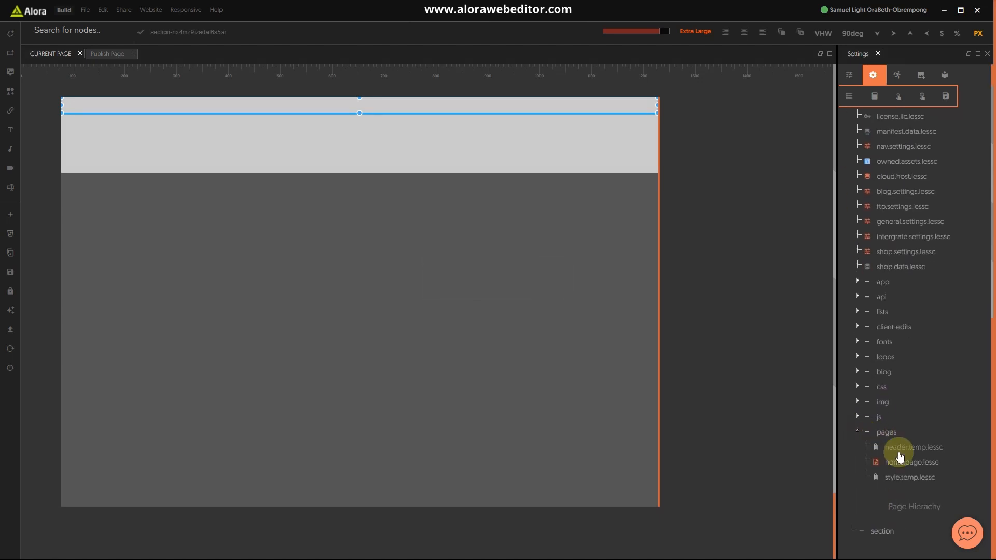
click(881, 431)
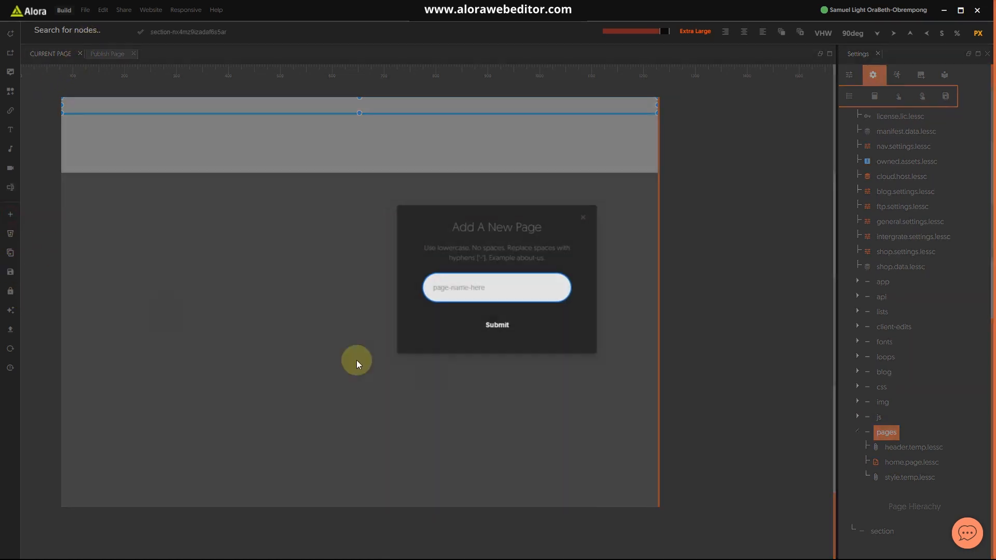
click(10, 214)
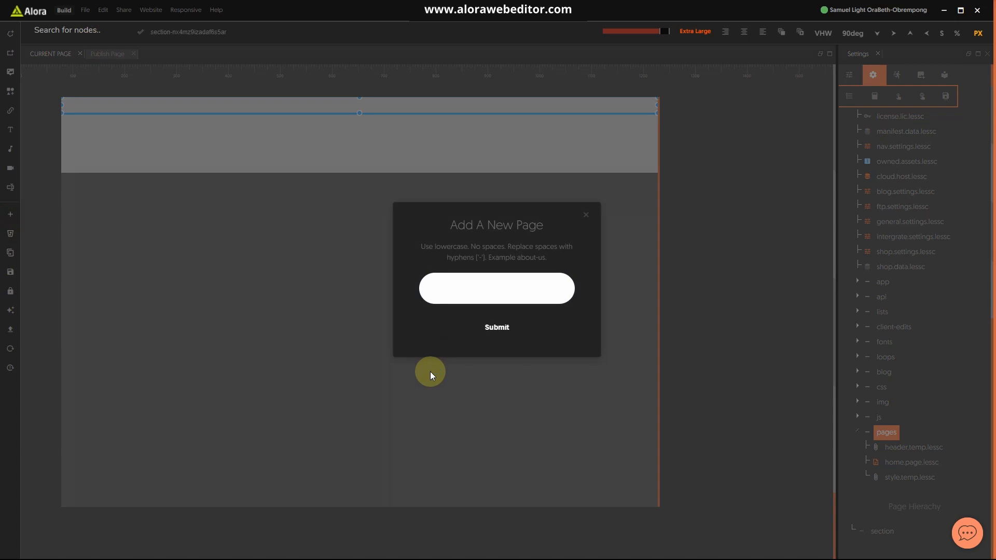
text(otehr)
key(BackSpace)
key(BackSpace)
text(otehr)
key(BackSpace)
key(BackSpace)
key(BackSpace)
key(BackSpace)
key(BackSpace)
text(temp--footer)
click(494, 328)
click(544, 279)
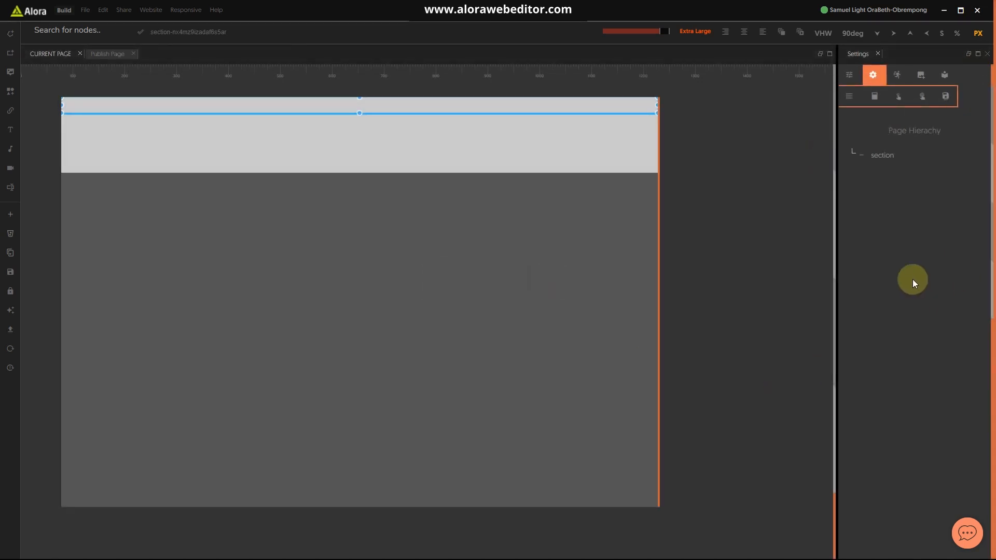
Expand the hotel-web site tree down to the files in its pages folder
click(850, 152)
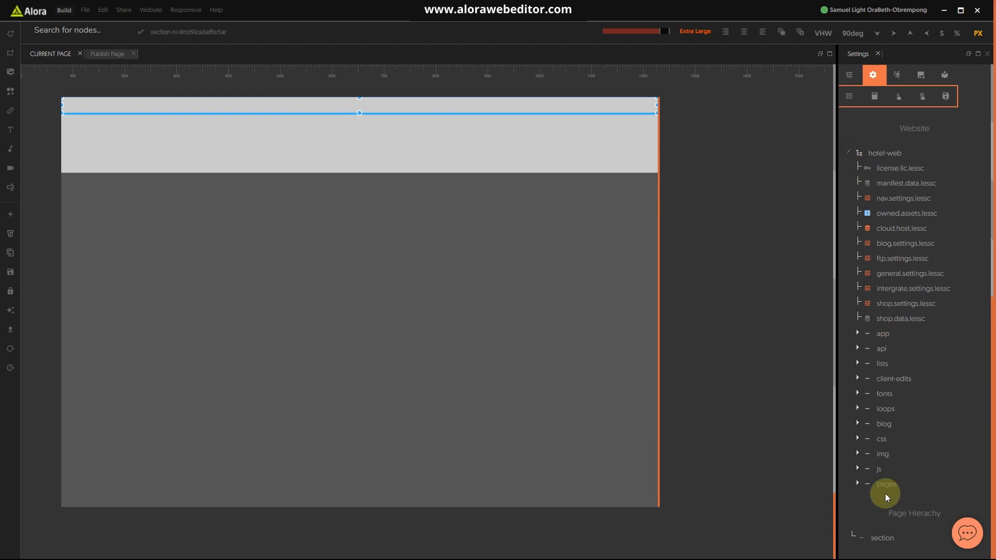
click(856, 483)
scroll(897, 482, down, 4)
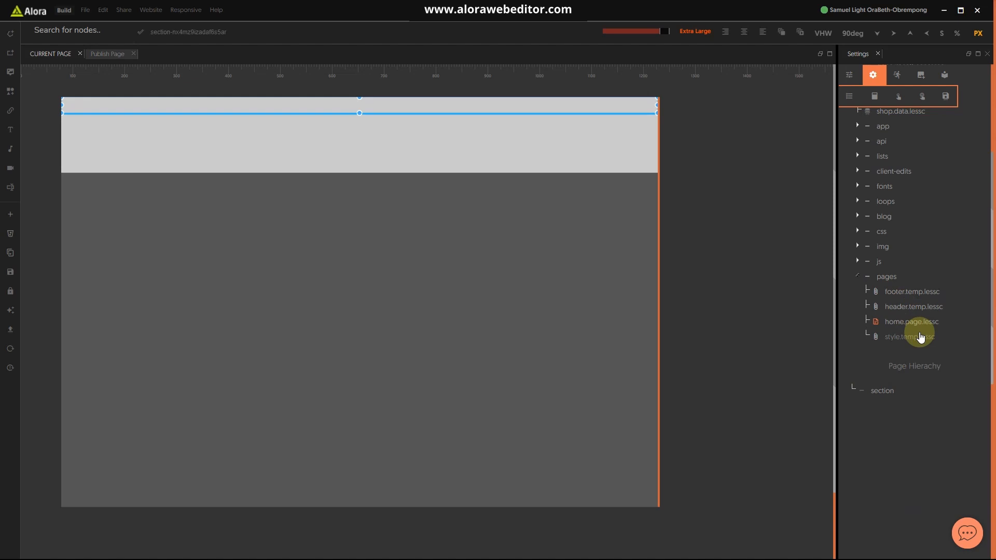
Switch to File Explorer and open the Hotel website.jpg mockup from the content folder inside the desktop's hotel folder
key(super)
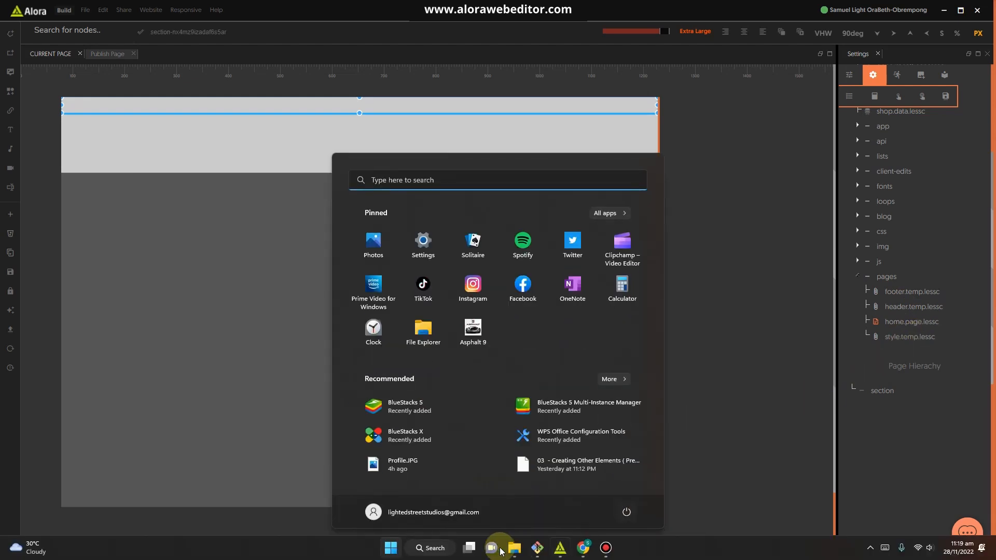
click(514, 552)
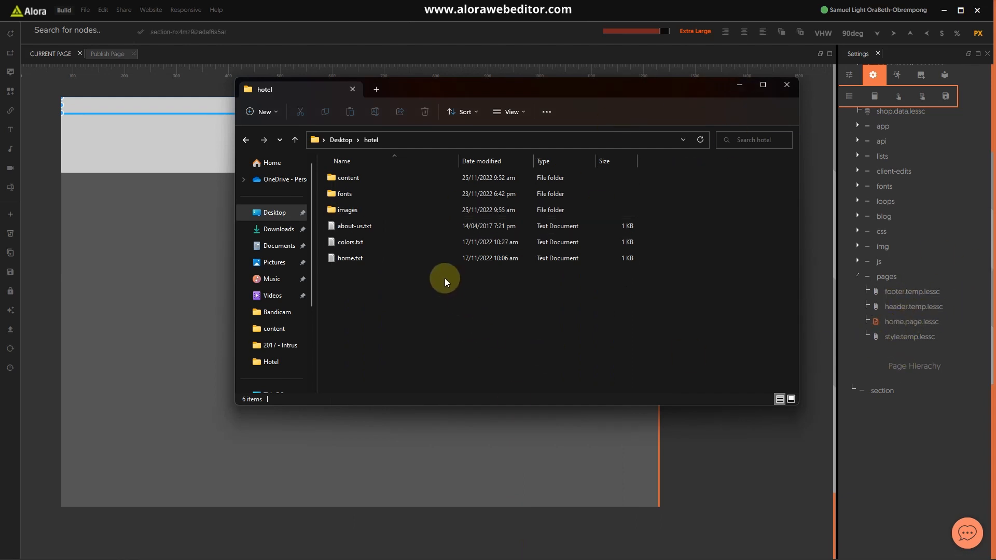
double_click(345, 178)
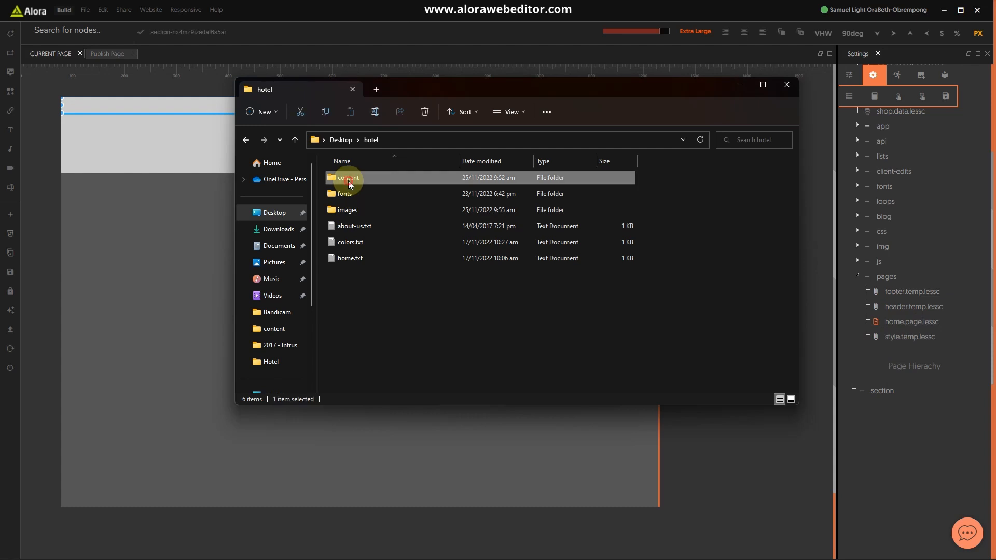
double_click(702, 180)
Examine the hotel mockup's sections from the footer, discount banner and phone-number strip up to the page header
scroll(516, 335, up, 4)
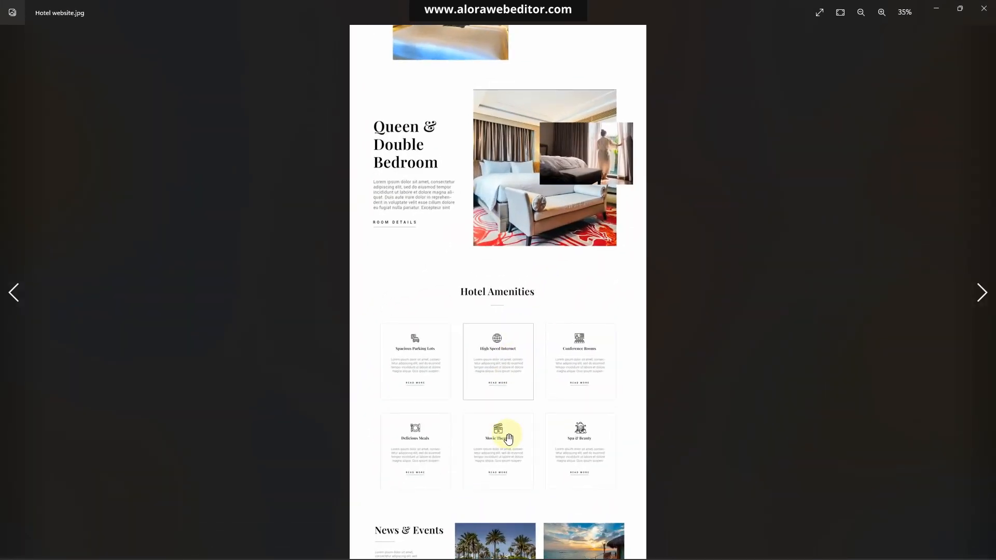
drag(507, 439, 523, 186)
drag(542, 362, 546, 280)
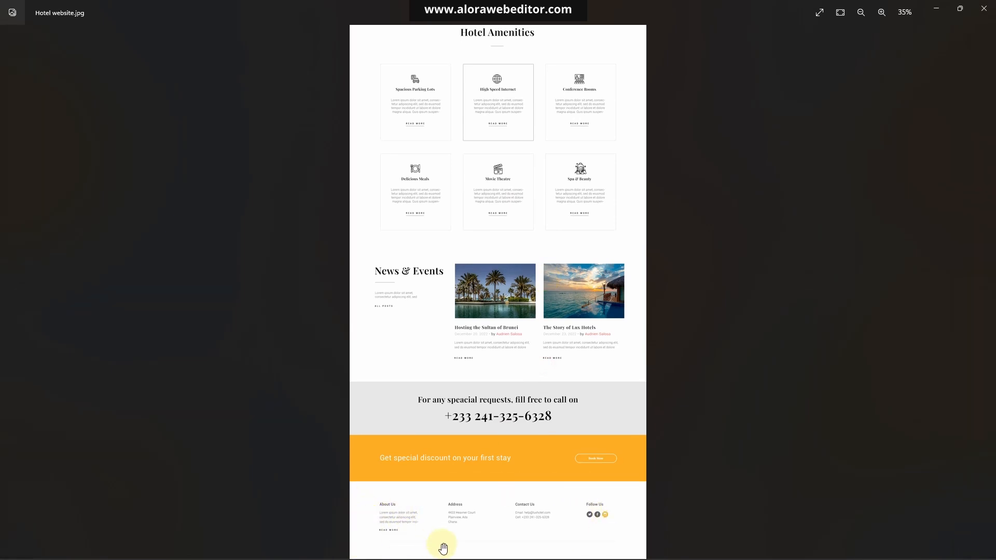
scroll(500, 396, up, 4)
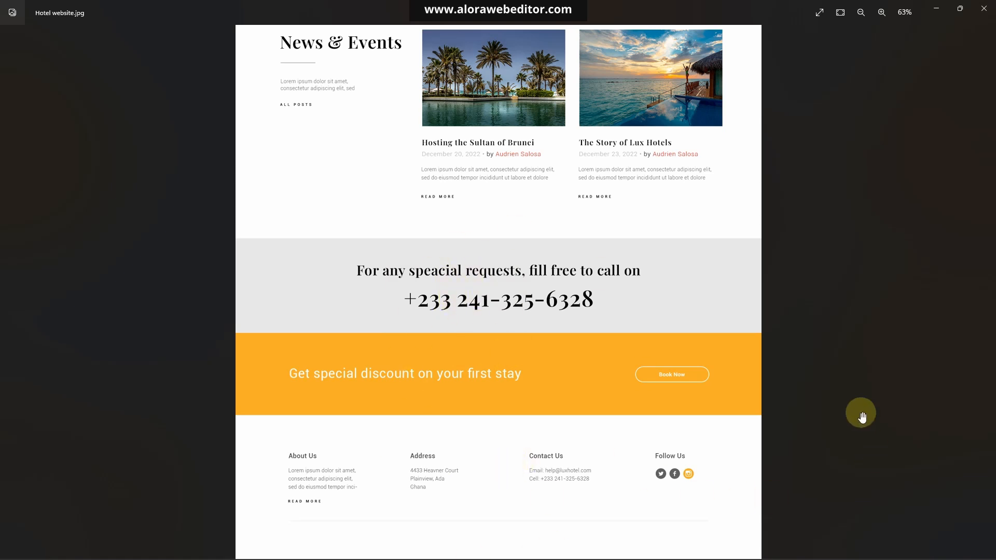
scroll(519, 197, up, 3)
scroll(552, 144, up, 10)
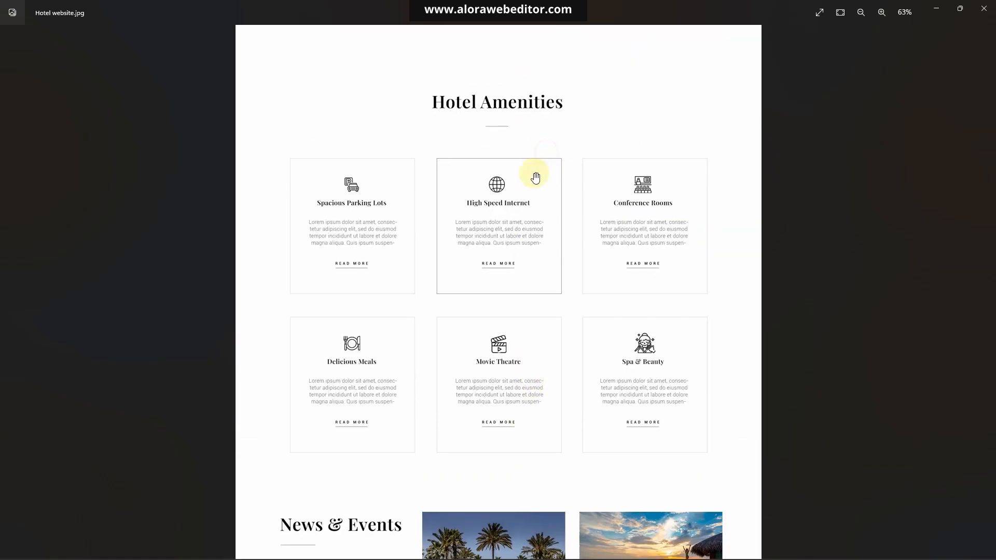
scroll(551, 216, up, 10)
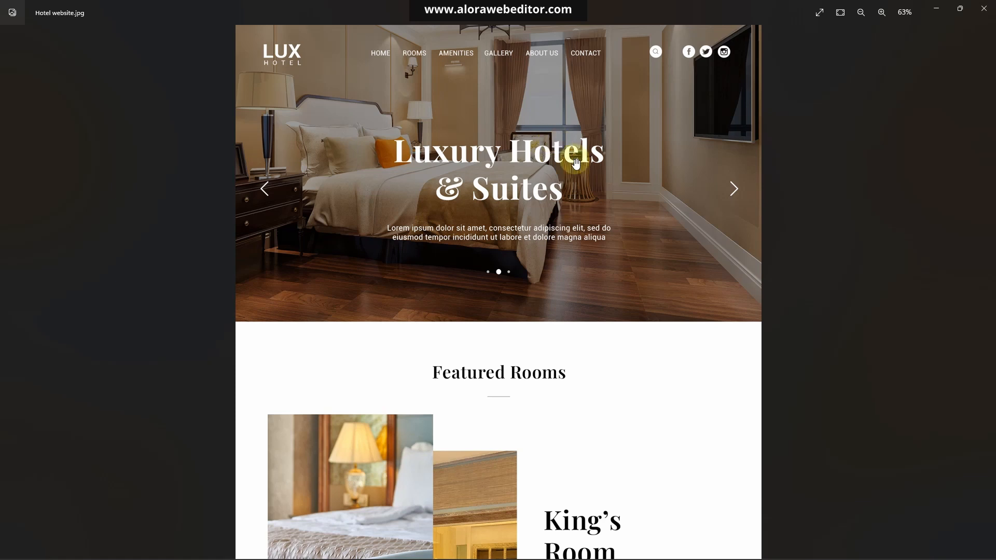
Return to the Alora editor and add a new template page named temp--number to the pages folder
click(935, 10)
click(729, 459)
click(884, 277)
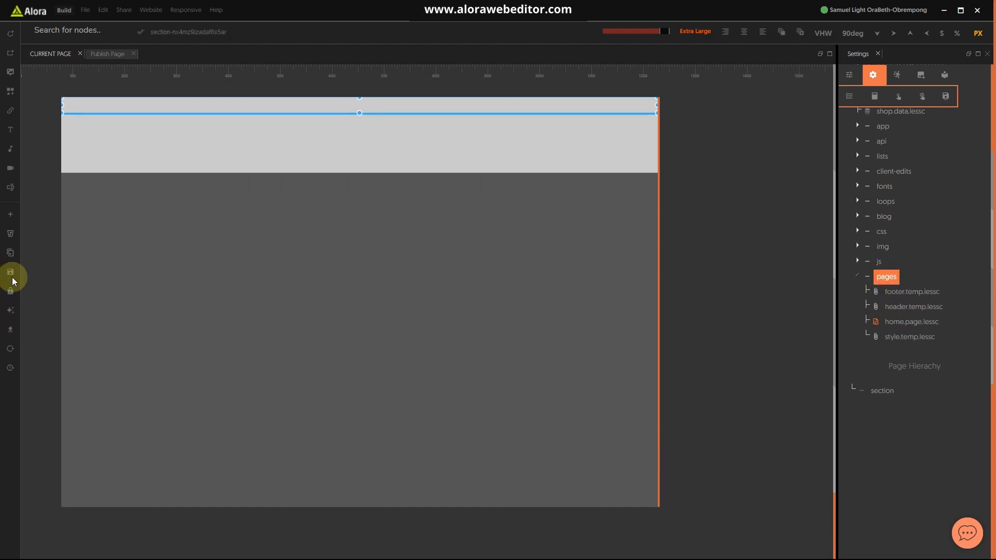
click(11, 214)
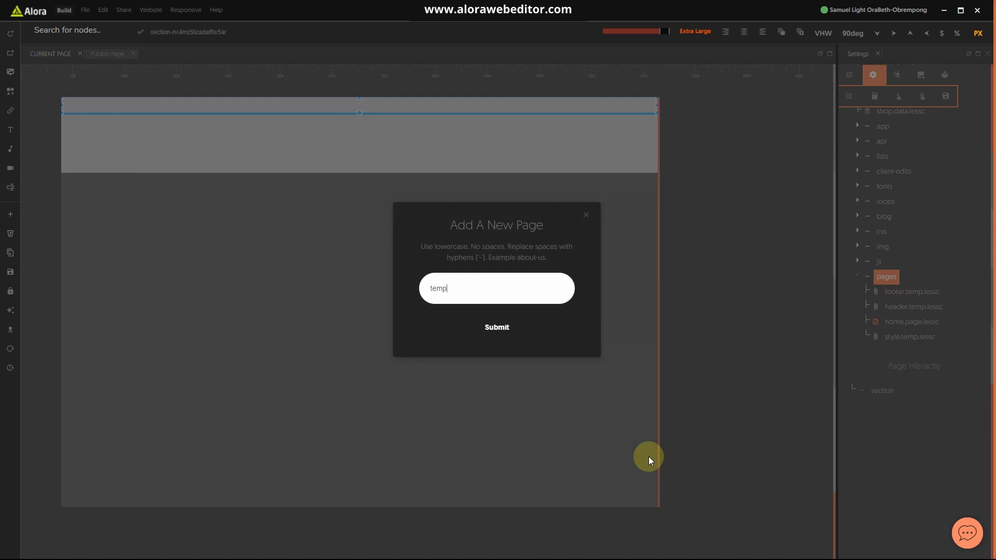
text(temp-number)
click(497, 328)
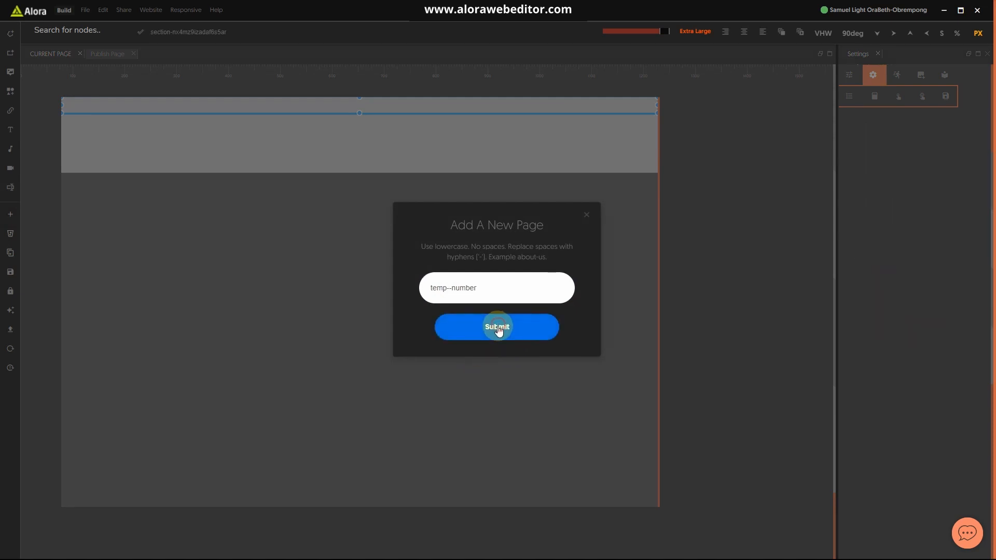
click(543, 280)
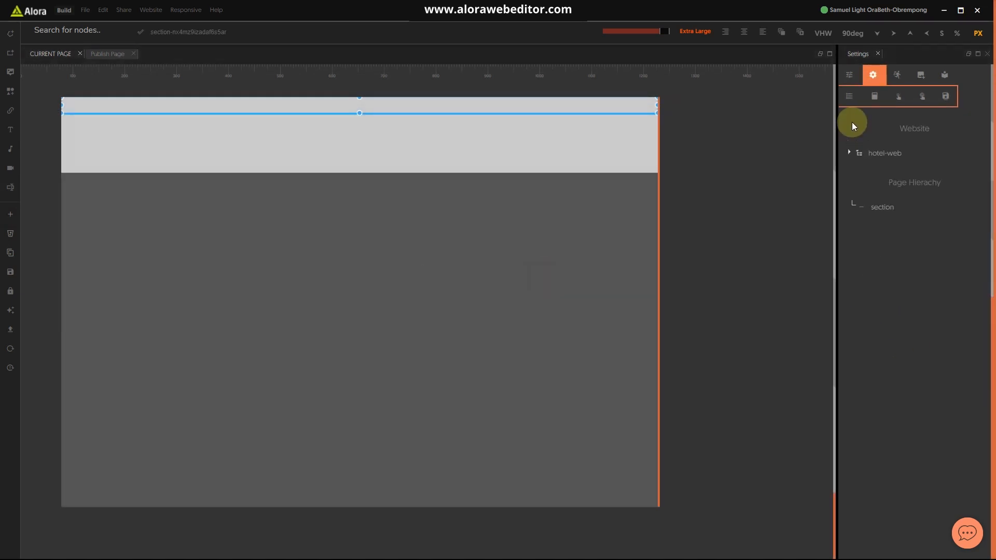
Add a new template page named temp--foot to the pages folder of hotel-web
click(850, 153)
click(856, 482)
scroll(886, 440, down, 3)
click(886, 328)
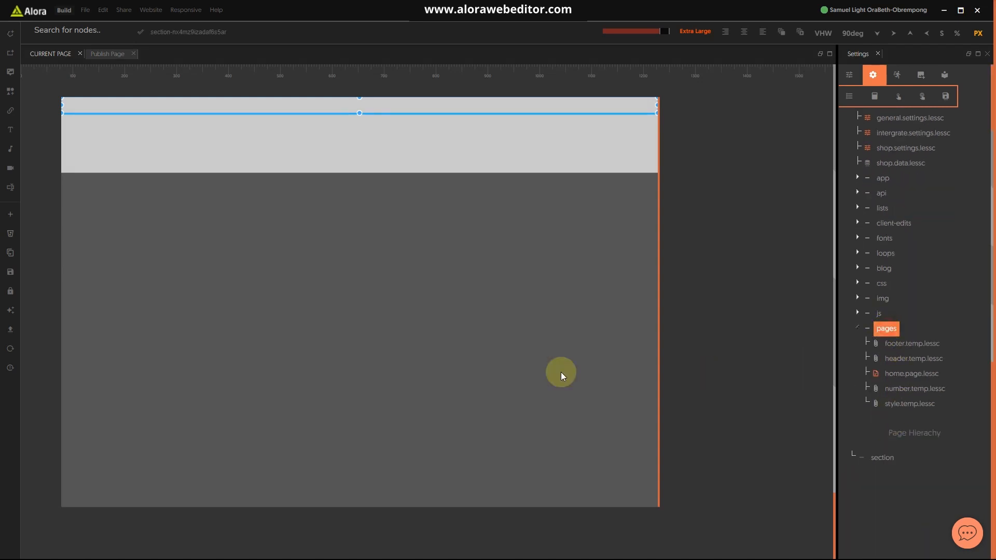
click(10, 214)
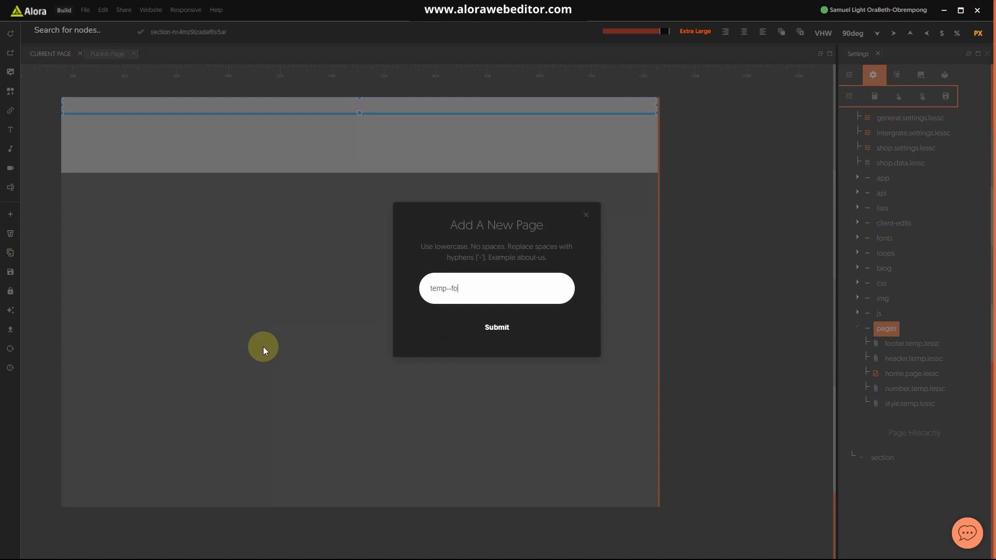
click(500, 329)
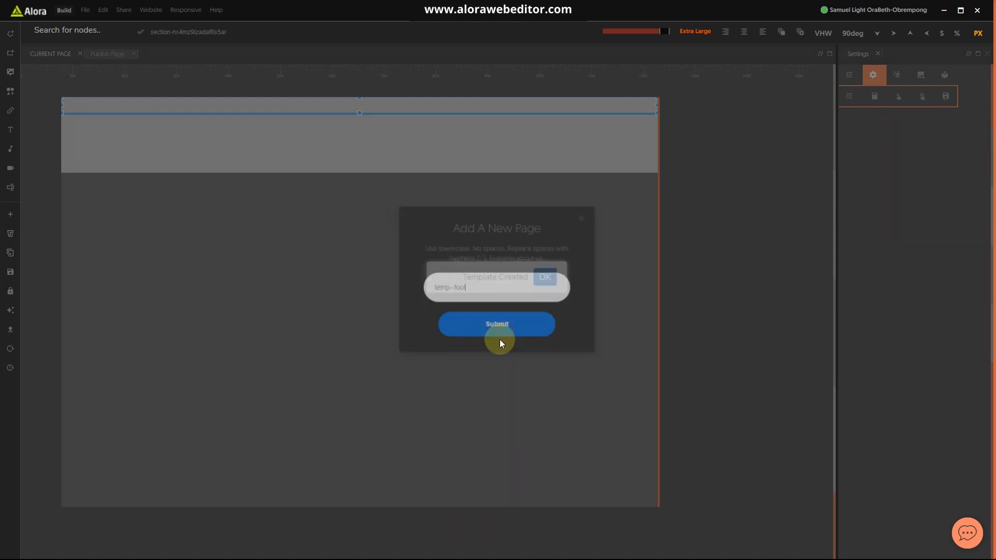
click(544, 280)
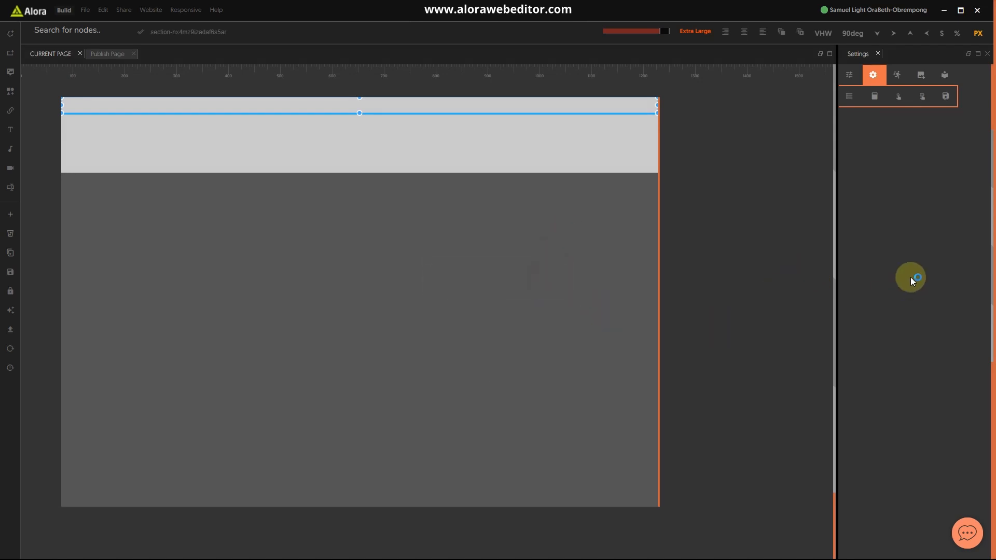
Expand the refreshed hotel-web site tree and its pages folder
click(847, 153)
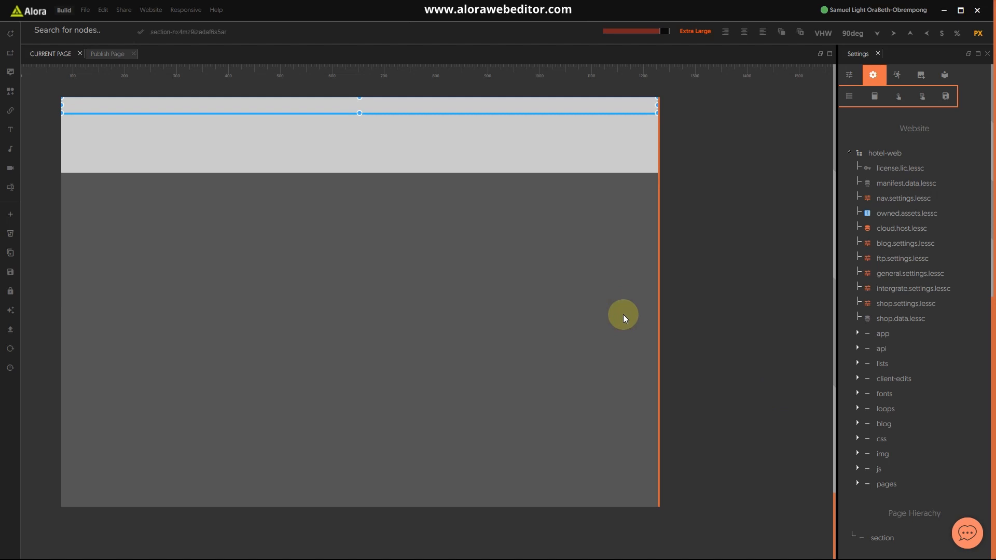
click(859, 483)
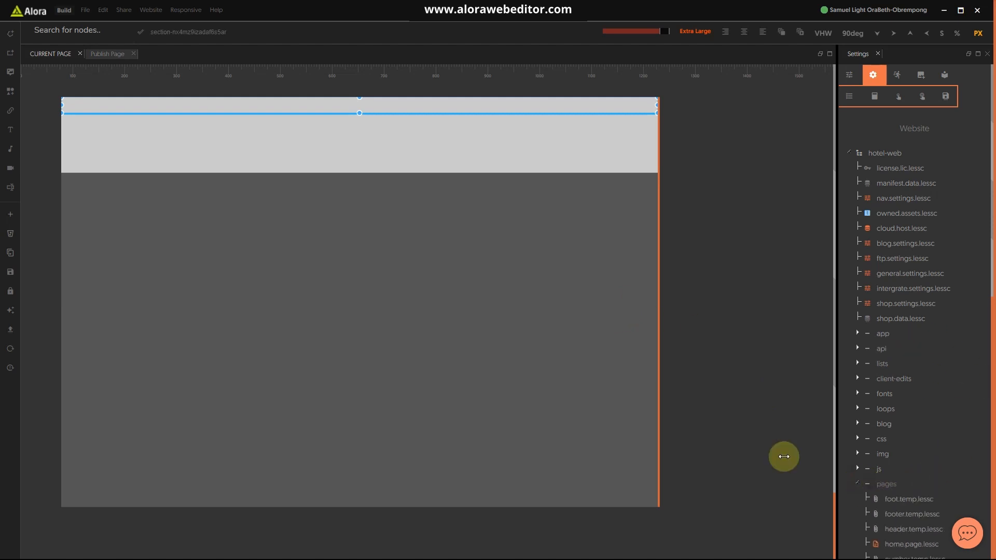
Stretch the page's section downward to fill most of the canvas and add a Background Color node to it
drag(358, 111, 386, 396)
click(403, 301)
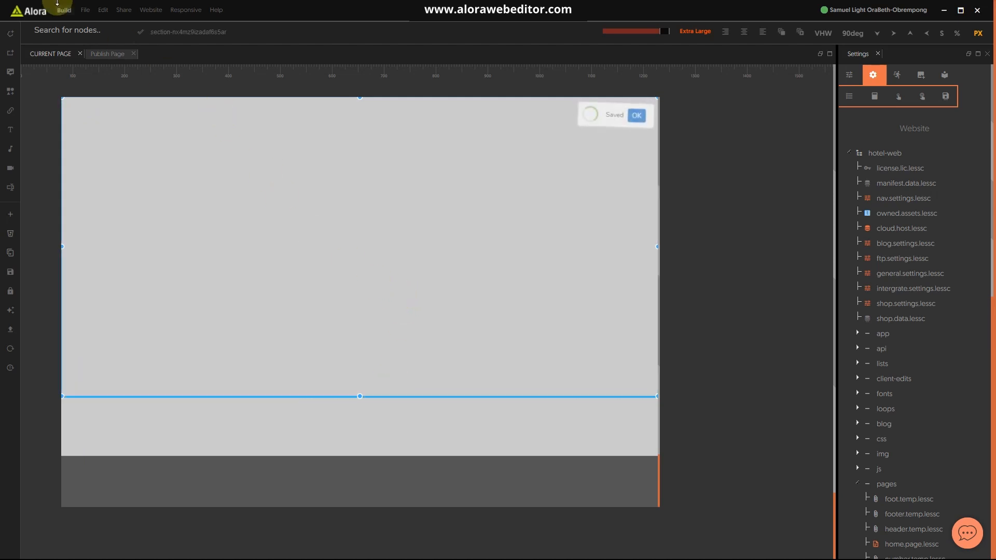
click(34, 32)
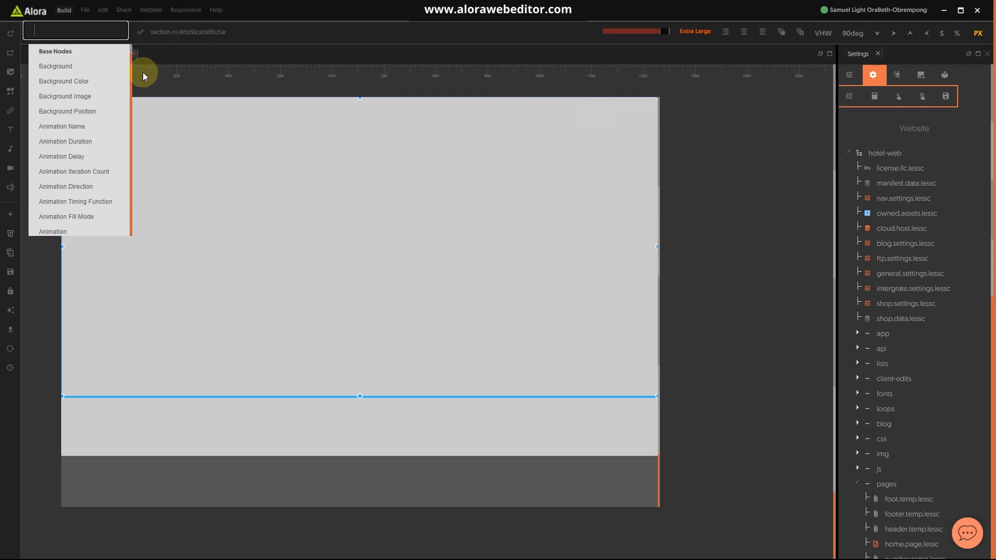
click(67, 81)
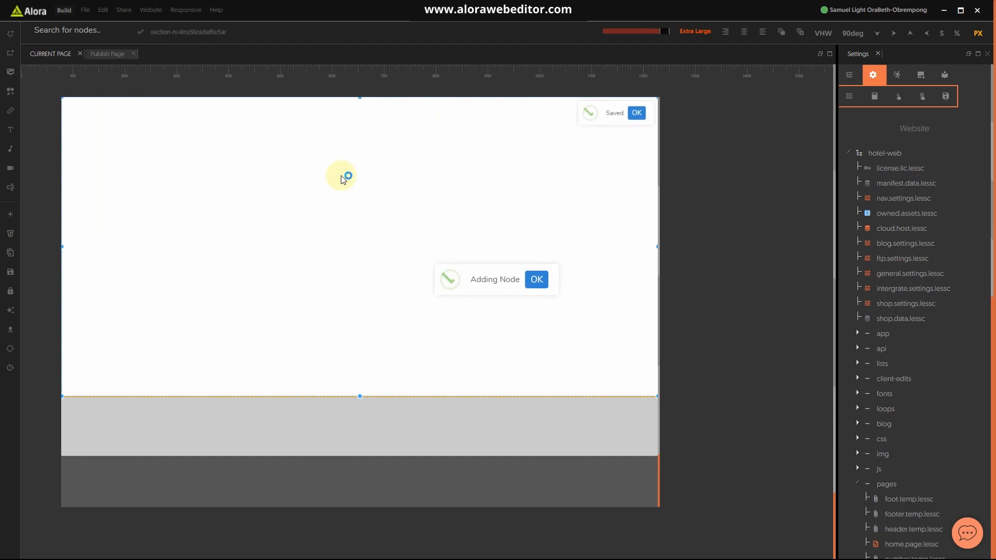
drag(360, 396, 360, 419)
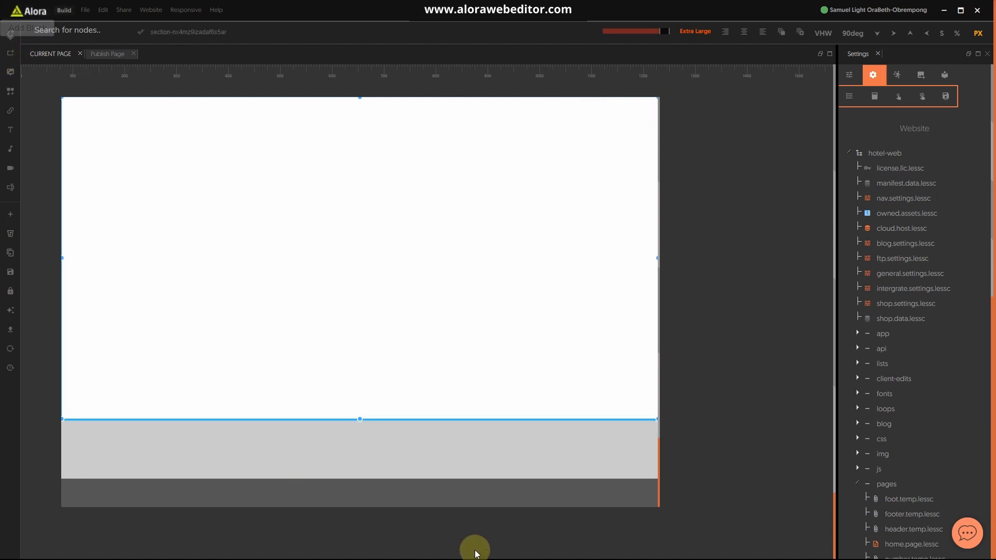
Review the header and hero area of the Hotel website.jpg mockup, and return to the Alora editor
key(super)
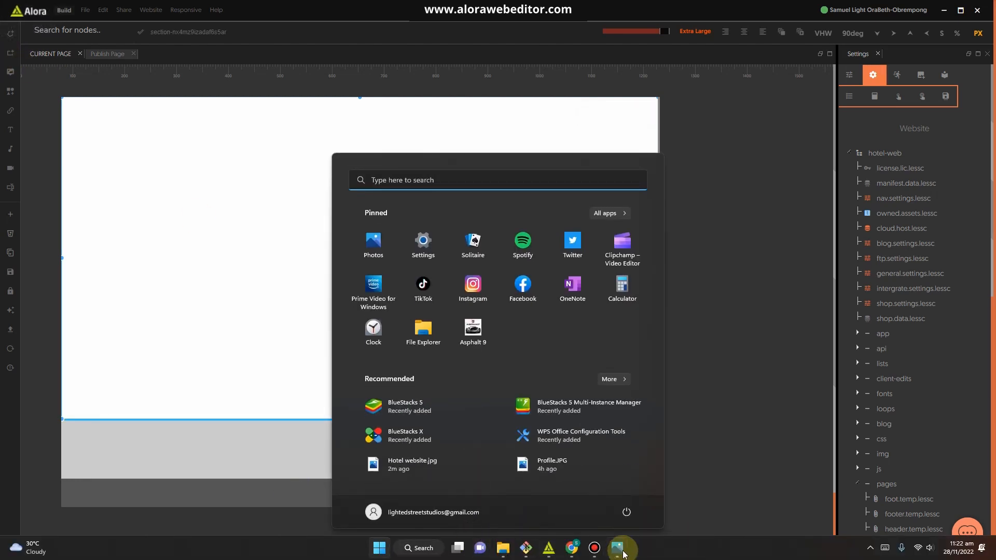
click(623, 552)
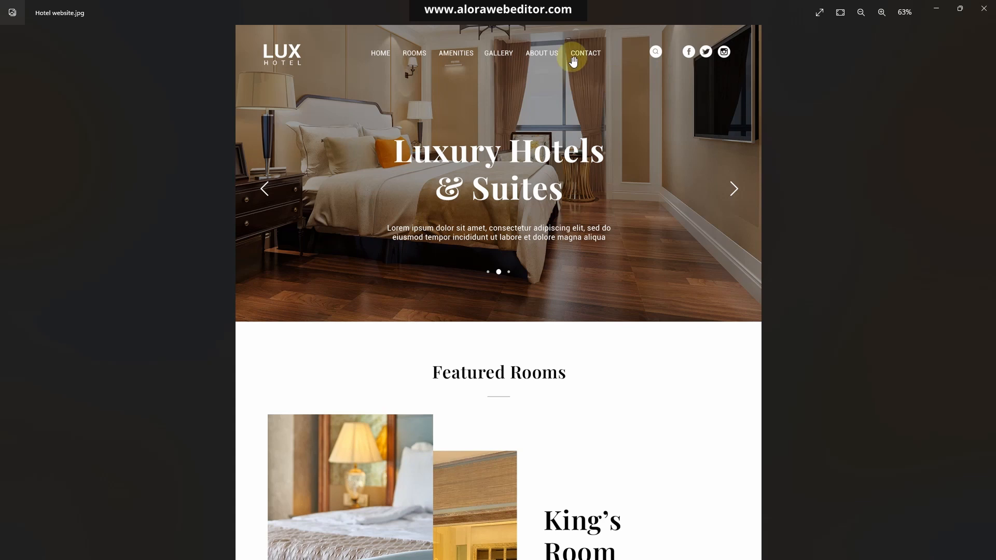
click(938, 9)
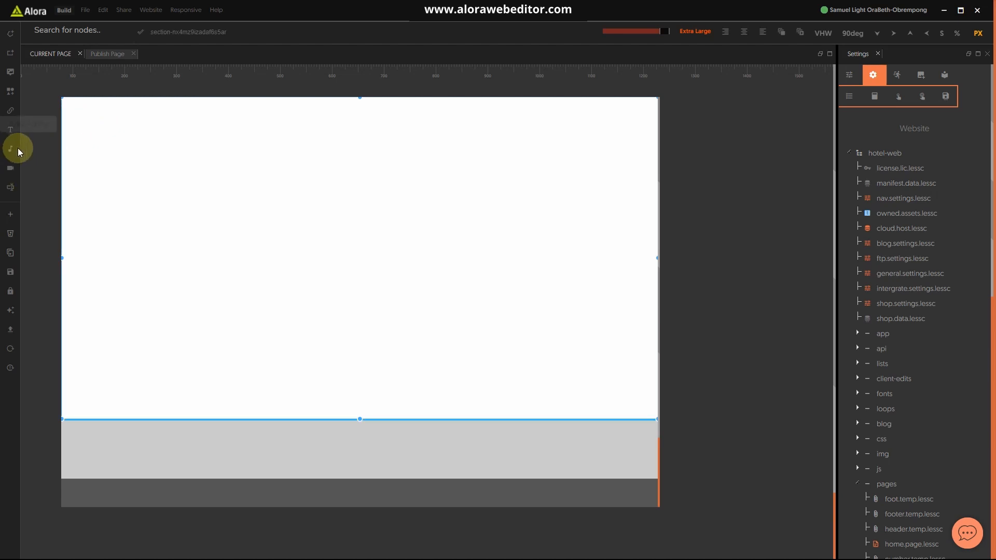
Add an image element to the white section and shrink it to a small logo size in the upper corner
click(14, 73)
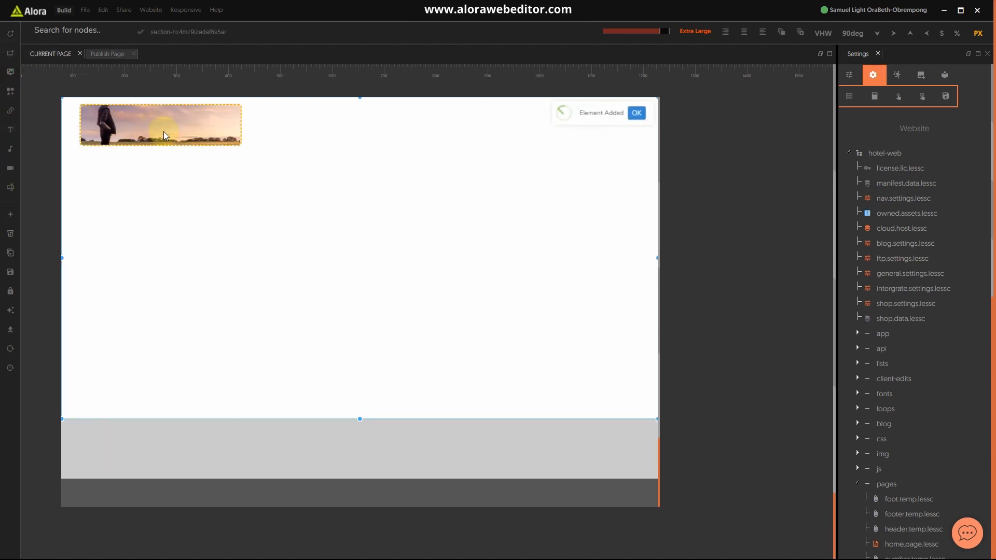
click(229, 134)
drag(240, 125, 133, 118)
click(148, 139)
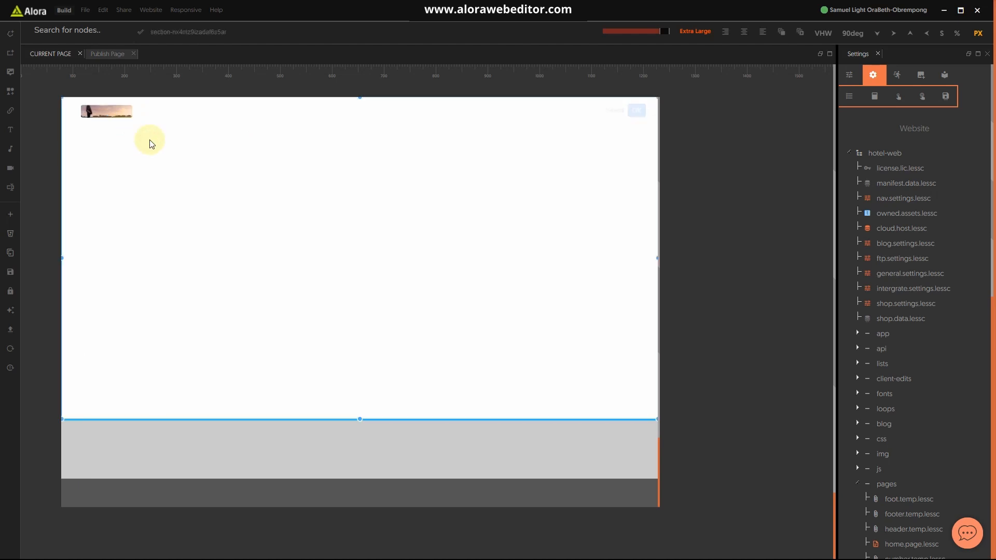
Add a block beside the logo image and widen it to span most of the header row
click(11, 54)
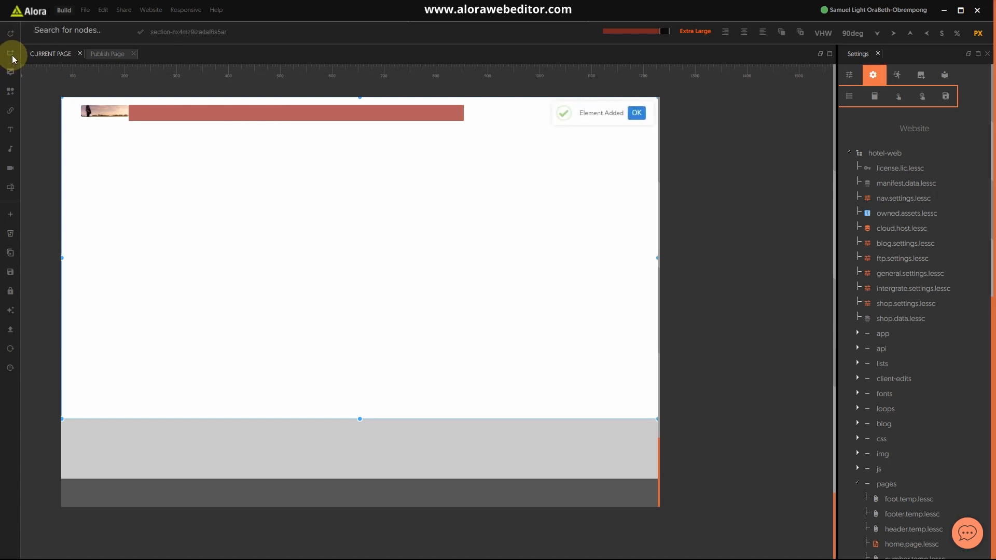
click(262, 116)
drag(304, 112, 491, 106)
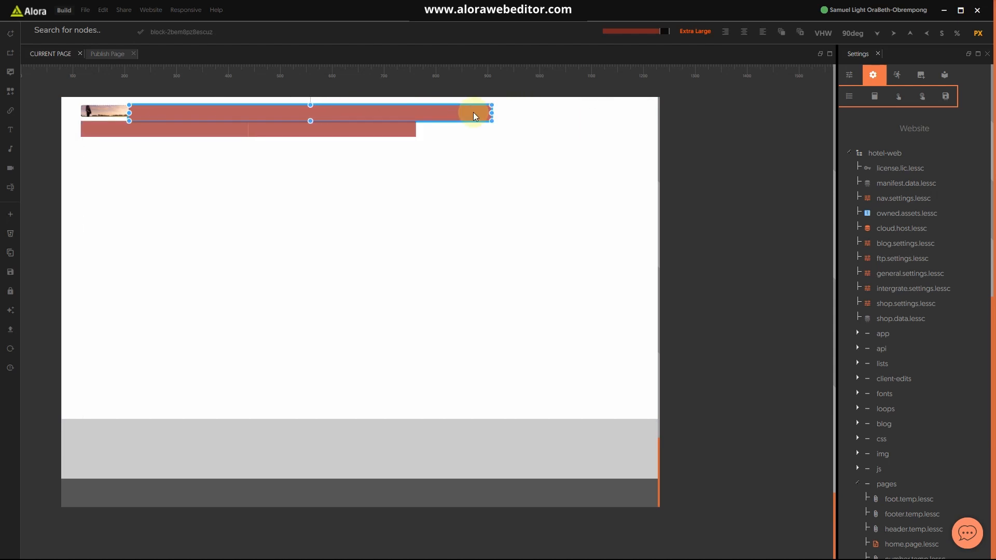
Add further blocks, fitting one into the rest of the header row and narrowing another beneath the logo image
click(181, 122)
drag(248, 128, 215, 126)
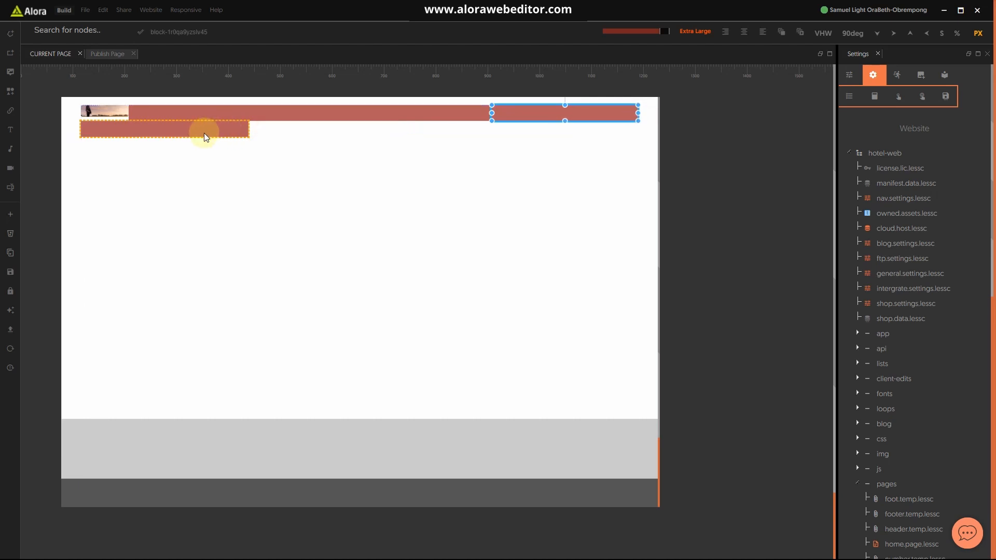
click(204, 129)
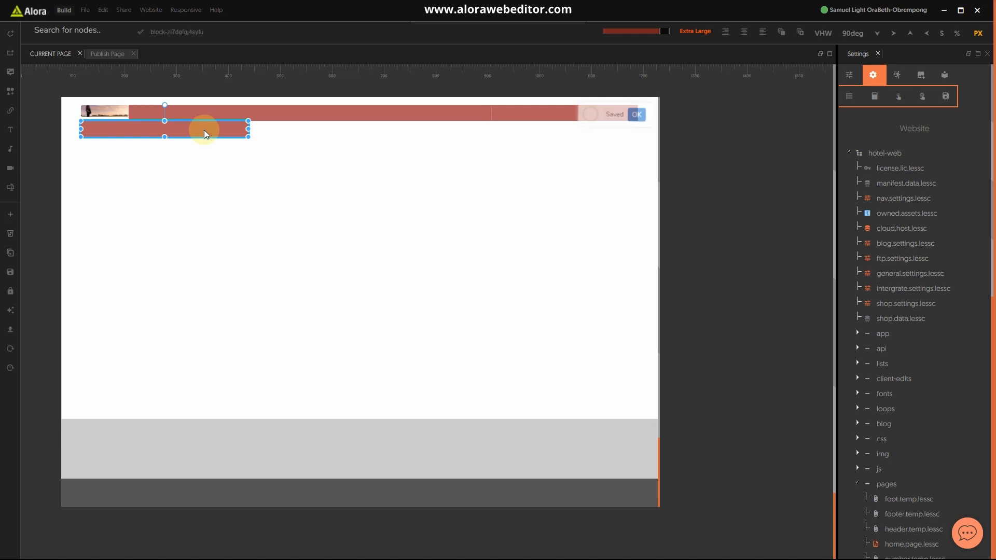
Add a Margin Top node to the block beneath the logo and set it to 250 px
click(76, 33)
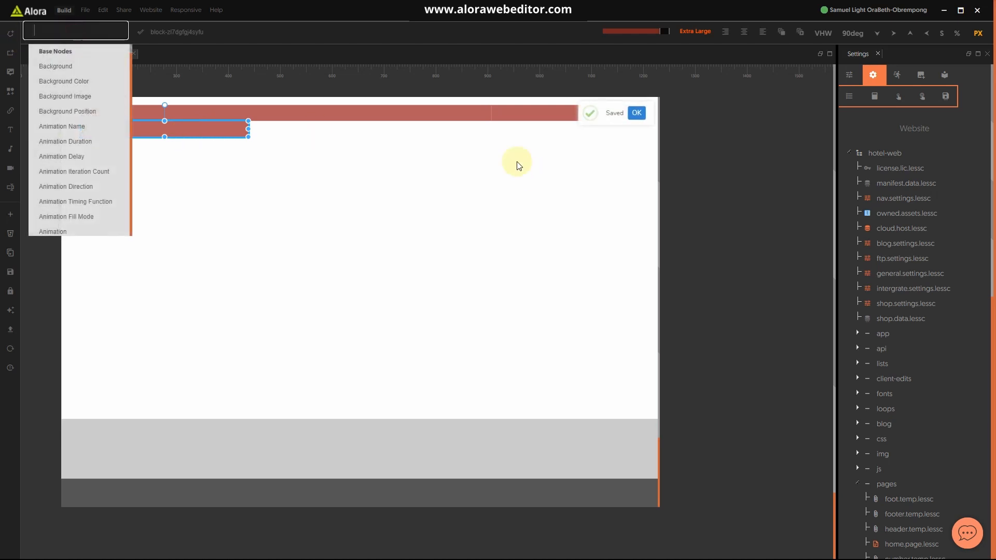
text(mar)
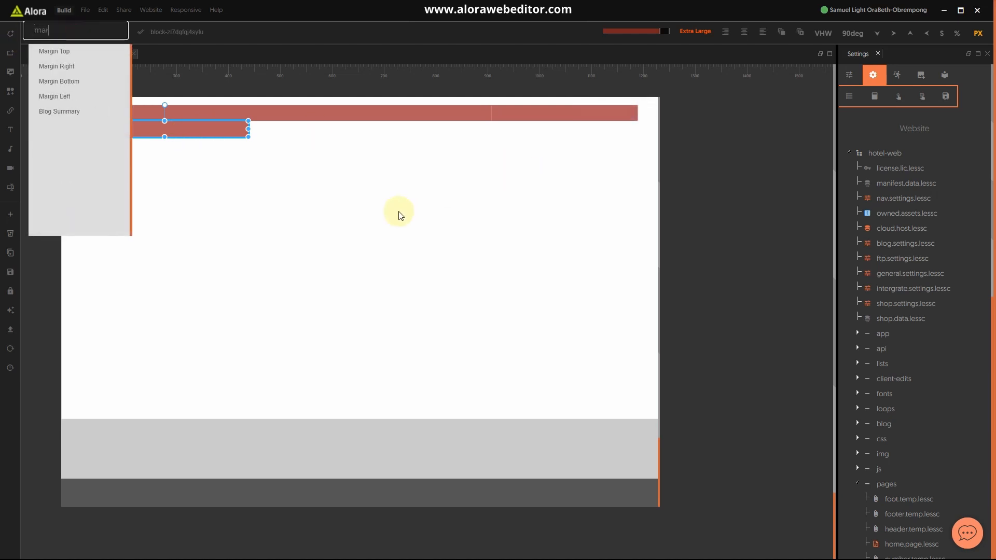
click(69, 50)
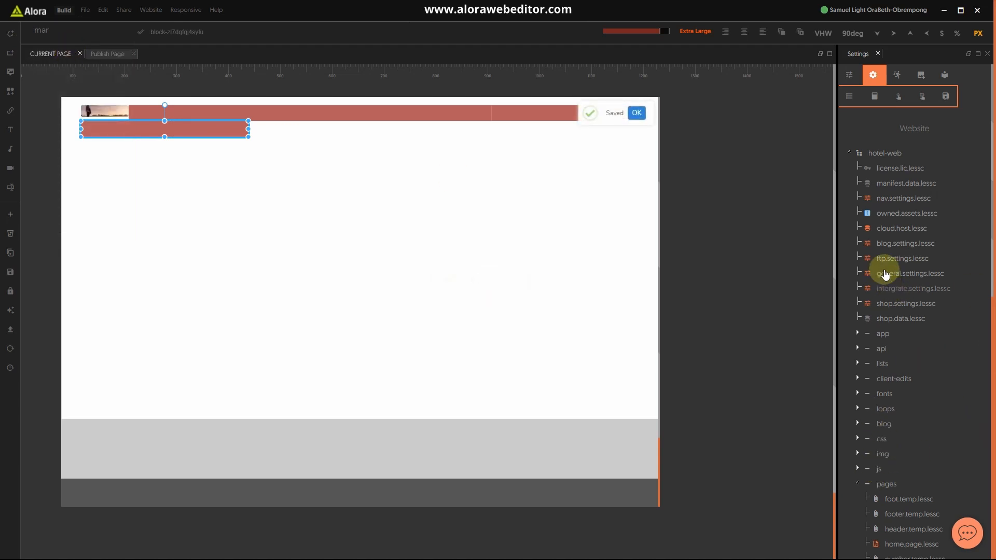
click(850, 75)
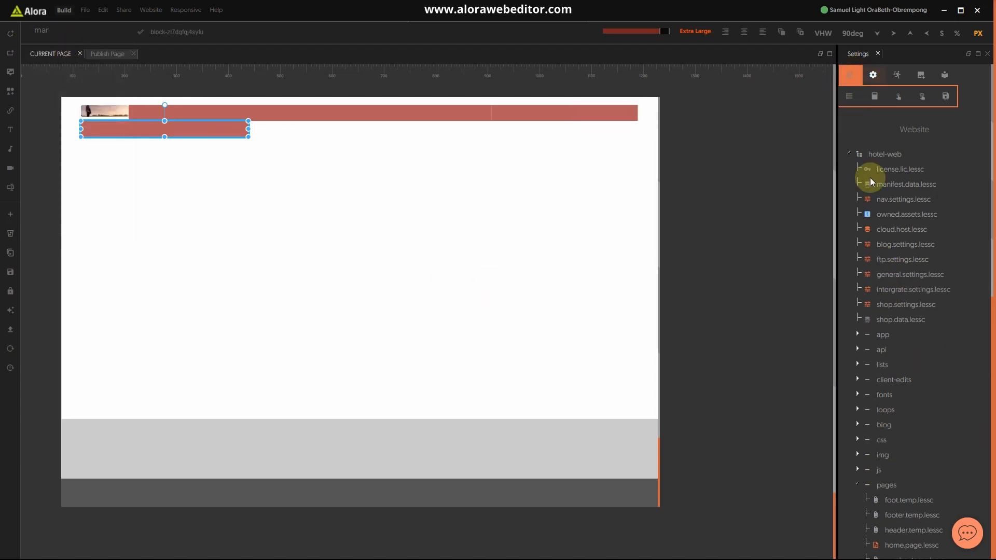
click(867, 352)
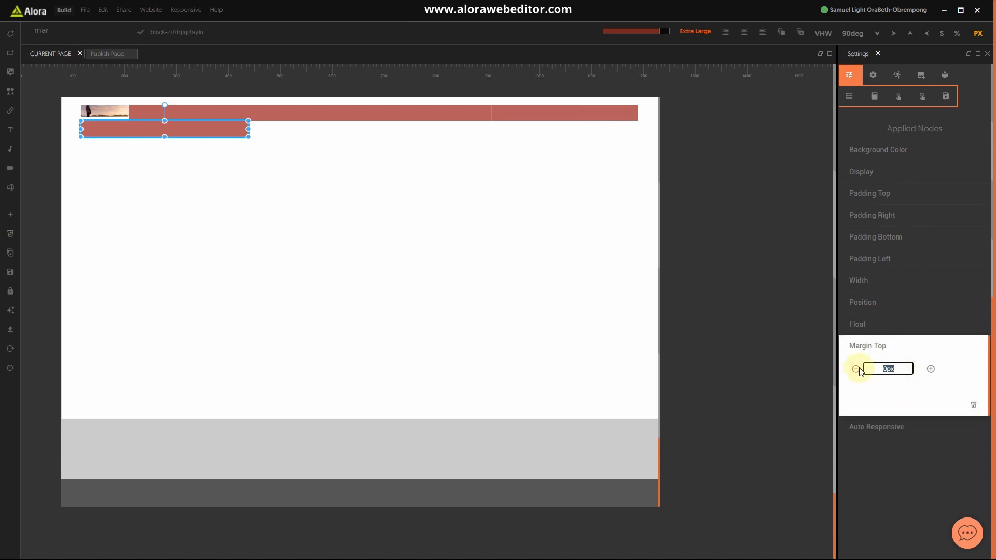
click(902, 343)
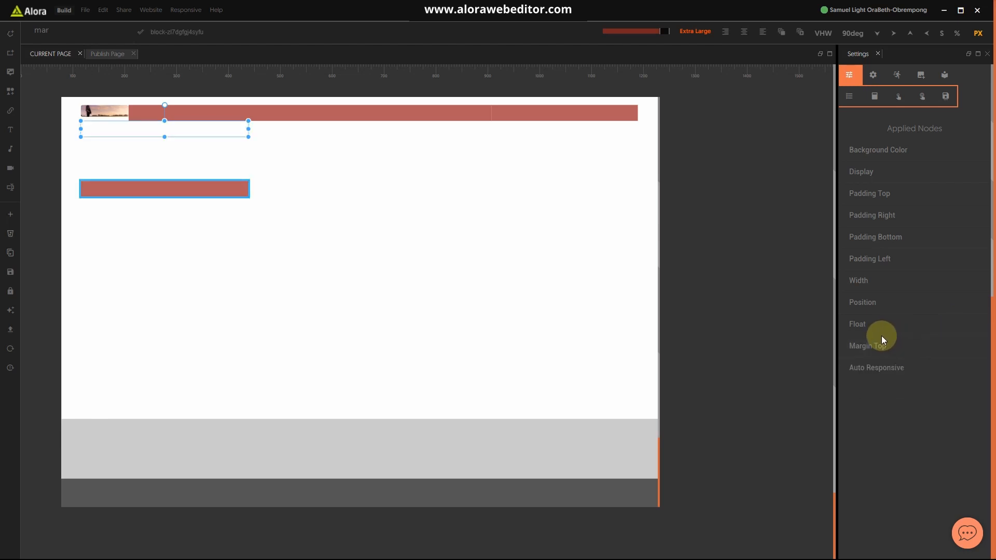
click(881, 353)
click(884, 352)
click(886, 353)
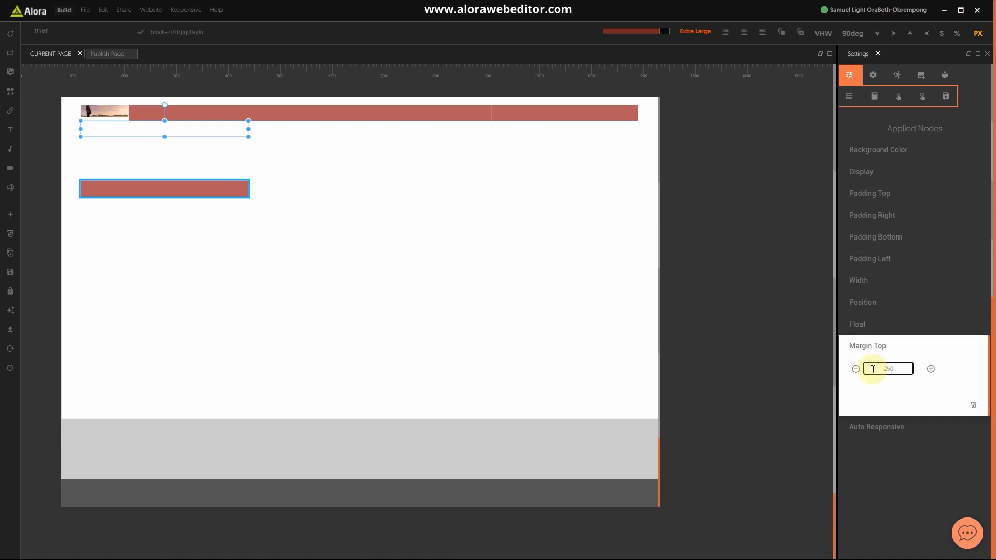
click(880, 348)
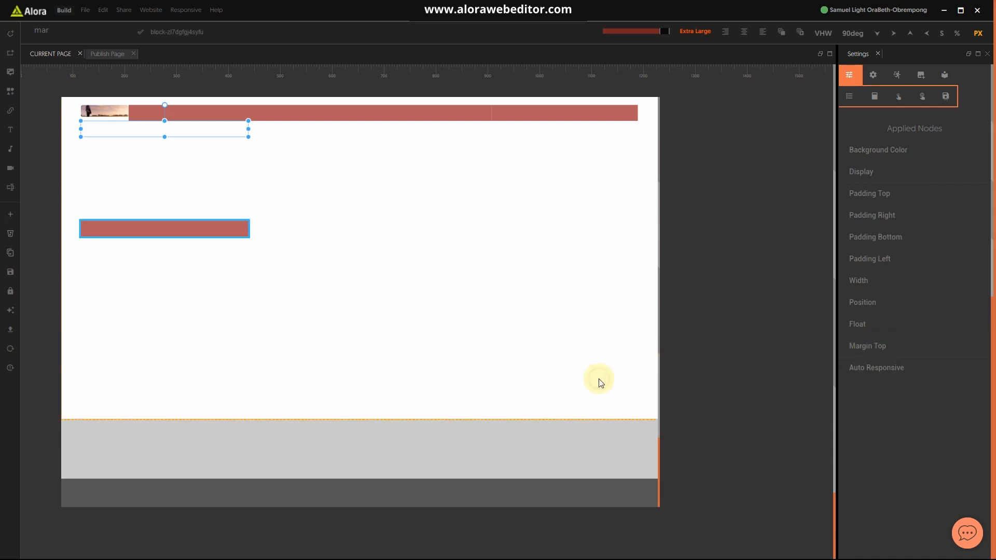
Switch the unit to percent and widen the lower block to about 70% of the row
click(219, 228)
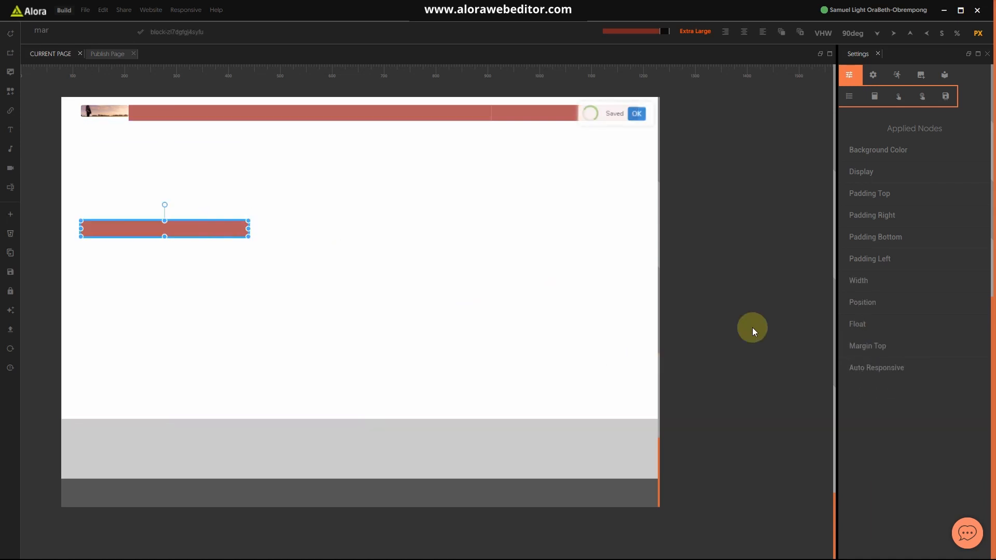
click(860, 281)
double_click(888, 303)
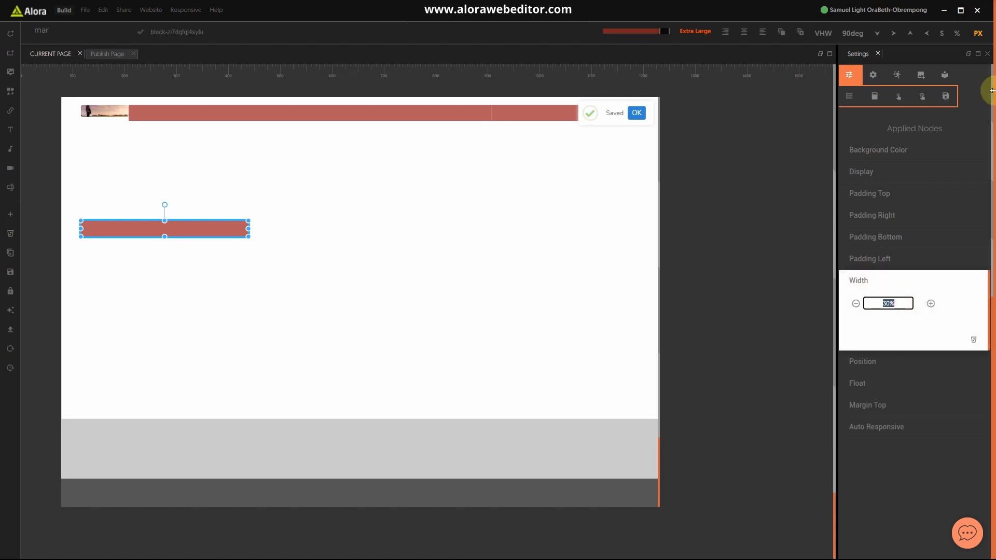
click(957, 33)
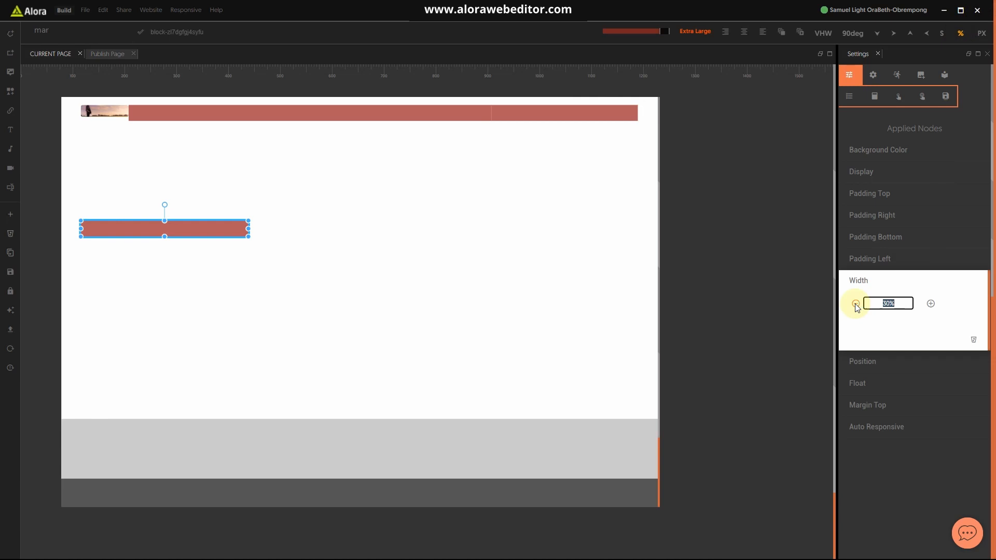
click(888, 284)
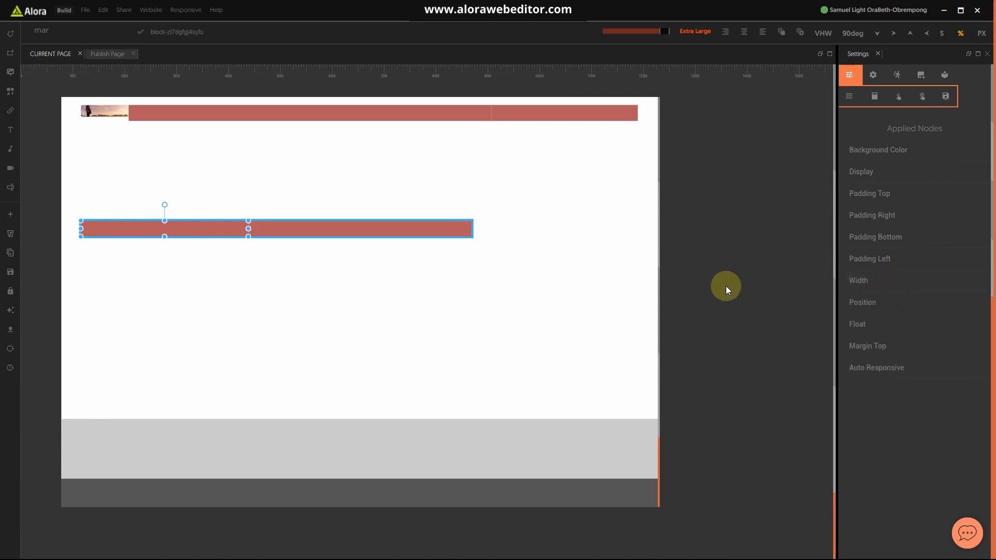
Add a Margin Left node to the lower block and set it to 15% to centre the block
click(56, 30)
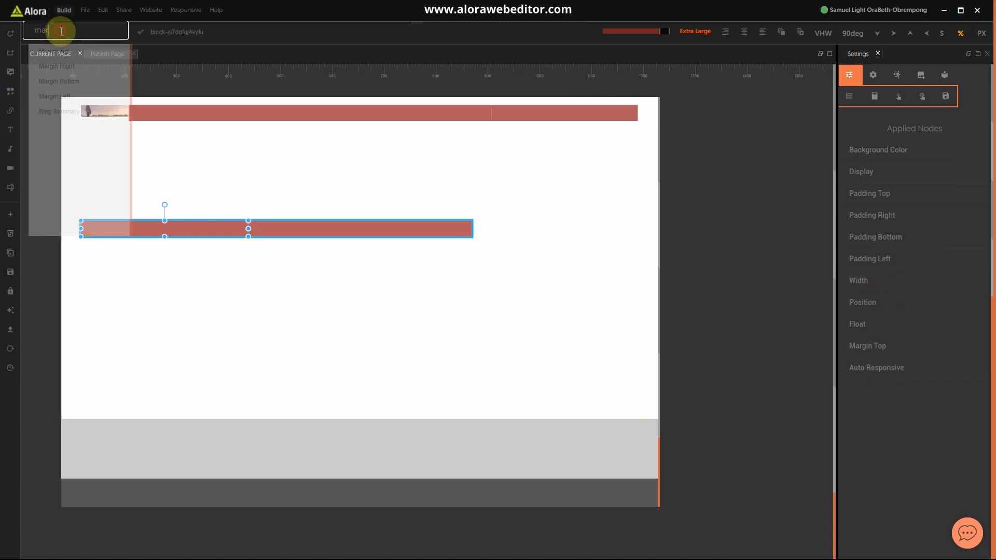
click(67, 96)
click(869, 369)
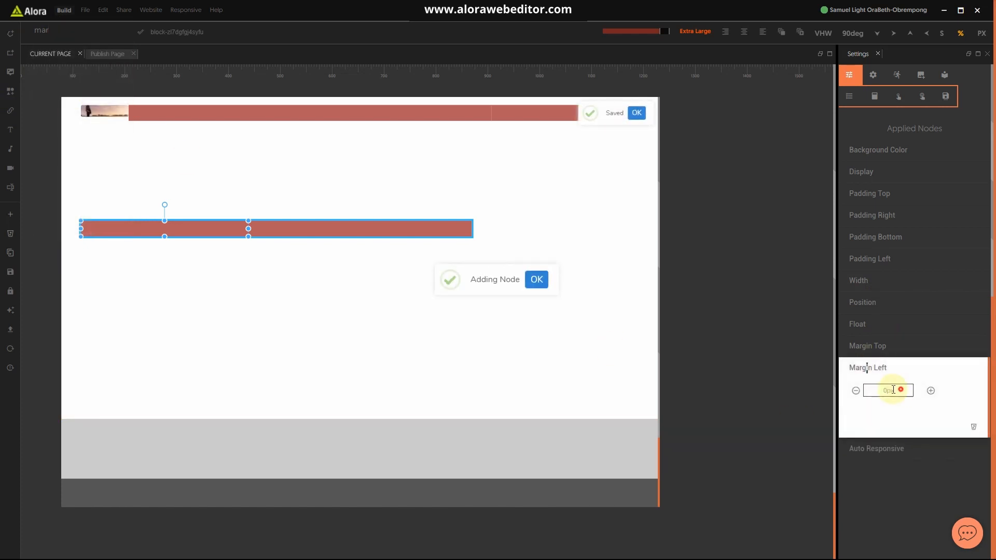
click(901, 390)
text(15)
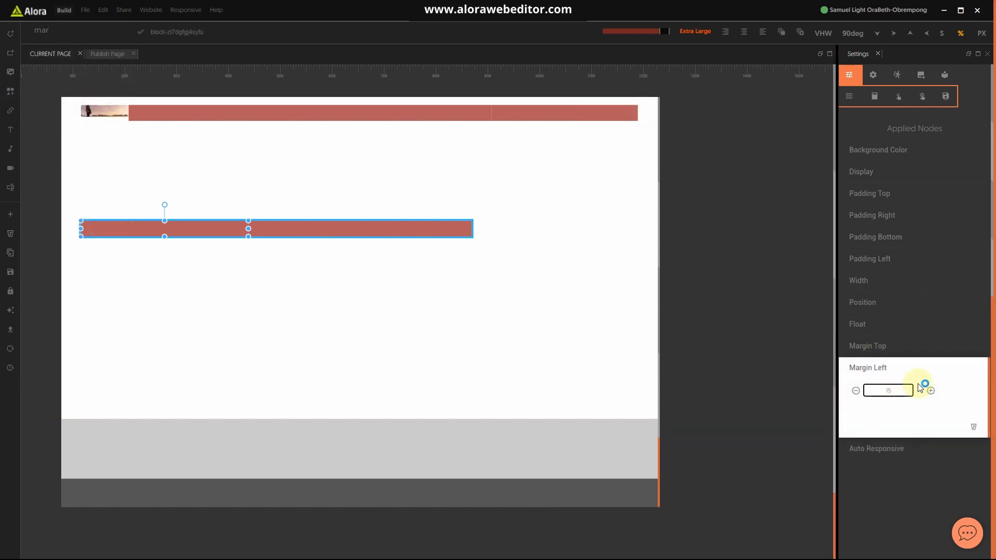
click(910, 373)
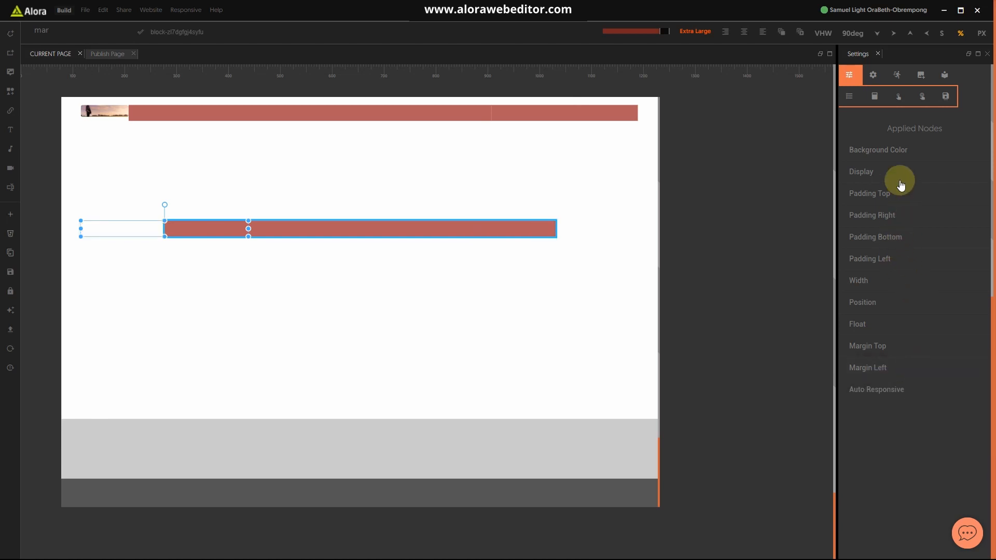
Switch the unit back to px and change the lower block's Display node to a table type
click(981, 33)
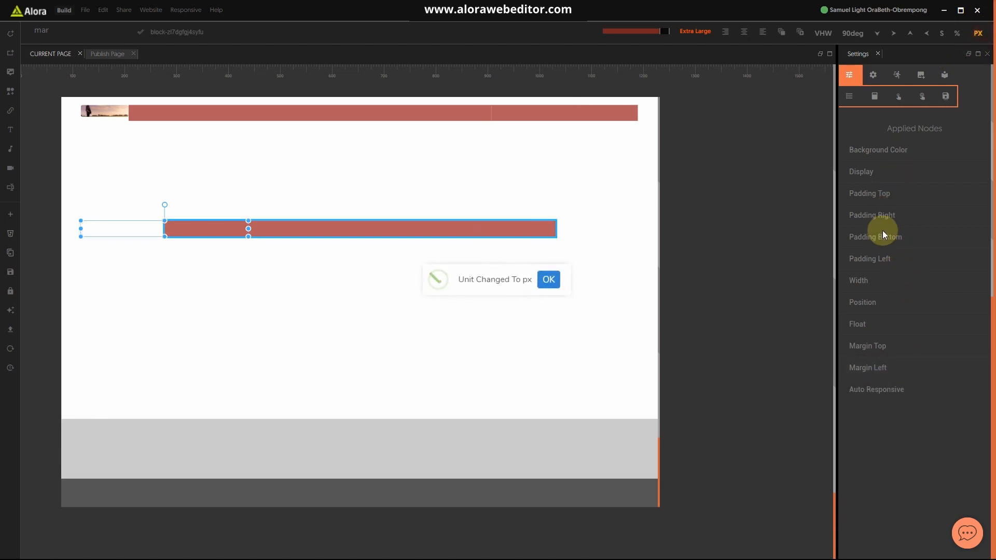
click(877, 176)
click(881, 194)
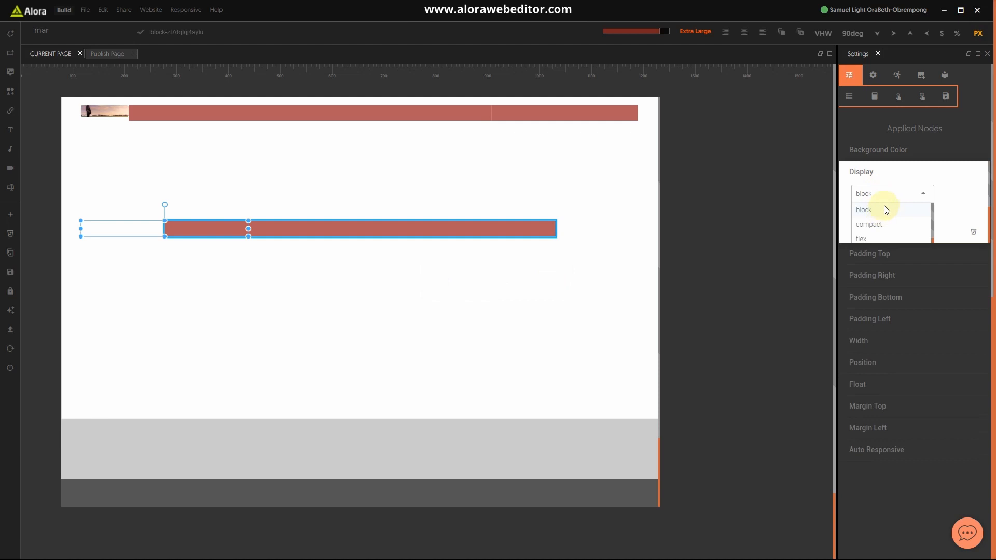
text(ta)
click(873, 218)
click(888, 170)
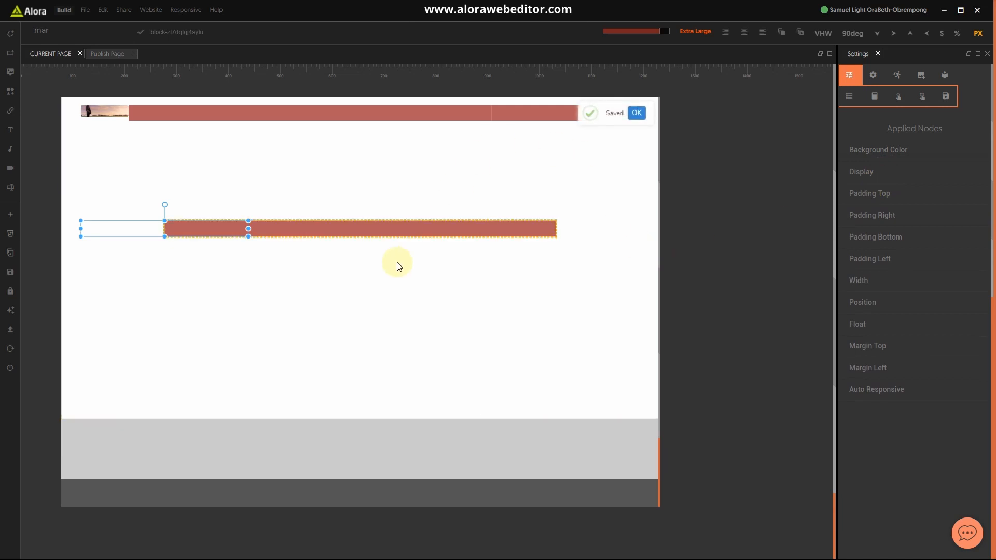
Make the lower block's background fully transparent by setting its Background Color alpha to 0
click(507, 300)
click(510, 238)
click(875, 151)
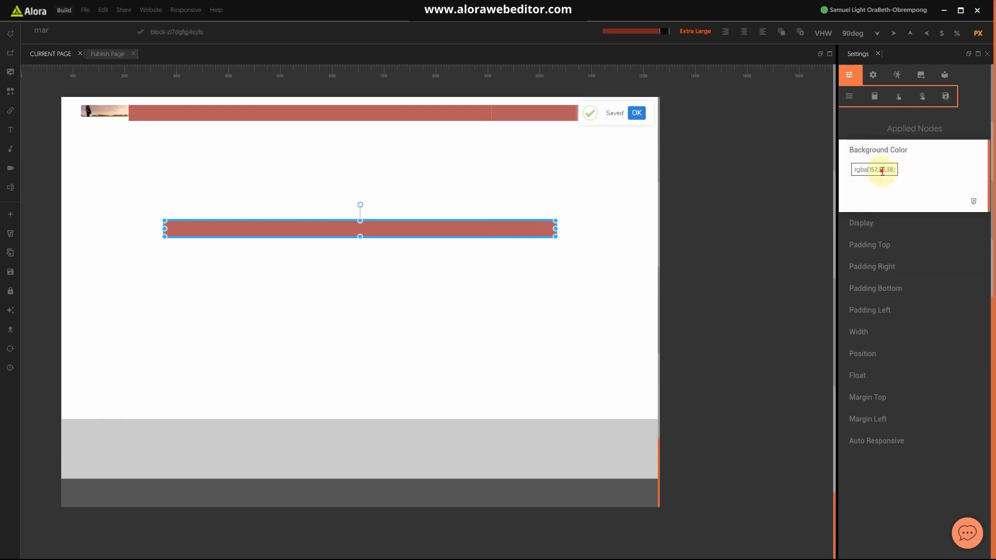
click(880, 170)
click(865, 250)
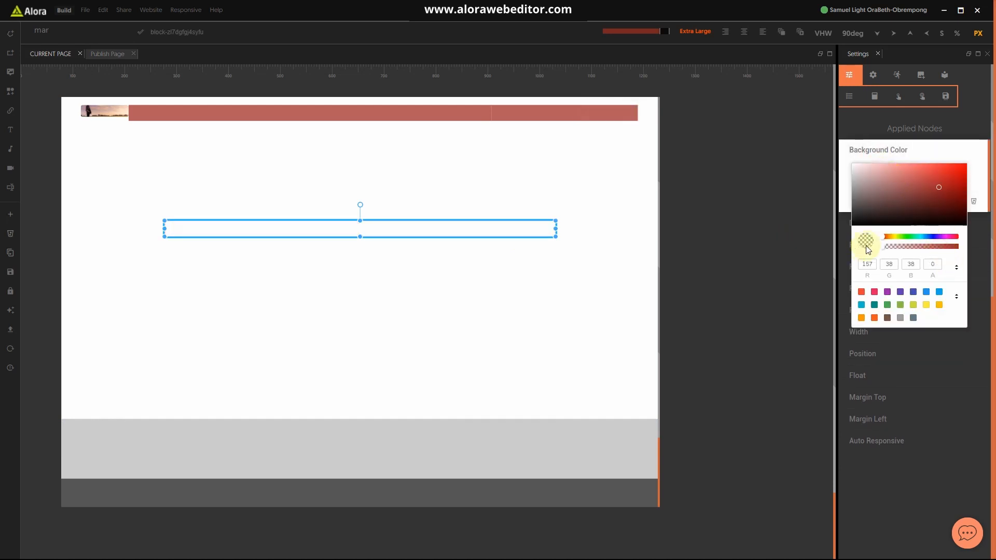
click(882, 155)
click(883, 161)
key(Delete)
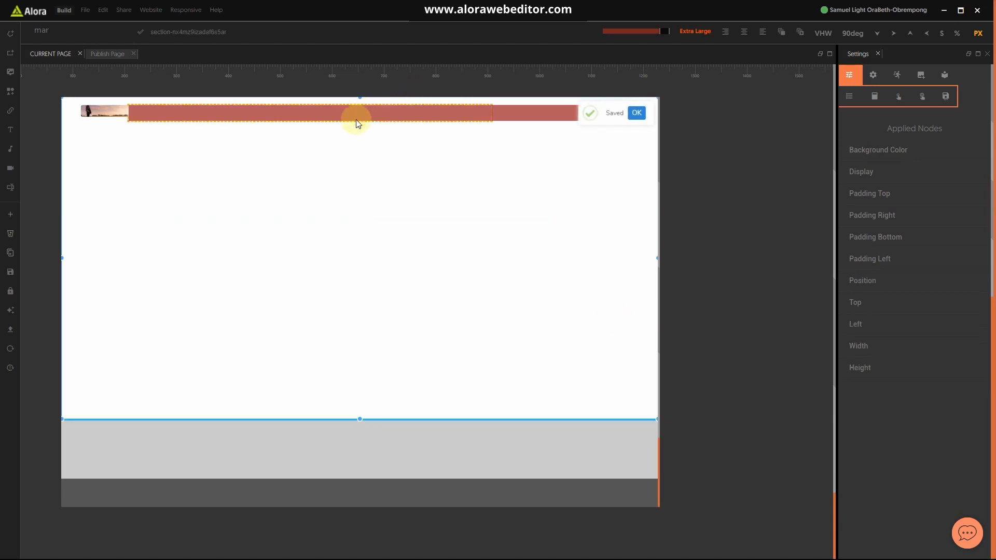
Make the wide middle header block's background fully transparent through its Background Color alpha
click(324, 110)
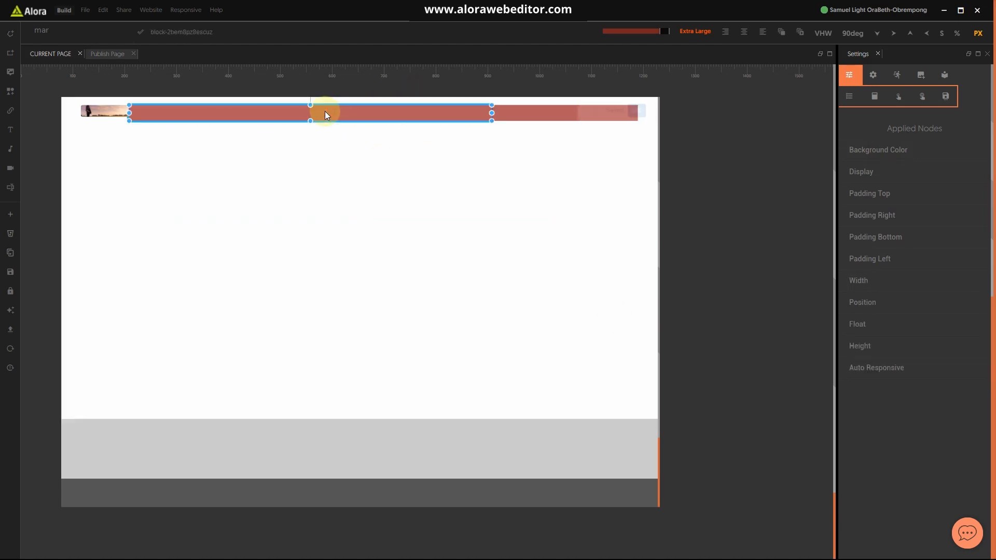
click(878, 152)
click(881, 175)
click(960, 259)
click(883, 171)
drag(939, 246, 883, 247)
click(878, 151)
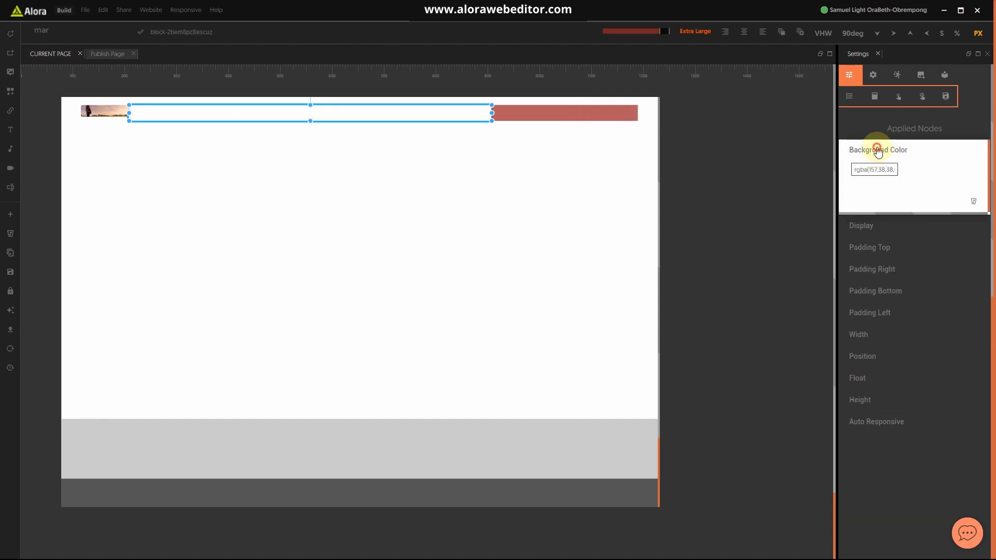
Set the Background Color alpha of the last block in the header row to 0
click(585, 111)
click(864, 150)
click(885, 171)
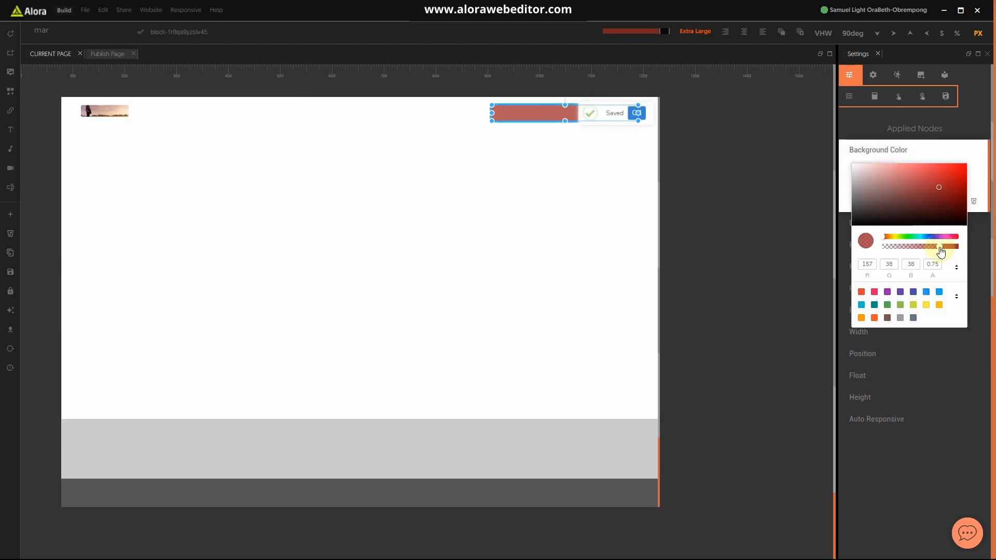
drag(940, 247, 845, 238)
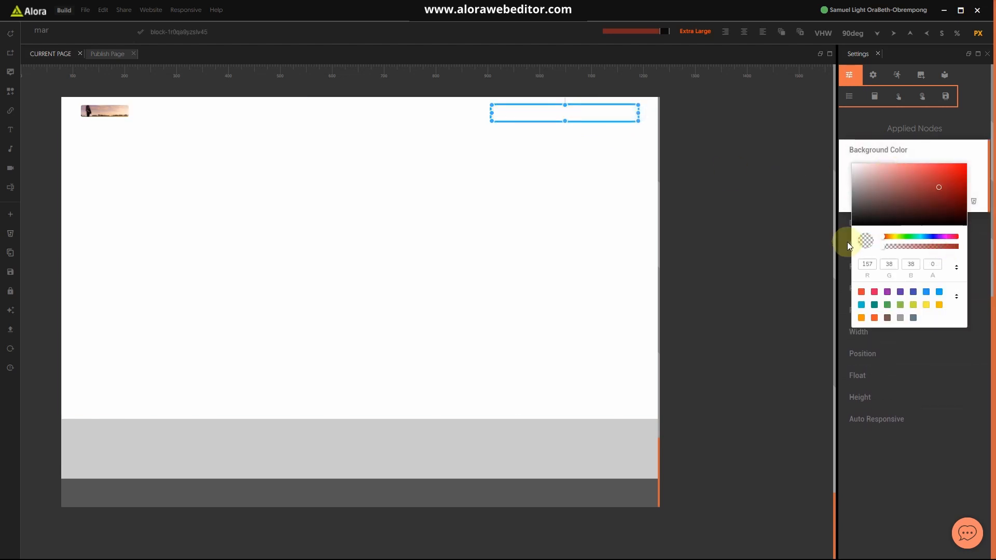
Add a Hook node to the wide middle block of the header row
click(876, 150)
click(549, 372)
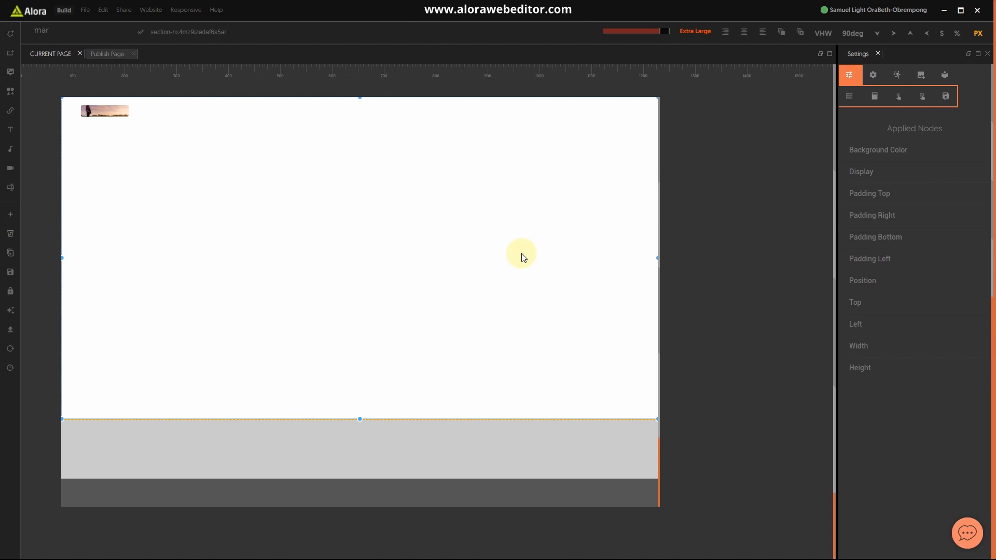
click(348, 114)
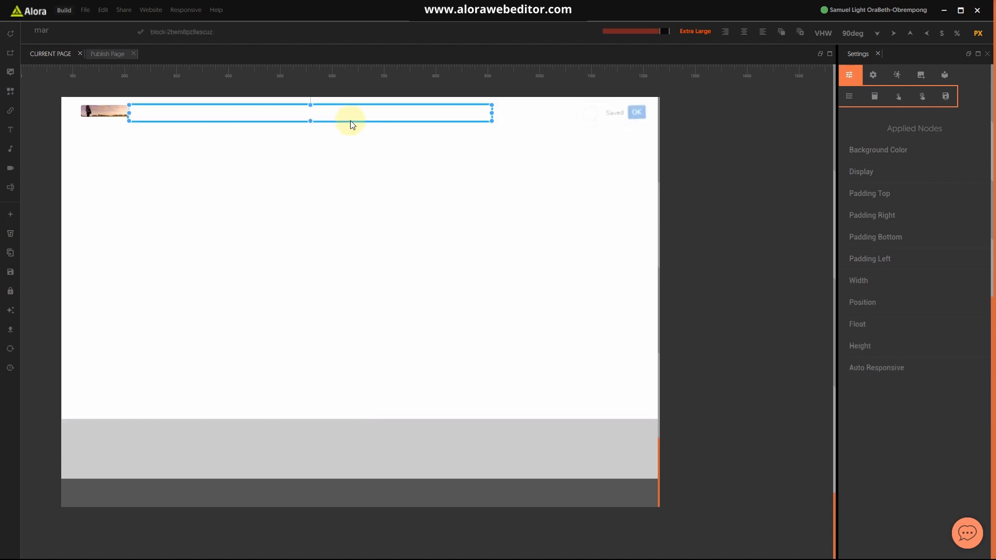
click(58, 30)
key(BackSpace)
key(BackSpace)
key(BackSpace)
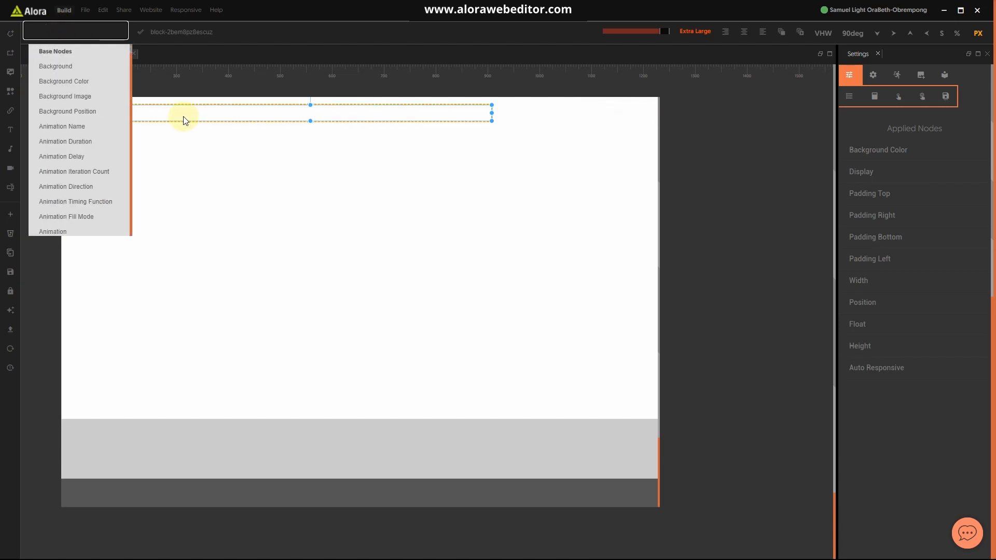
text(hho)
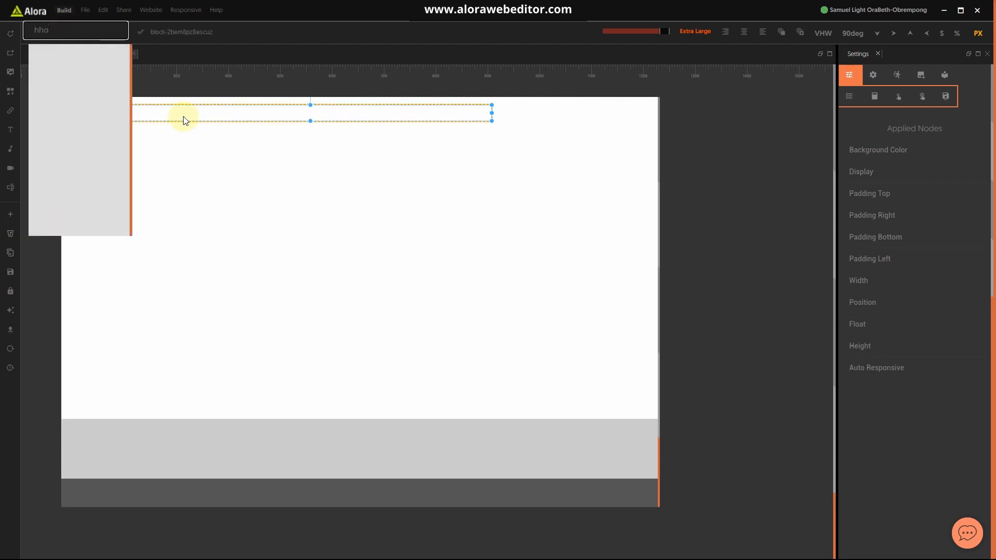
key(BackSpace)
key(BackSpace)
key(BackSpace)
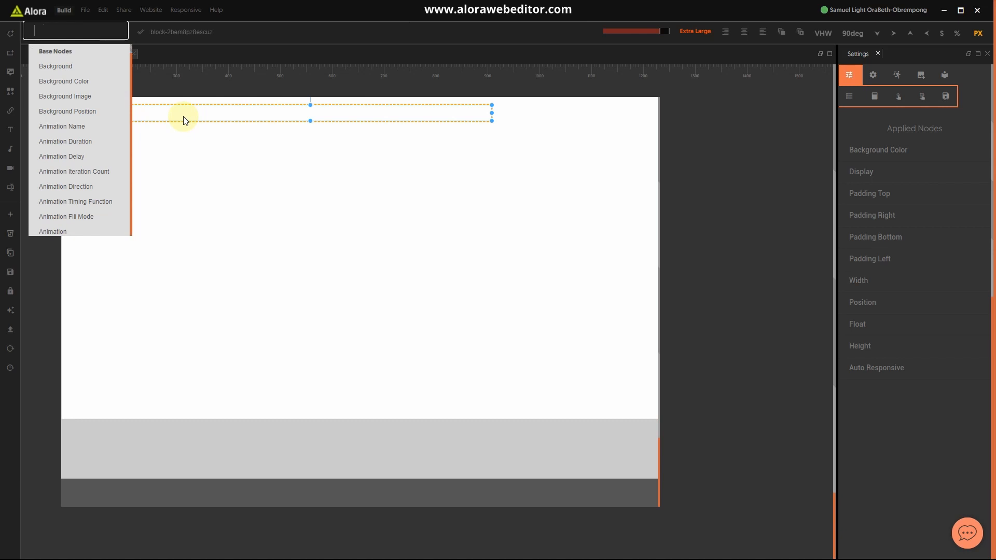
text(hoo)
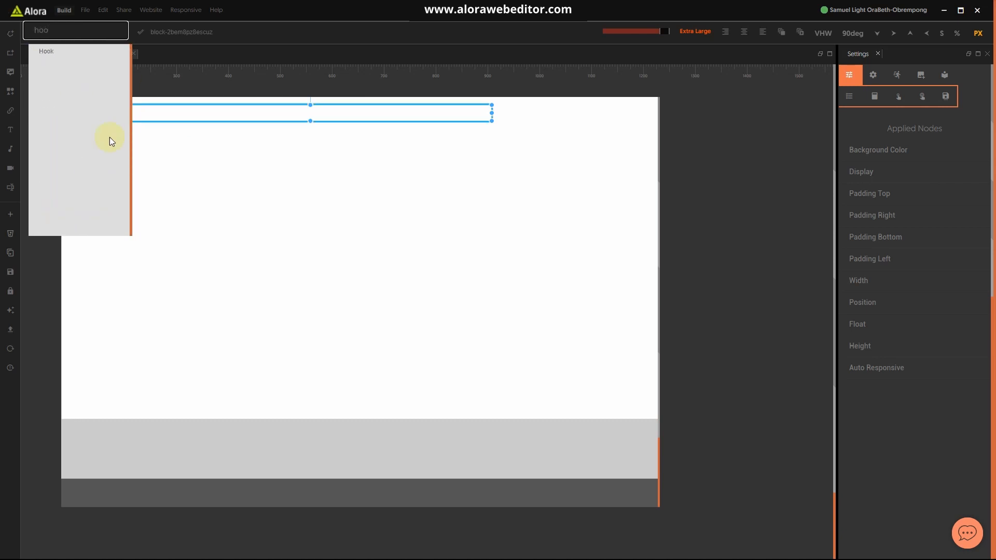
click(82, 58)
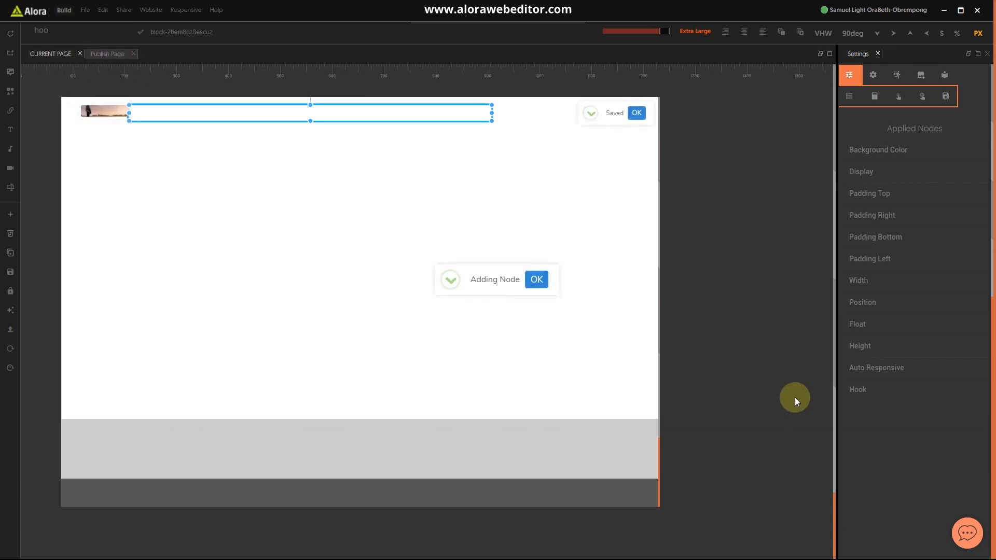
Set the middle header block's Hook node to navigation
click(861, 396)
click(877, 406)
text(off)
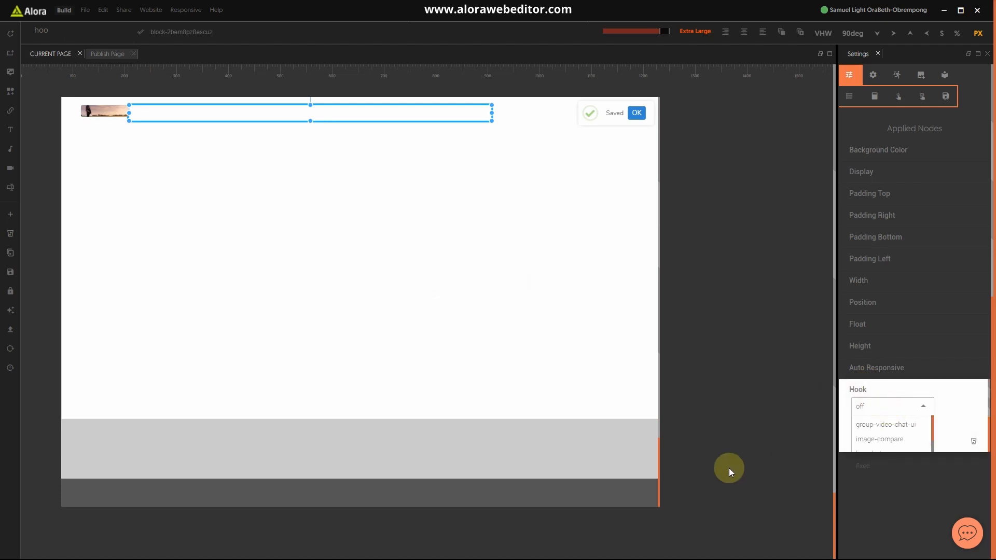
key(BackSpace)
key(BackSpace)
key(BackSpace)
text(n)
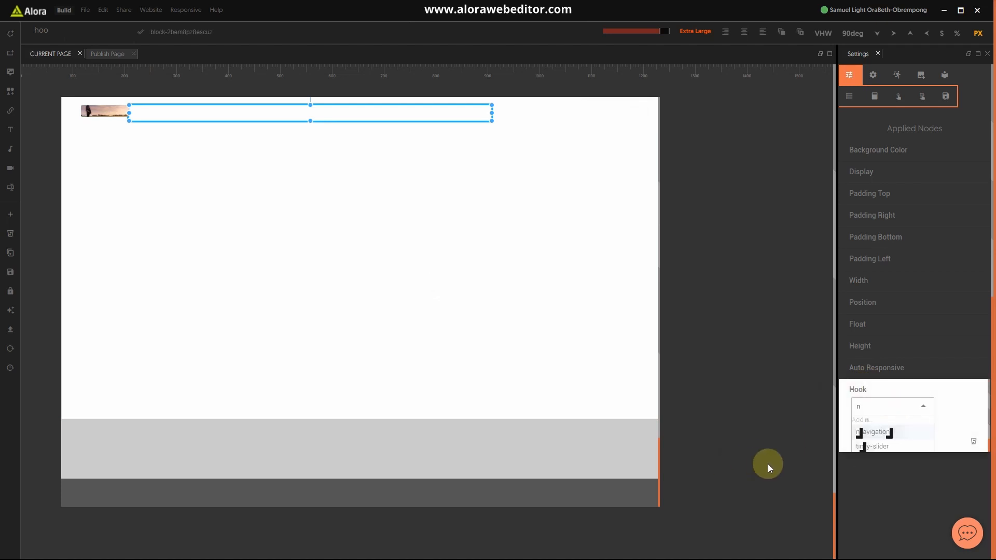
click(884, 432)
click(880, 392)
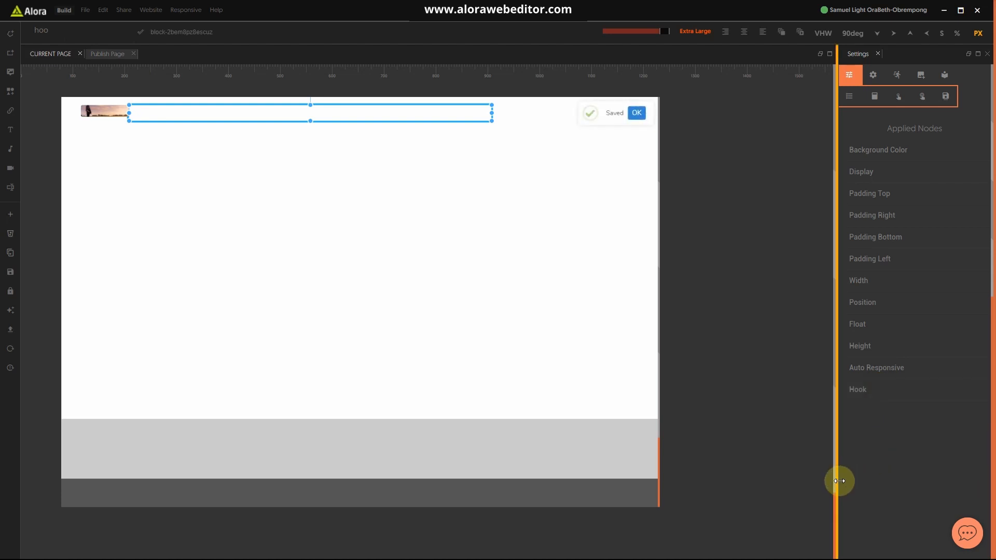
Check the menu in the Hotel website.jpg mockup, and in nav.settings.lessc keep Full Screen Menu off and select the Normal menu type
key(super)
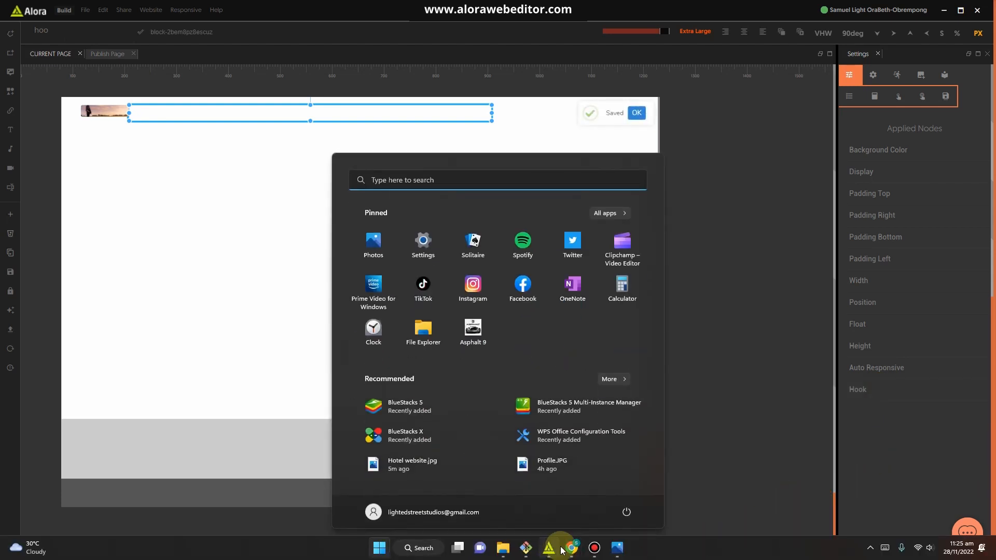
click(617, 549)
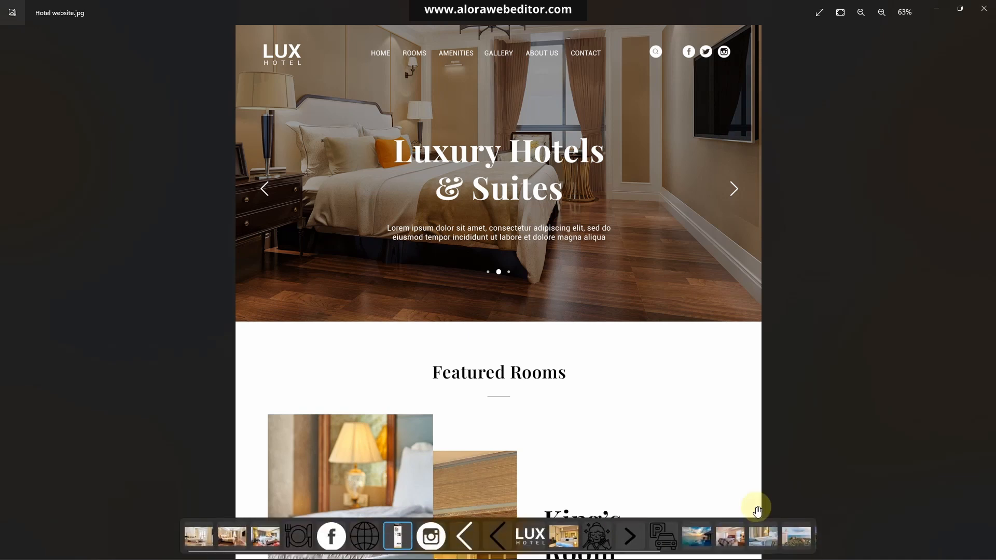
click(939, 9)
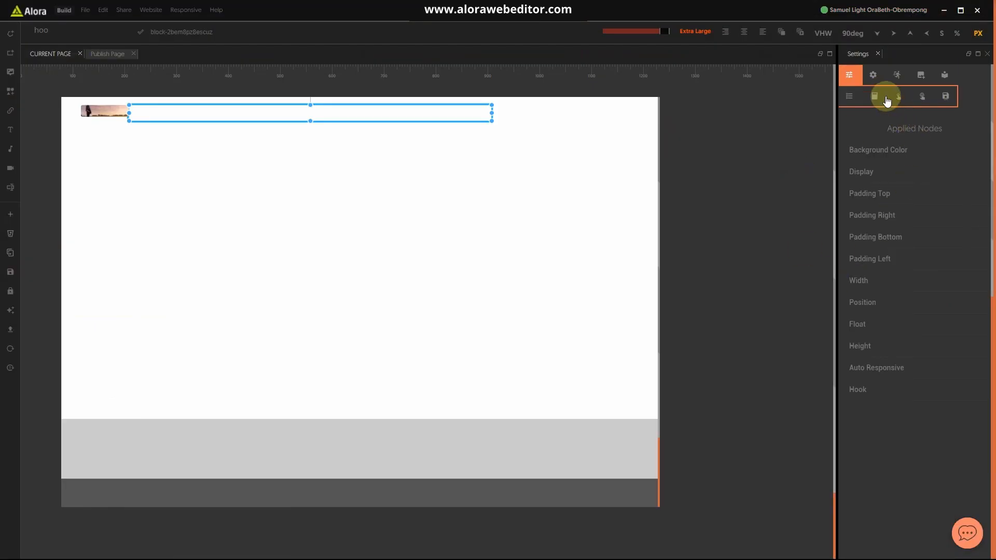
click(874, 74)
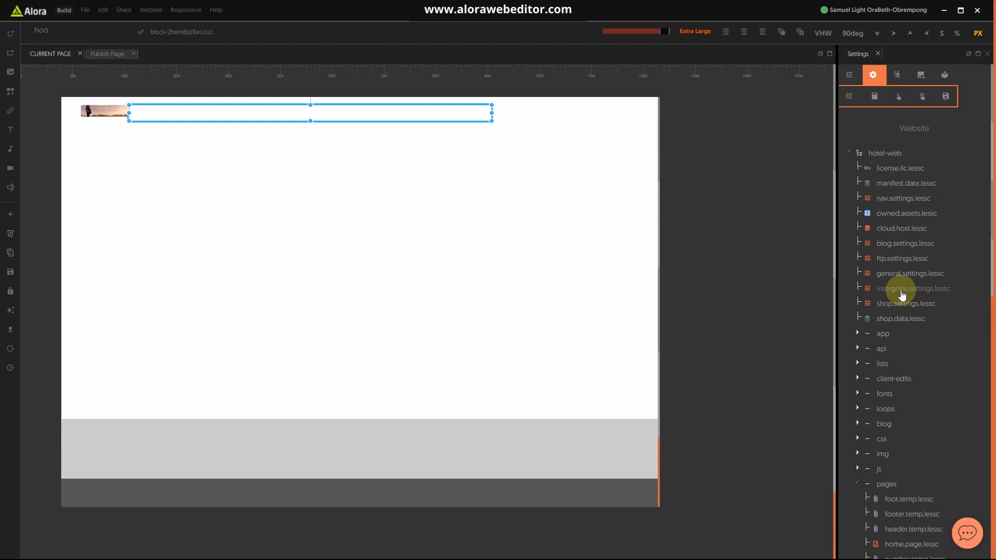
click(900, 198)
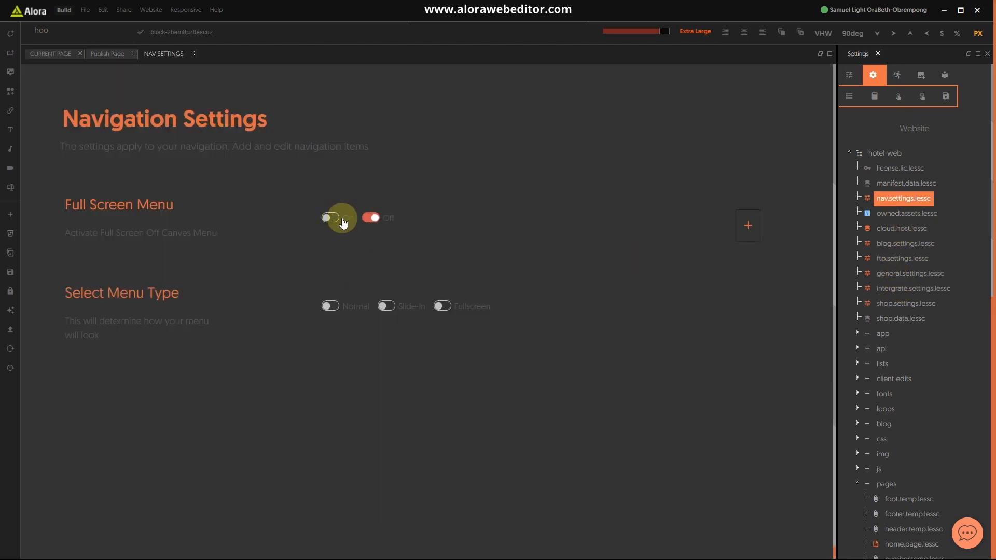
click(335, 219)
click(369, 219)
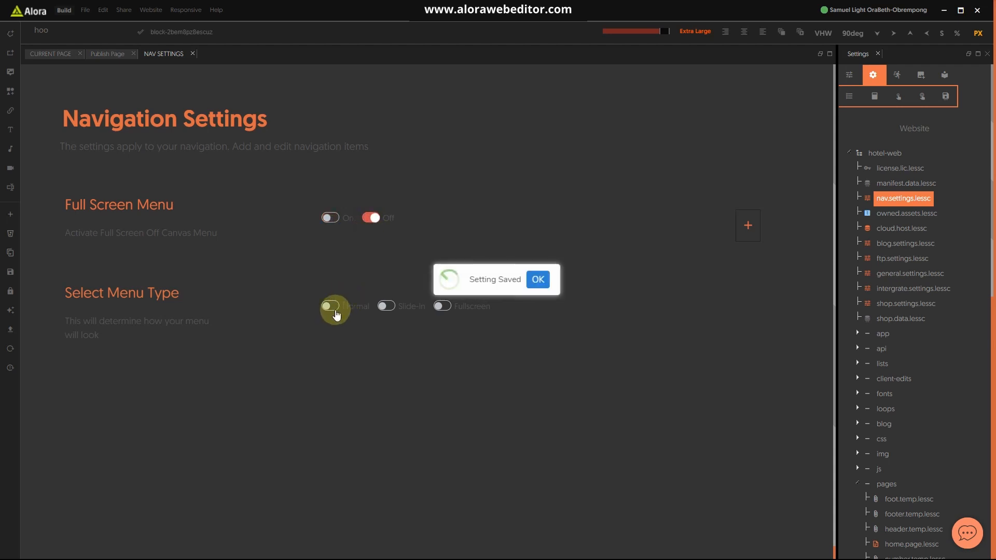
click(335, 307)
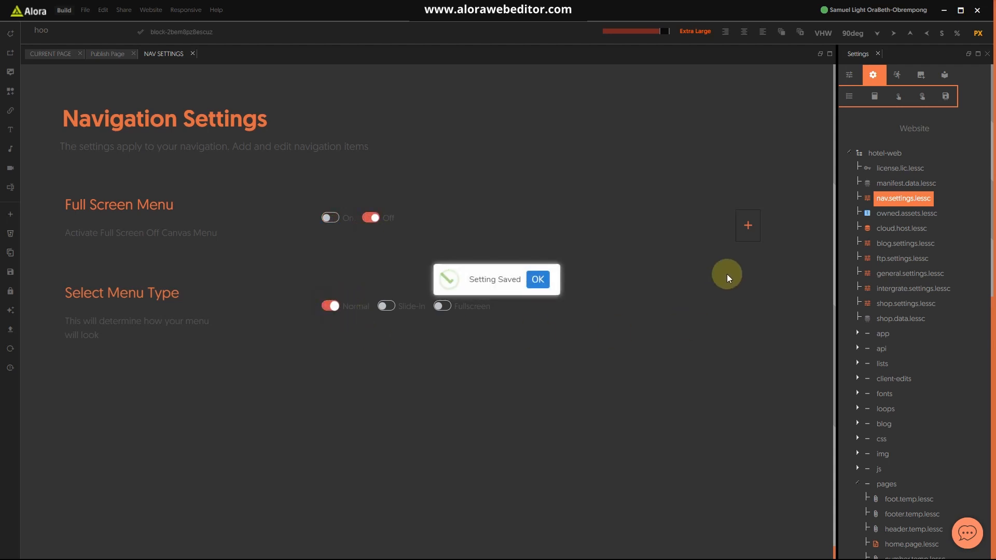
Add a navigation item with title and information Home, page name HOME, link home and parent #
click(750, 227)
click(544, 113)
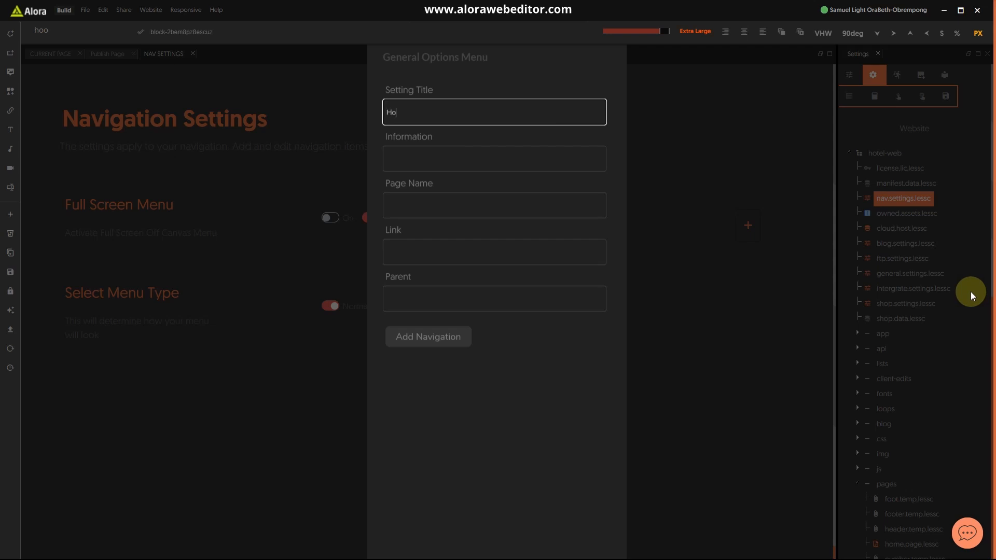
click(503, 165)
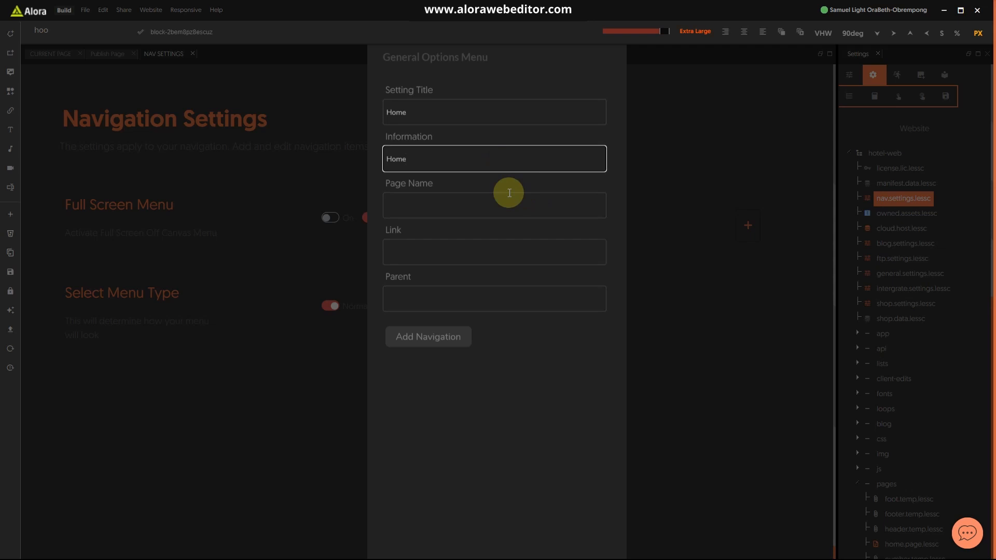
click(477, 196)
text(HOME)
click(430, 249)
text(ho)
click(421, 301)
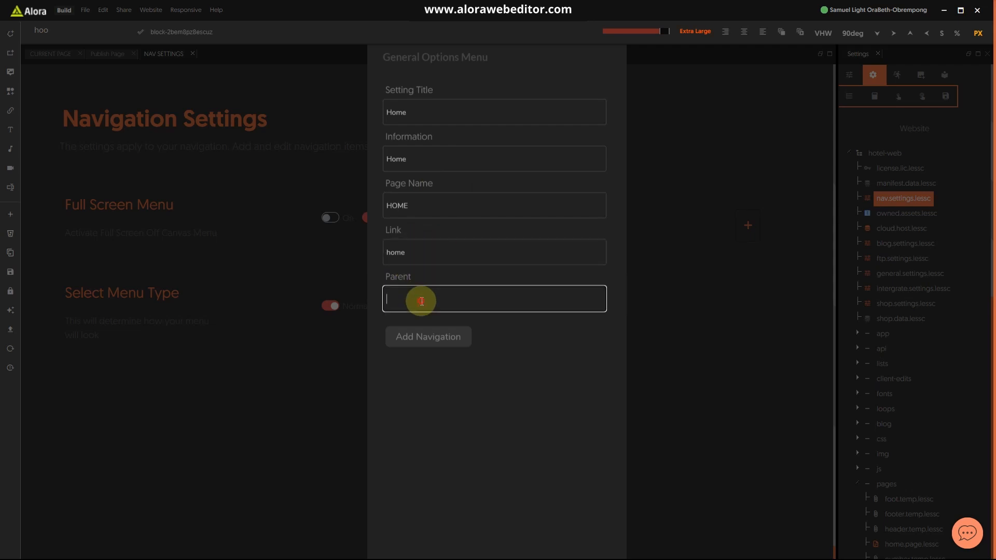
text(#)
click(437, 338)
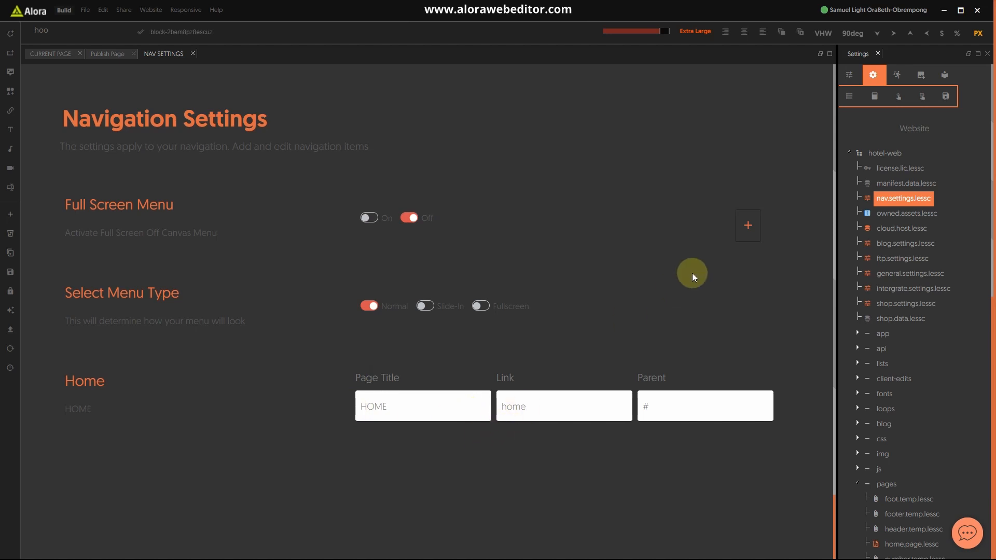
Add a navigation item with title and information About Us, page name ABOUT US, link about-us and parent #
click(747, 223)
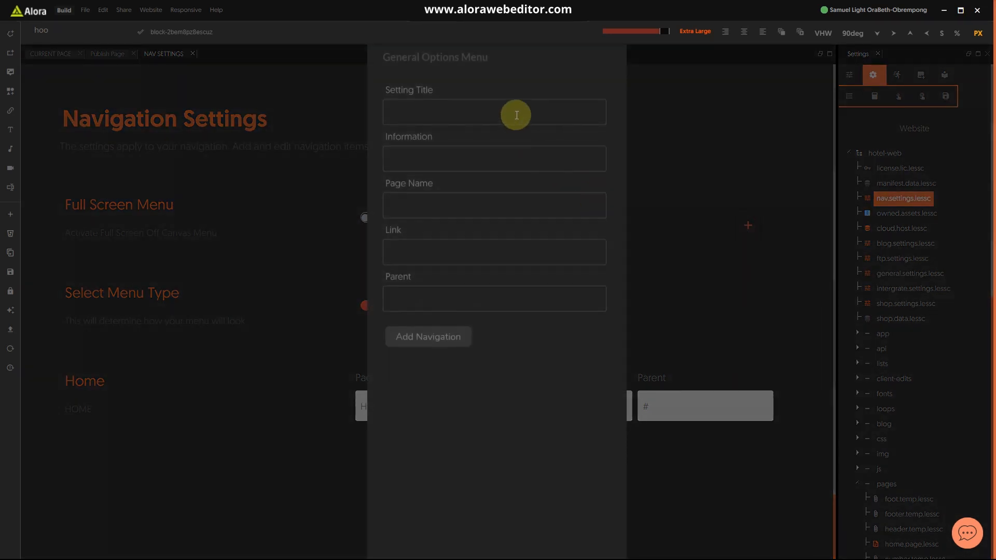
click(516, 111)
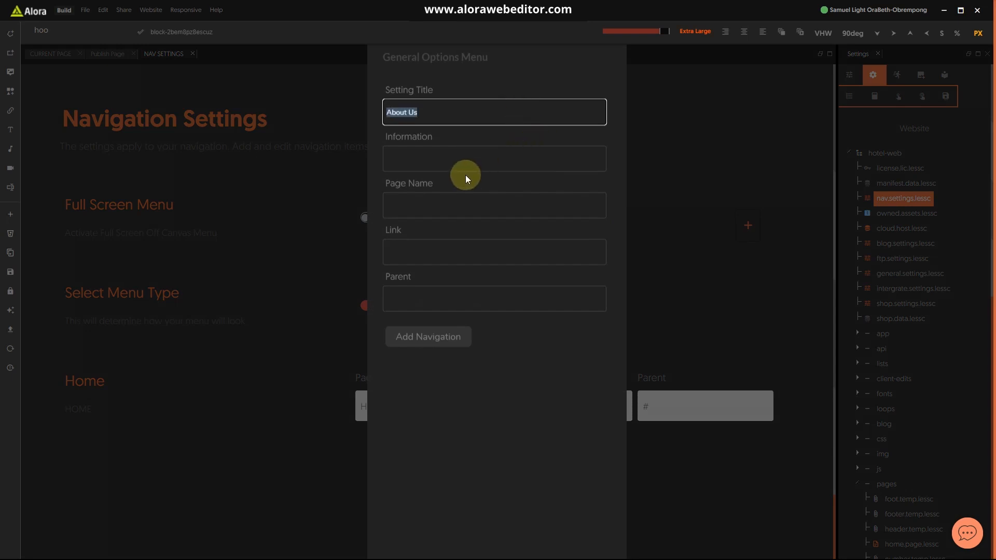
click(427, 157)
text(About Us)
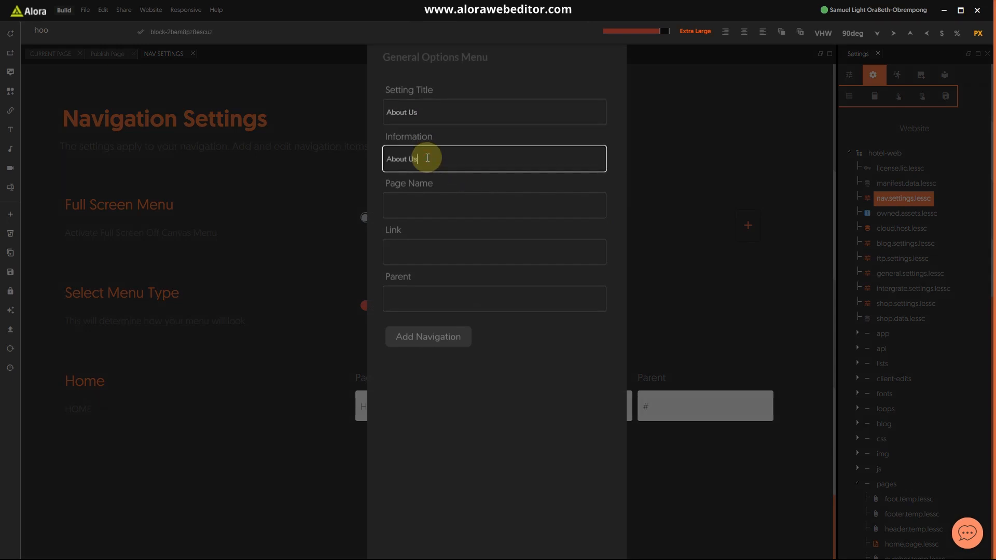
click(426, 207)
text(A)
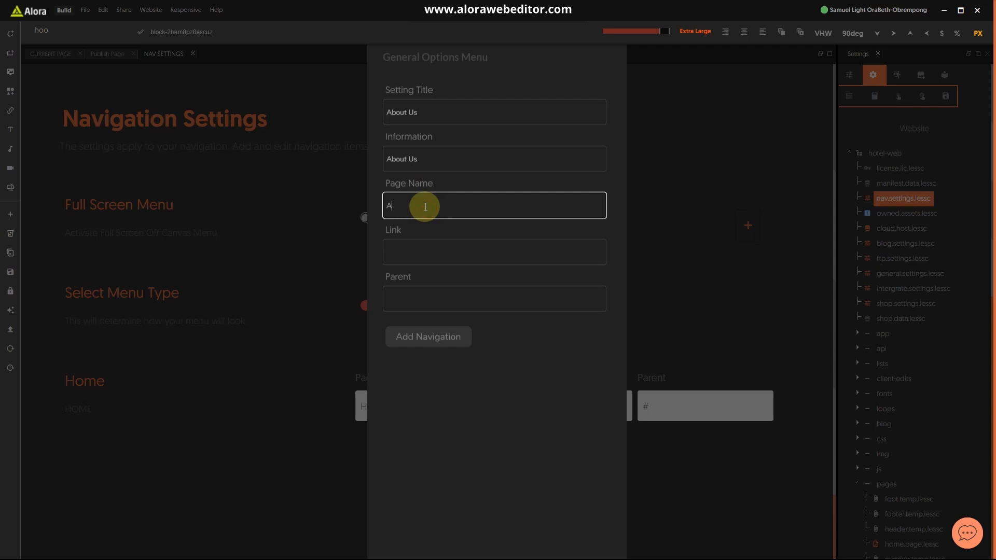
text(bOUT US)
key(Tab)
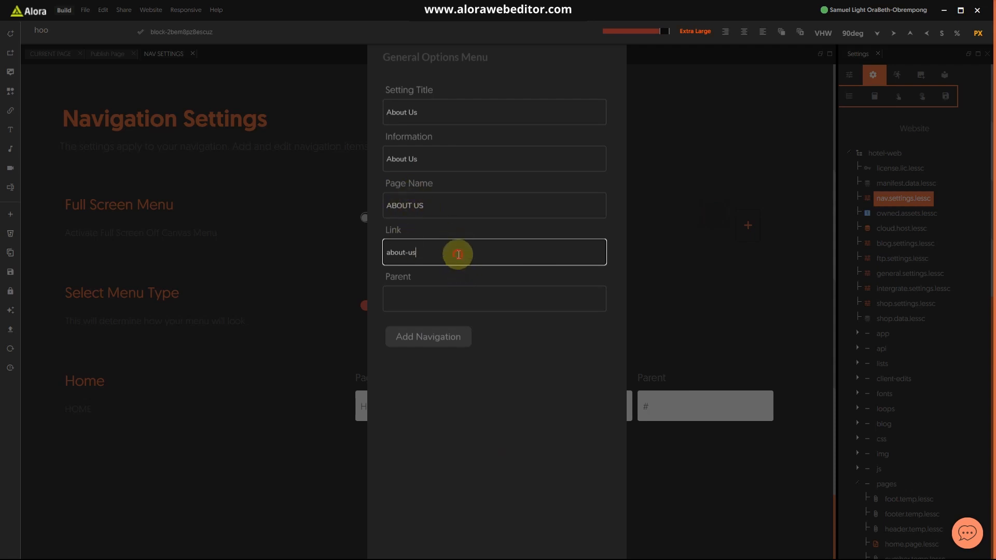
click(435, 299)
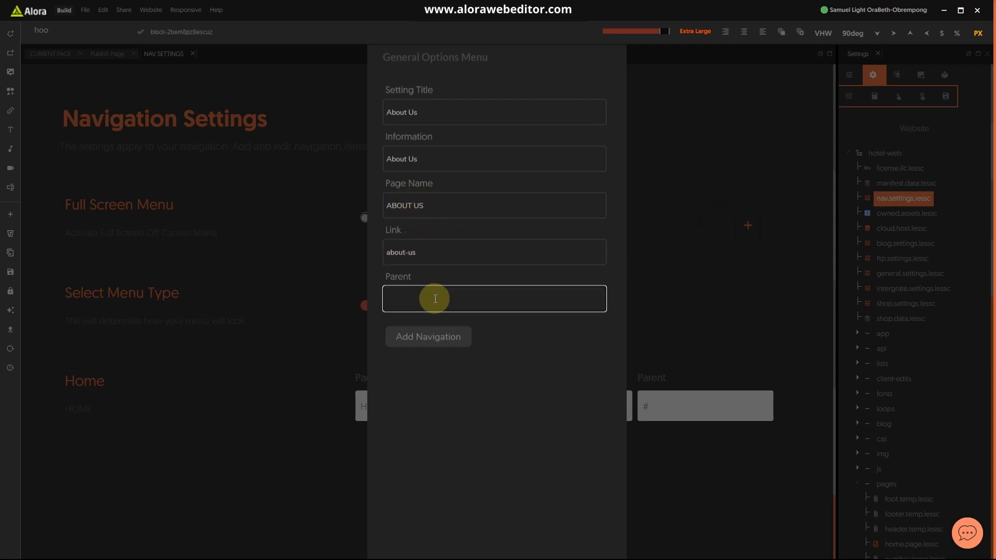
text(#)
click(442, 340)
scroll(483, 372, down, 4)
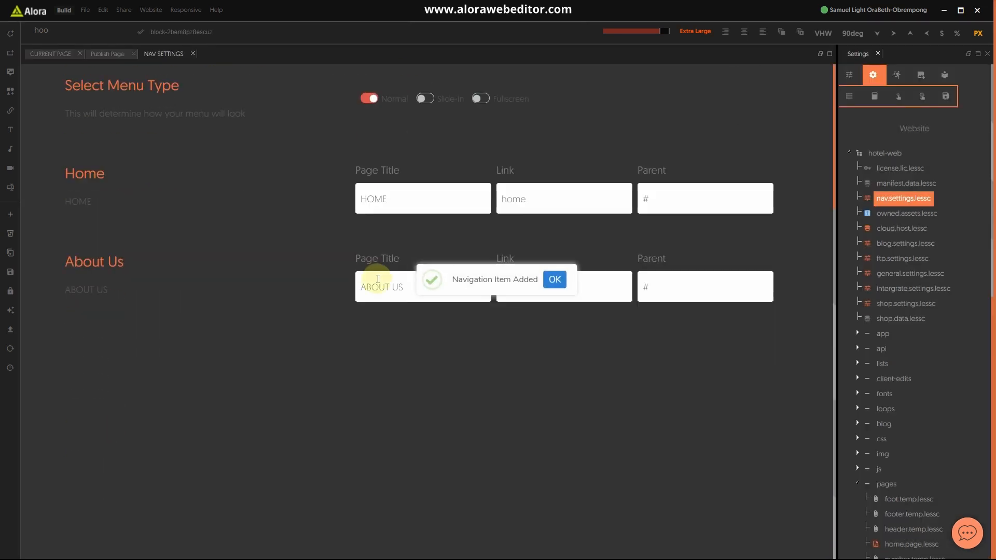
Add a navigation item with title Rooms, information rooms, page name ROOMS, link rooms and parent #
scroll(539, 222, up, 3)
scroll(543, 224, up, 1)
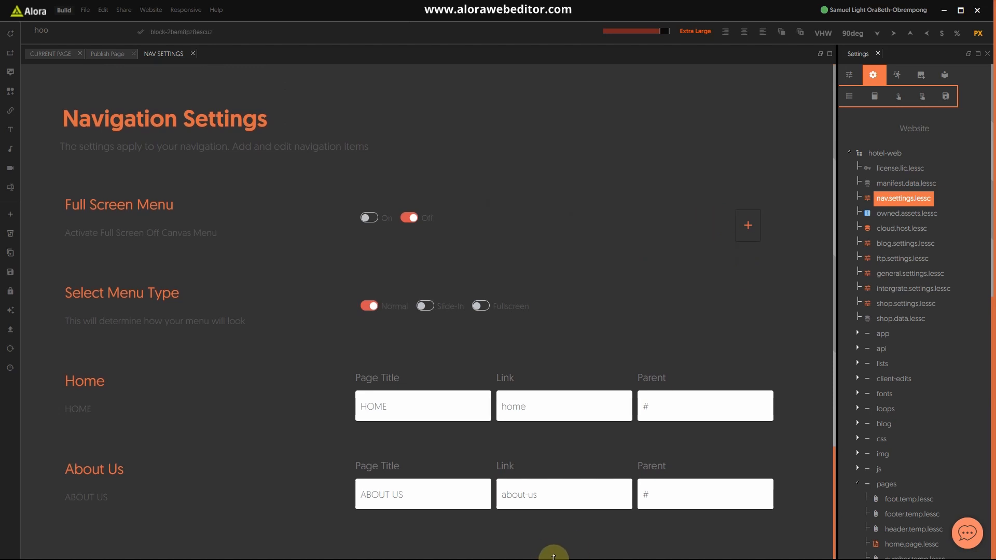
click(745, 224)
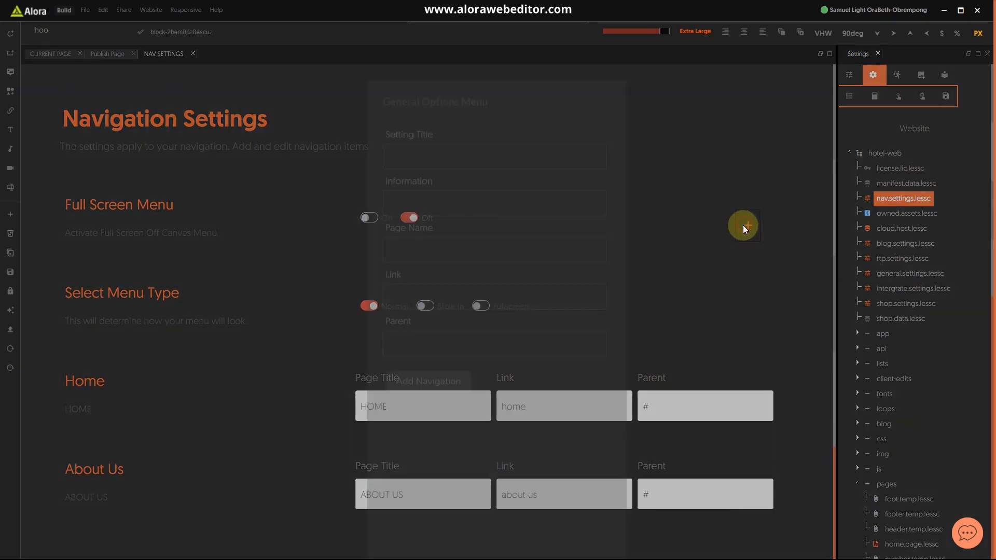
click(413, 118)
text(Rooms)
click(444, 161)
text(rooms)
click(415, 201)
text(ROOMS)
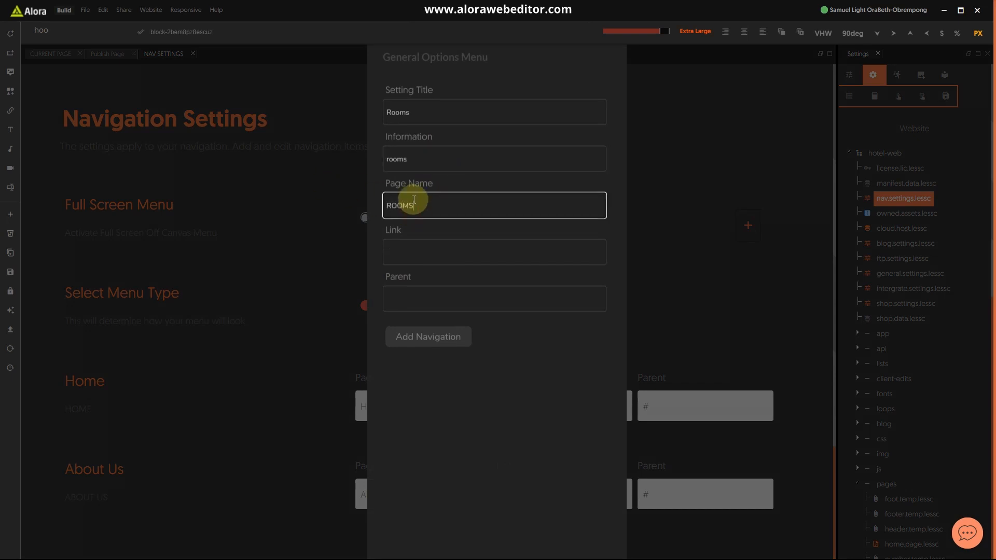
click(411, 239)
text(rooms)
click(421, 300)
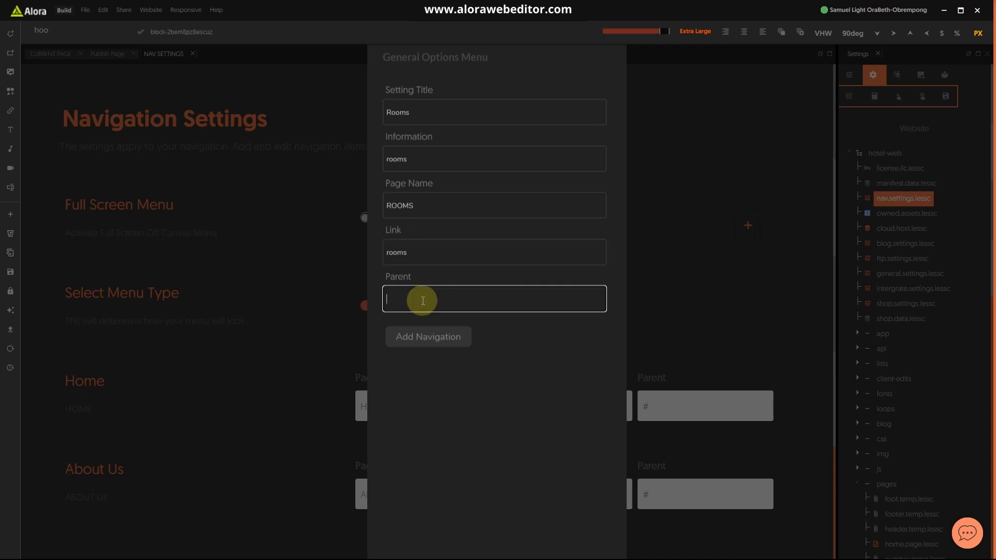
text(#)
click(420, 338)
scroll(622, 359, down, 5)
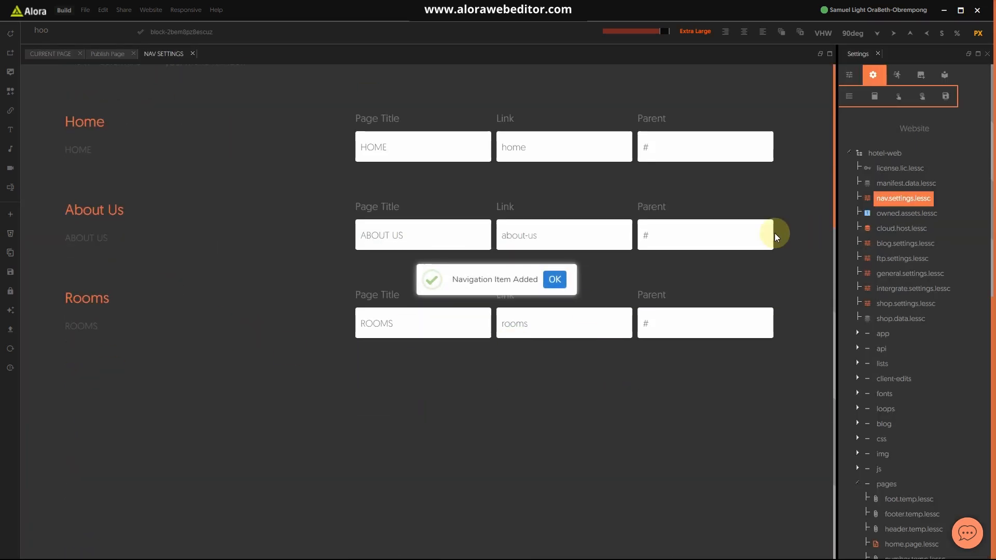
Add a navigation item with title, information and page name AMENITIES, link amenities and parent #
scroll(761, 173, up, 3)
click(749, 123)
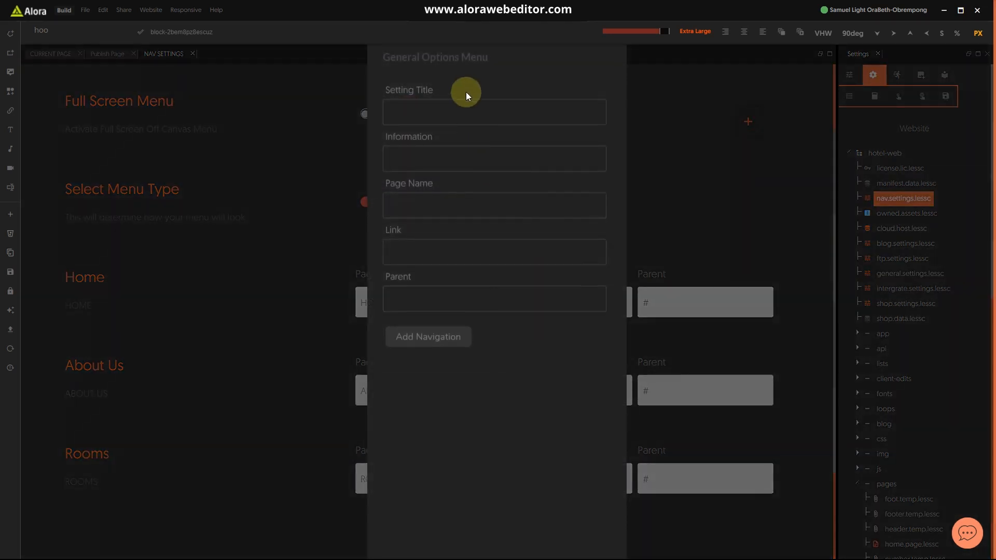
click(454, 113)
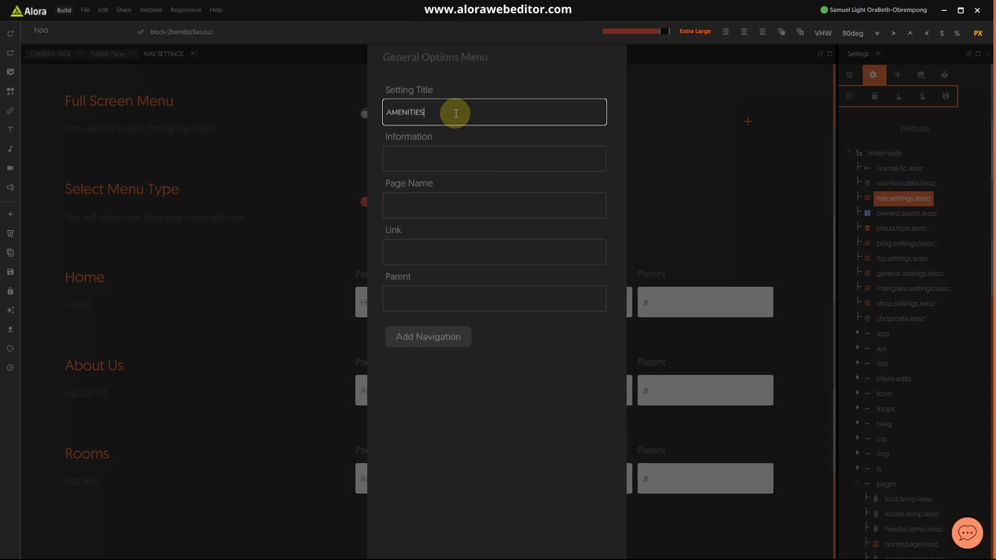
key(ctrl+a)
key(ctrl+c)
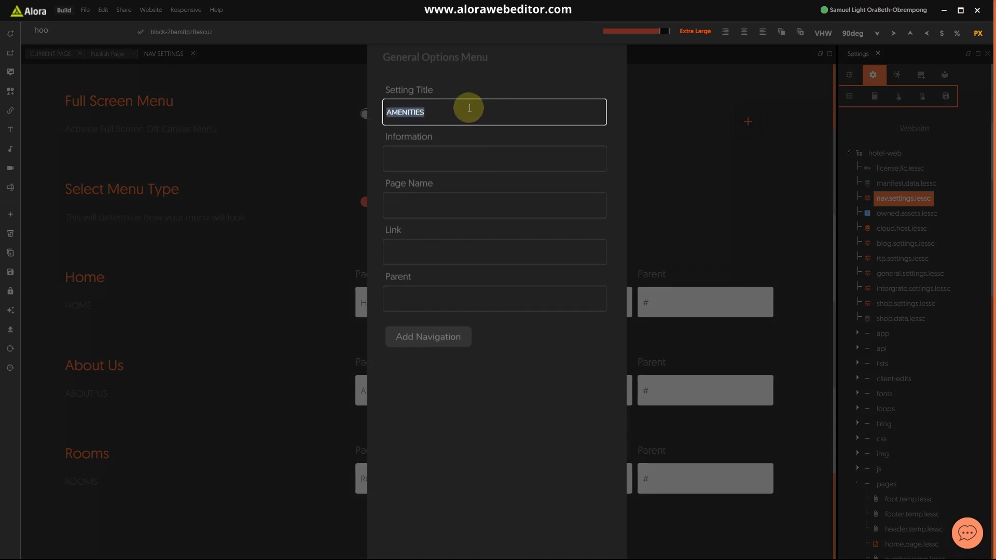
click(429, 158)
key(ctrl+v)
click(427, 205)
key(ctrl+v)
click(423, 248)
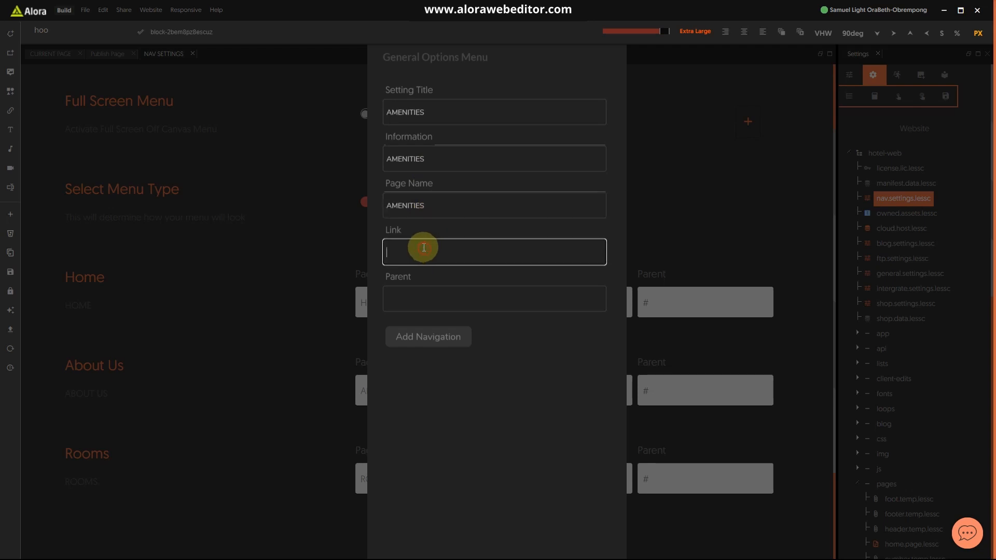
text(amenities)
click(433, 303)
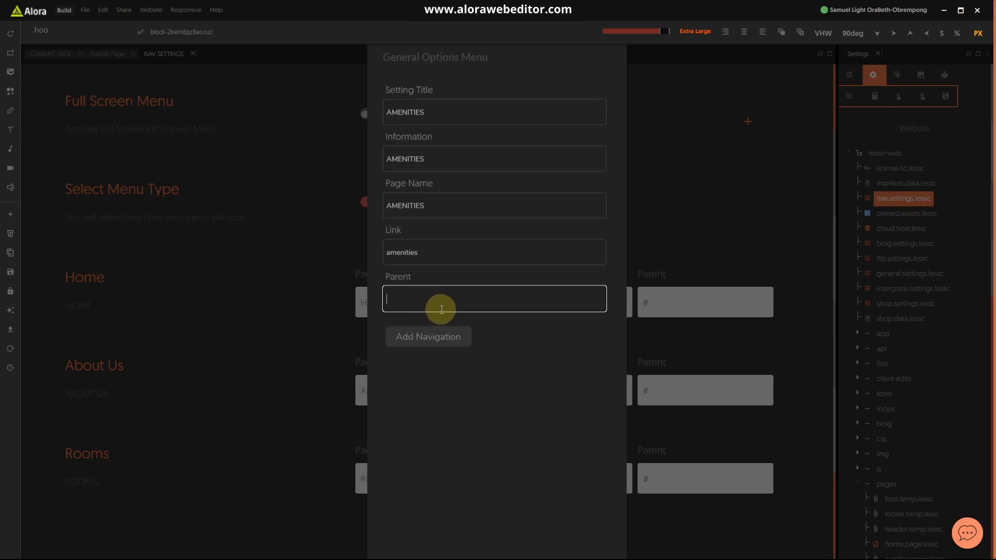
text($)
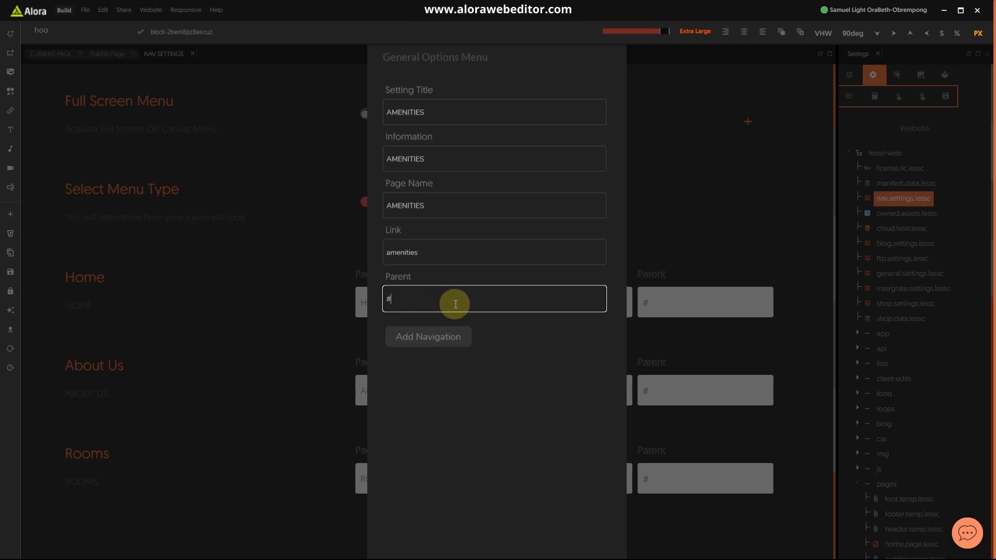
click(435, 335)
scroll(496, 361, down, 5)
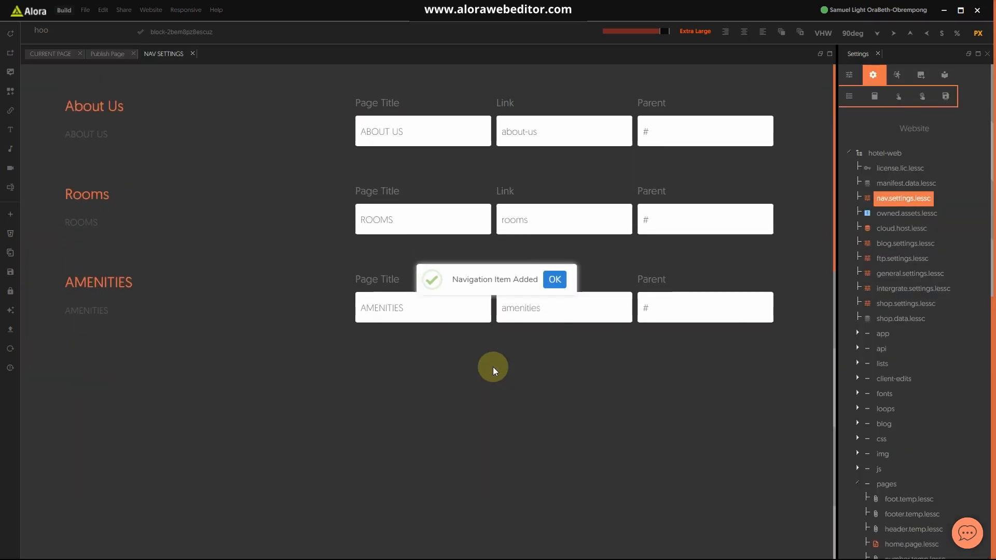
Check the menu in the Hotel website.jpg mockup and begin a new navigation item with the setting title GALLERY
key(super)
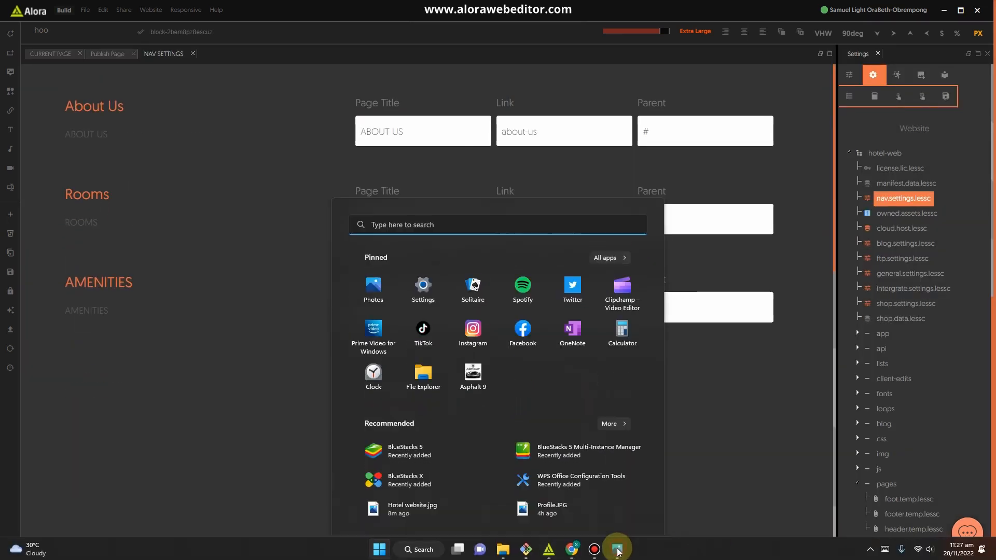
click(617, 549)
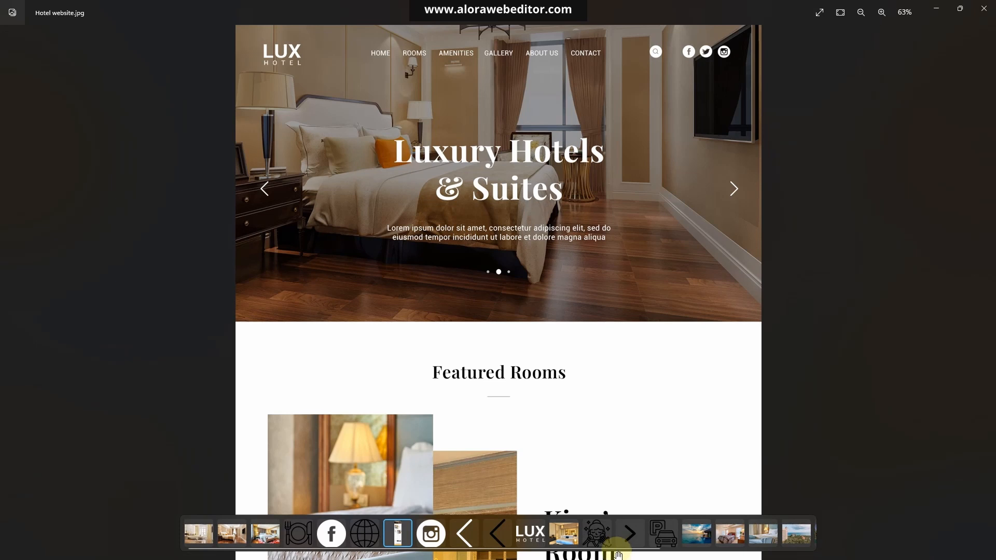
click(931, 7)
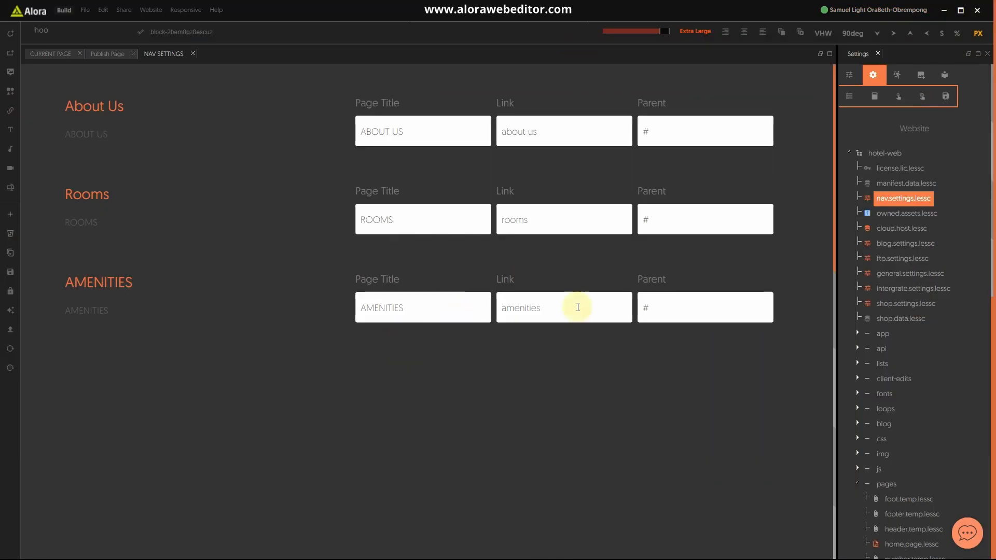
scroll(784, 133, up, 4)
click(749, 71)
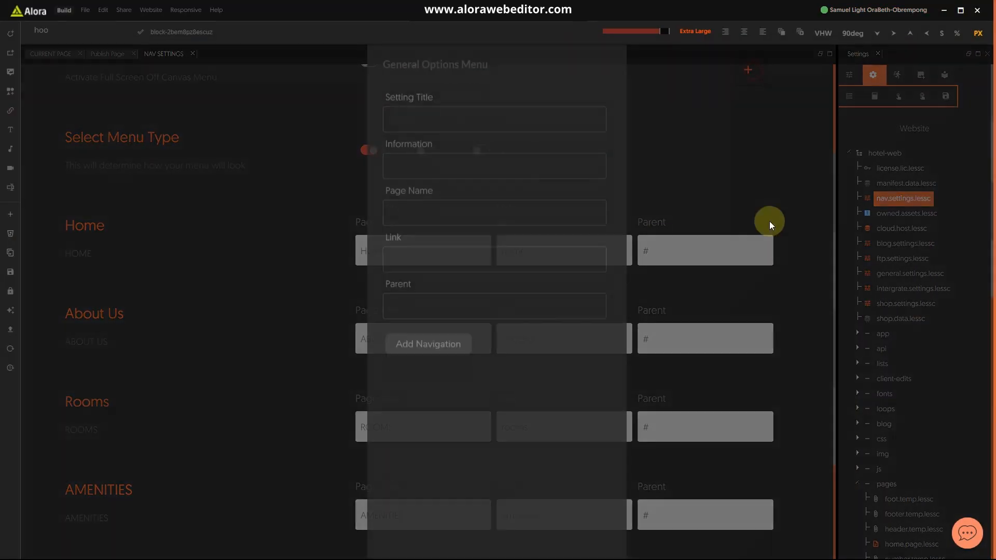
click(495, 109)
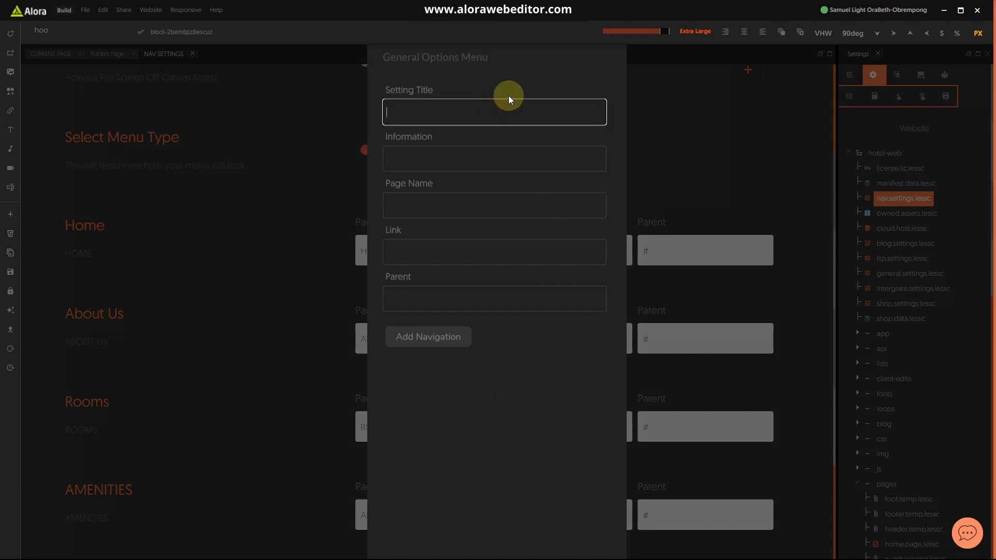
text(Call)
key(BackSpace)
key(BackSpace)
key(BackSpace)
text(GALLERY)
Fill the item's information and page name with GALLERY, set link gallery and parent #, and add it to the navigation
key(ctrl+a)
key(ctrl+c)
click(428, 167)
key(ctrl+v)
click(424, 195)
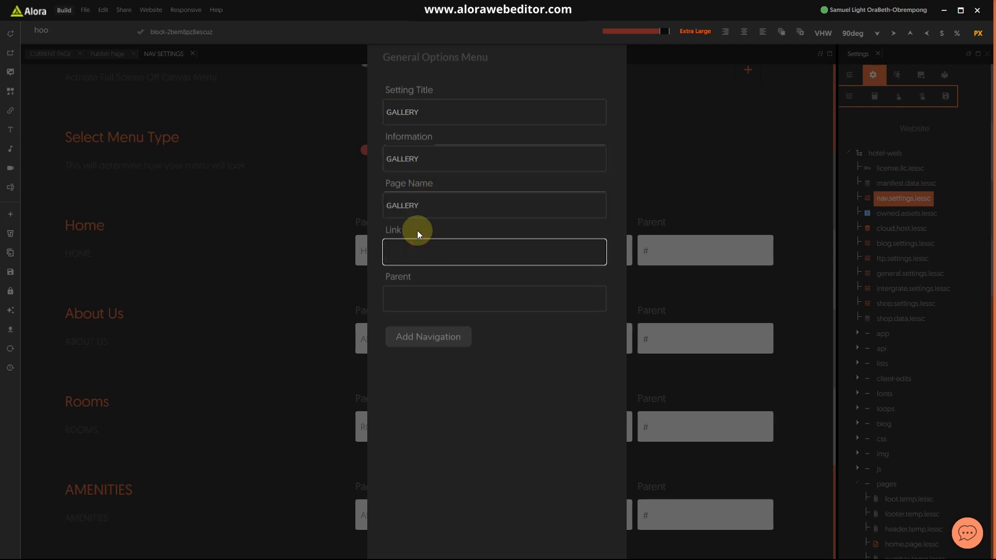
text(gallery)
click(428, 299)
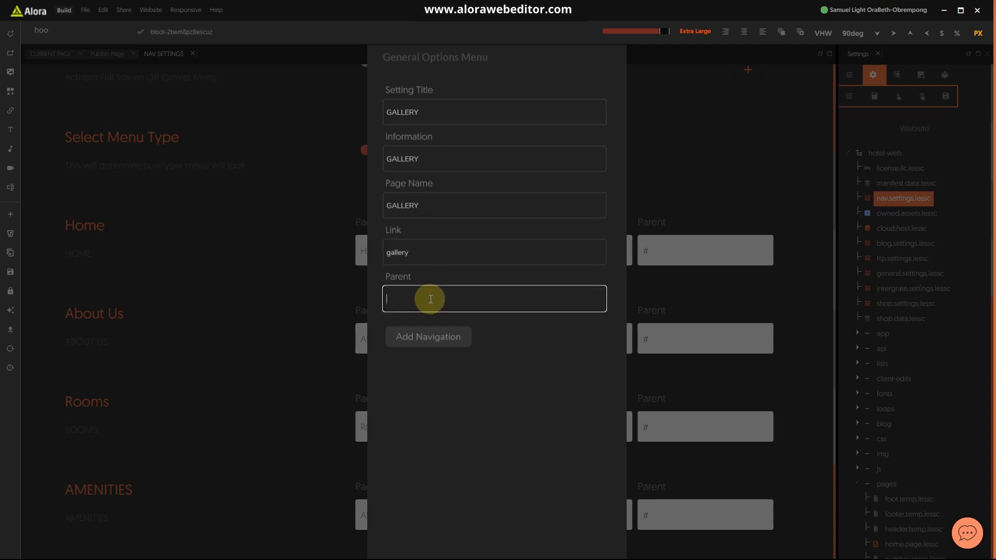
text(#)
click(440, 334)
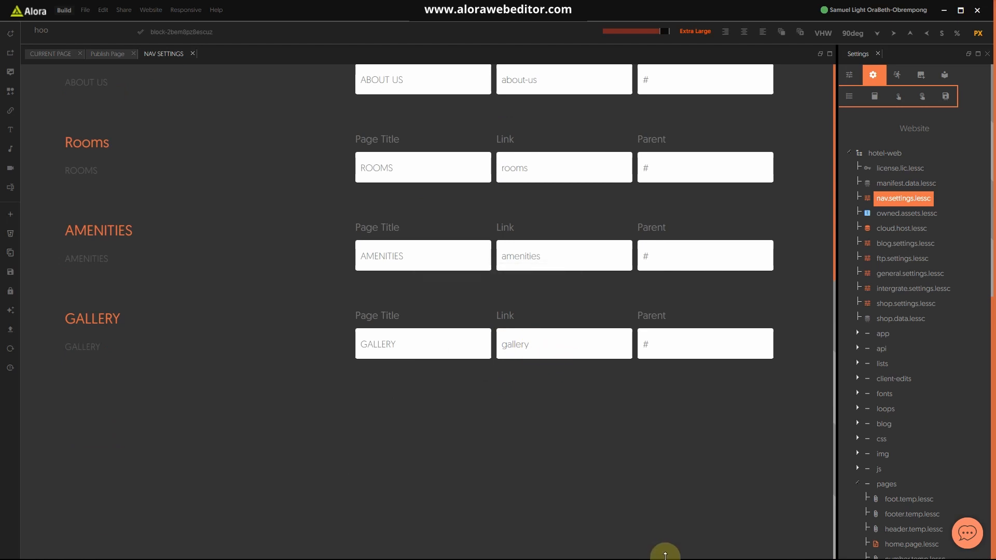
Add a navigation item with title, information and page name CONTACT US, link contact-us and parent #
scroll(712, 450, up, 7)
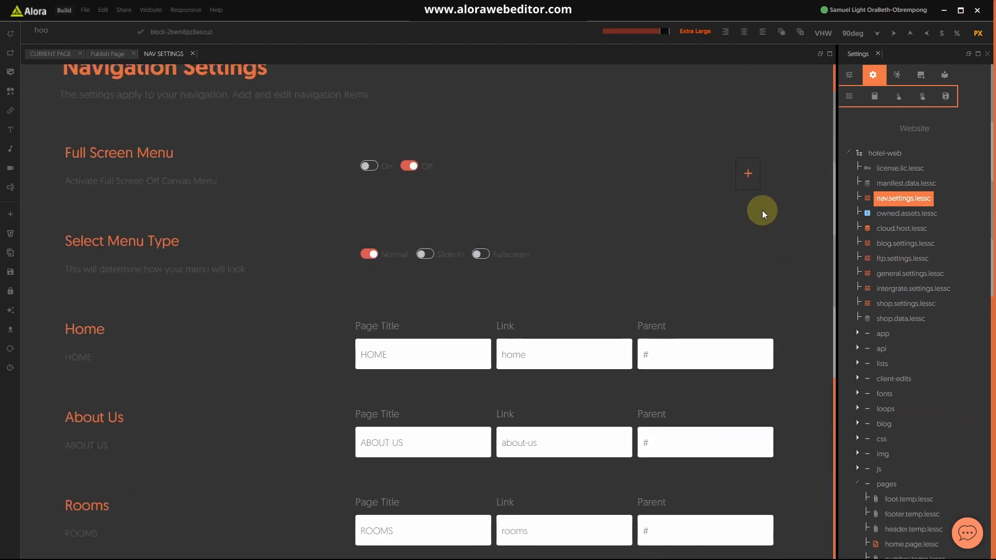
click(746, 174)
click(427, 101)
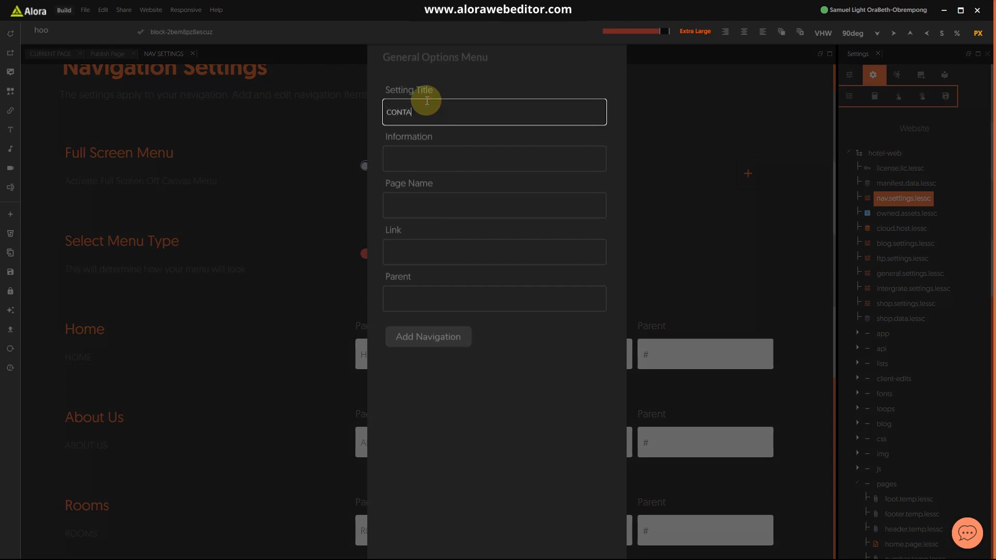
key(ctrl+a)
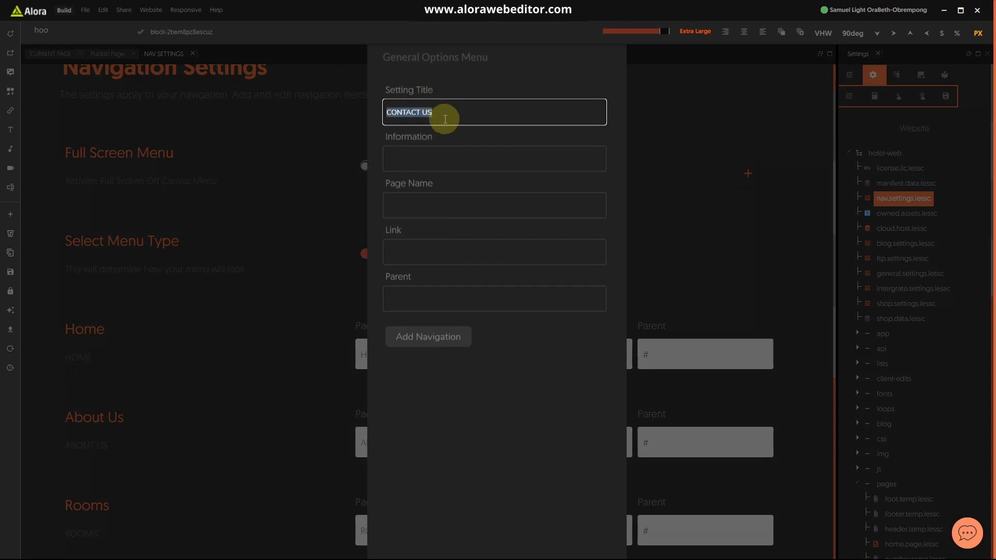
key(ctrl+c)
click(433, 156)
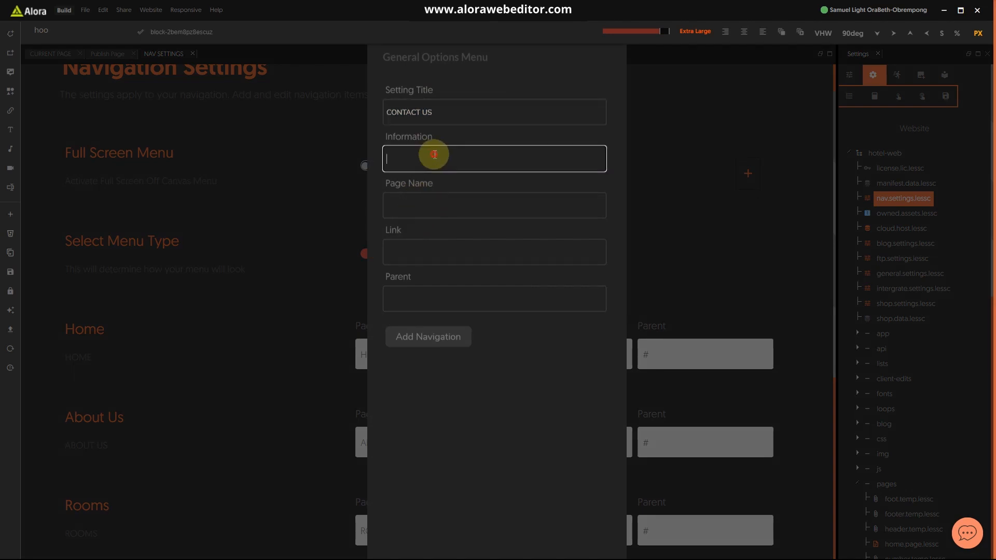
key(ctrl+v)
click(436, 210)
key(ctrl+v)
click(430, 243)
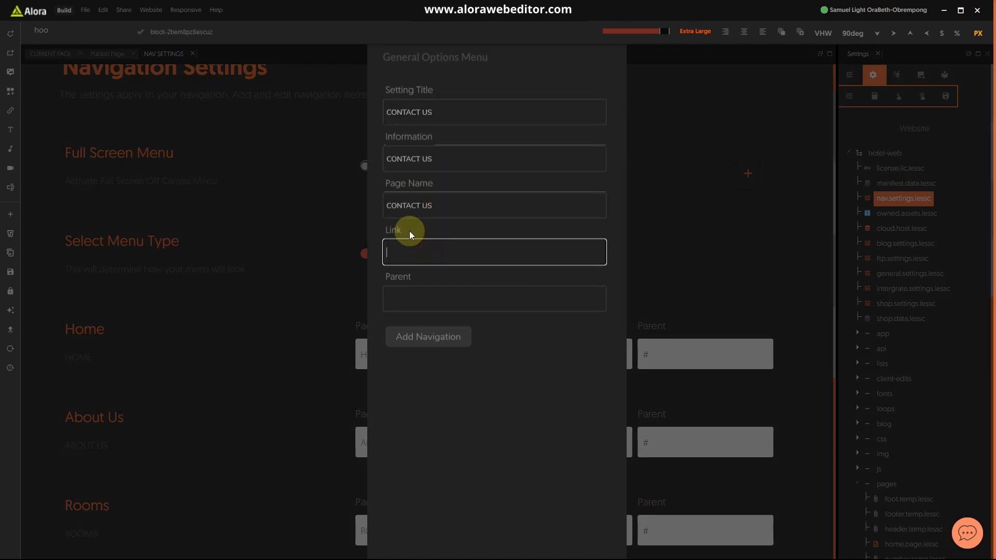
text(contact-us)
click(437, 300)
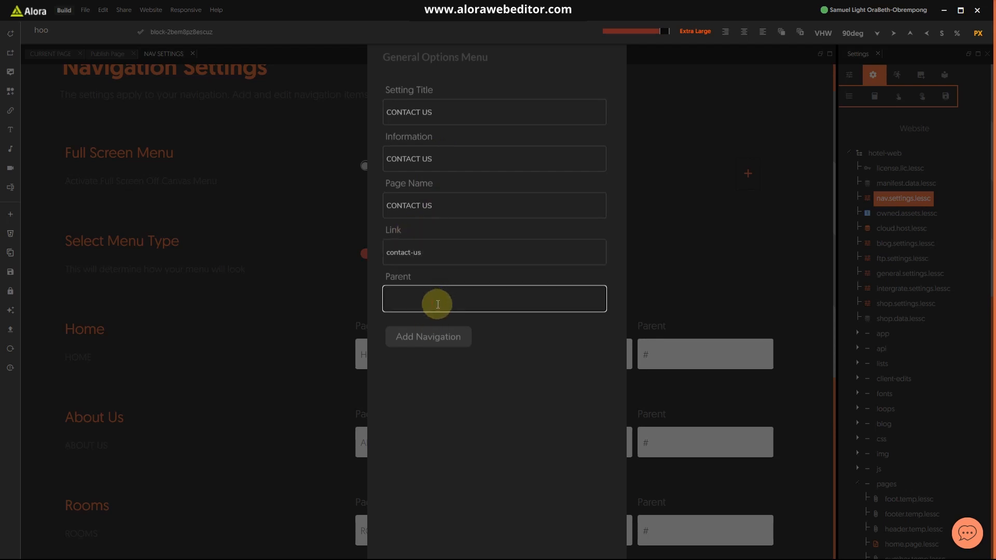
text(#)
click(444, 347)
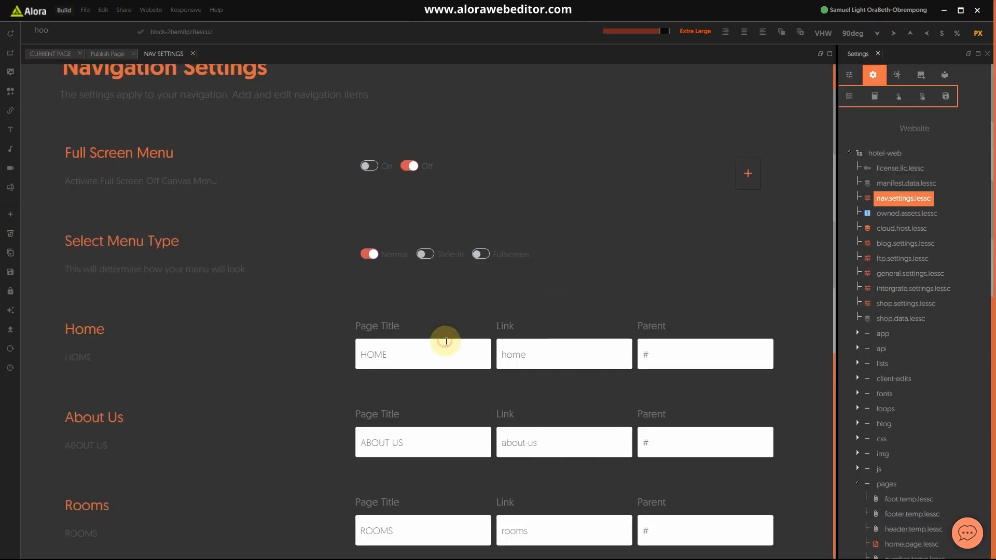
click(553, 281)
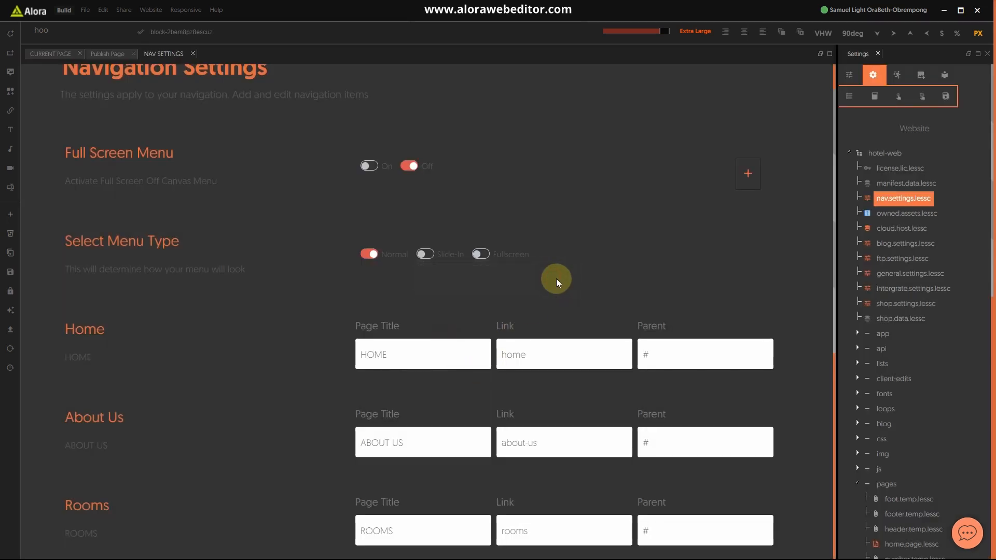
Compare the navigation items with the menu in the Hotel website.jpg mockup
key(super)
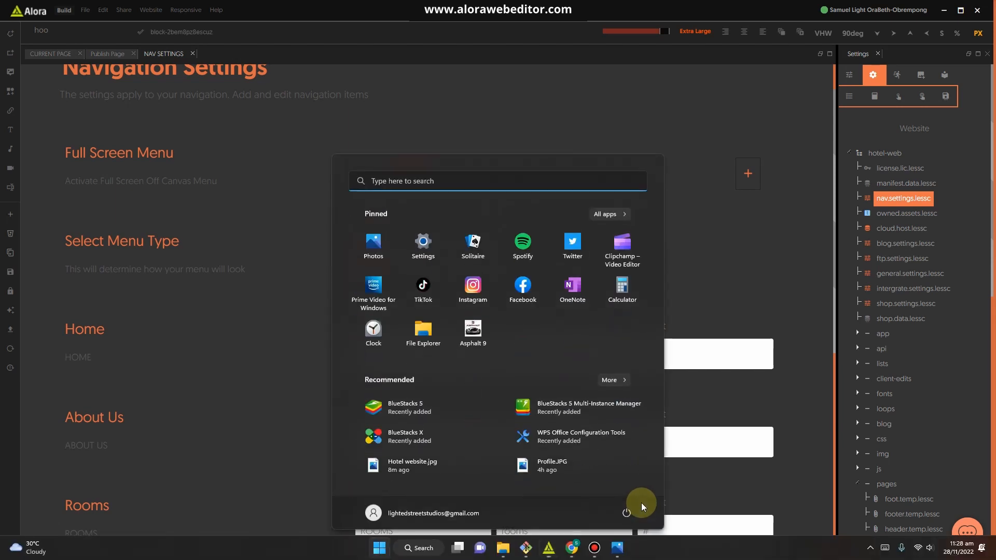
mouse_move(625, 543)
click(631, 512)
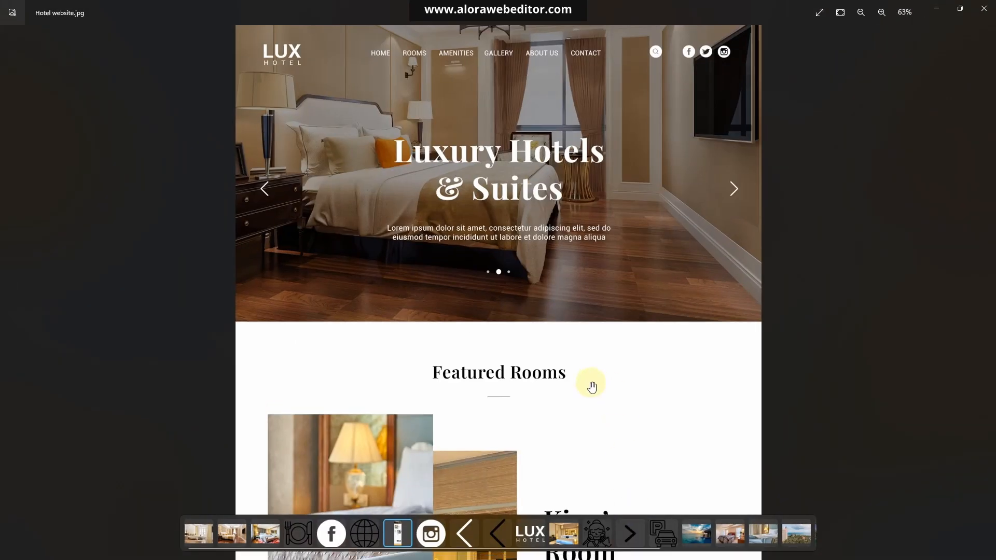
click(931, 8)
scroll(407, 311, up, 1)
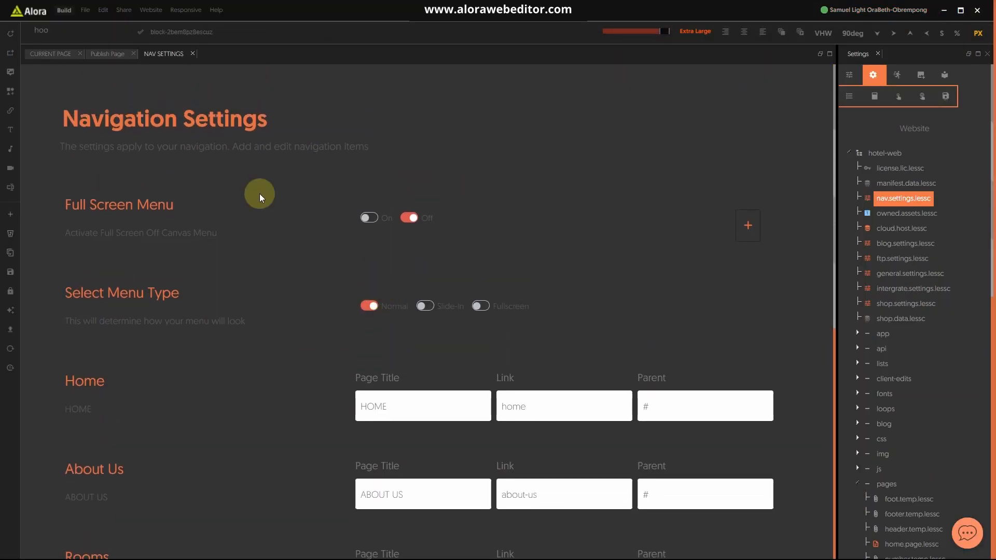
Close the navigation settings, return to the current page and refresh it to load the menu into the header's navigation block
click(193, 54)
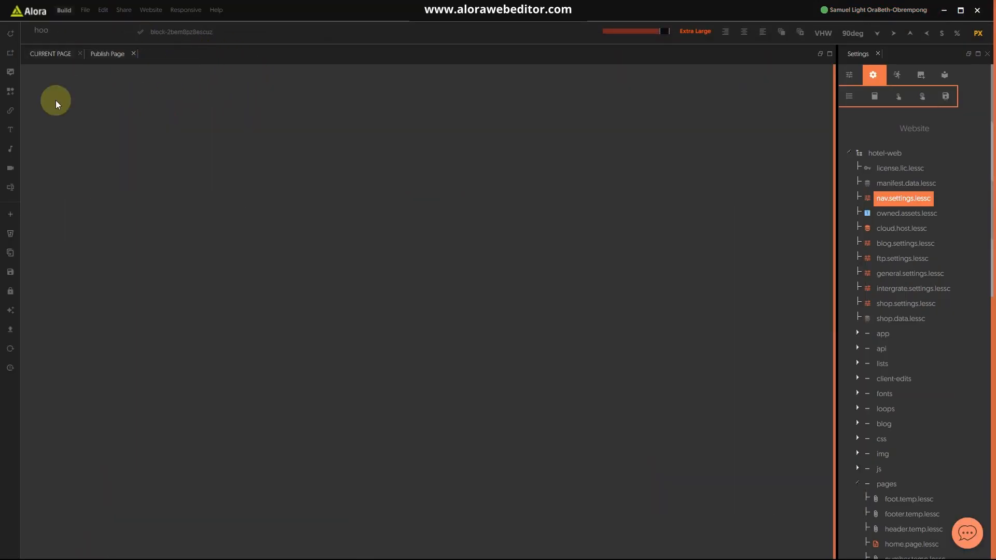
click(37, 54)
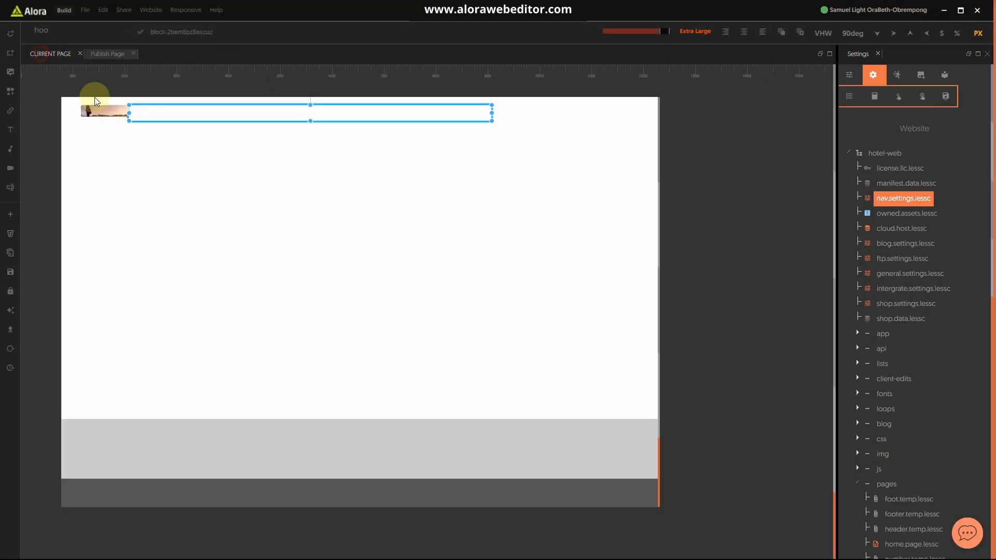
click(11, 348)
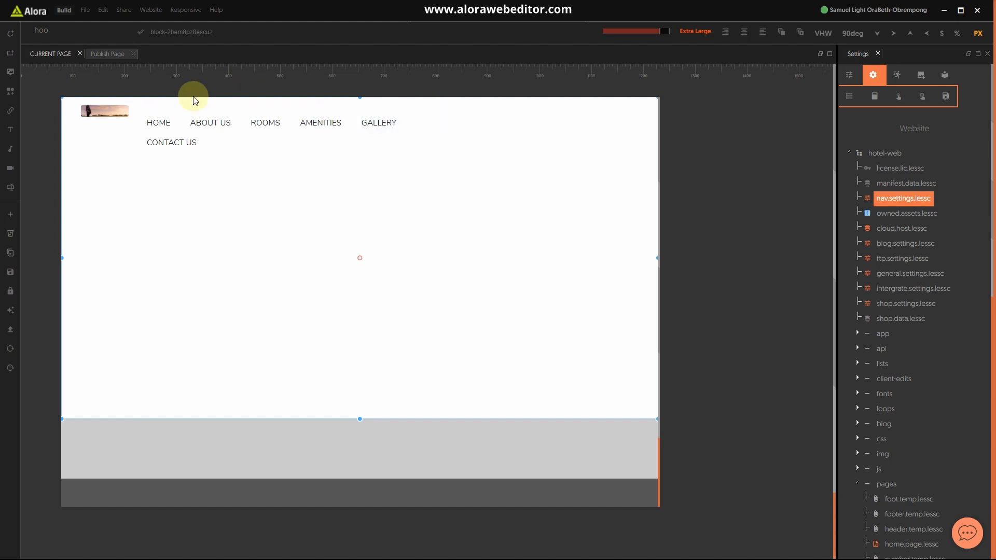
Widen the header's navigation block up to the neighbouring empty block so all menu items fit on one line
click(139, 182)
click(131, 123)
drag(468, 110, 487, 110)
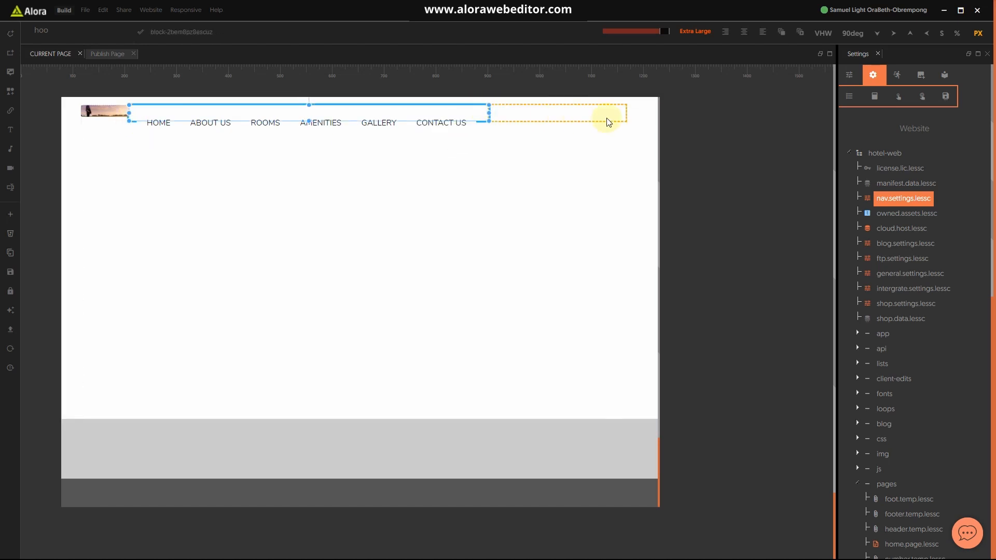
click(613, 120)
click(512, 178)
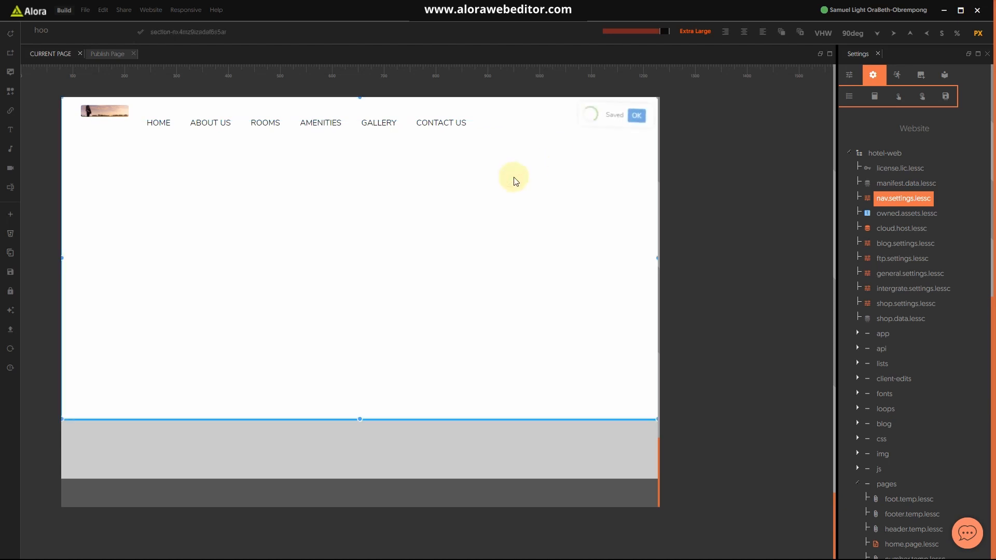
Extend the navigation block's lower edge downward so the block encloses the menu items
click(486, 122)
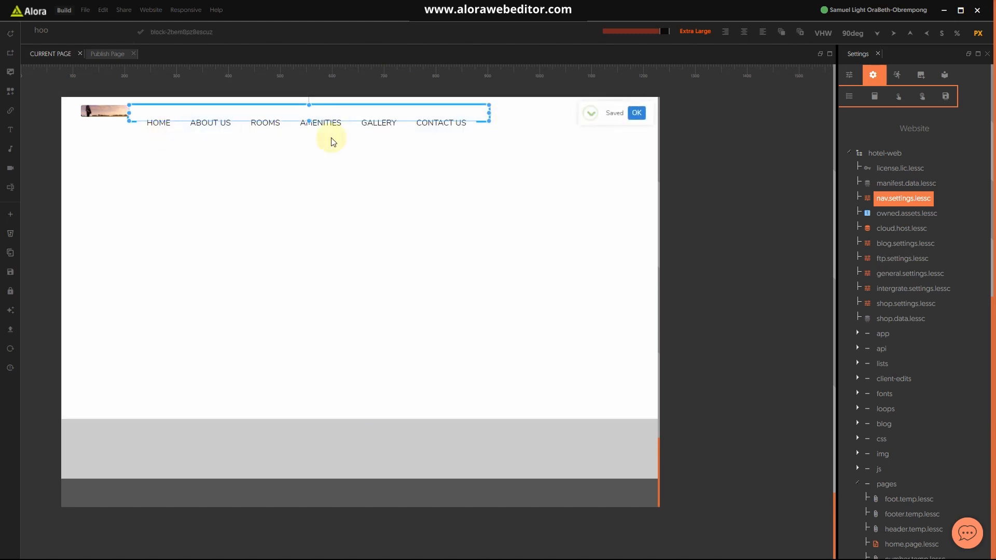
drag(307, 119, 309, 137)
click(352, 156)
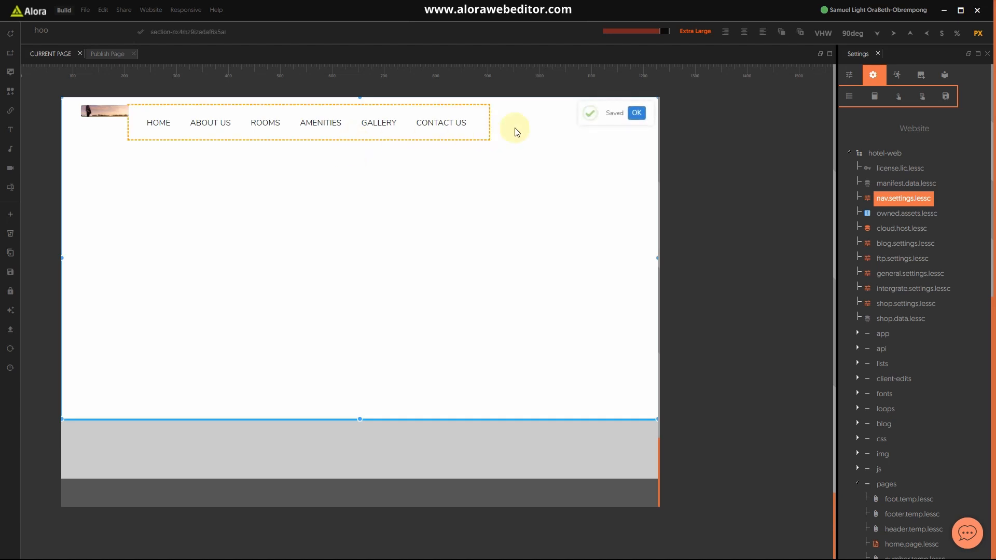
Select the empty header block beside the navigation and check the search and social icons in the Hotel website.jpg mockup
click(526, 116)
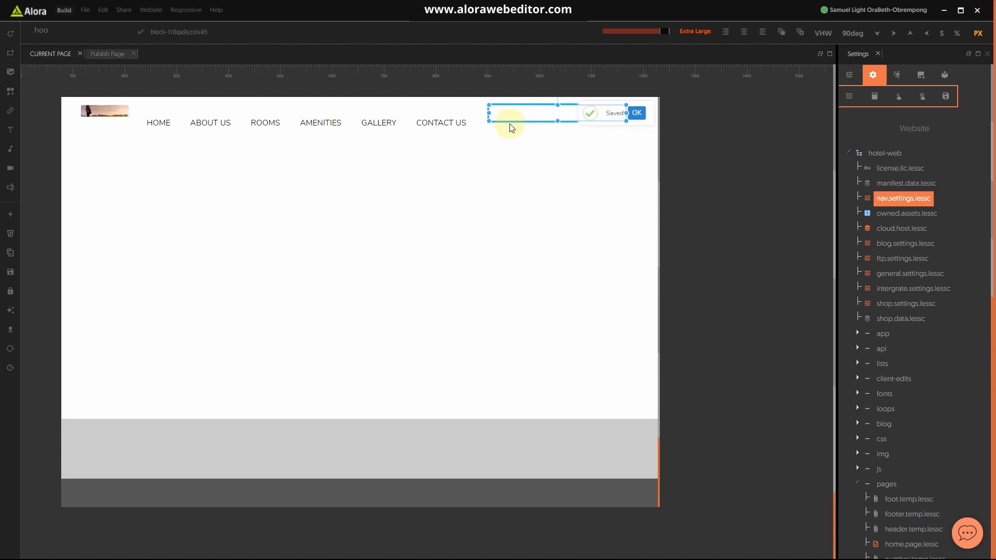
key(super)
click(617, 548)
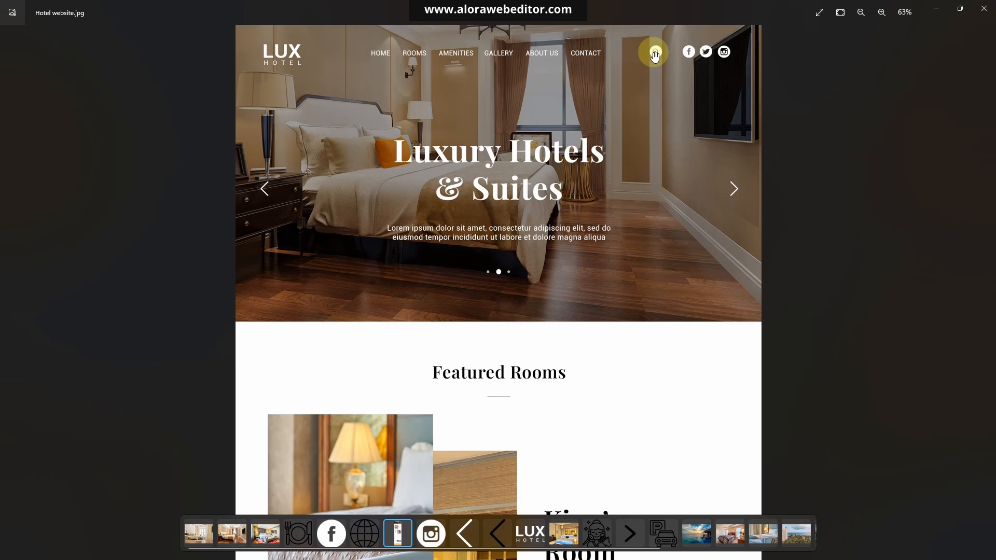
Leave the mockup and add four image elements to the header block beside the navigation for the icons
click(936, 9)
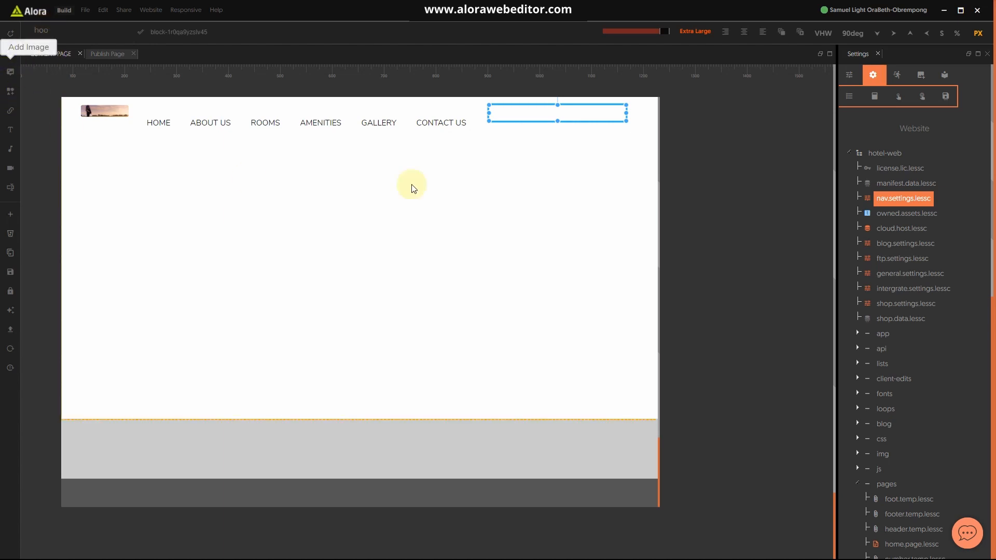
click(11, 72)
click(10, 72)
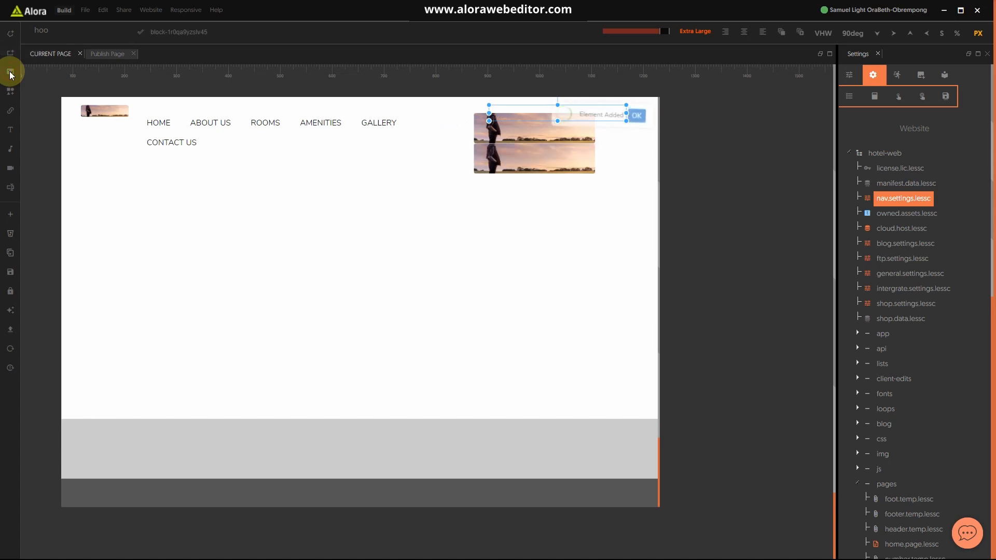
click(11, 72)
click(11, 73)
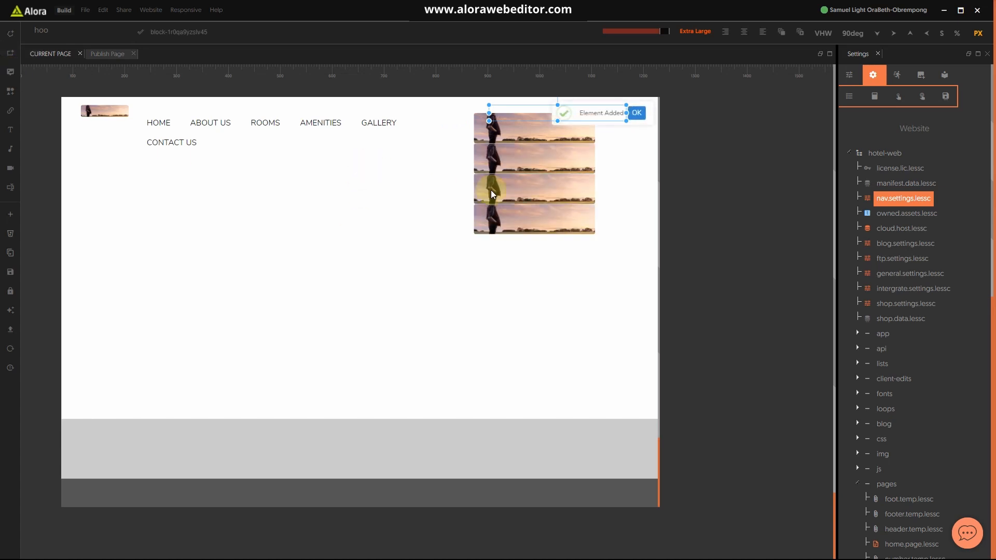
Shrink each of the four placeholder images to a small icon width so they sit side by side in one row
click(510, 130)
drag(594, 127, 493, 128)
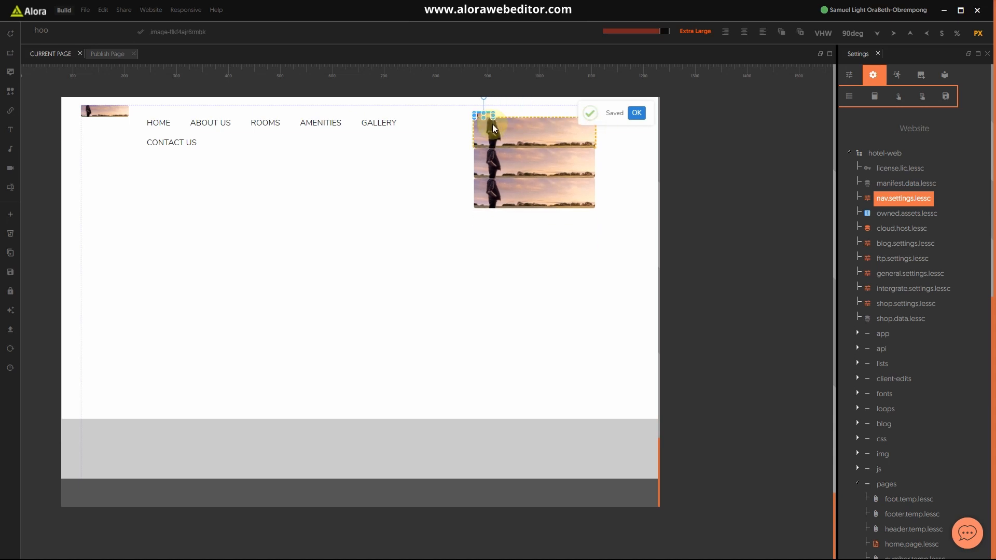
click(534, 134)
drag(595, 135, 499, 135)
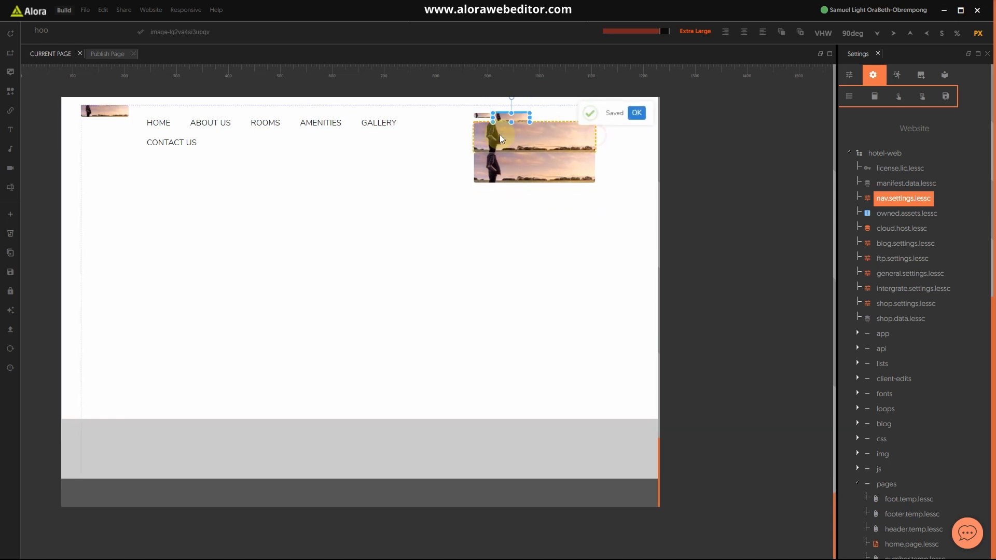
click(591, 148)
drag(595, 135, 512, 124)
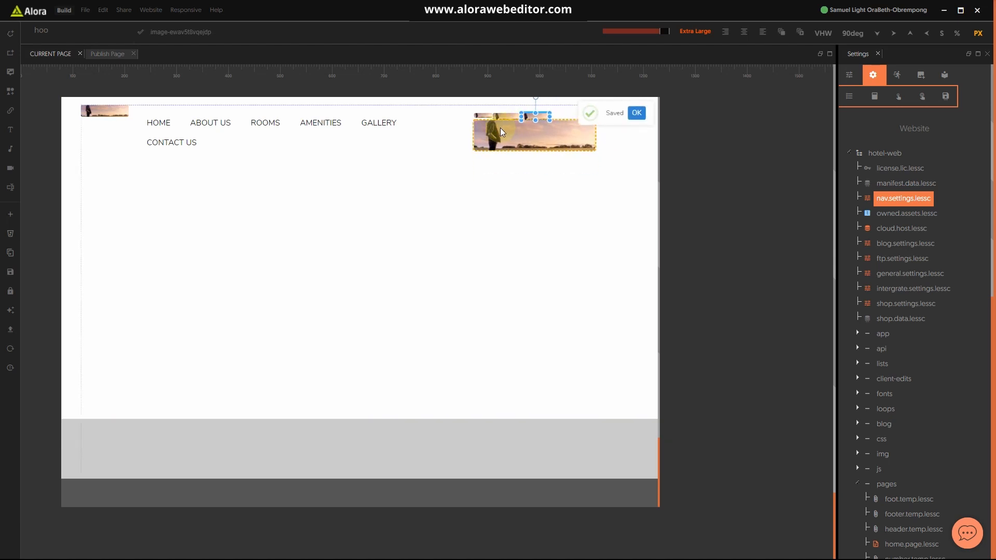
click(594, 141)
drag(595, 135, 501, 130)
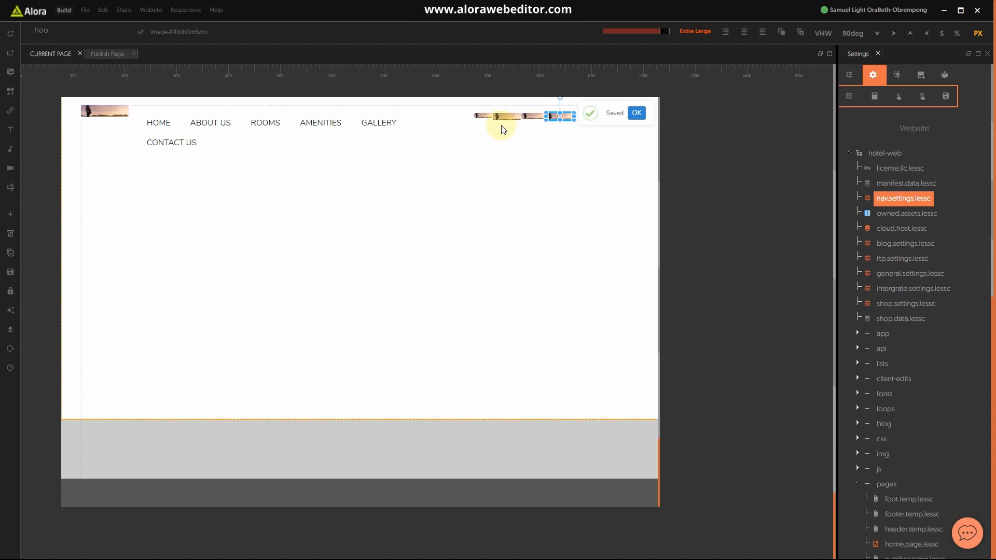
click(551, 167)
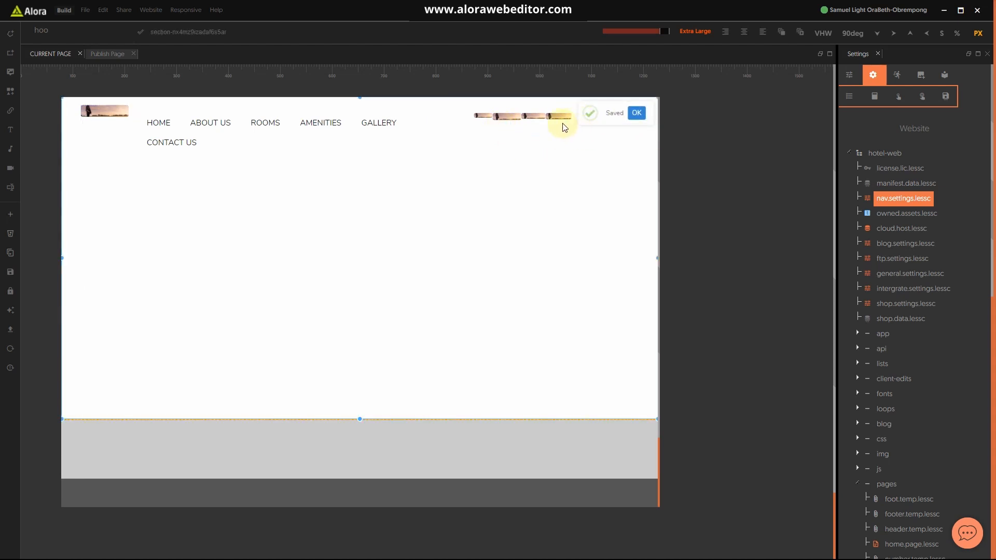
Set the Display property of the block containing the four icon images to table
click(470, 121)
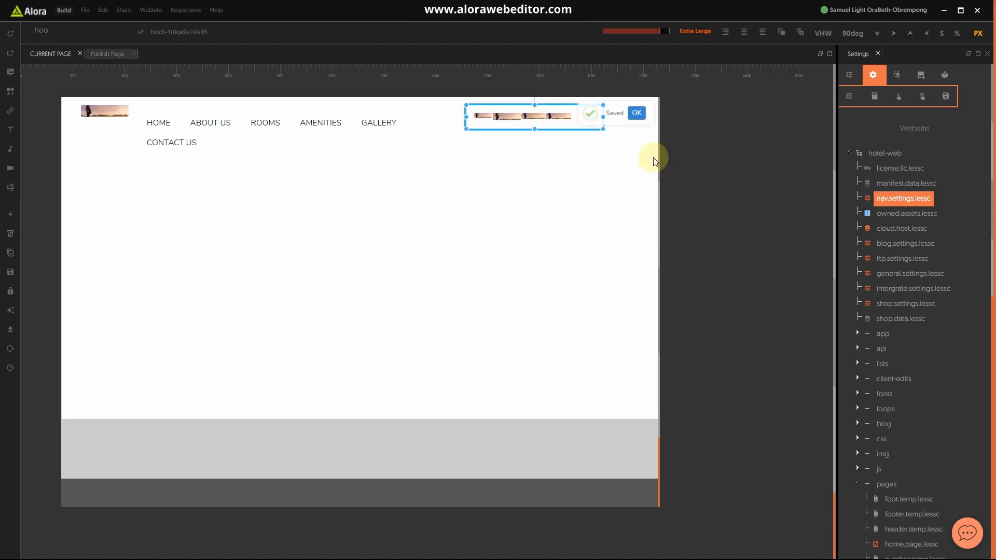
click(849, 75)
click(872, 172)
click(884, 195)
text(tab)
click(895, 219)
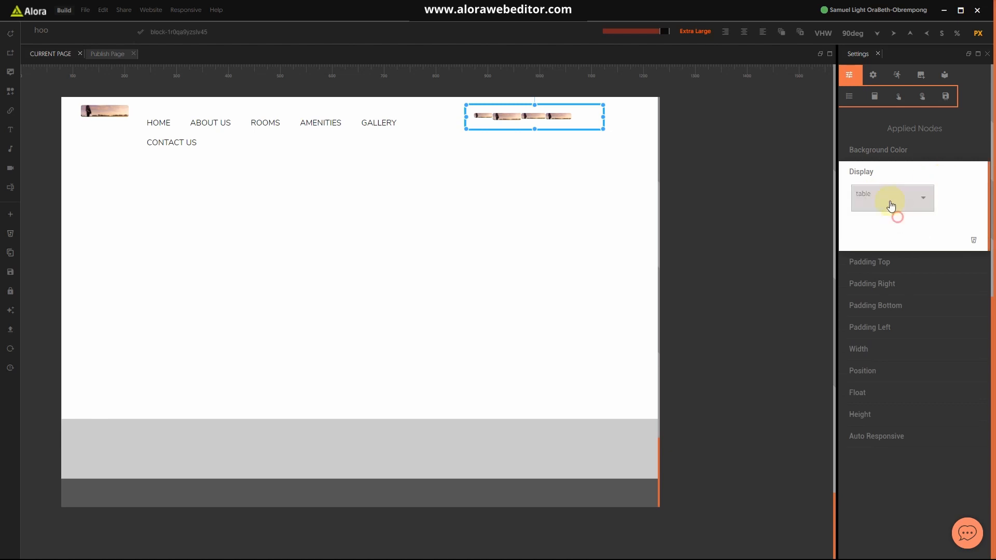
click(879, 171)
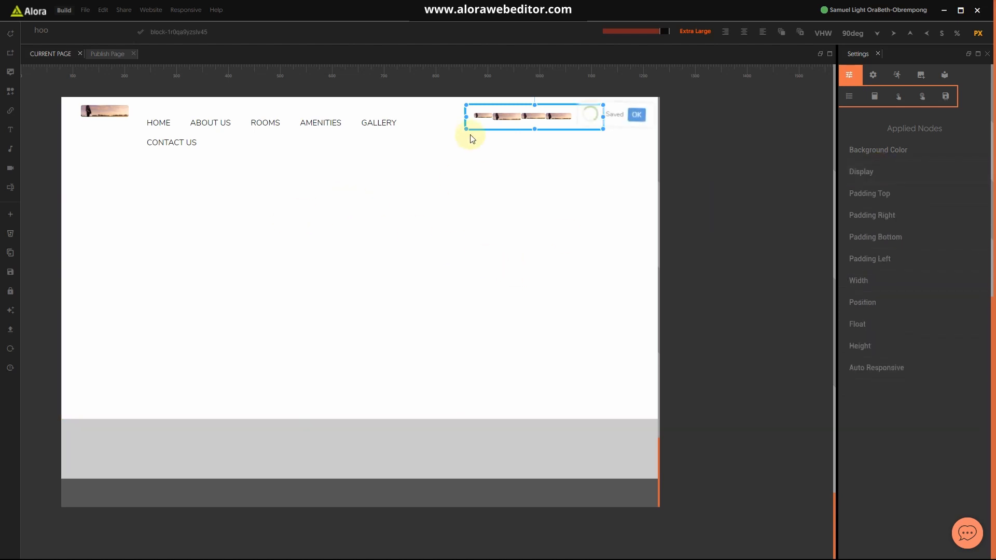
Set the navigation block's Display property to table
click(423, 110)
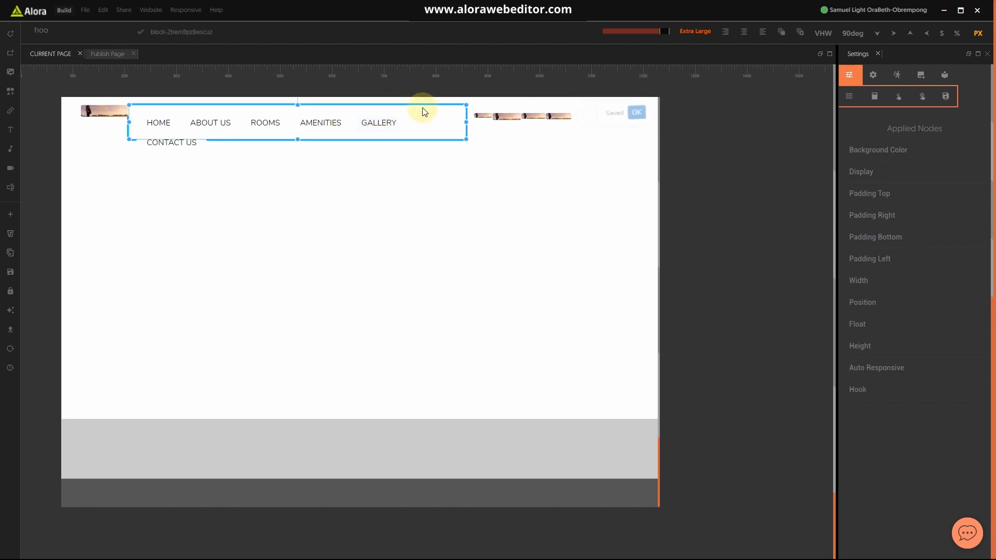
click(862, 172)
click(885, 195)
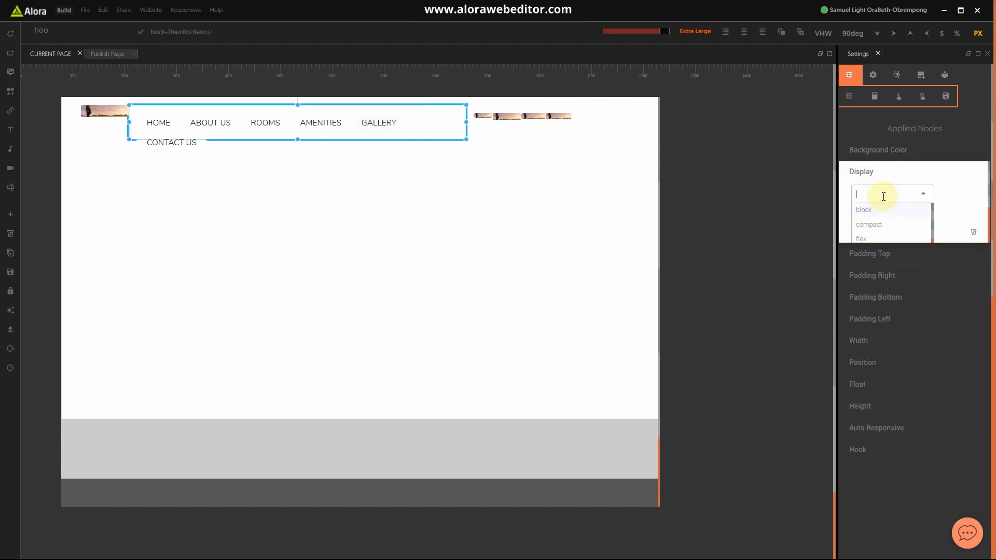
text(r)
key(BackSpace)
text(tab)
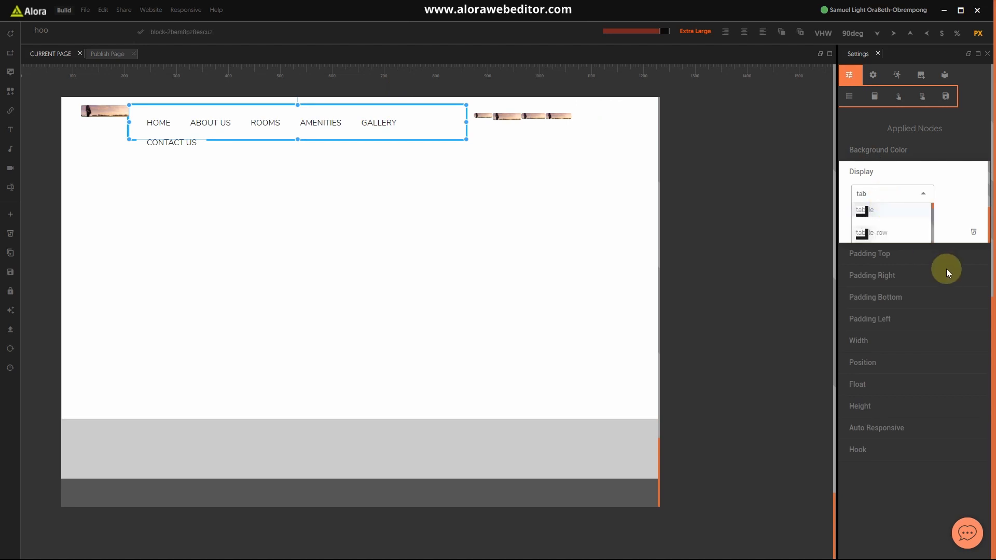
click(886, 213)
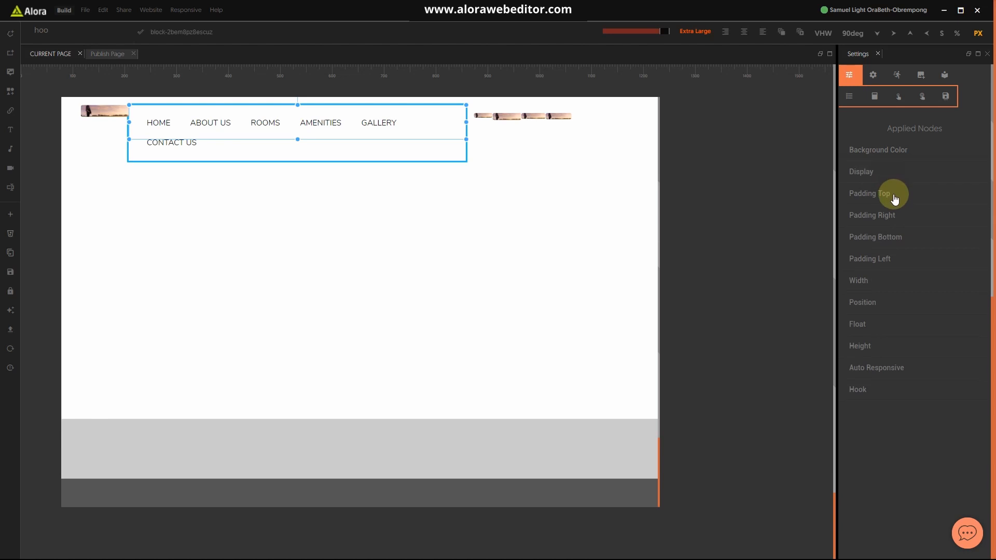
Switch the unit to percent and set the first icon image's width to 20%
click(642, 31)
click(664, 32)
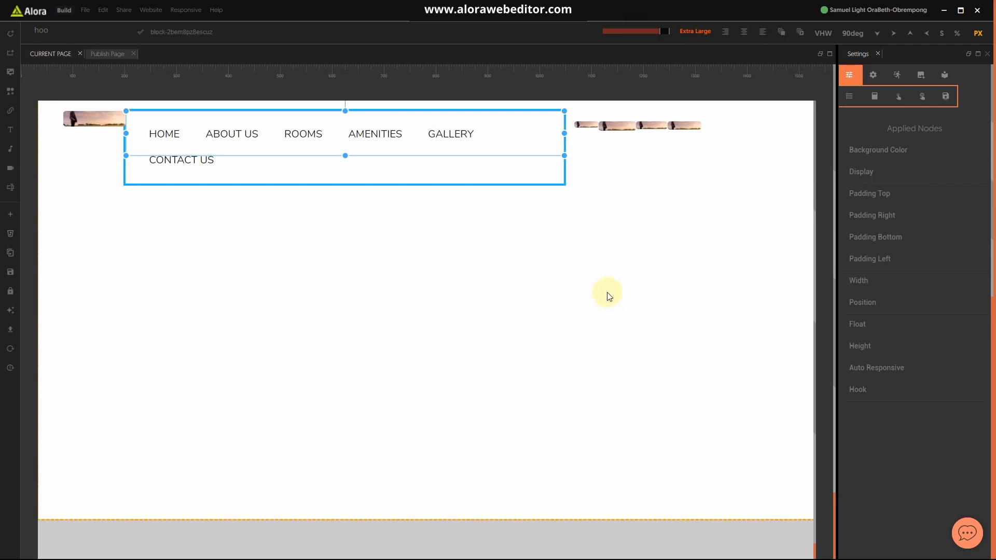
scroll(616, 285, down, 2)
scroll(616, 284, up, 2)
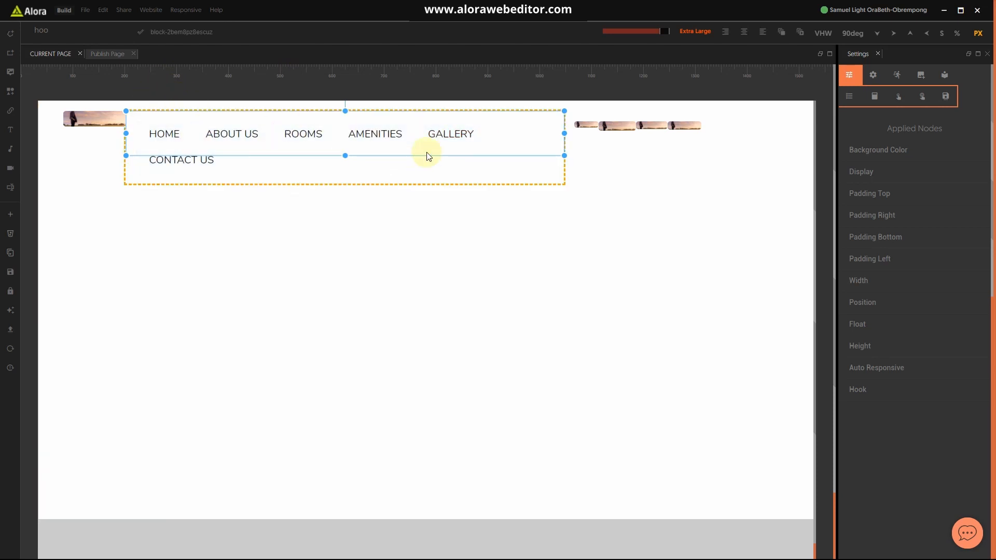
click(161, 134)
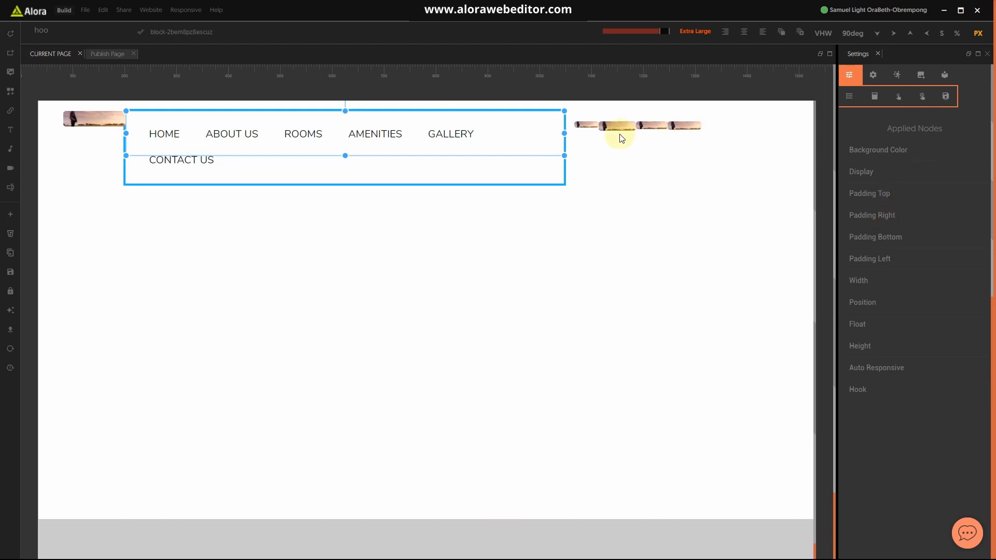
click(589, 129)
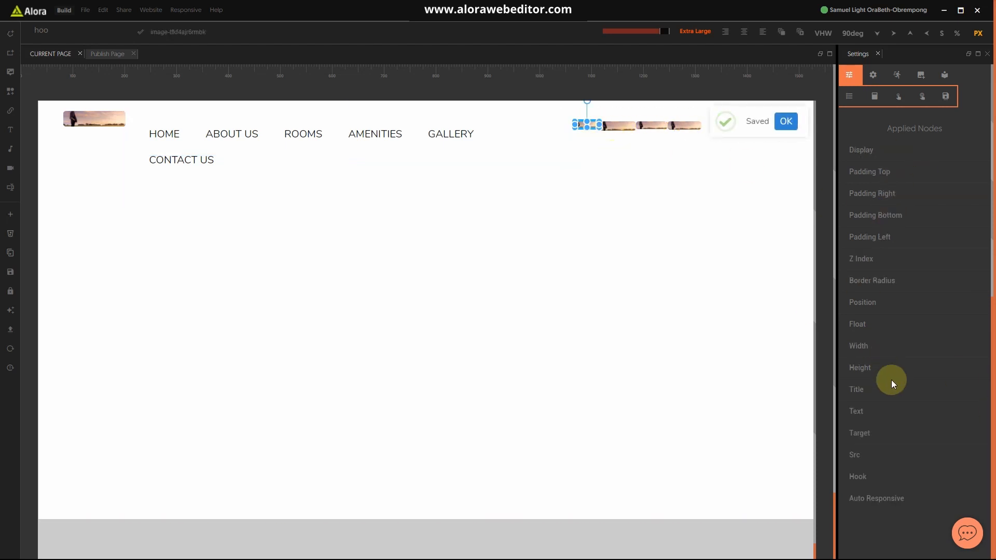
click(865, 346)
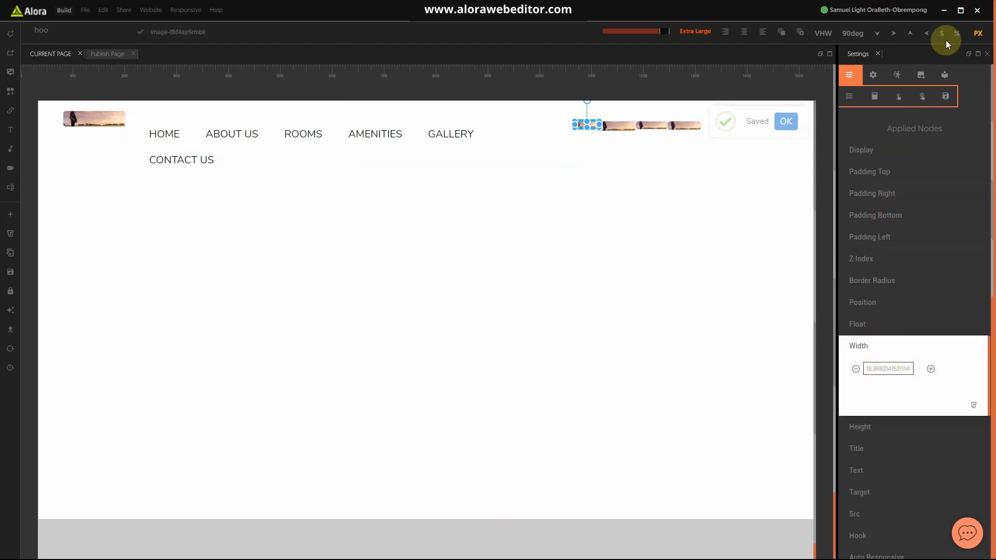
click(958, 34)
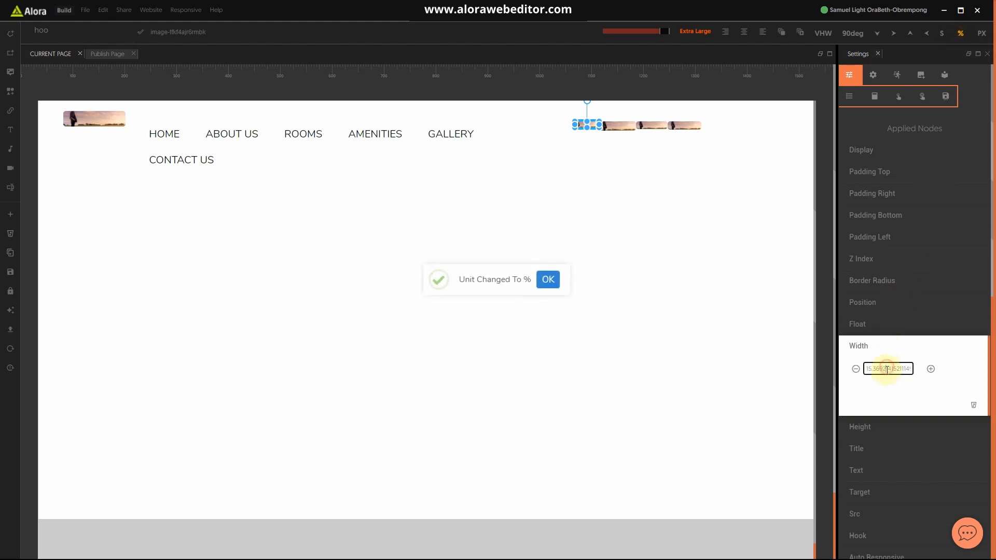
text(15)
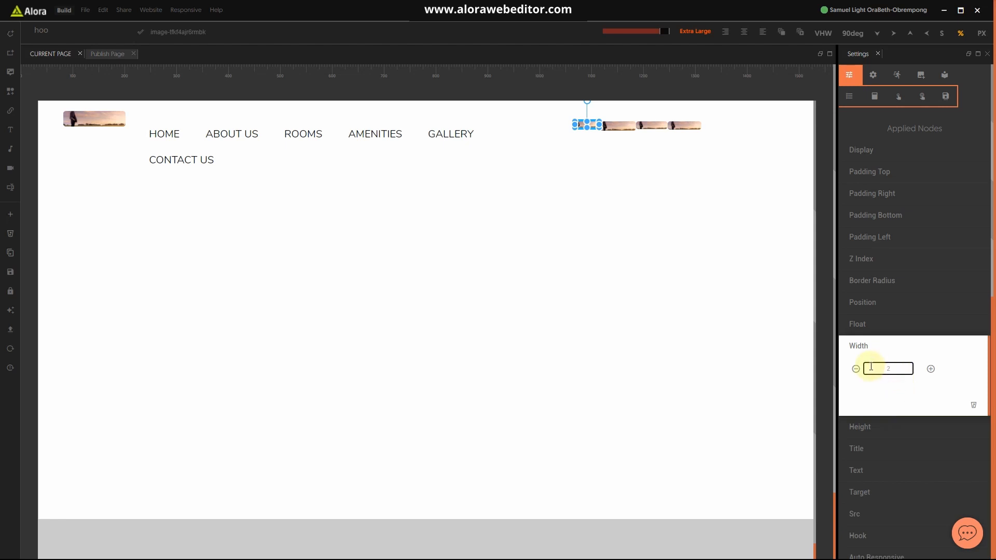
Set the widths of the second and third icon images to 20% each
click(615, 127)
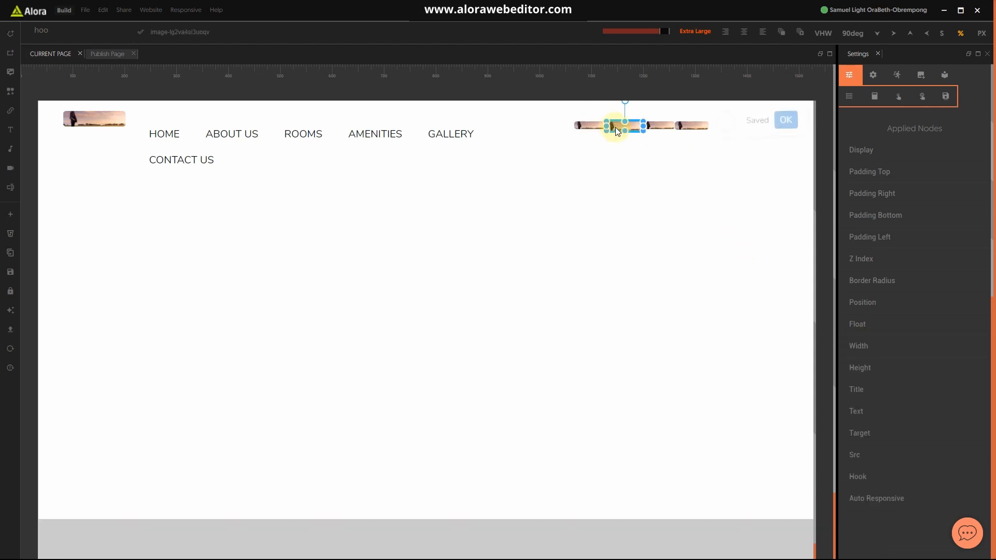
click(863, 349)
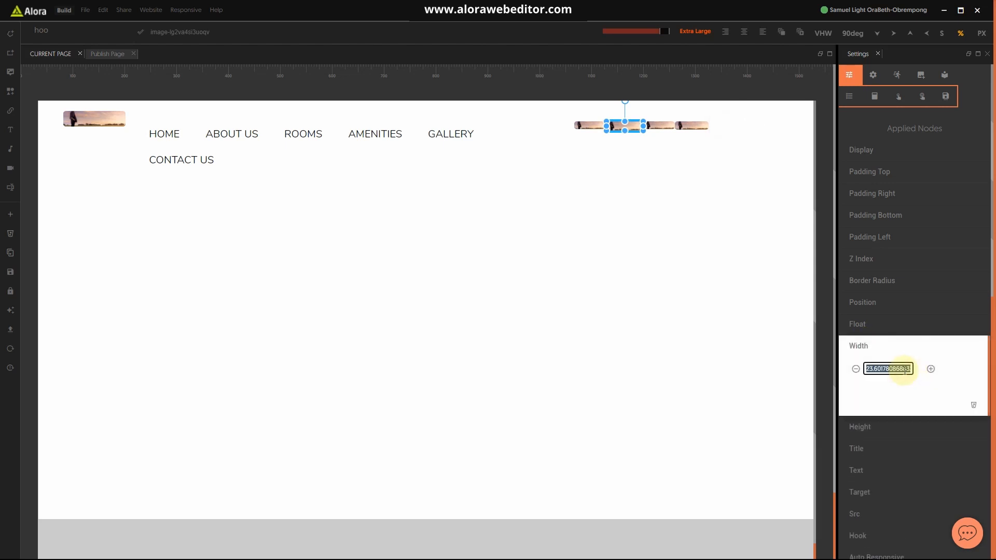
click(874, 348)
click(654, 127)
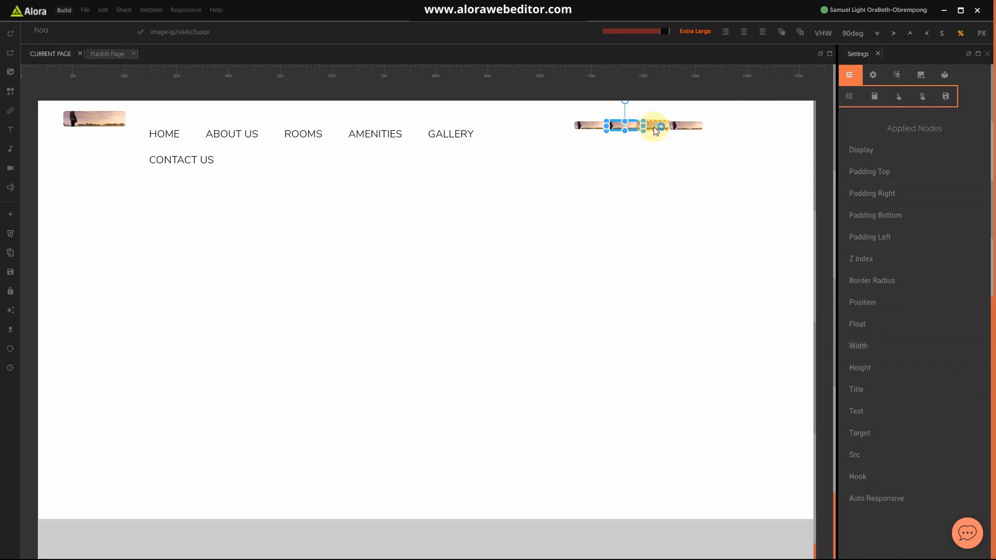
click(860, 345)
click(902, 369)
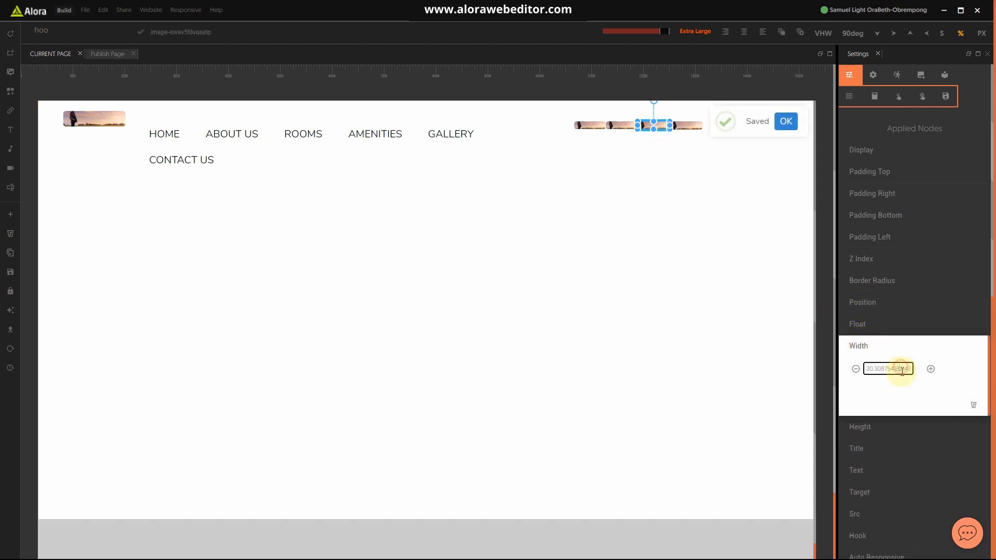
double_click(898, 368)
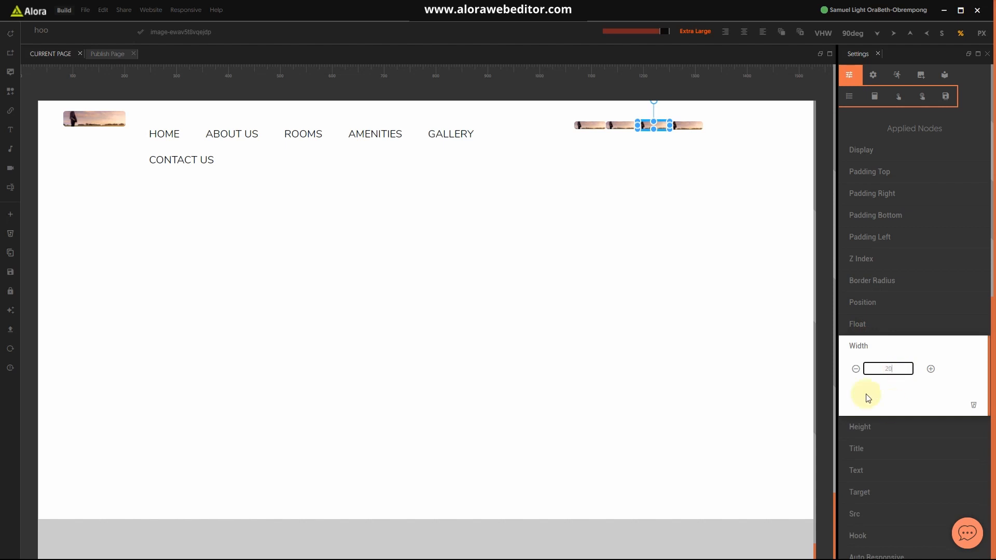
click(875, 347)
Set the fourth icon image's width to 20%
click(692, 125)
click(865, 345)
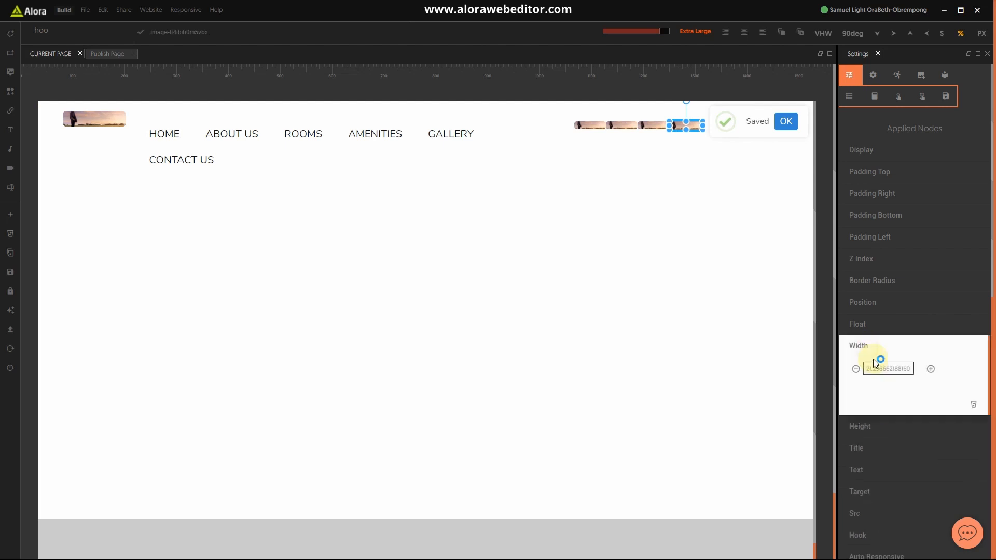
key(ctrl+a)
key(BackSpace)
text(20)
click(882, 342)
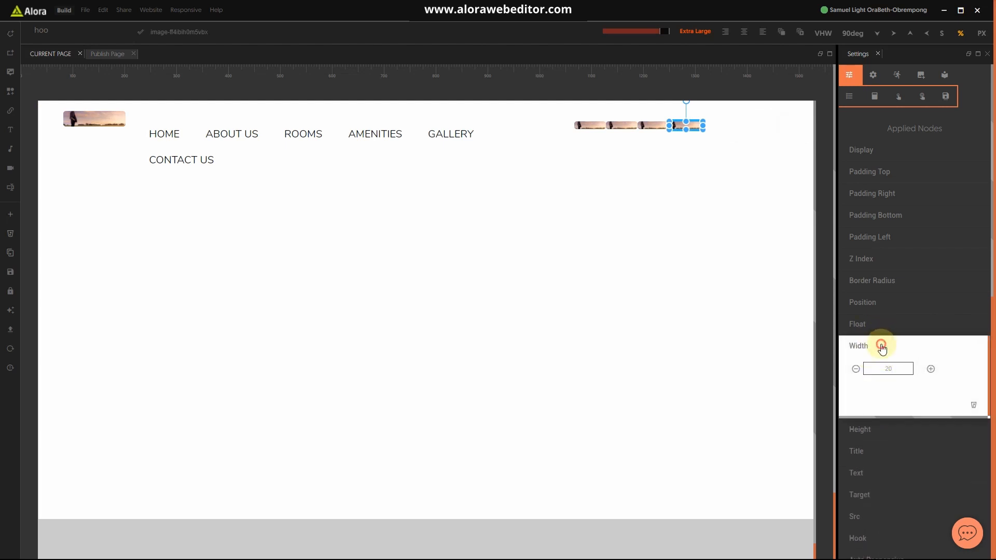
Switch the unit back to pixels and narrow the icon block so its four images become smaller
click(735, 134)
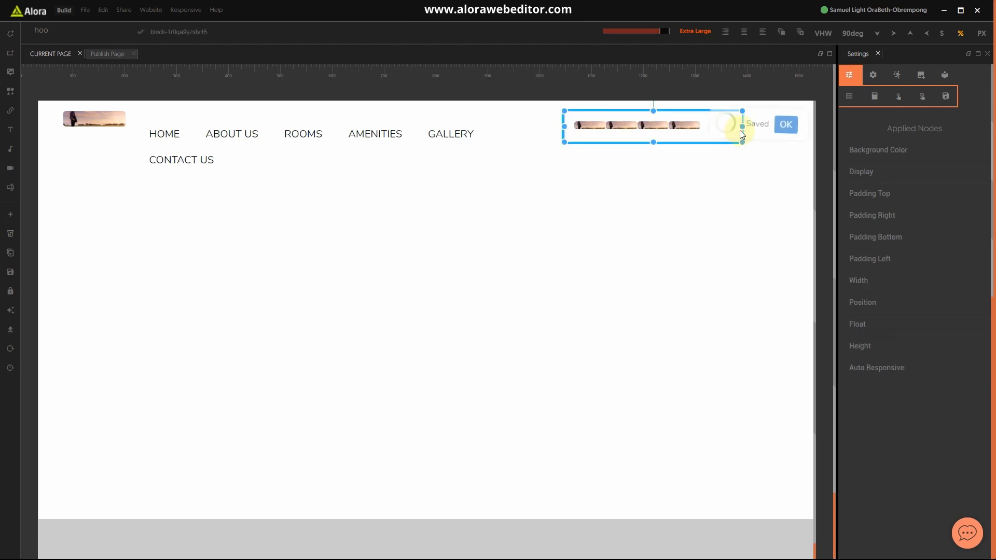
click(979, 33)
drag(743, 126, 704, 125)
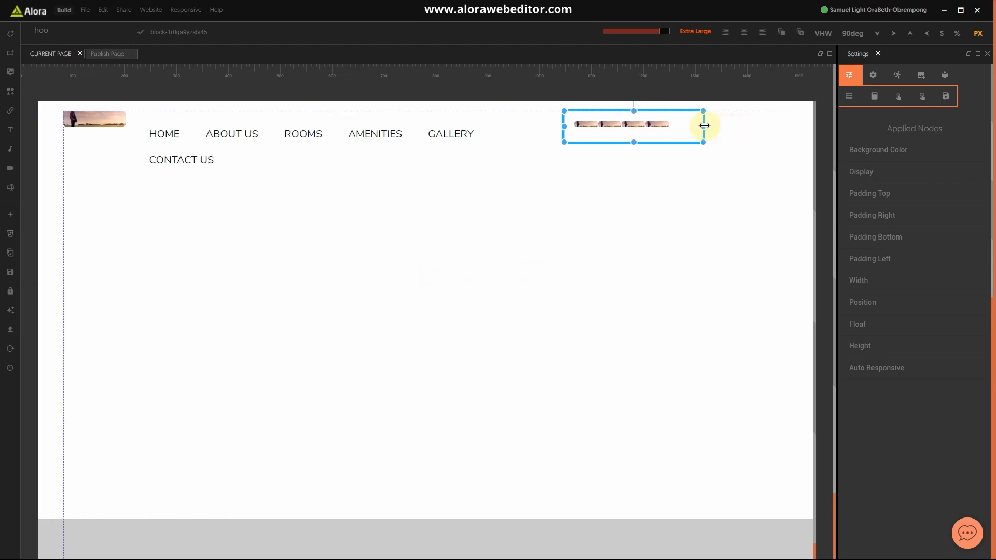
click(723, 137)
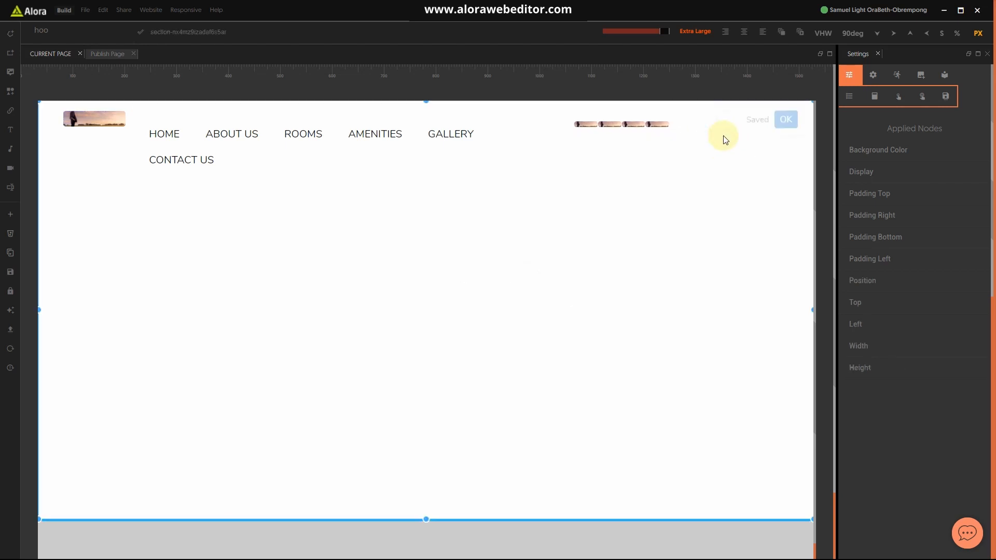
Set the icon block's Float property to right
click(694, 139)
click(856, 325)
click(860, 346)
scroll(884, 374, down, 1)
click(872, 380)
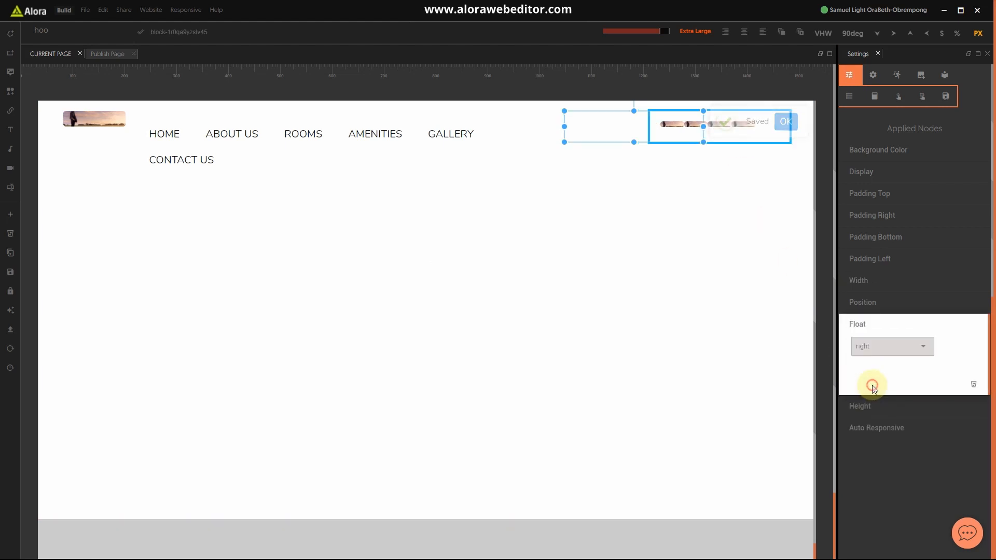
click(730, 232)
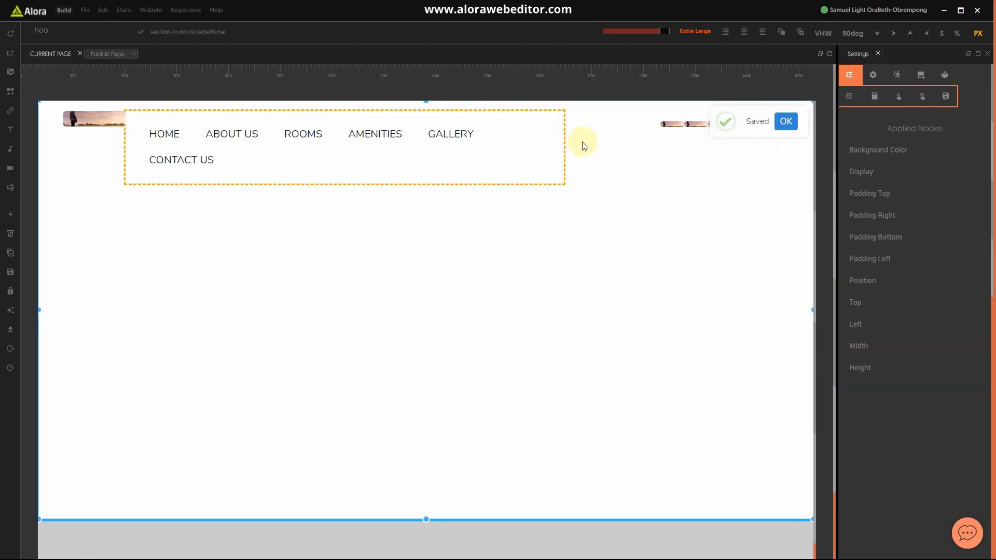
Widen the navigation block towards the icon block so all six menu items fit on one line
click(561, 145)
drag(564, 148, 605, 144)
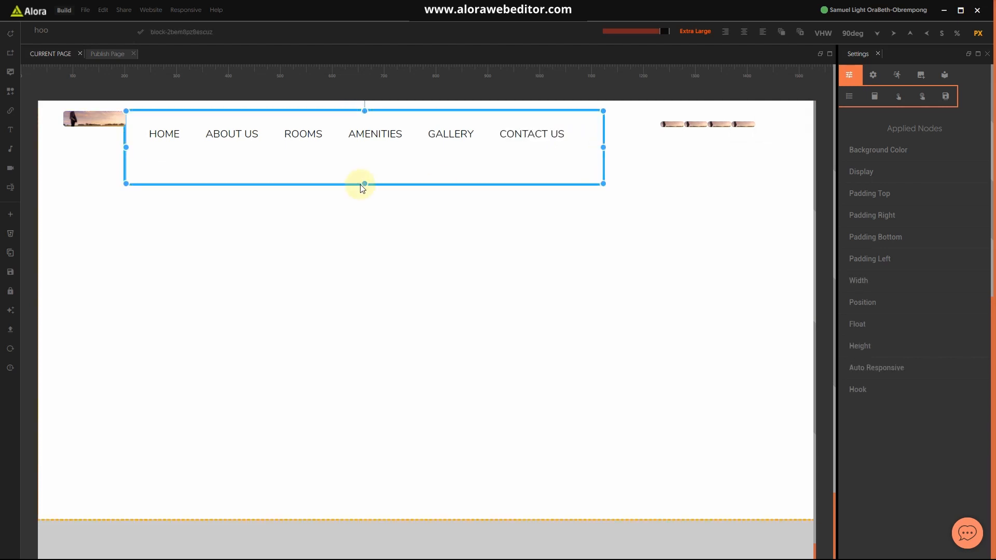
Reduce the navigation block's height so it sits closer around its single line of menu items
drag(364, 183, 366, 153)
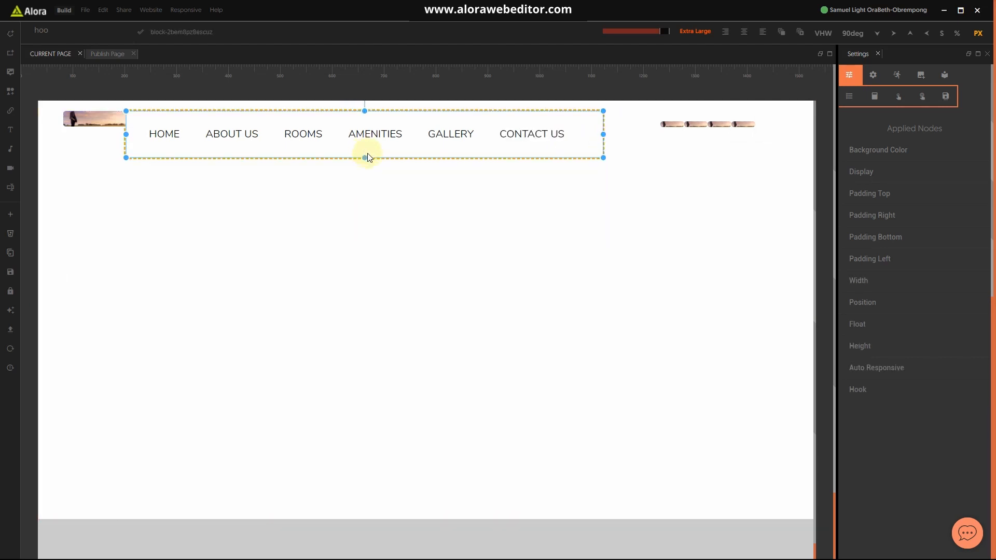
click(673, 196)
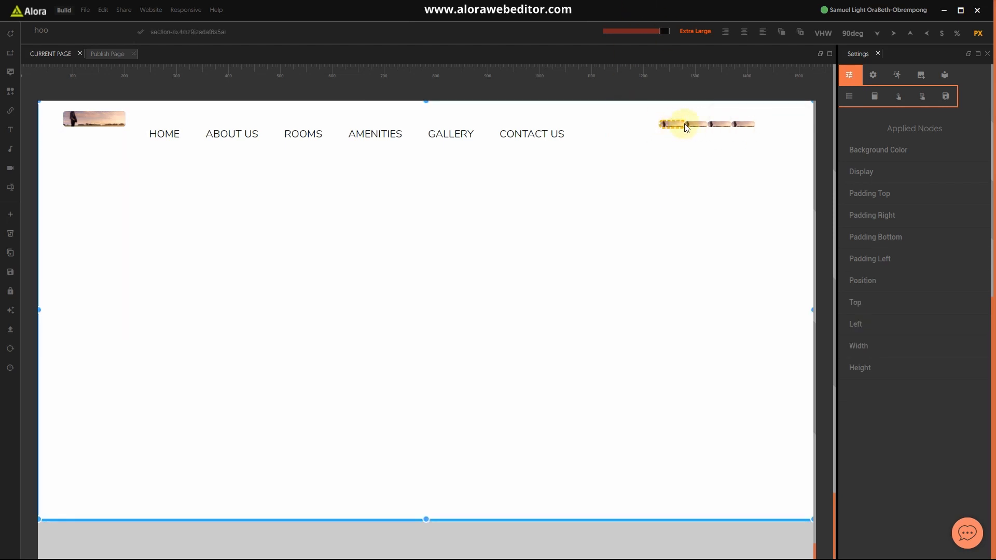
Set the Float property of the second icon image to right
click(701, 127)
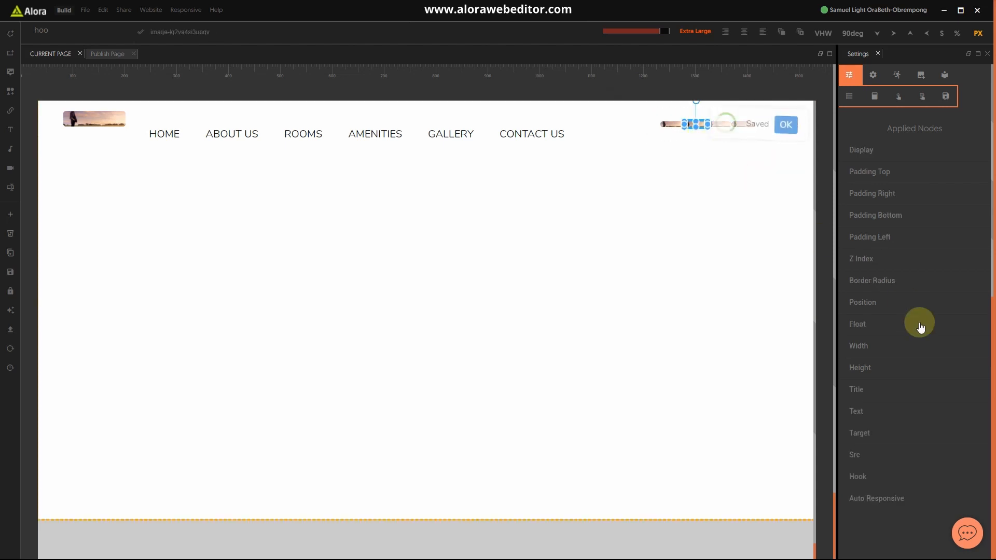
click(862, 341)
click(863, 342)
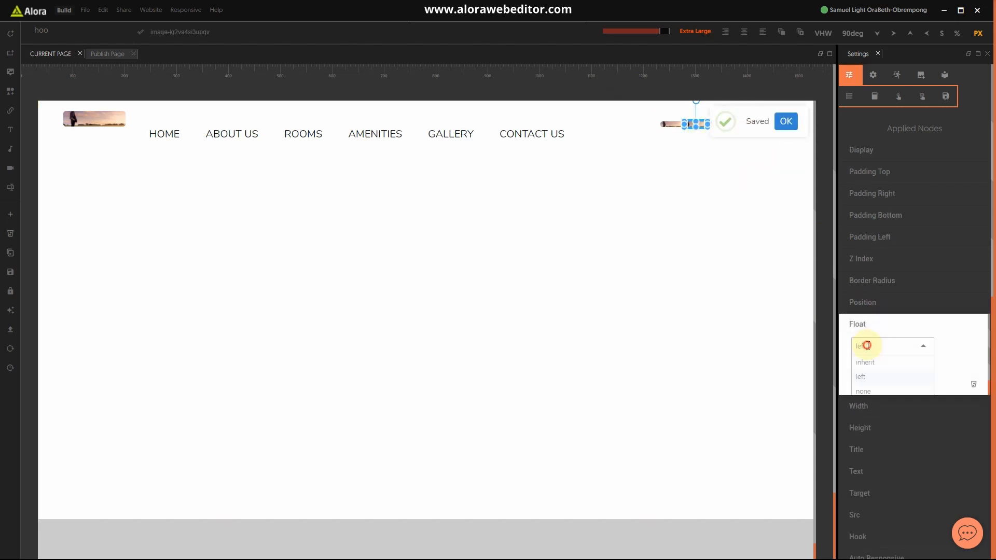
click(863, 388)
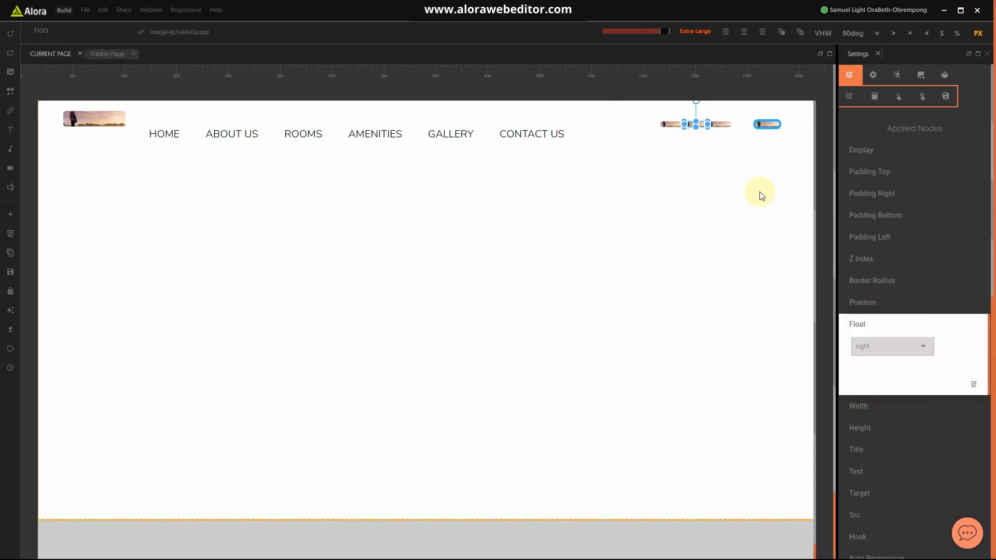
Set the Float property of the third image in the leading icon group to right, beside the already floated one
click(726, 126)
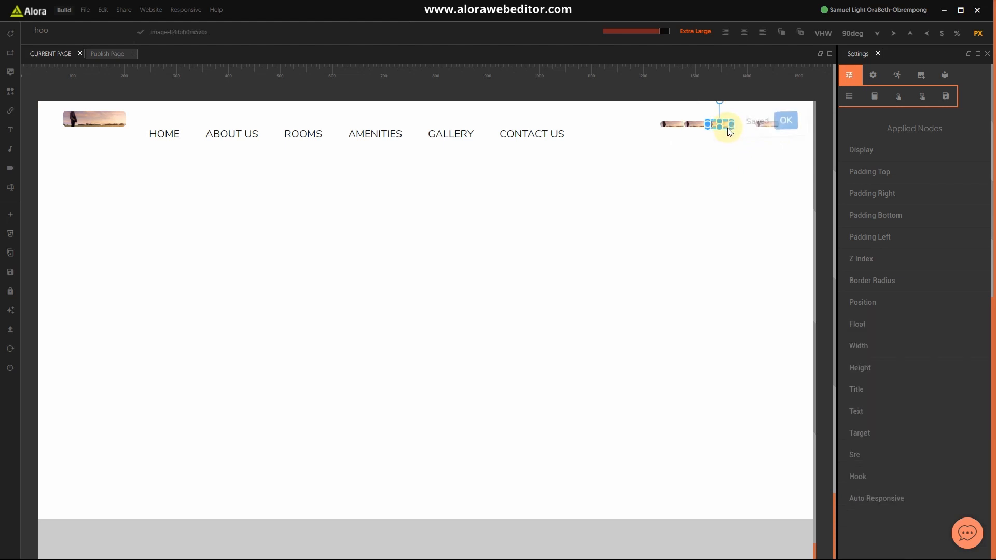
click(868, 333)
click(877, 327)
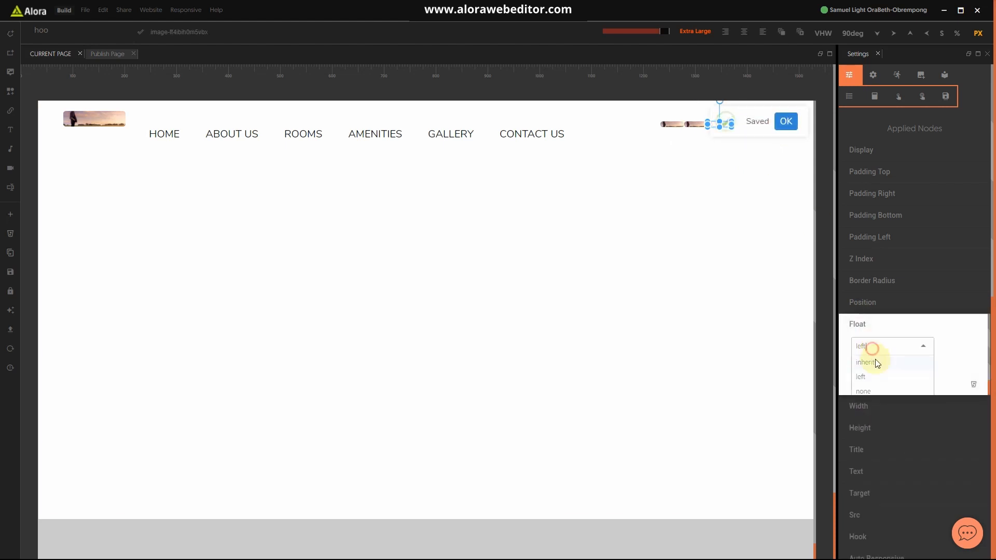
click(863, 387)
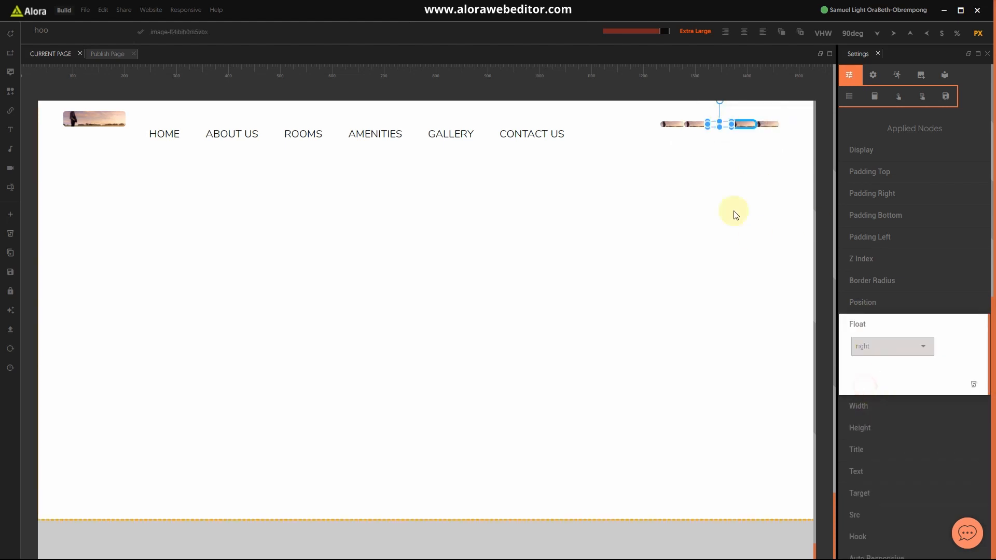
Float the second of the two remaining left-hand icon images right, leaving the first apart as the search icon
click(696, 131)
click(858, 327)
click(875, 345)
click(864, 384)
click(736, 314)
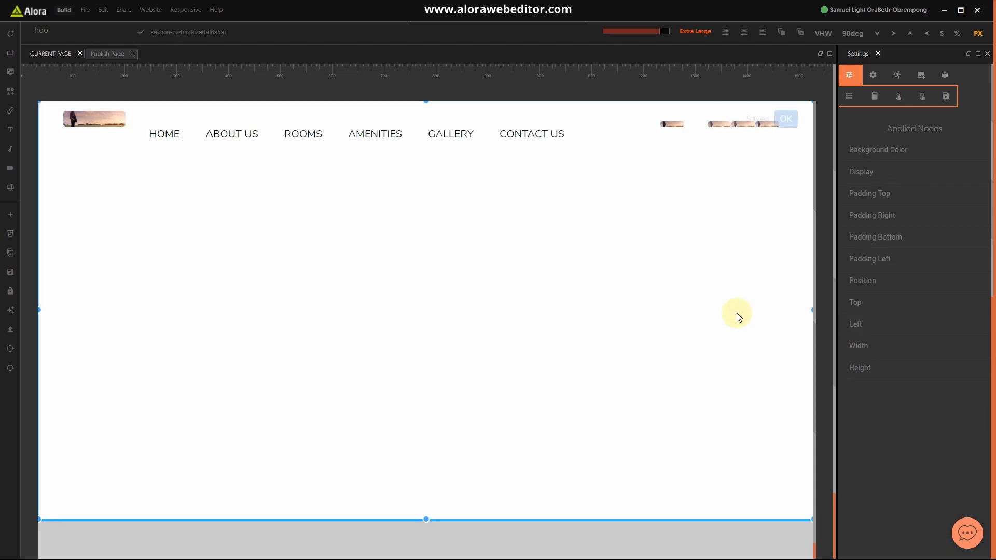
Check the Hotel website.jpg mockup in the image viewer, return to Alora, and add two text elements to the empty block mid-section
key(super)
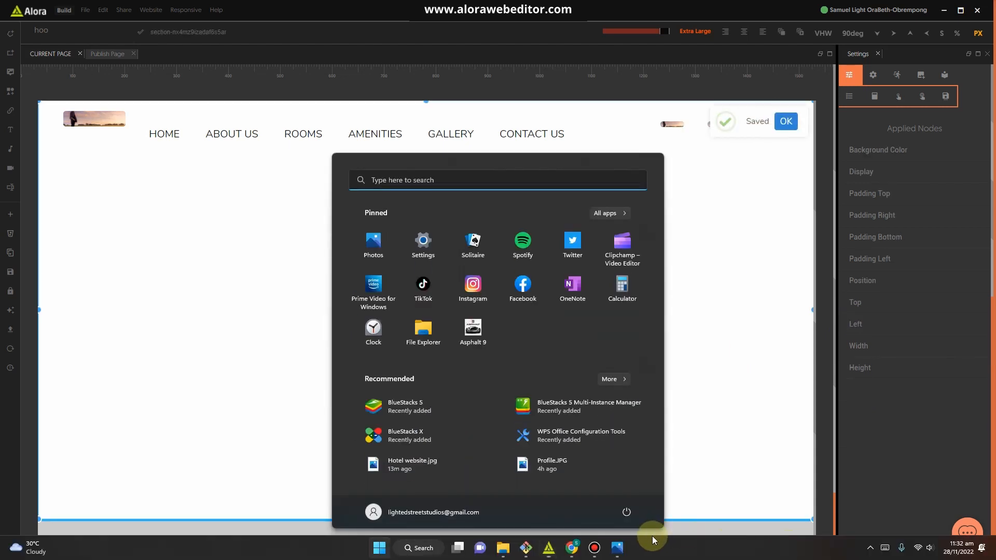
click(617, 542)
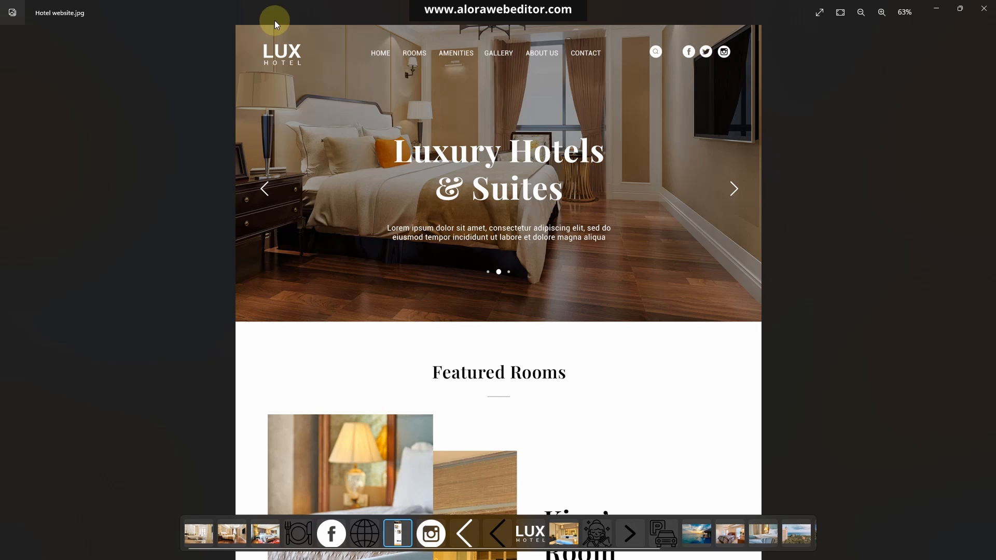
click(938, 10)
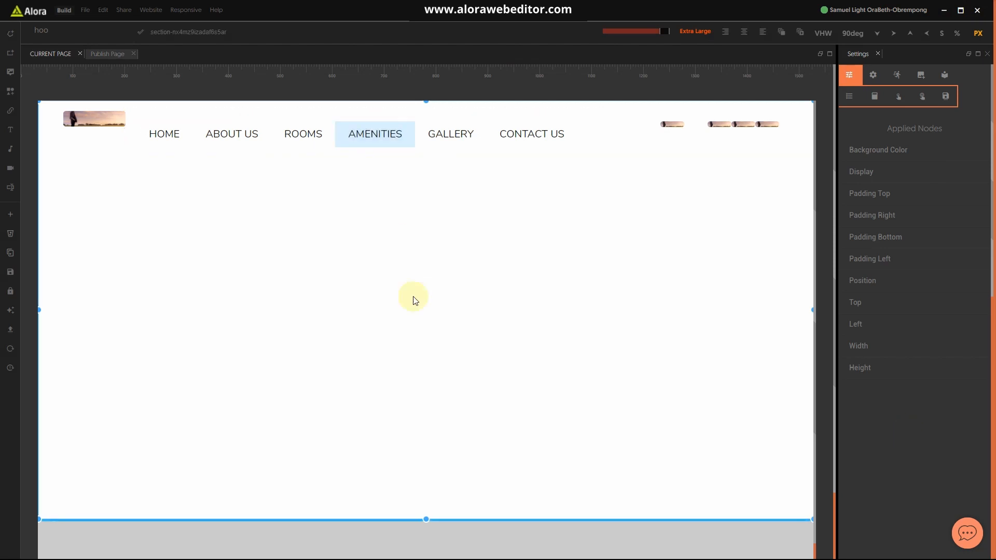
click(436, 297)
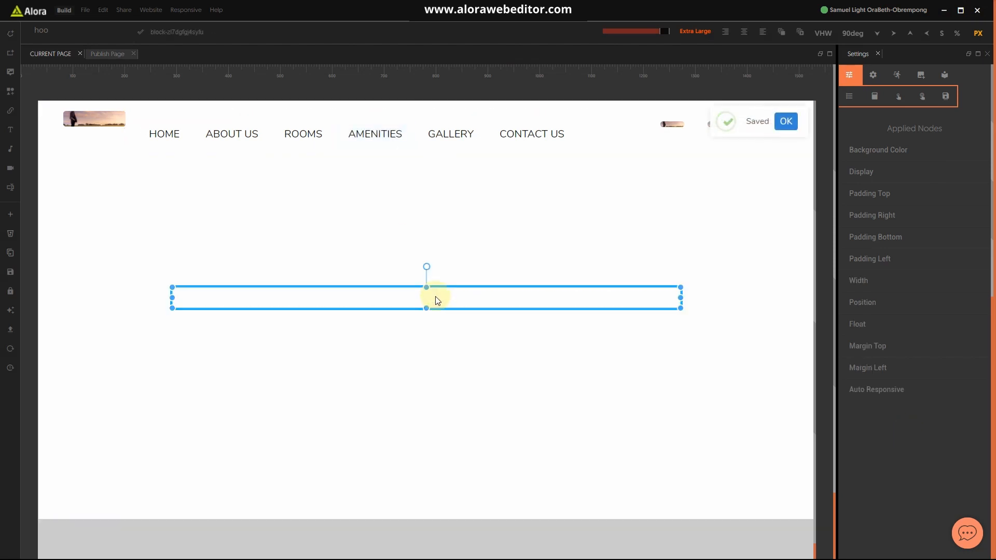
click(10, 130)
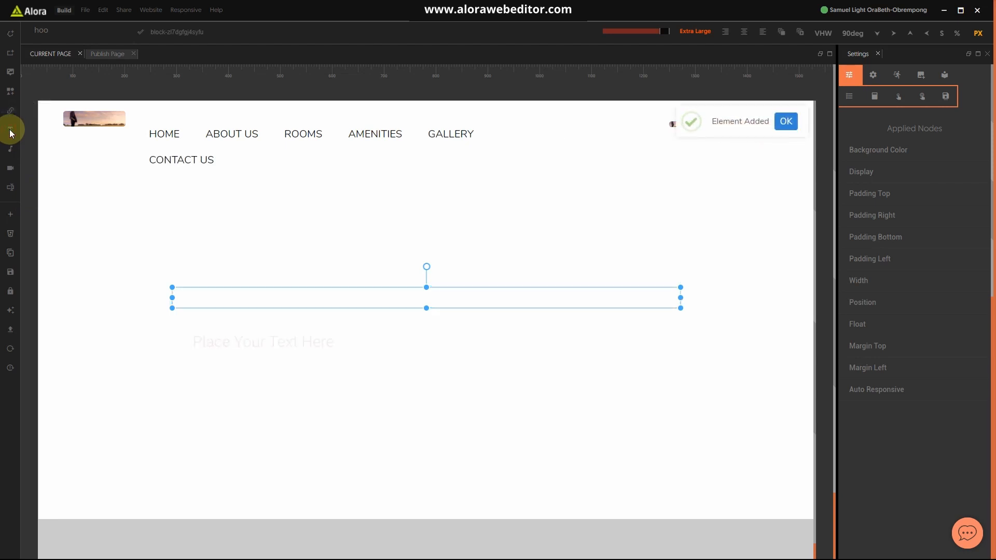
click(10, 131)
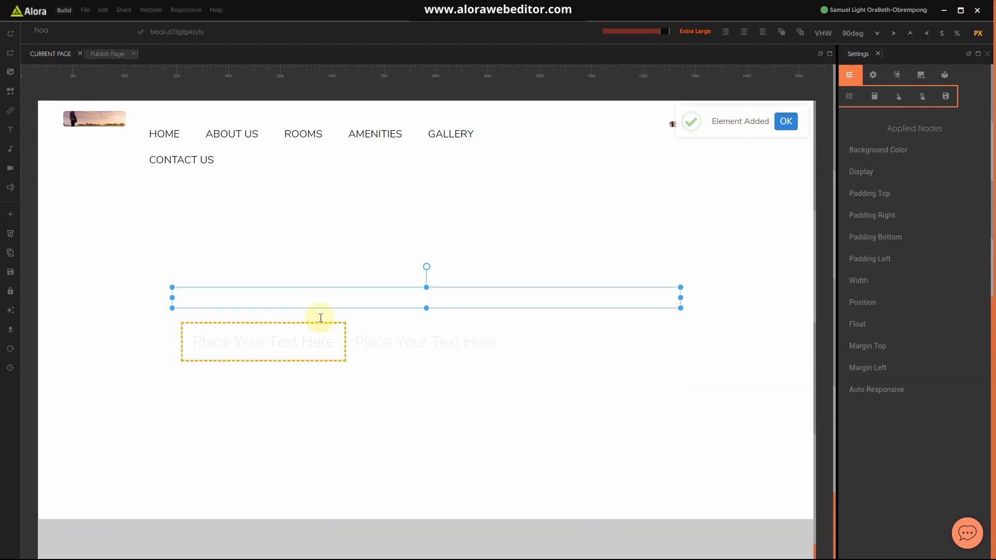
Add the Clear property to the block that holds the two text elements
click(300, 335)
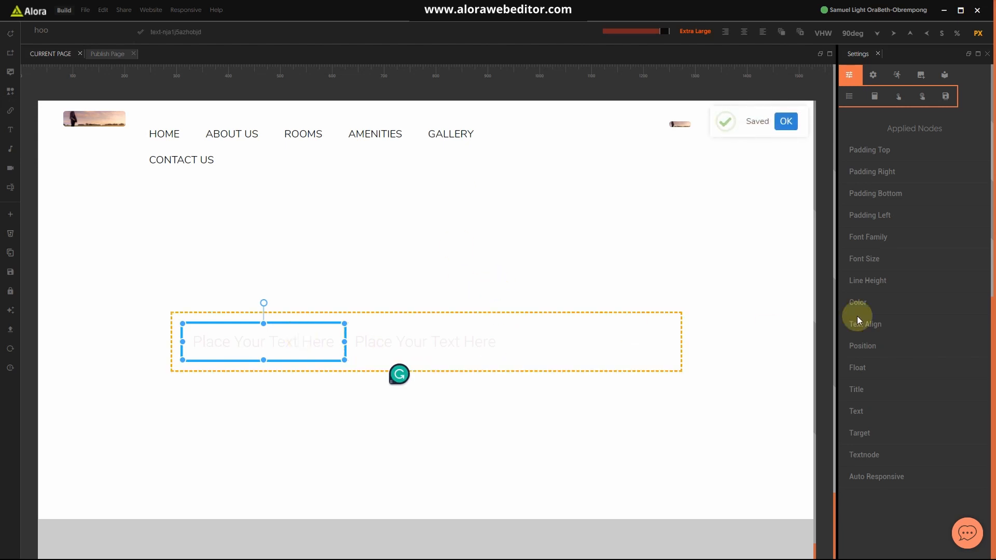
click(270, 302)
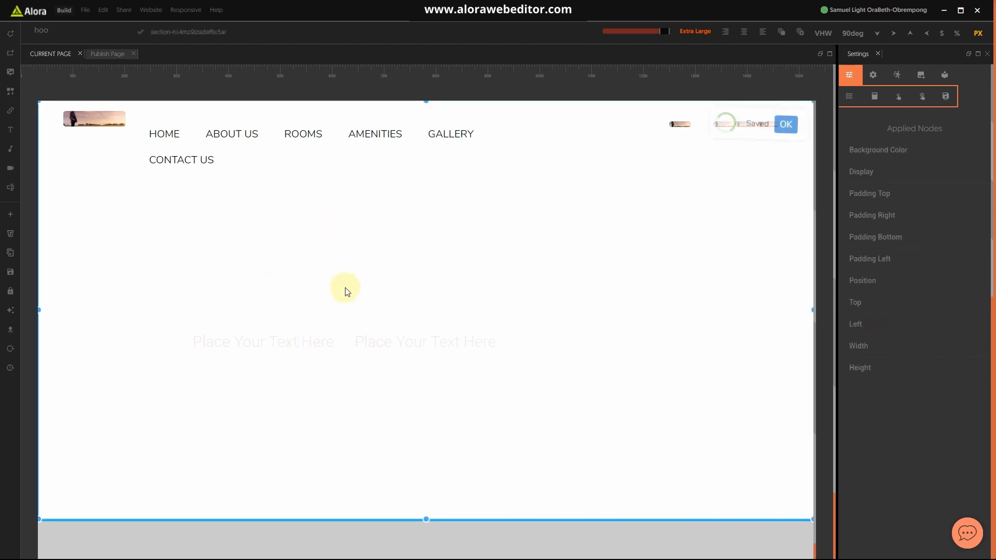
click(354, 323)
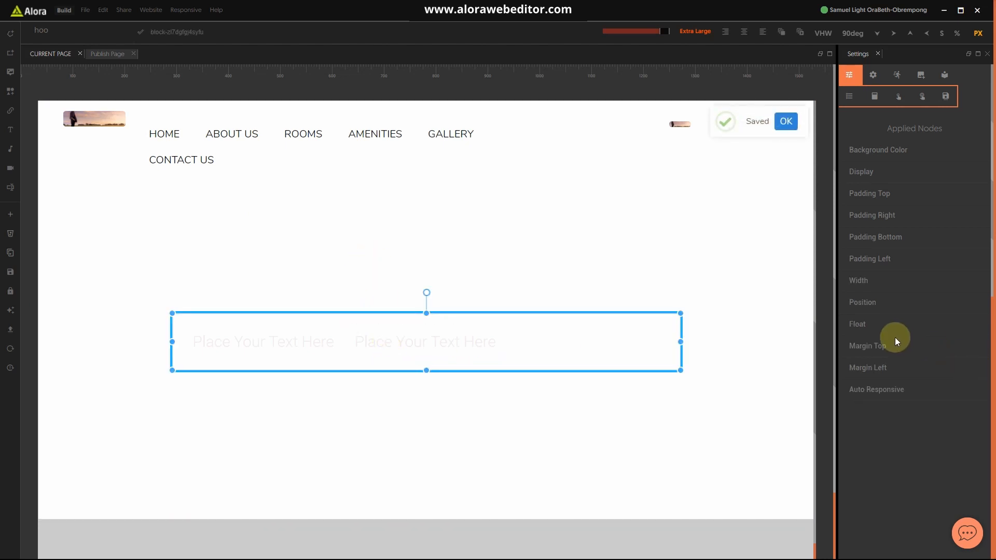
click(44, 31)
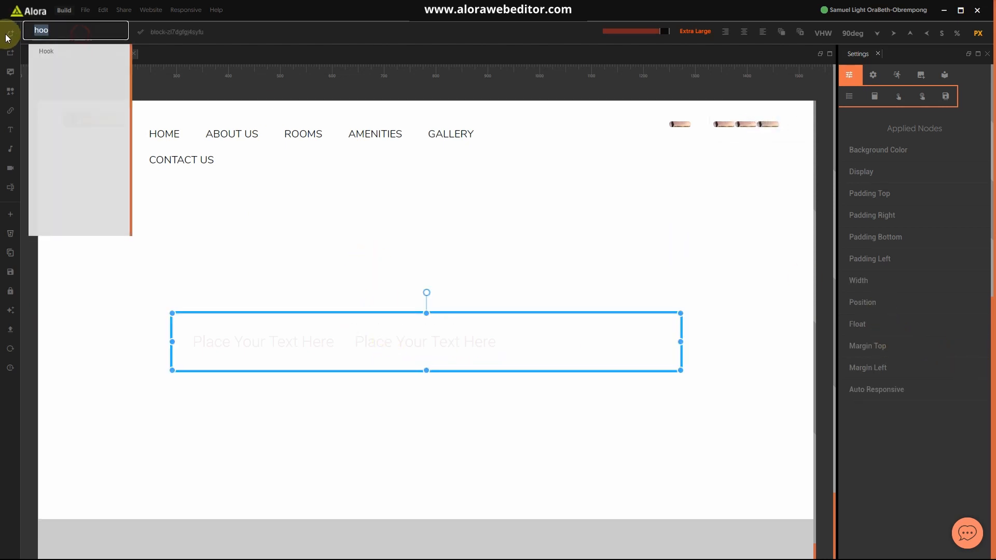
text(clear)
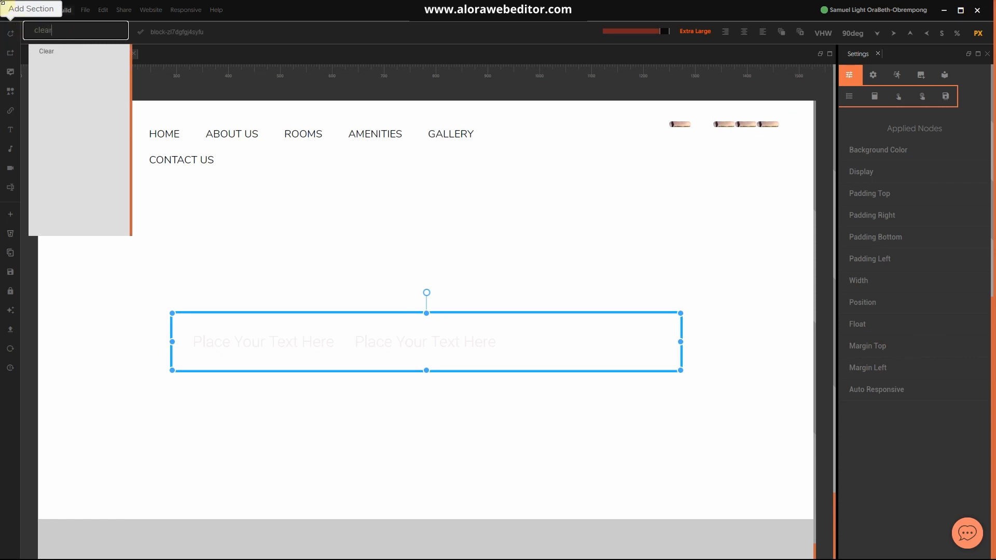
click(50, 52)
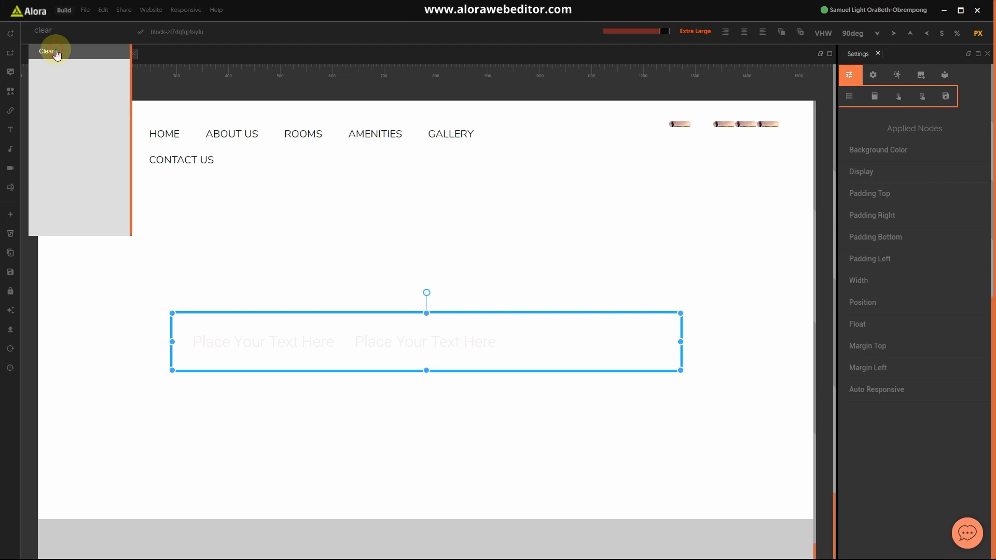
click(57, 53)
Add a Width property to each of the two text elements in the block
click(312, 335)
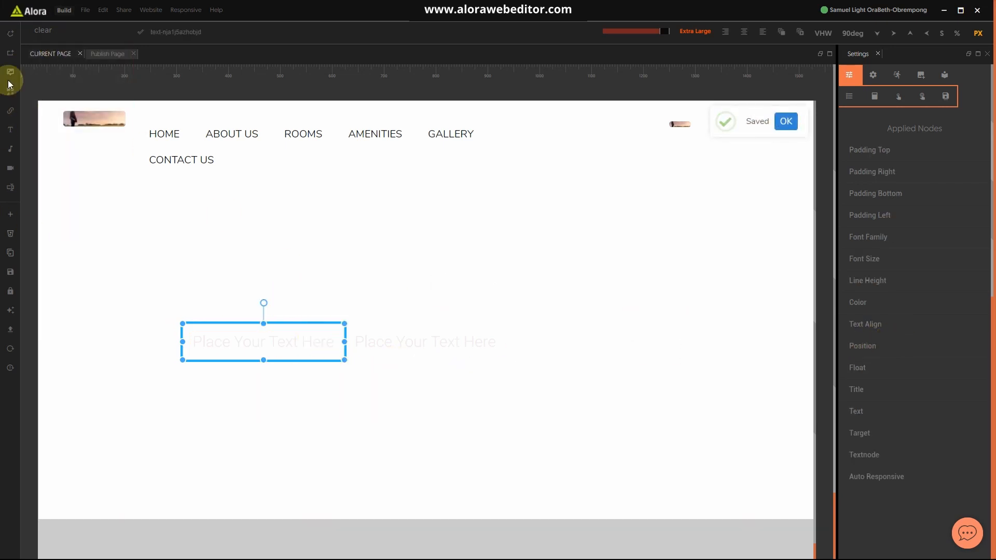
click(62, 31)
text(wid)
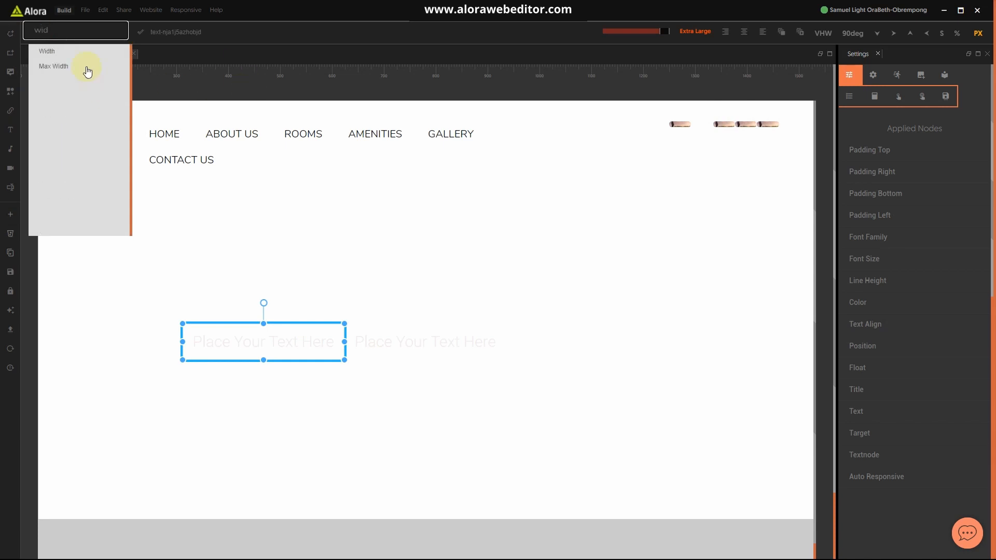
click(71, 53)
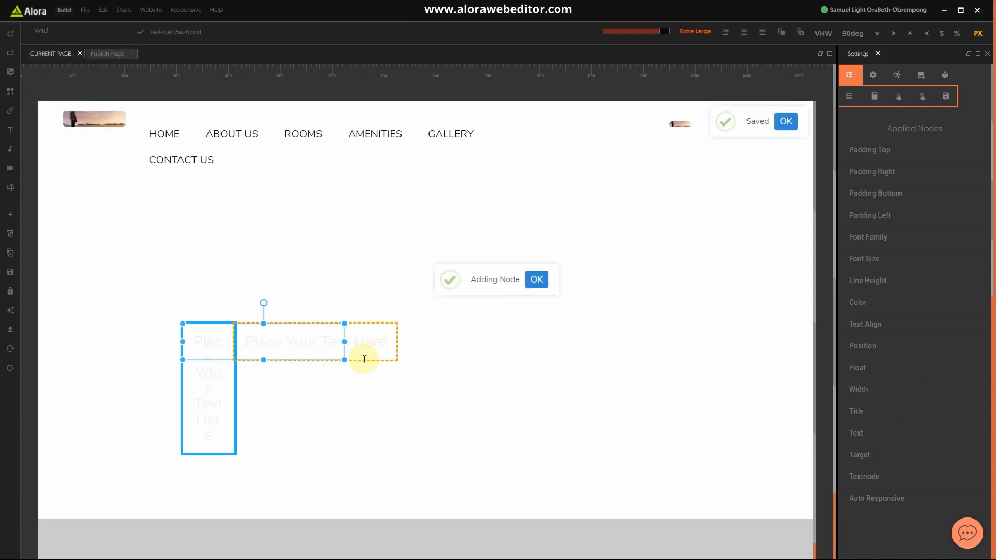
click(370, 343)
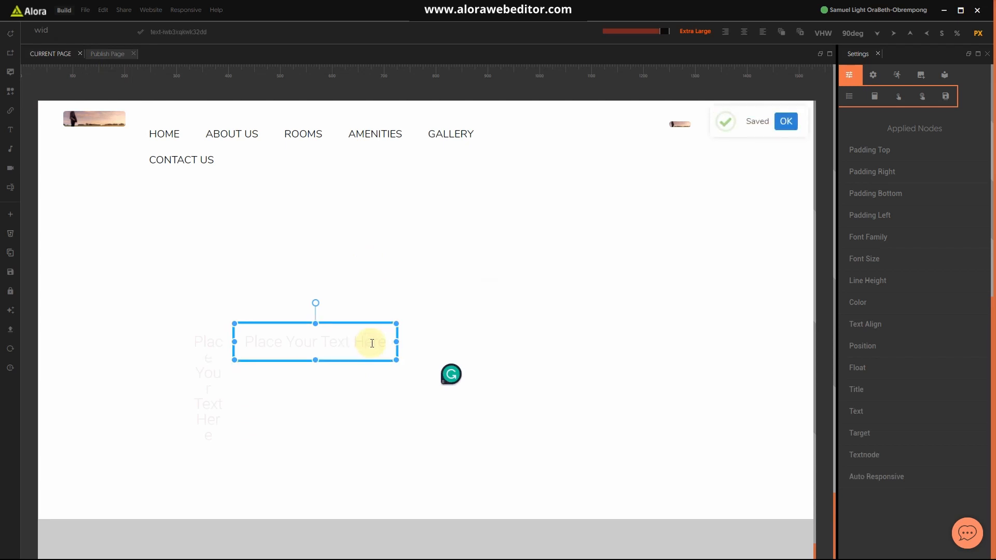
click(40, 31)
click(46, 52)
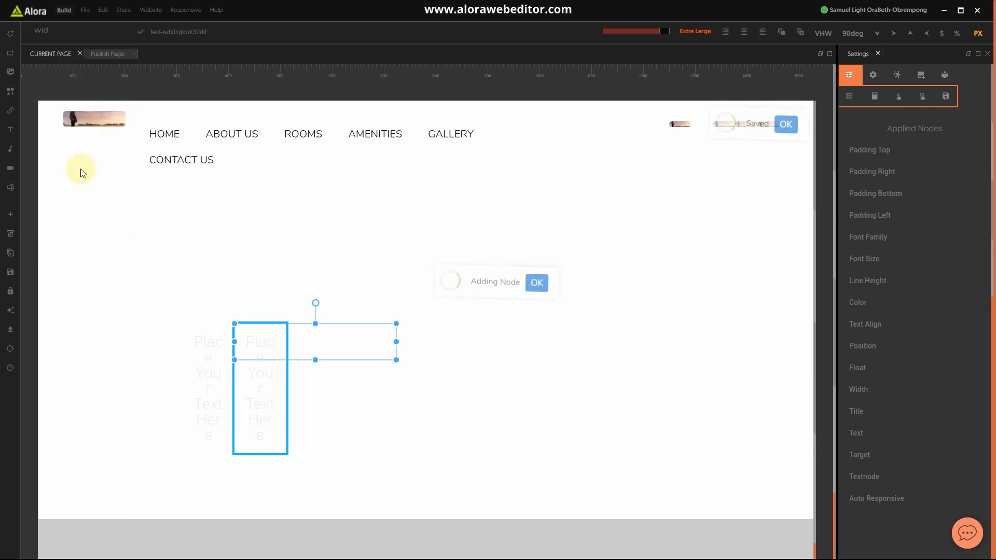
Switch the unit to percent and set the first text element's width to 100%
click(198, 352)
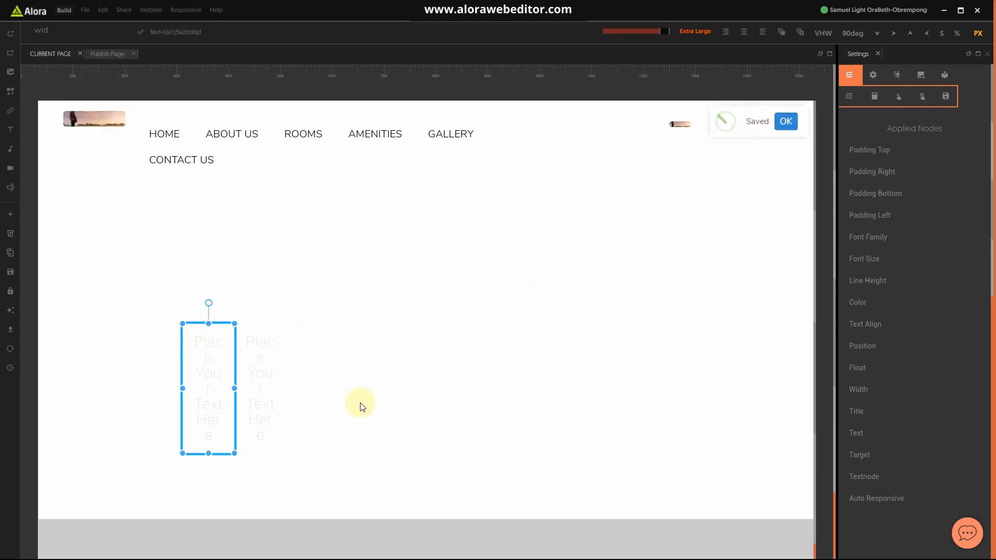
click(865, 391)
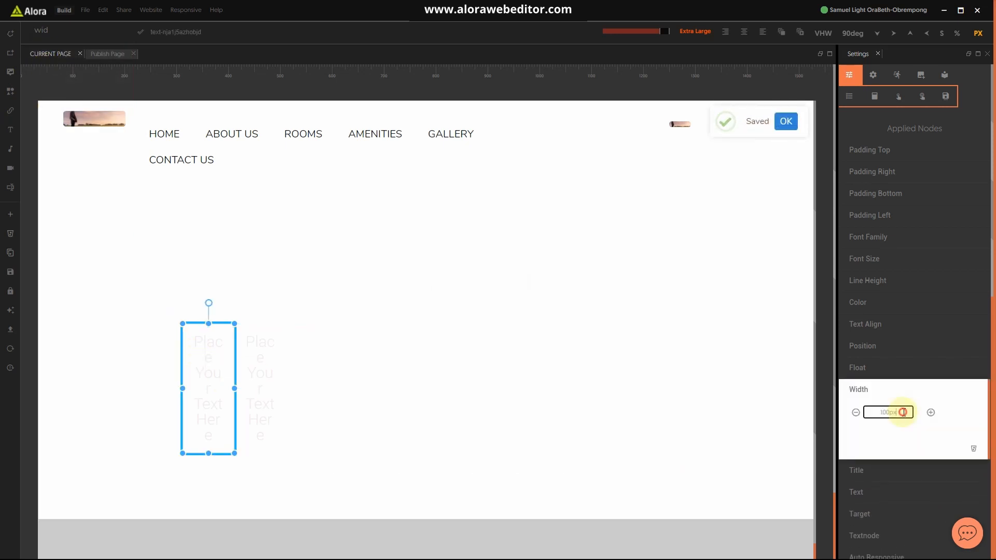
double_click(902, 412)
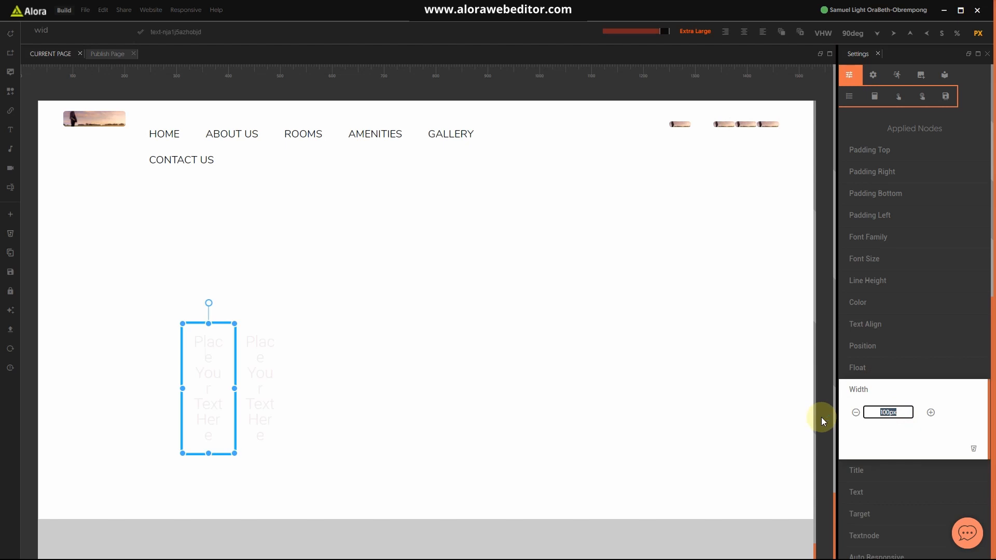
click(957, 33)
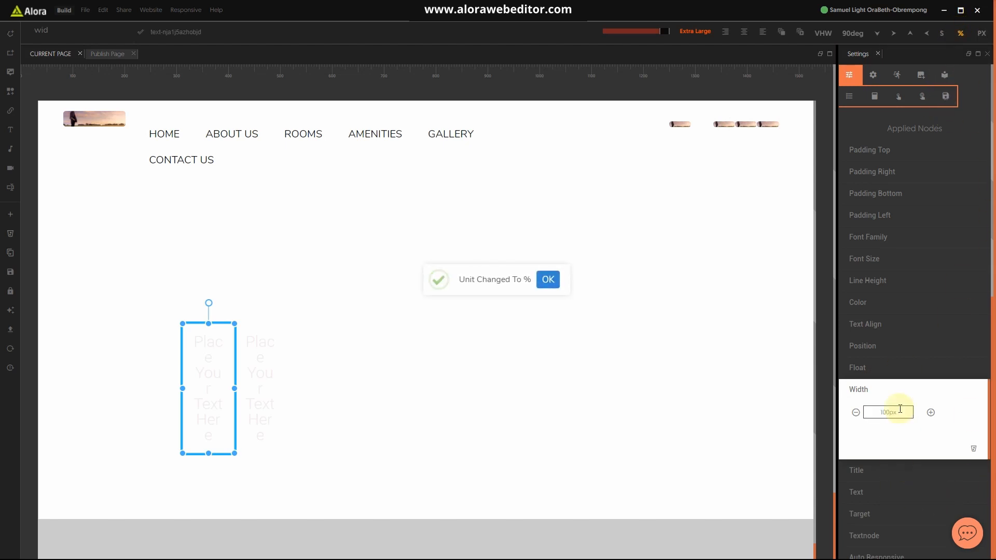
key(BackSpace)
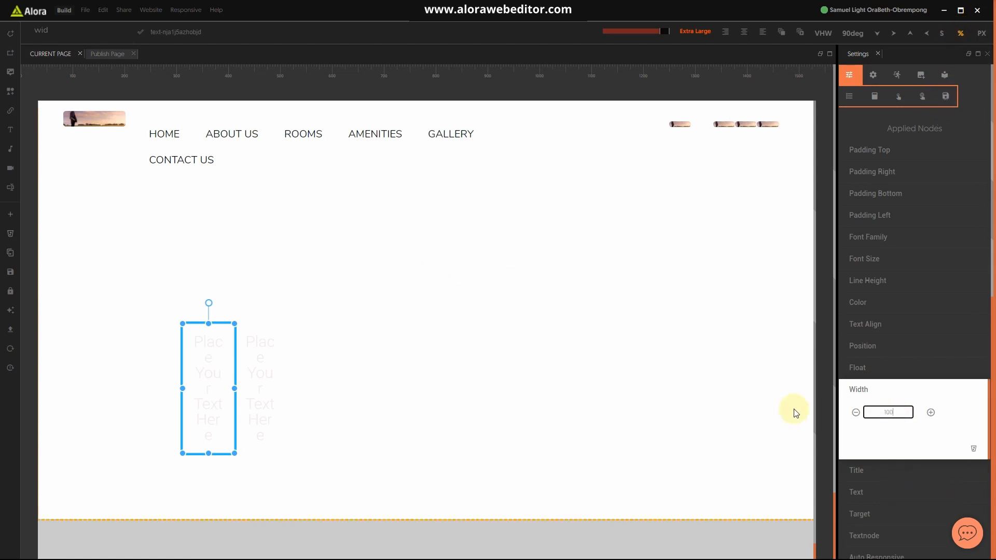
key(Return)
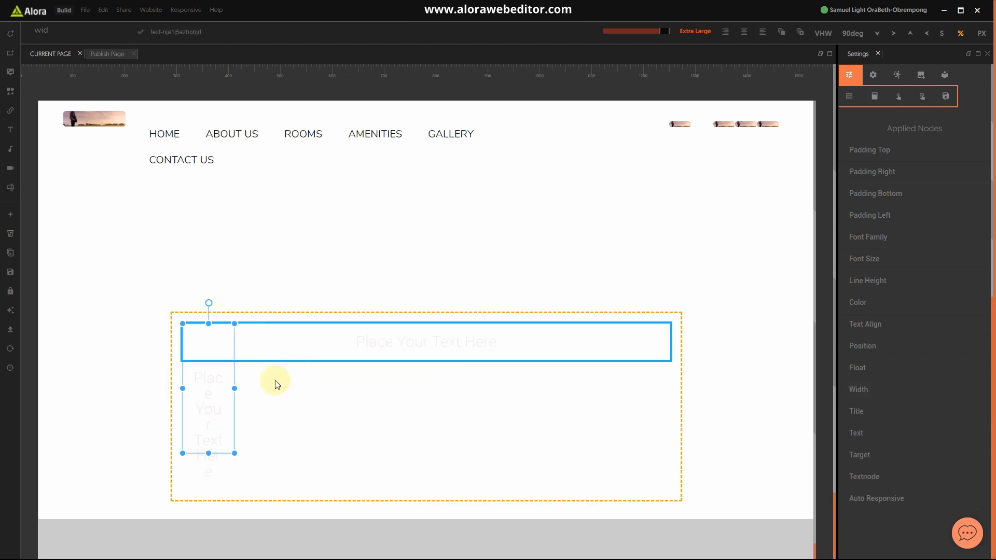
Set the width of the second text element in the hero block to 80%
click(198, 413)
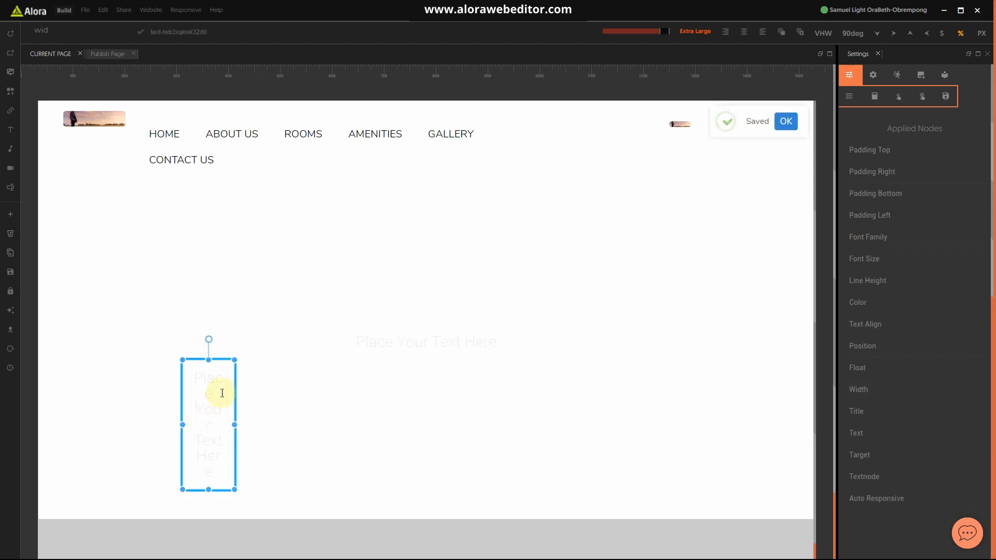
click(70, 32)
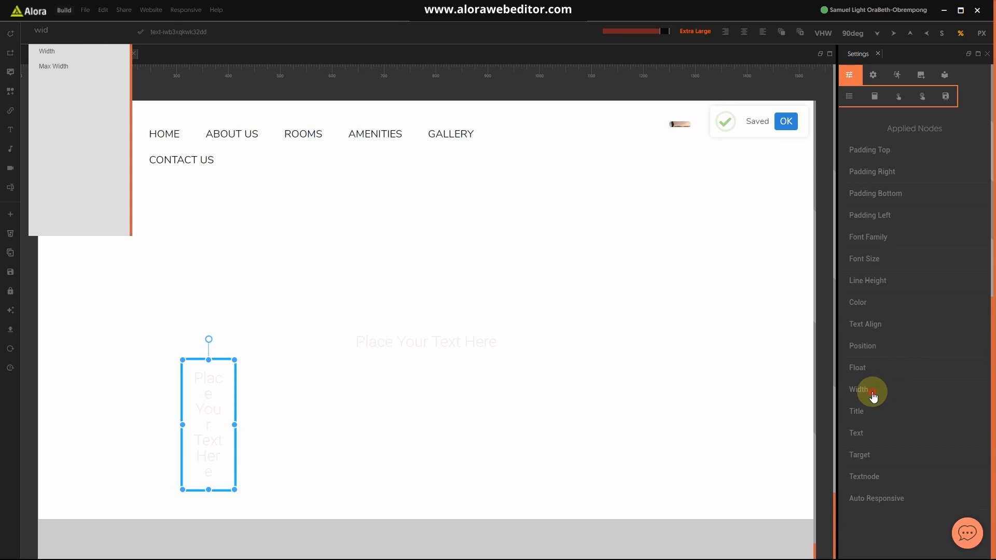
click(873, 391)
drag(907, 414, 853, 412)
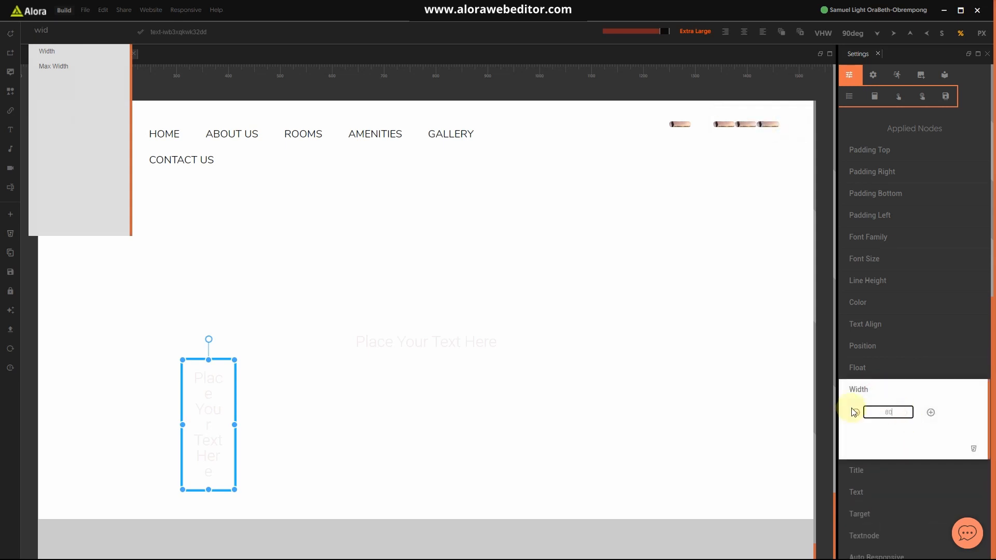
key(Return)
Add a Margin Left property to the second text element and set it so the element is centred under the first
drag(55, 30, 14, 32)
text(mar)
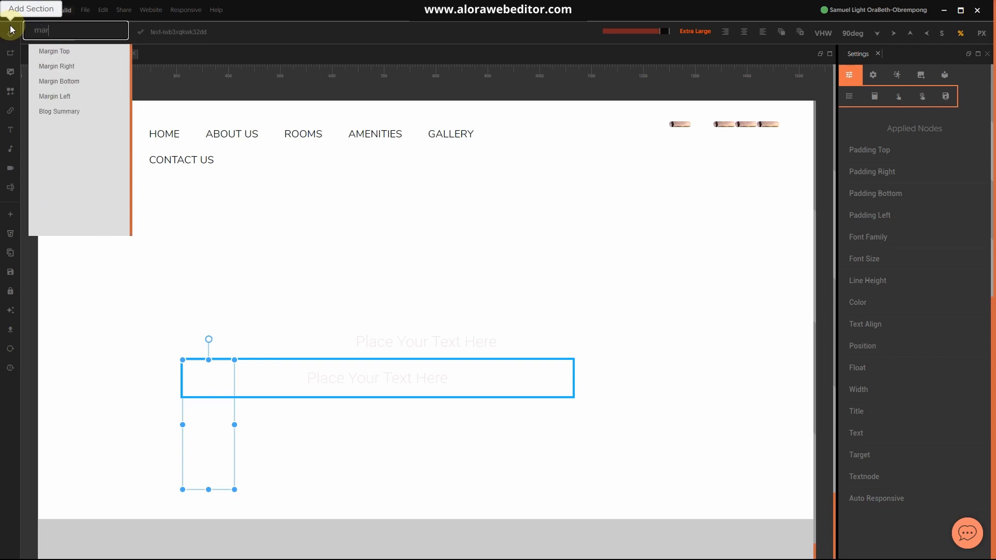
click(67, 102)
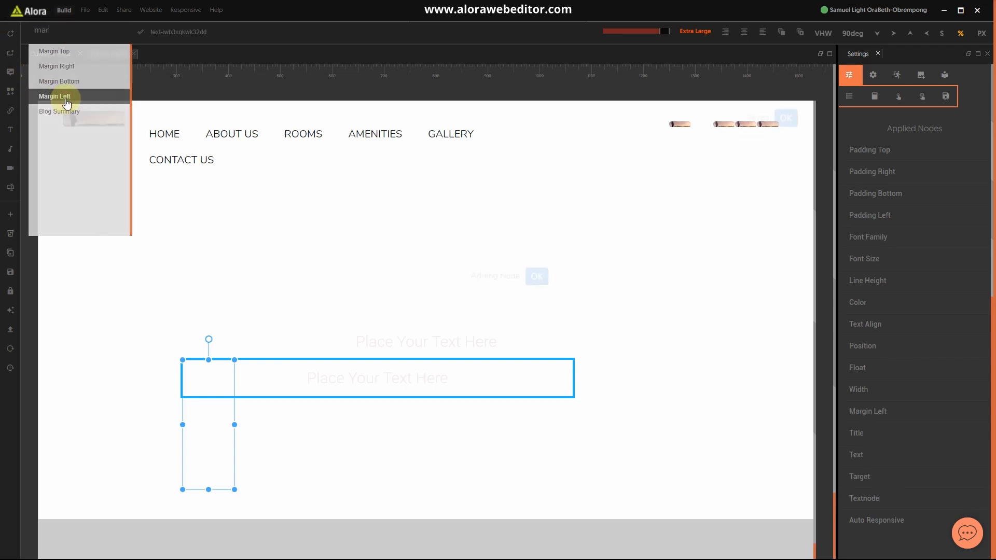
click(864, 412)
click(888, 433)
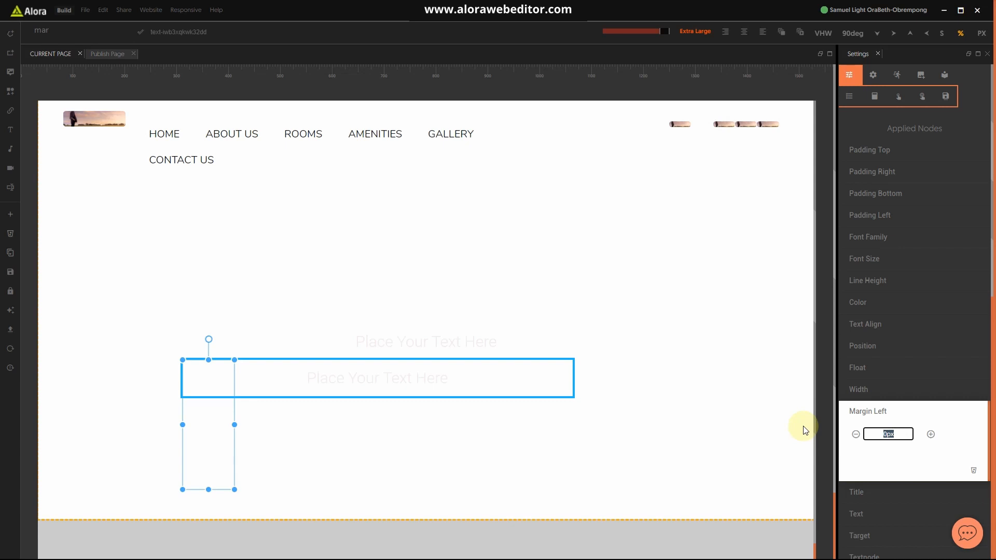
click(857, 408)
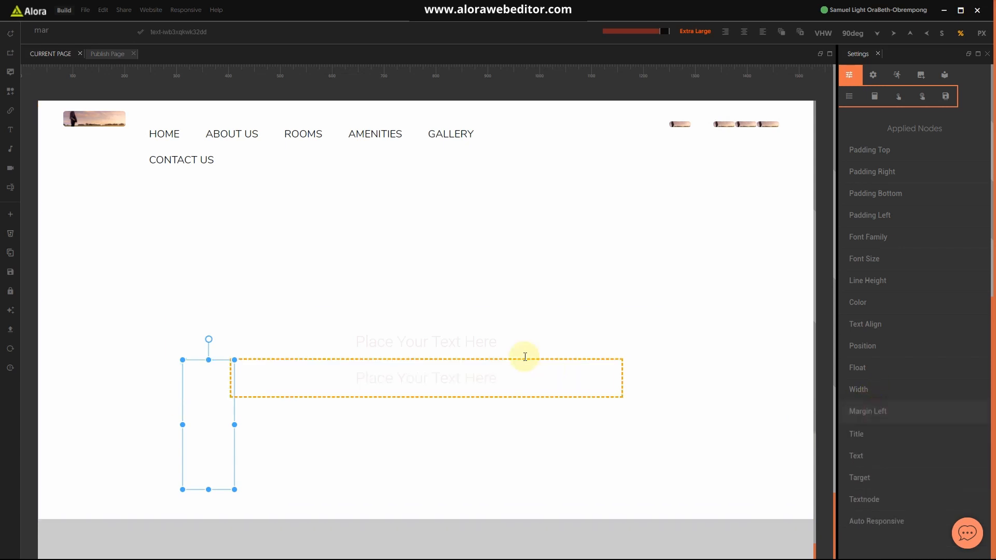
Check the hero heading and paragraph layout in the Hotel website.jpg mockup, return to Alora, and select the block holding both texts
click(451, 348)
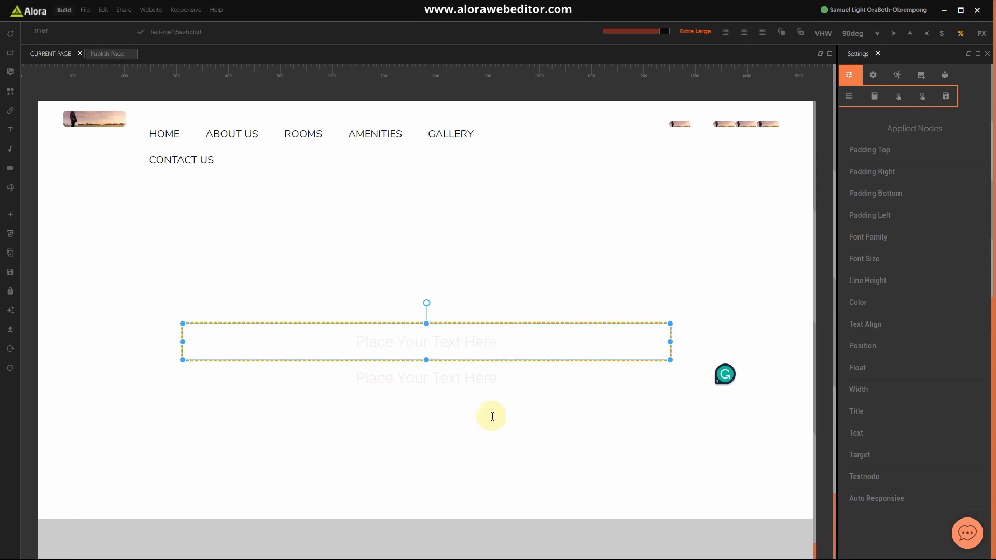
key(super)
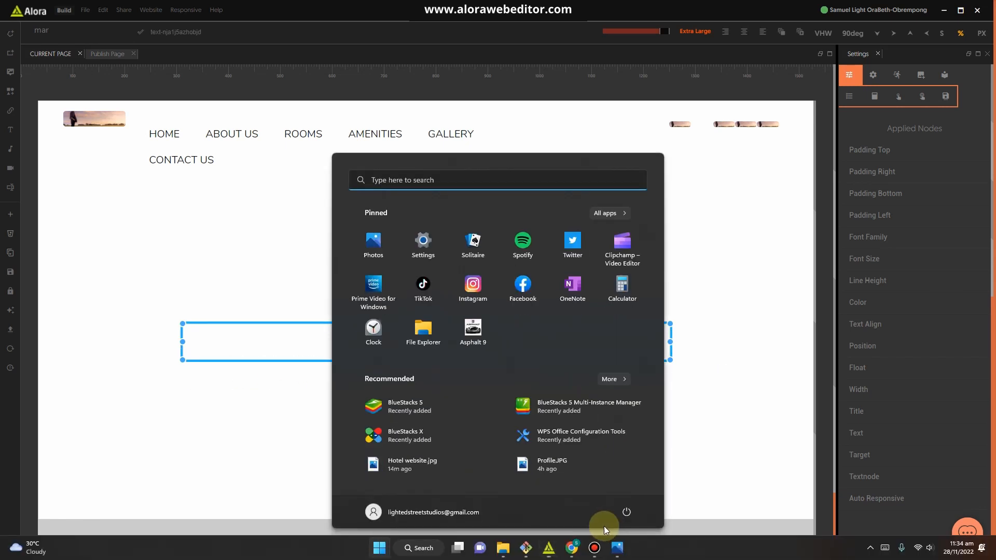
click(617, 550)
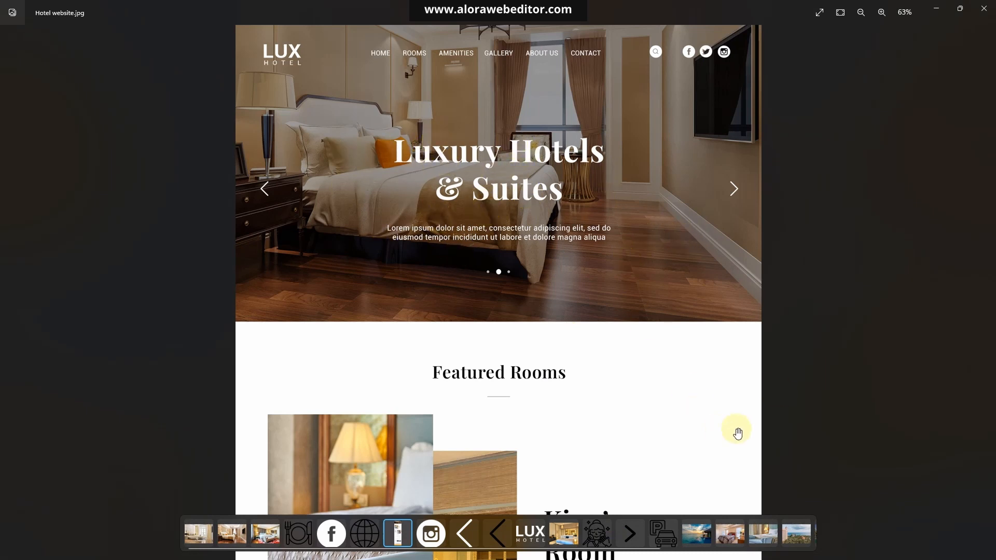
click(936, 11)
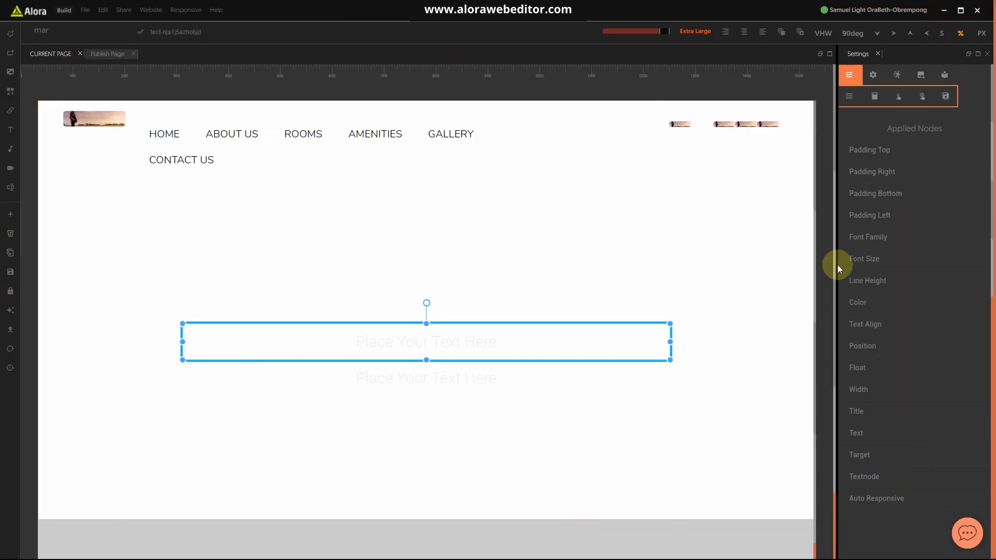
click(677, 327)
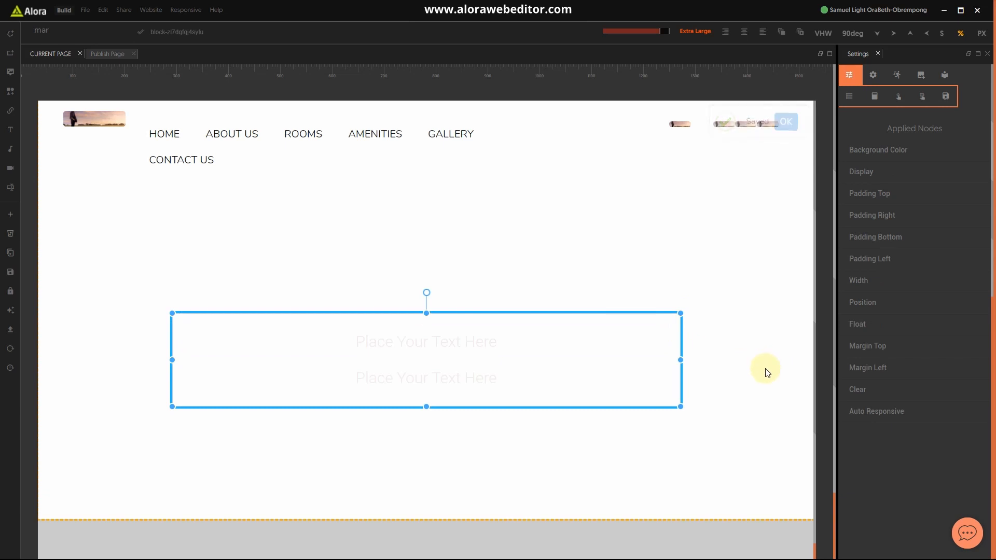
scroll(731, 334, down, 1)
scroll(731, 334, up, 1)
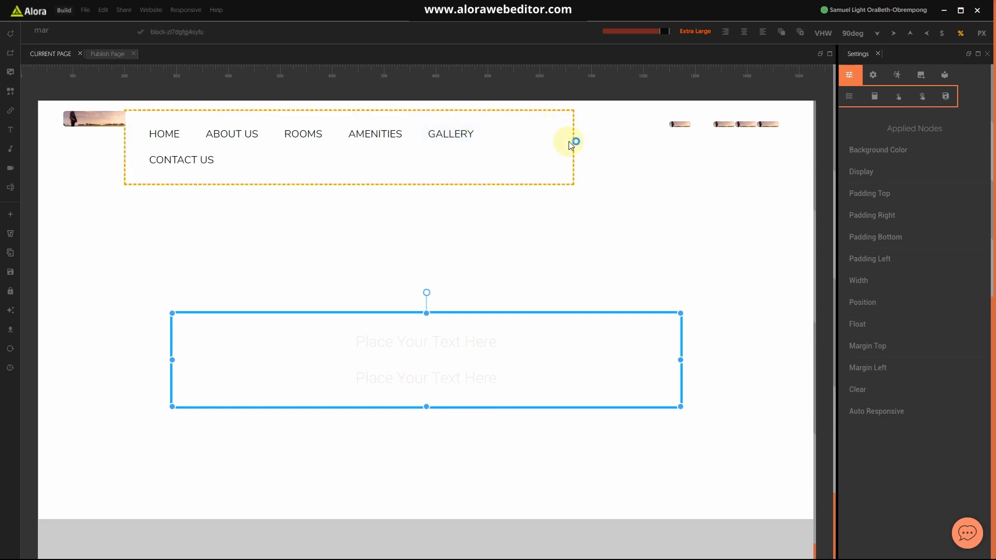
Switch the unit to pixels and widen the header's menu block until CONTACT US fits on the same line as the other links
click(568, 141)
click(980, 33)
drag(572, 148, 639, 147)
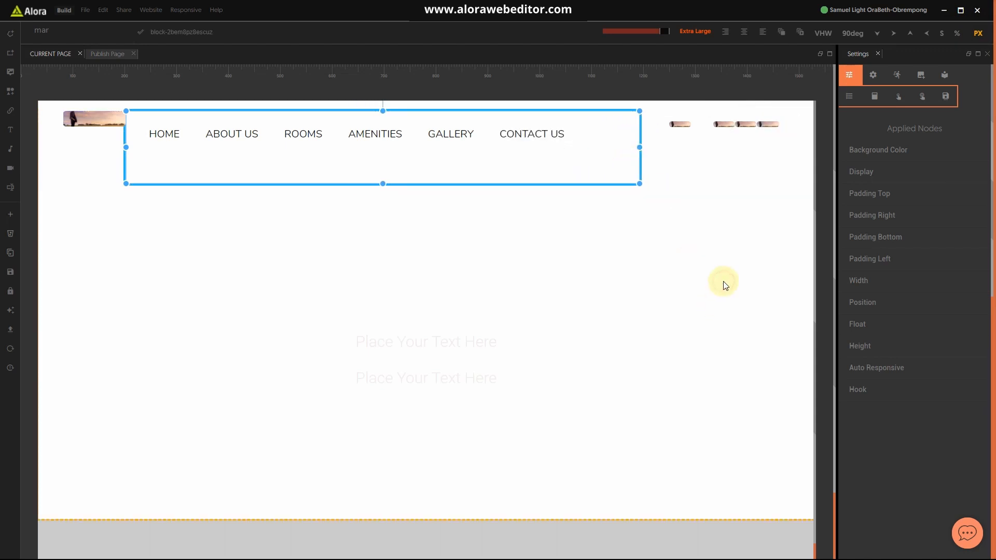
click(725, 284)
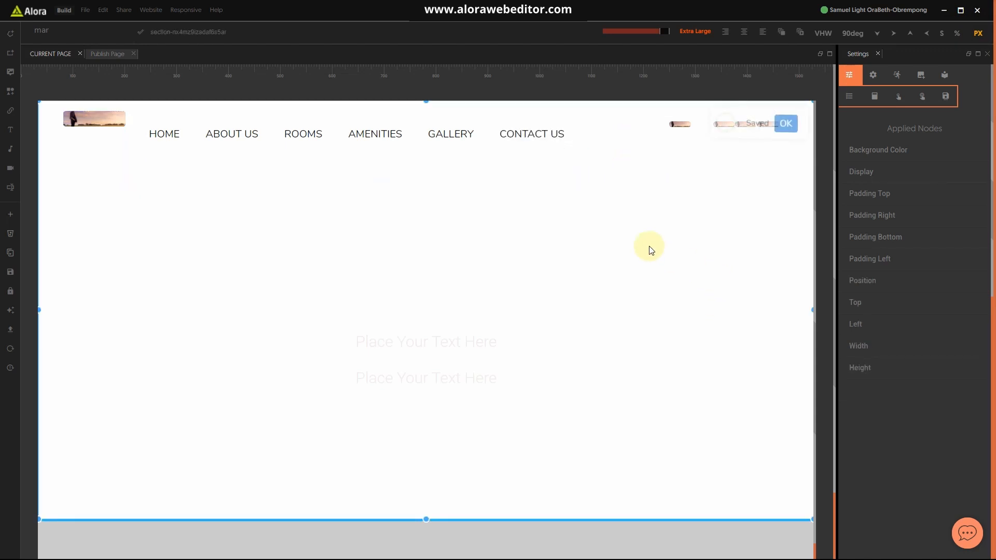
Switch the unit to percent and enter a slightly smaller width for the menu block, keeping all links on one line
click(626, 177)
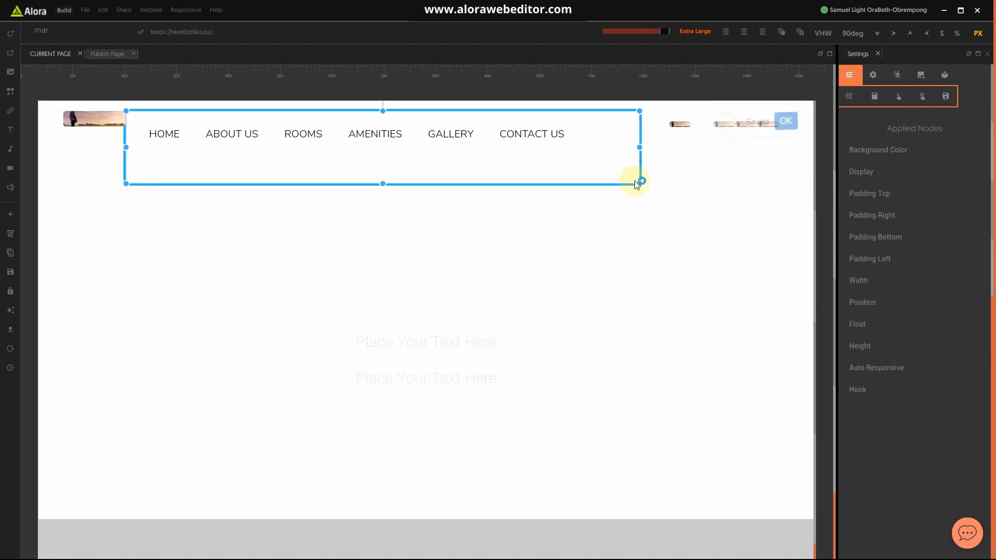
click(860, 282)
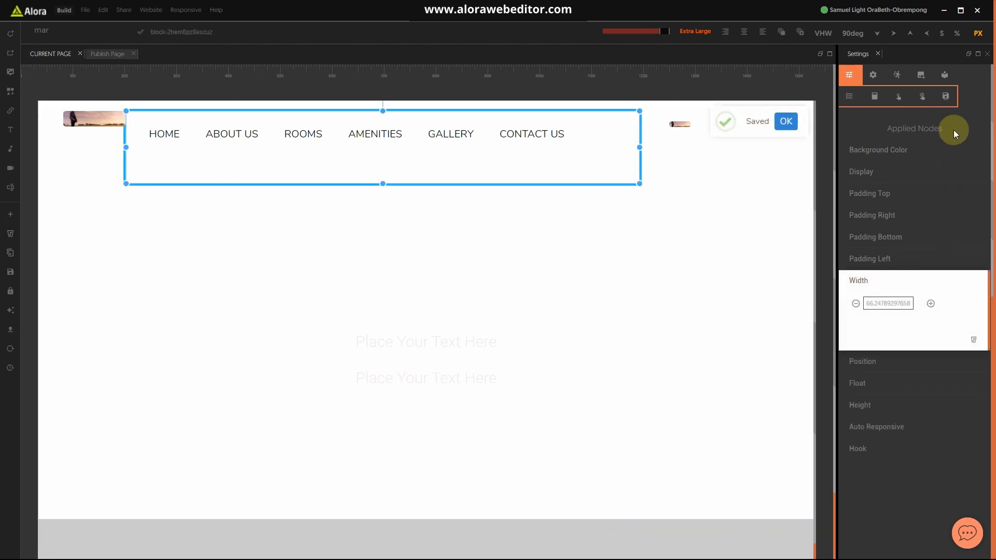
click(956, 33)
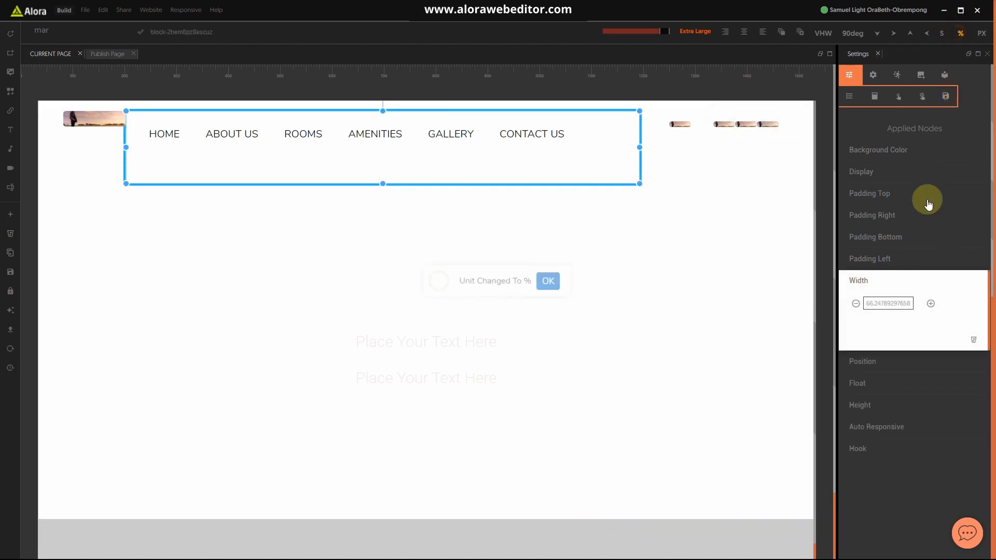
double_click(881, 306)
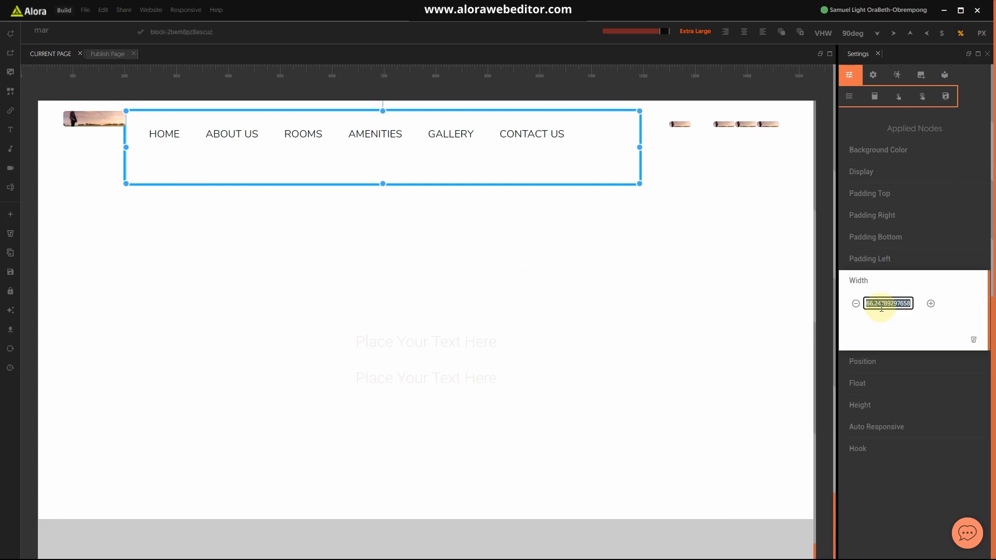
click(928, 286)
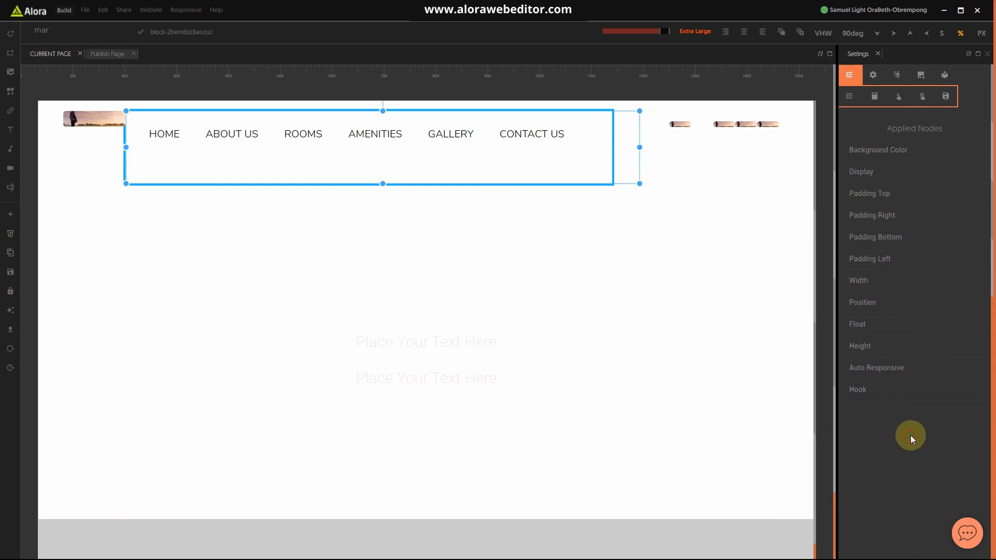
Check the Hotel website.jpg reference design in Photos and add a Background Image node to the full-page section
click(804, 446)
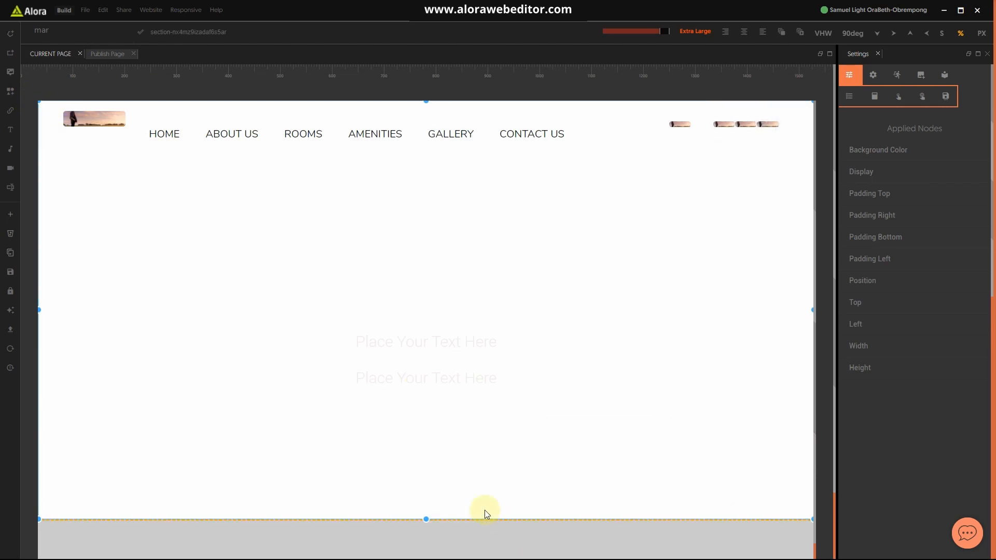
key(super)
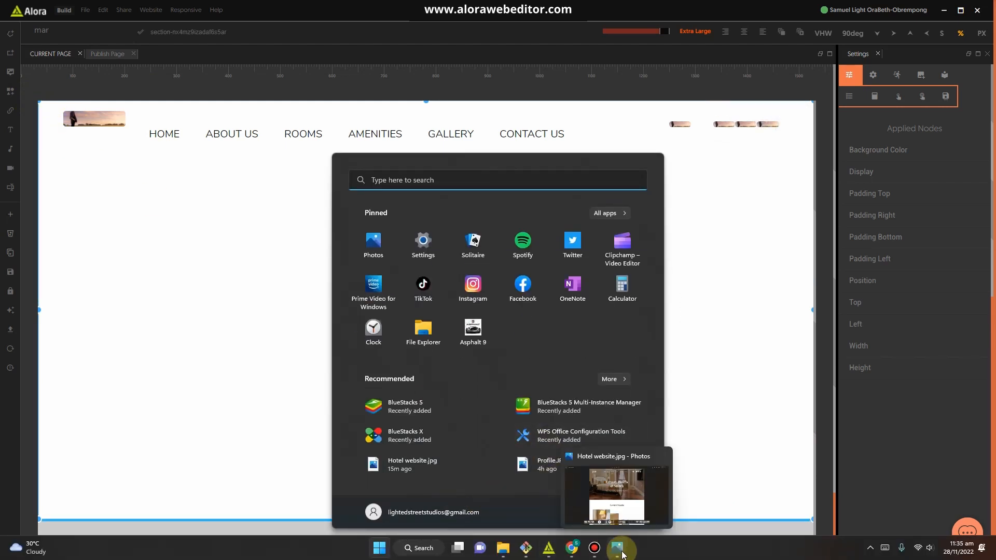
click(625, 554)
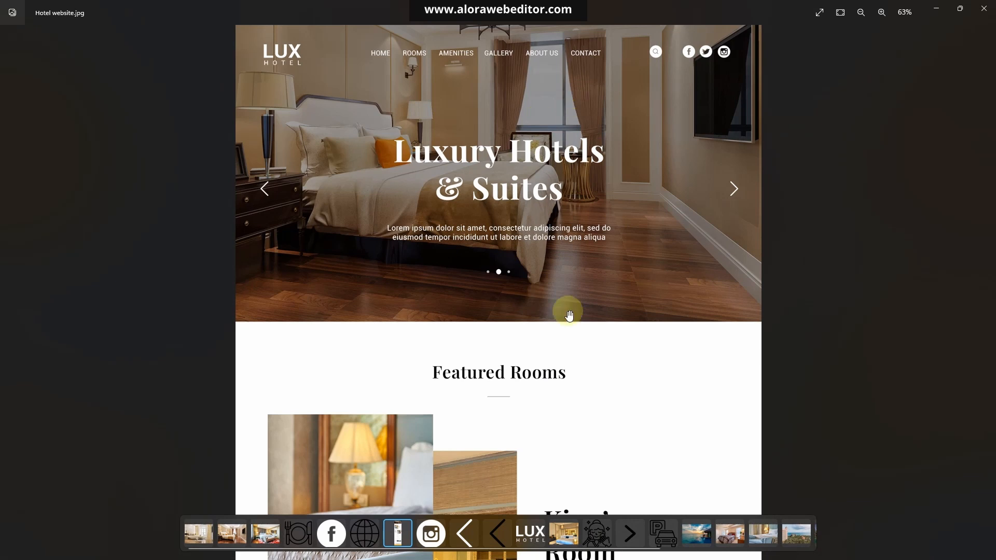
click(936, 9)
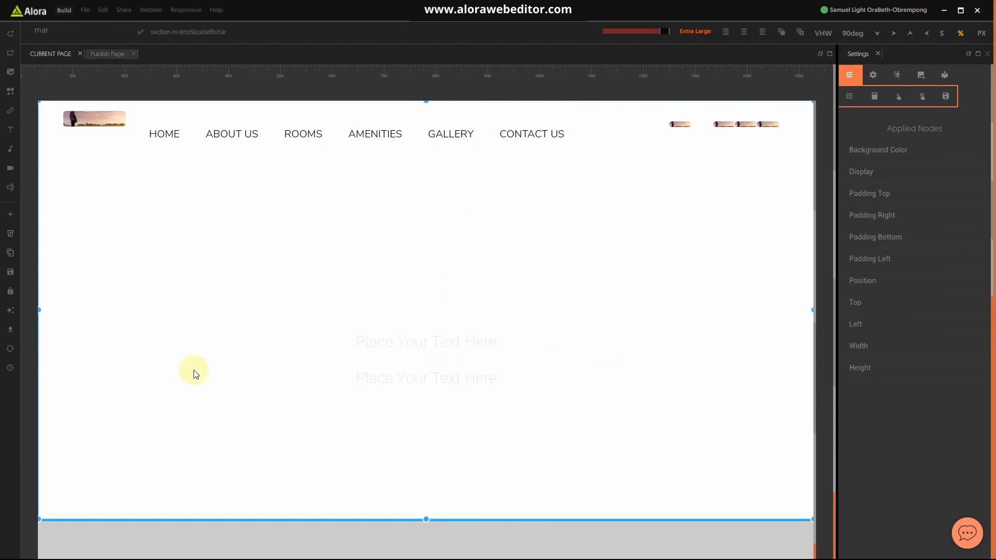
click(55, 29)
text(back)
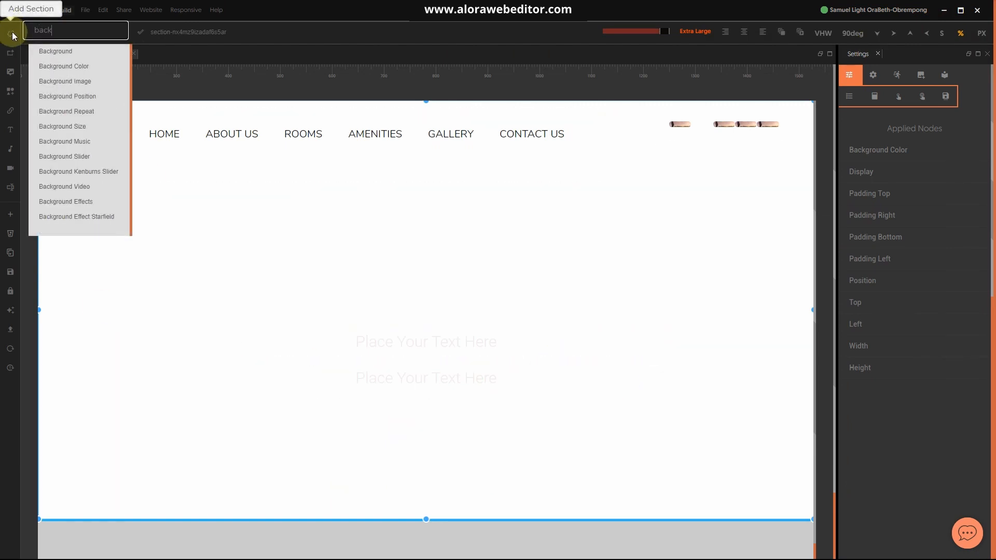
click(93, 83)
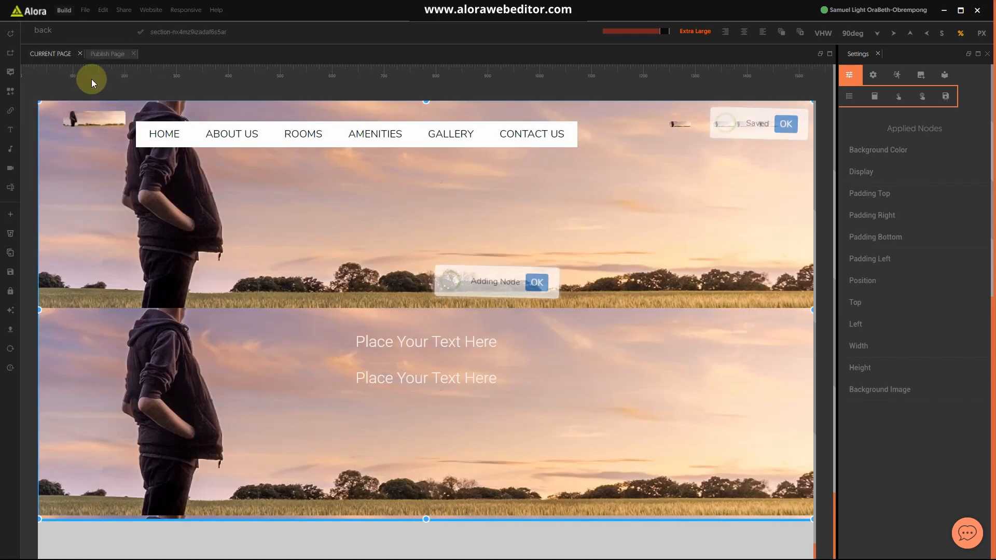
Add a Background Repeat node to the full-page section and check its no-repeat setting
click(83, 33)
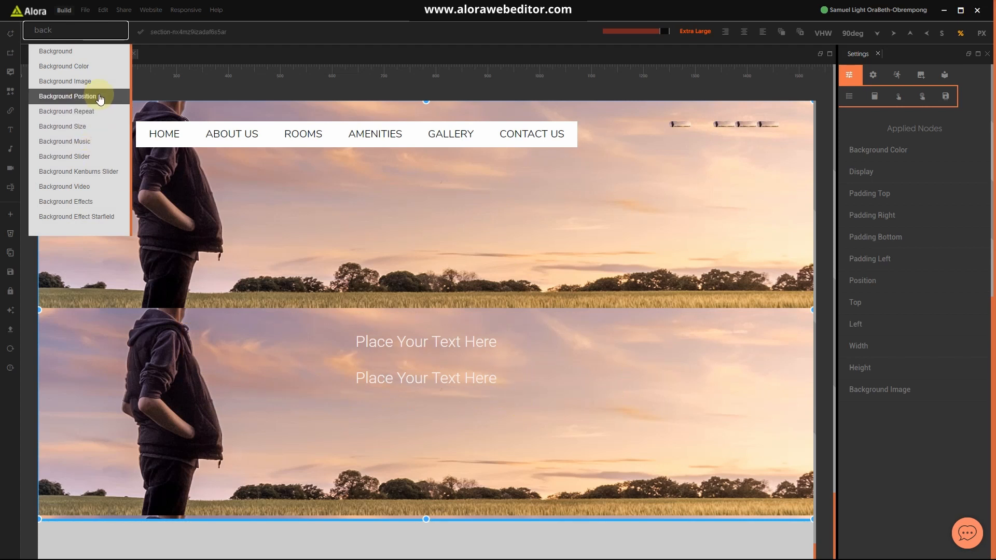
click(82, 112)
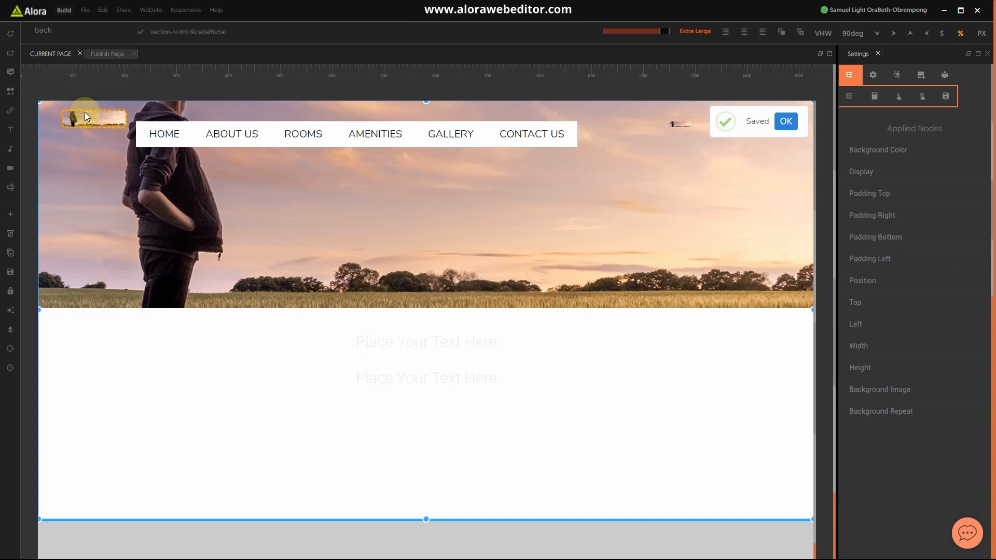
click(920, 420)
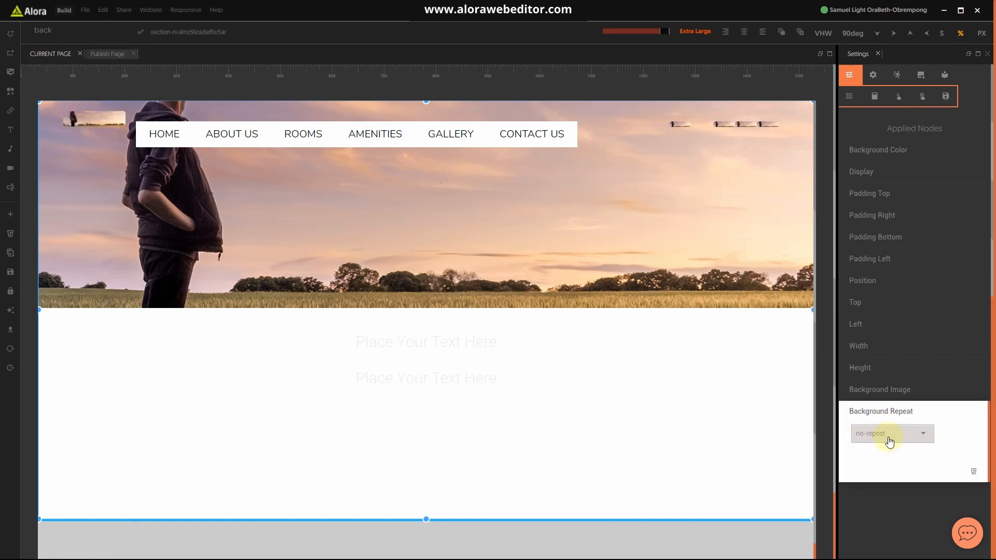
click(887, 414)
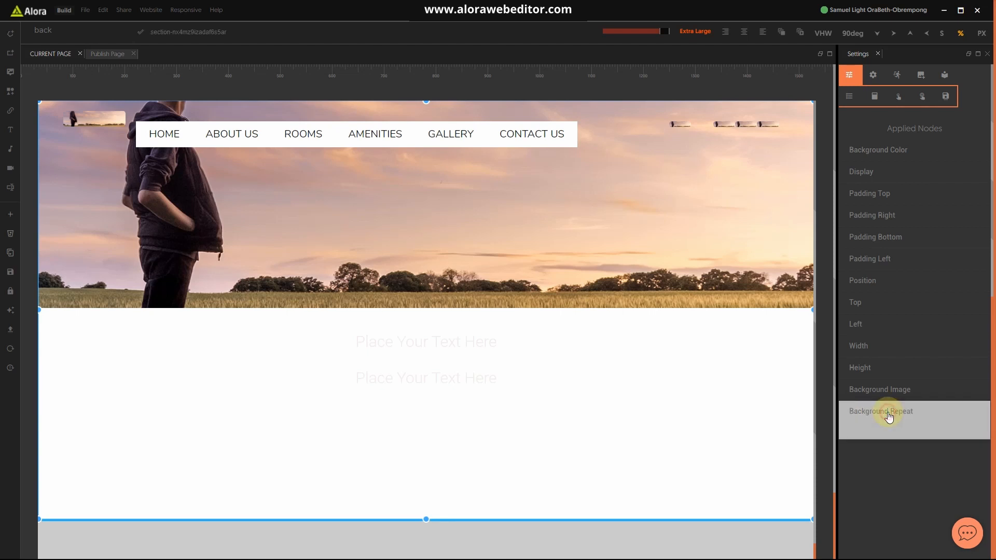
Add a Background Size node to the full-page section so the image fills it
click(72, 30)
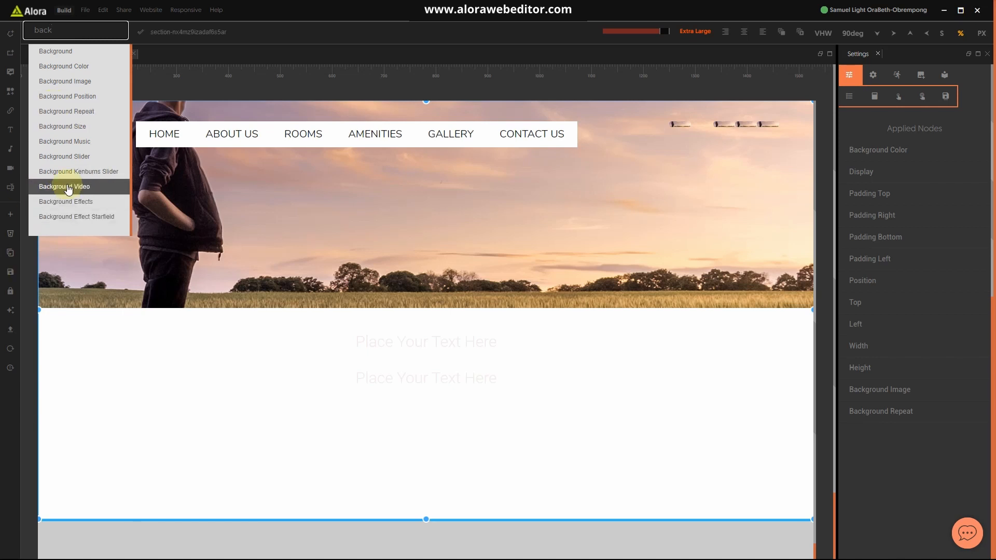
click(72, 128)
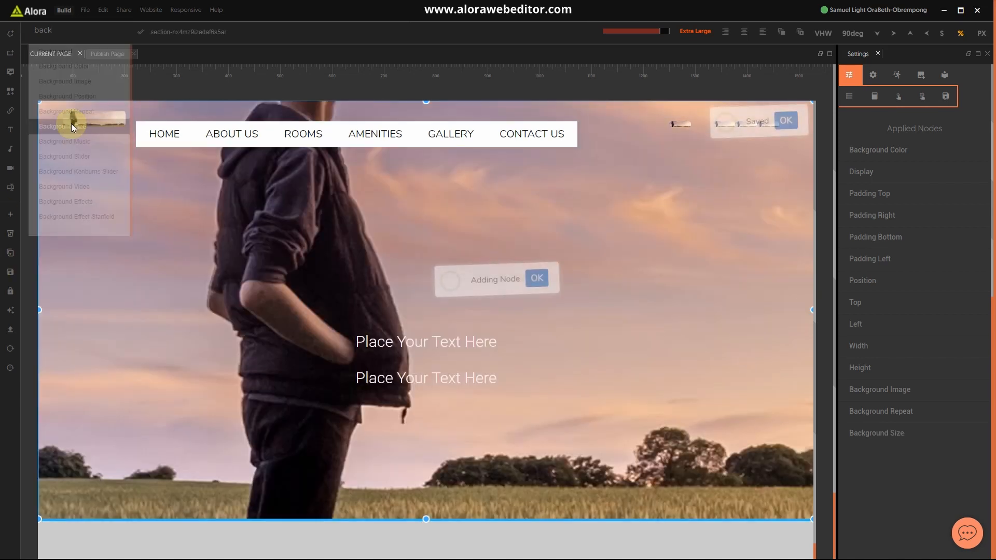
click(882, 433)
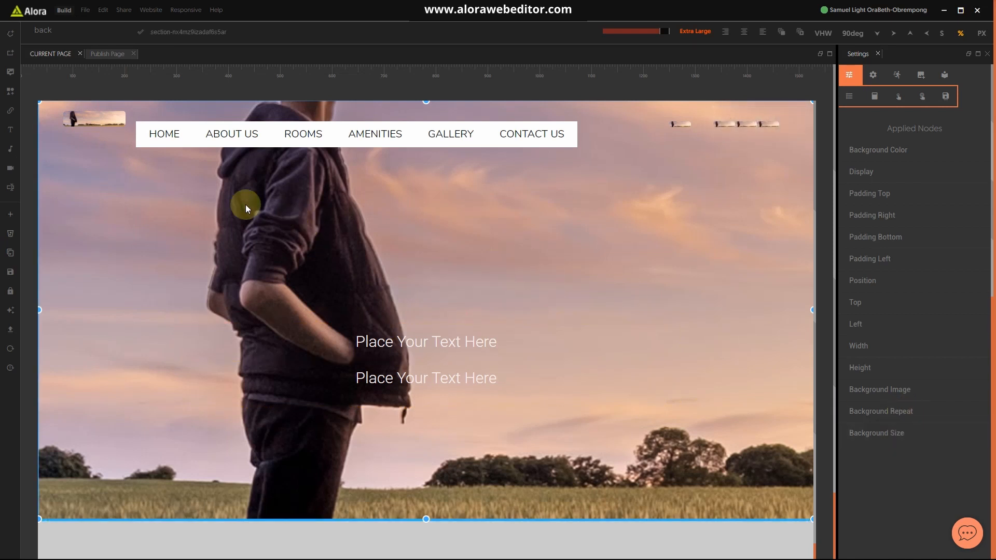
Add Background Position and Background Effects nodes to the full-page section
click(62, 31)
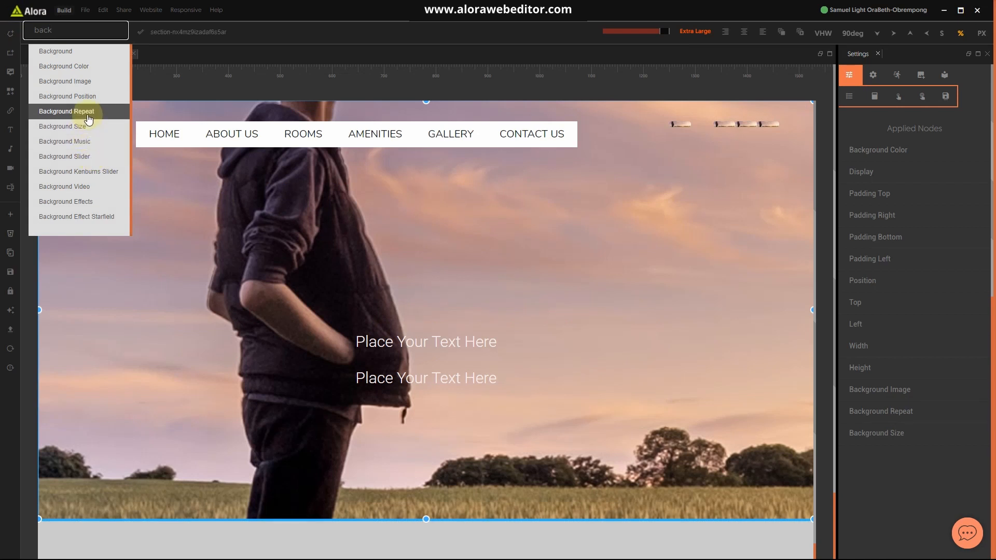
click(88, 97)
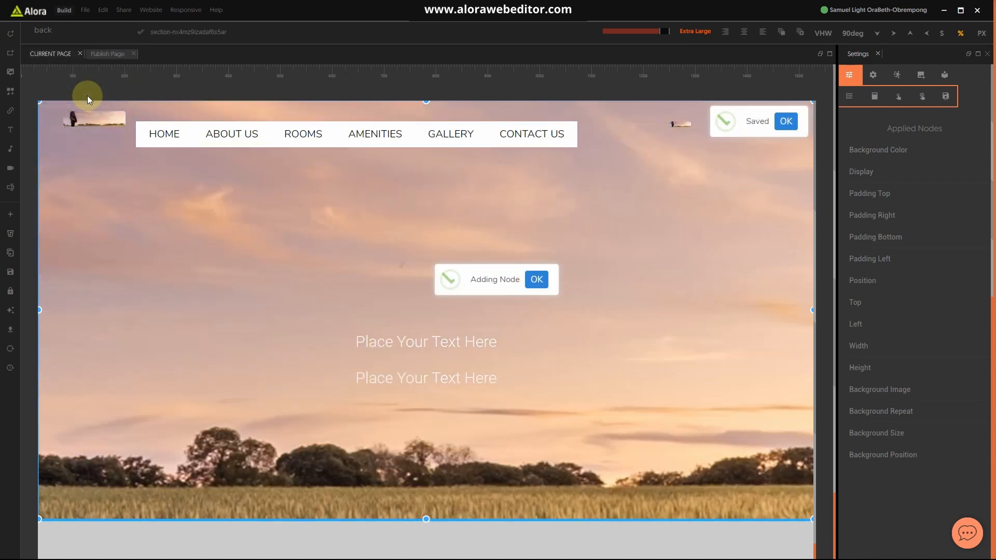
click(83, 30)
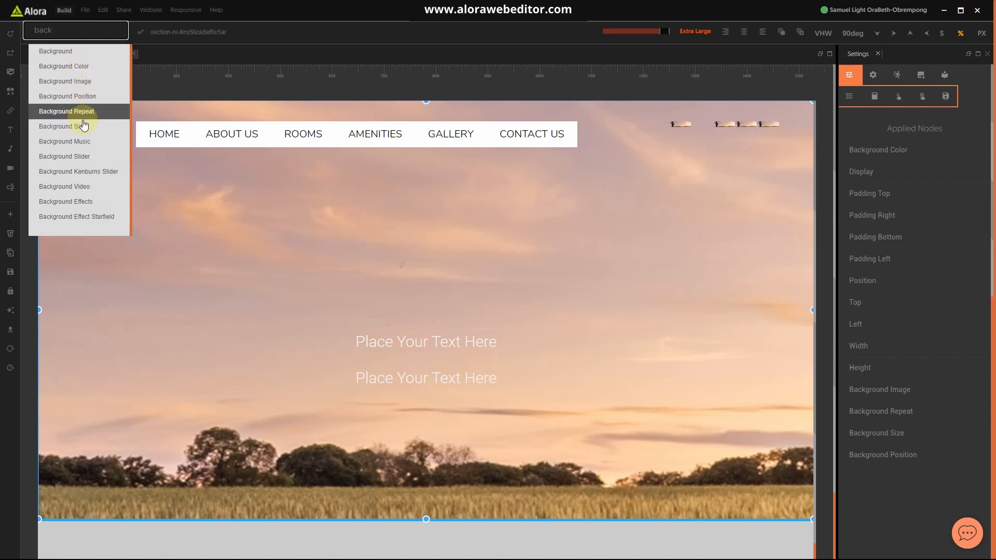
click(59, 203)
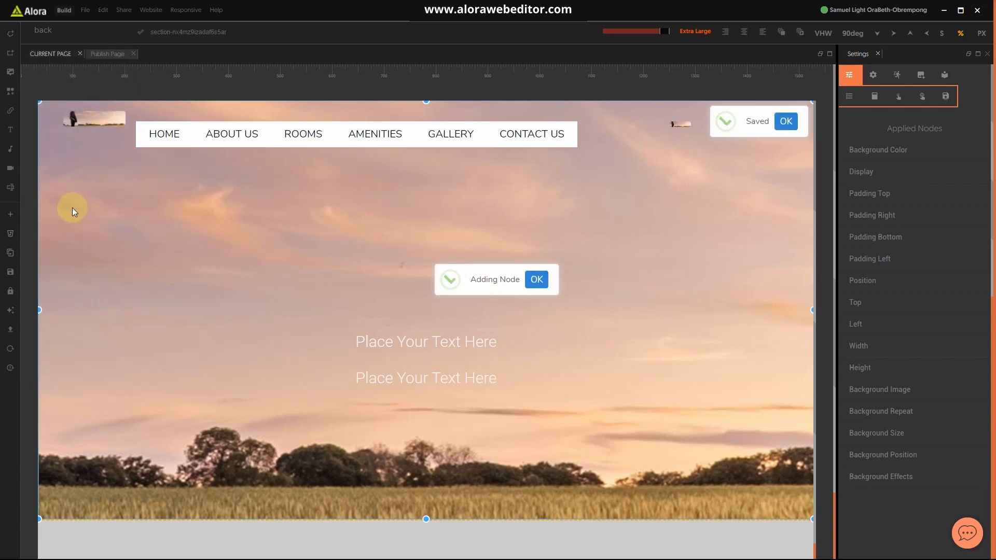
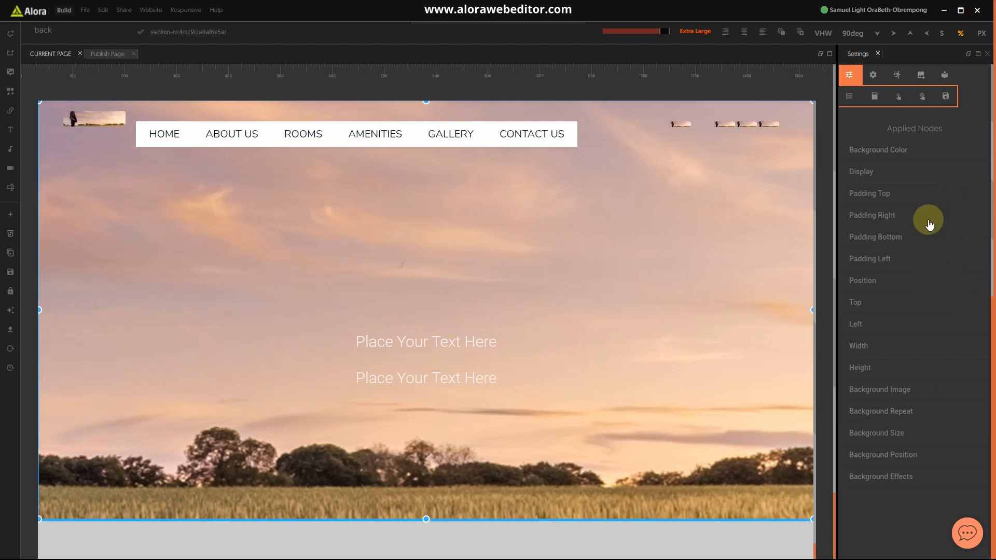
Set the section's background image to the bedroom photo with the orange pillow and compare it with the Hotel website.jpg reference
click(887, 390)
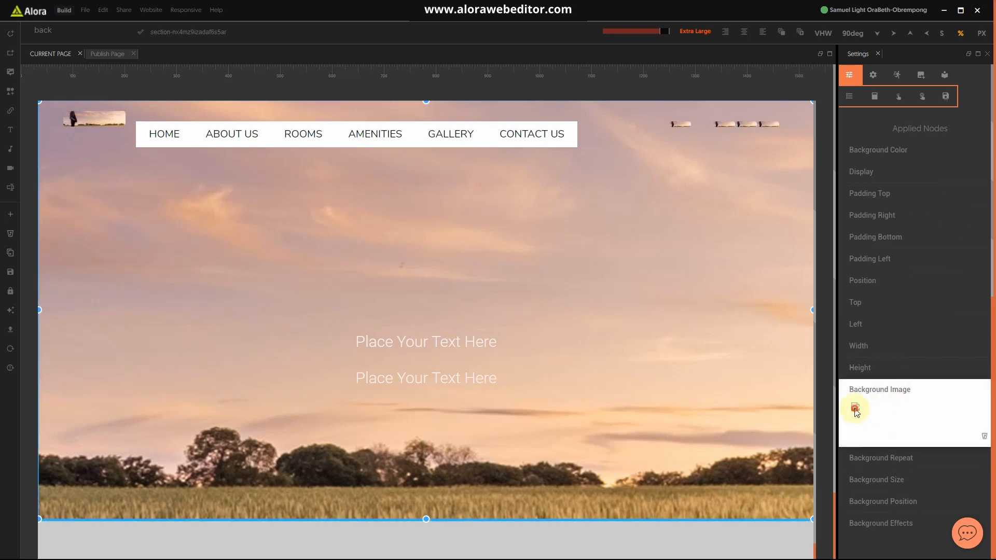
click(921, 75)
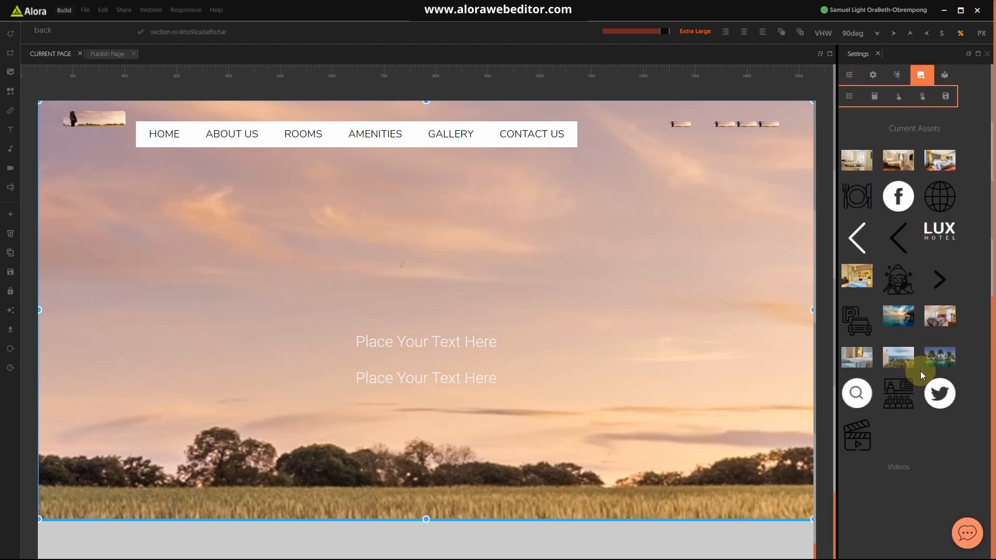
click(856, 357)
key(super)
click(612, 550)
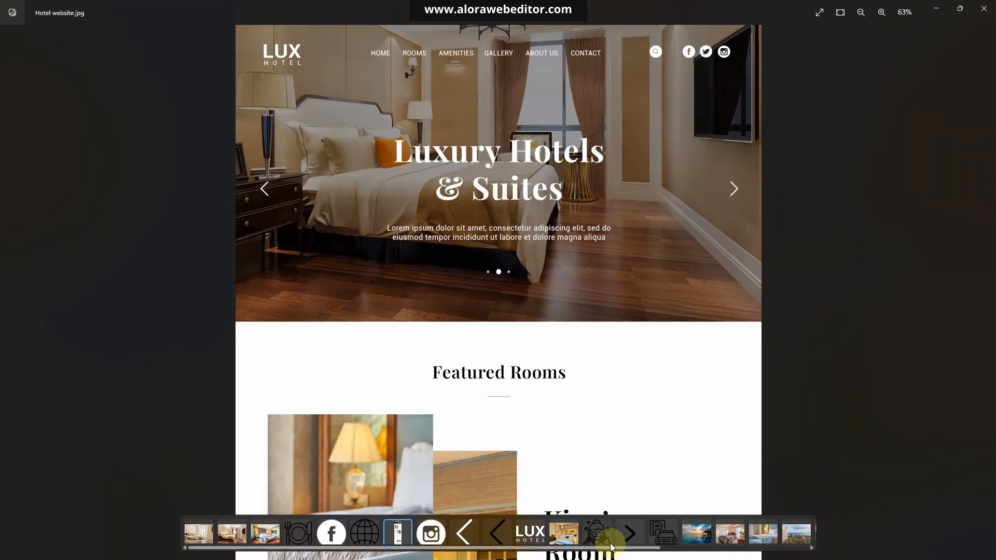
click(936, 9)
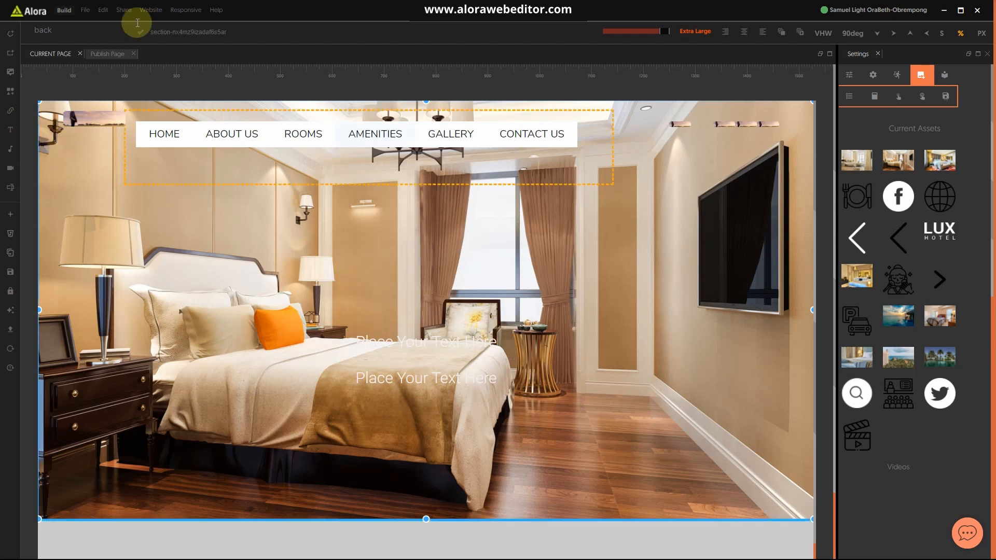
Replace the header's logo placeholder with the LUX HOTEL logo and the first icon placeholder with the white search icon
click(108, 119)
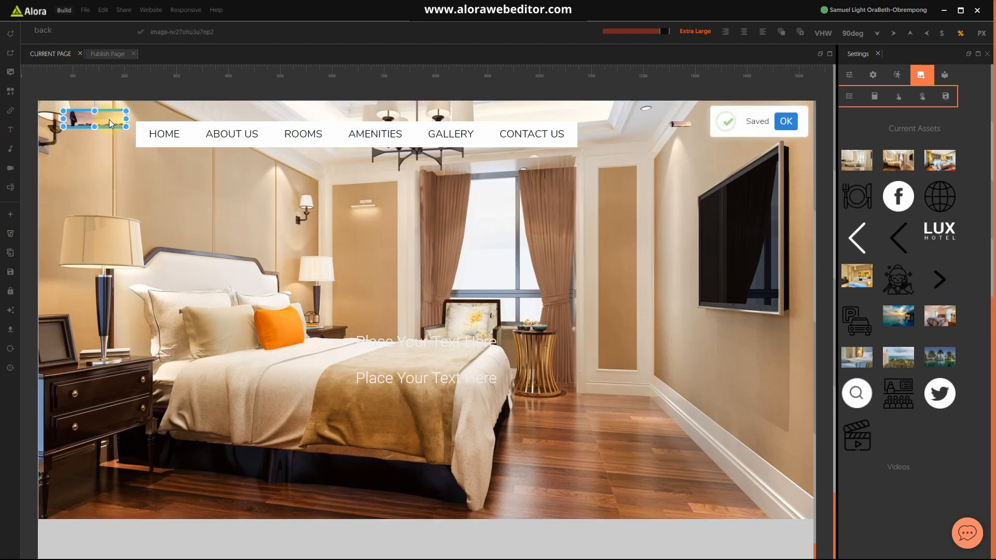
click(939, 231)
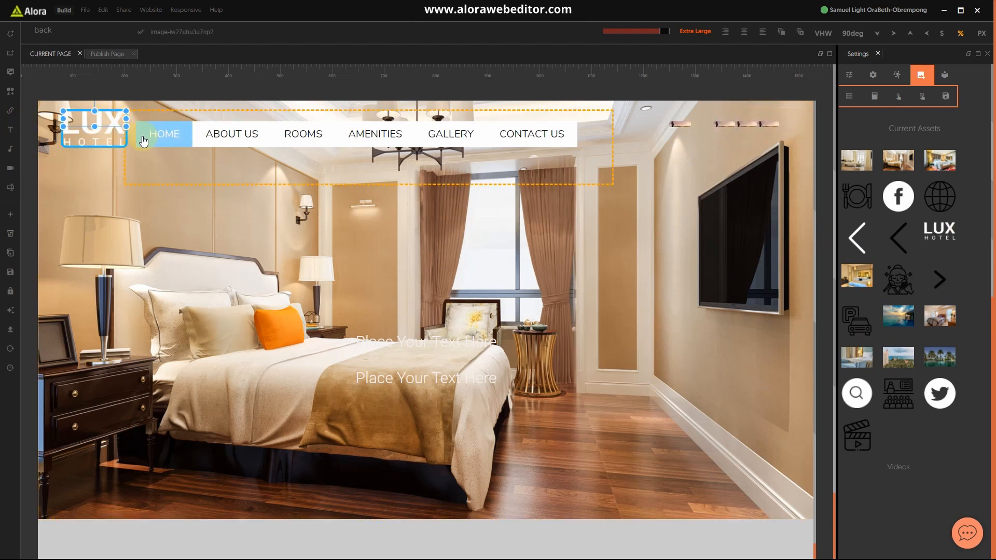
click(677, 125)
click(858, 395)
Replace the first two social media placeholders in the header with the white Facebook and Twitter icons
click(714, 148)
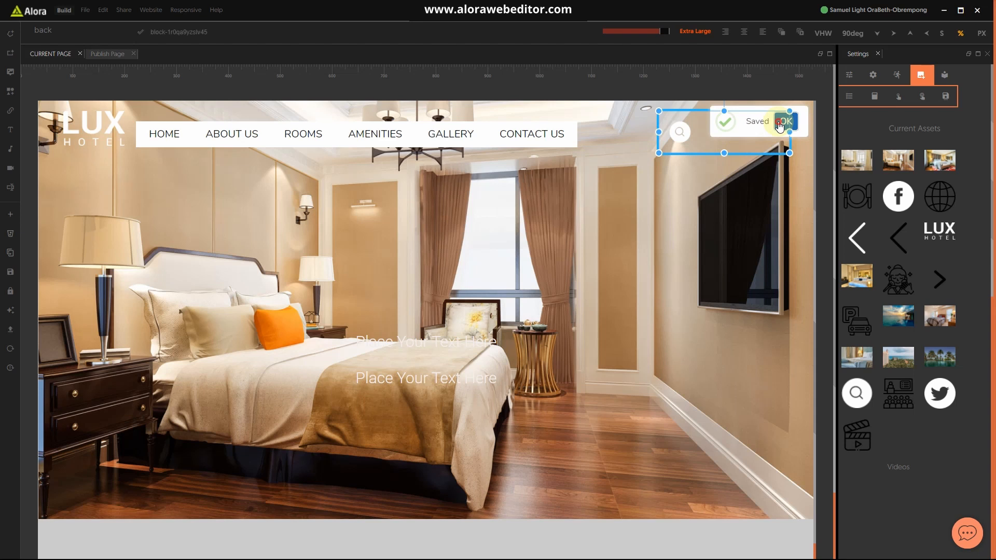
click(780, 123)
click(725, 127)
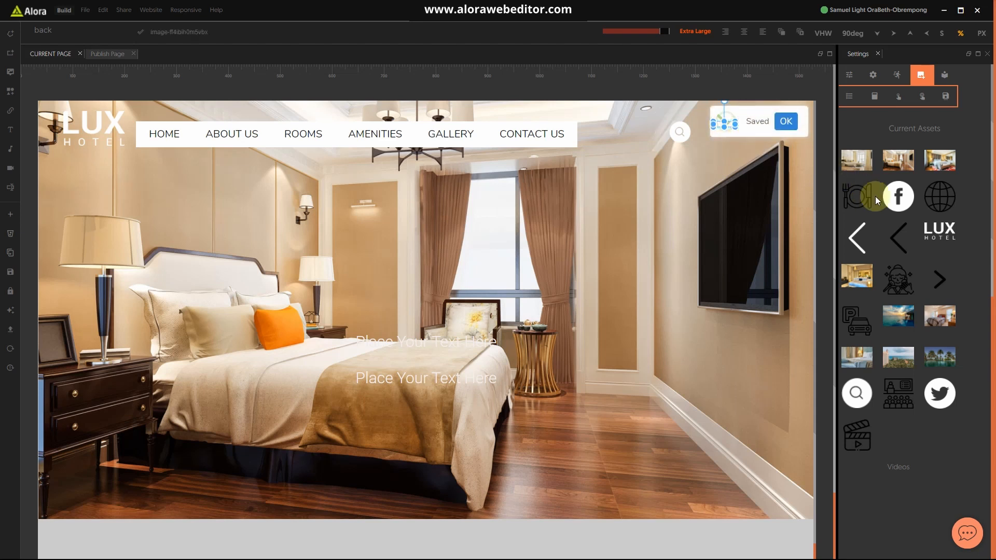
click(899, 202)
click(749, 125)
click(913, 316)
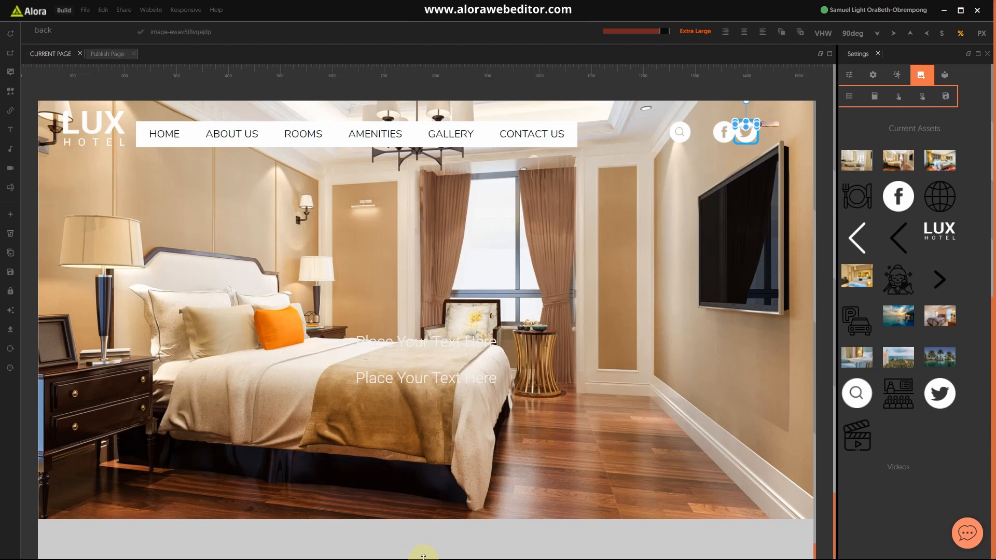
Upload Instagram.png from the hotel project's content folder into the website's img folder
click(637, 420)
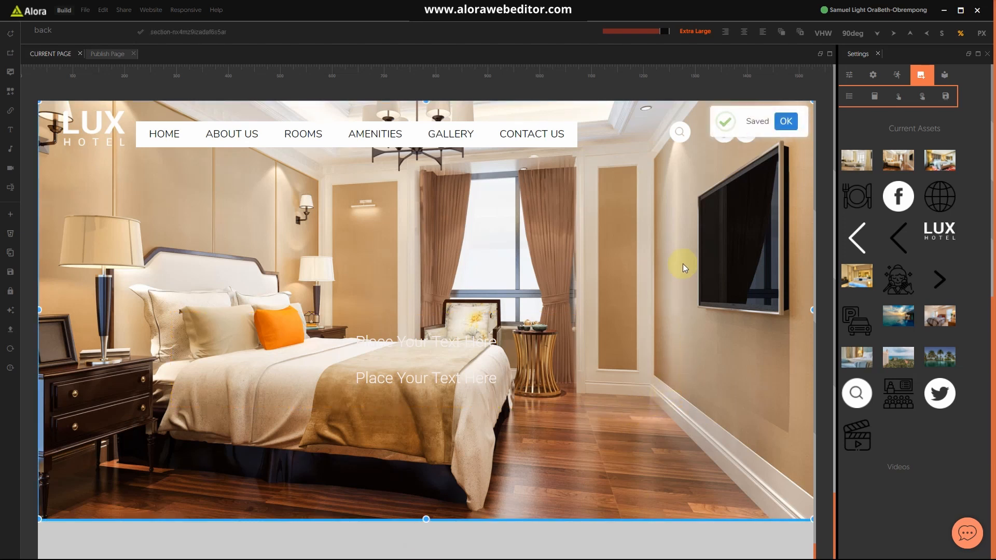
click(848, 76)
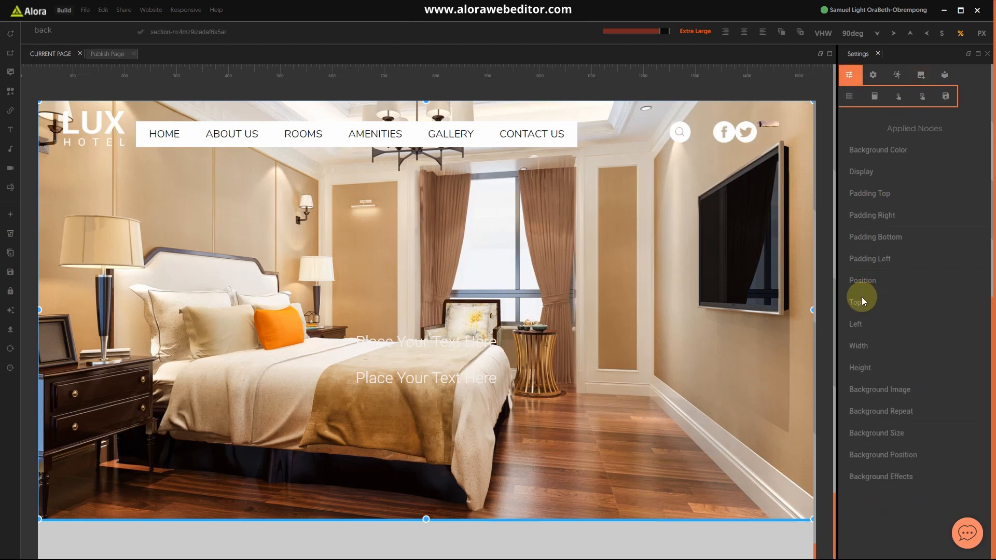
click(873, 75)
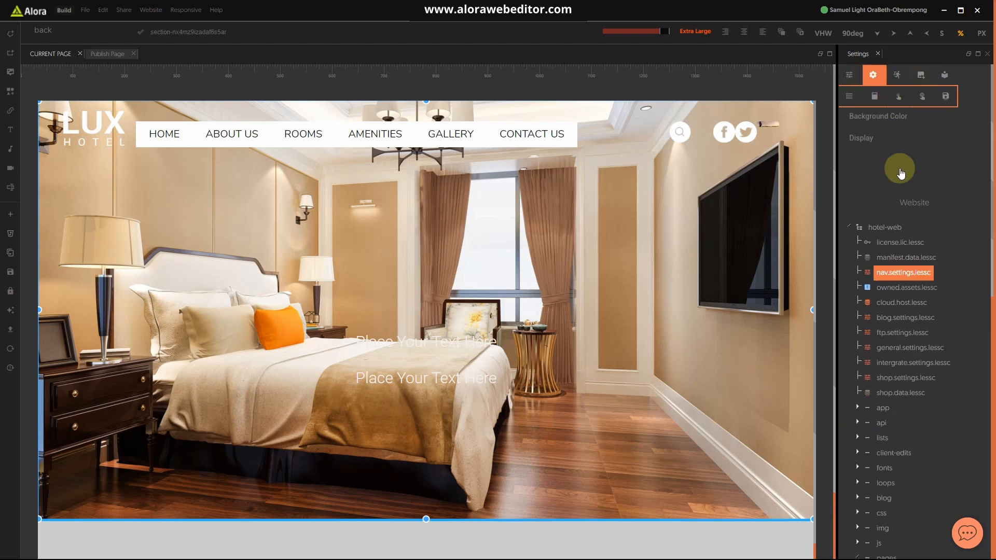
click(883, 453)
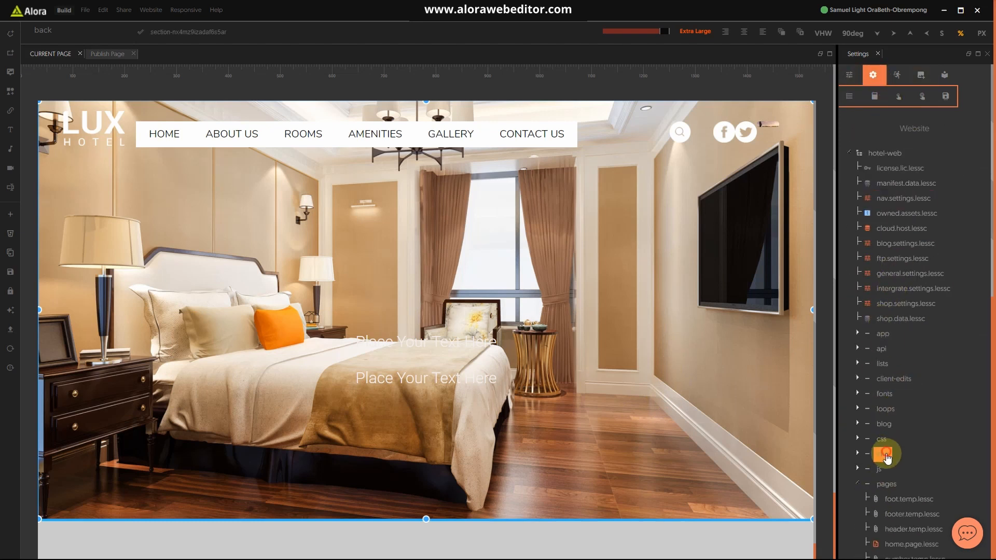
click(11, 214)
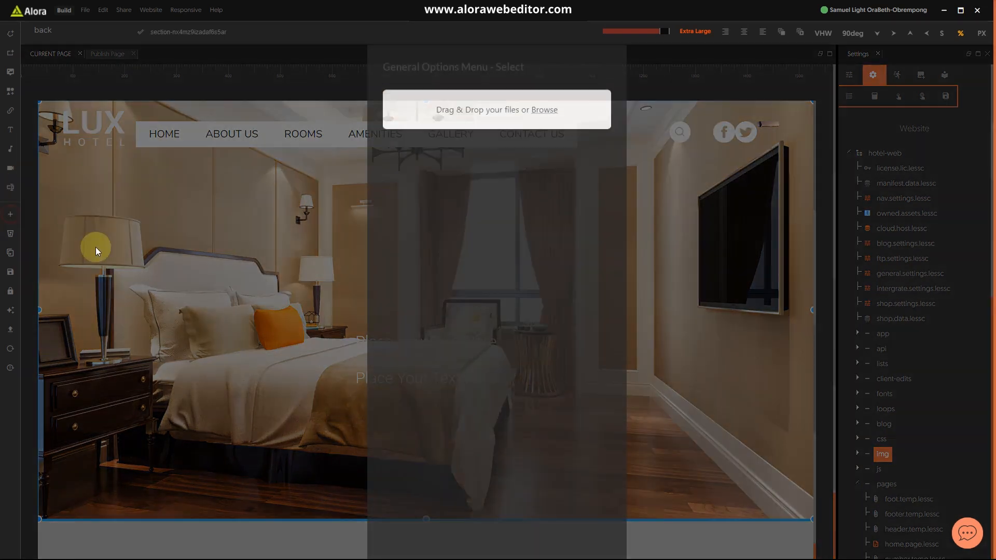
click(511, 97)
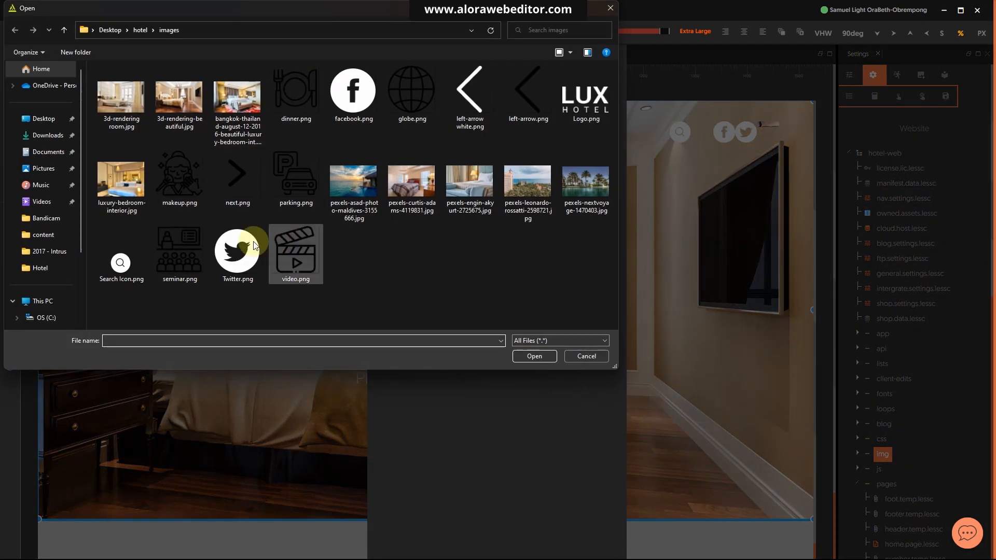
click(140, 29)
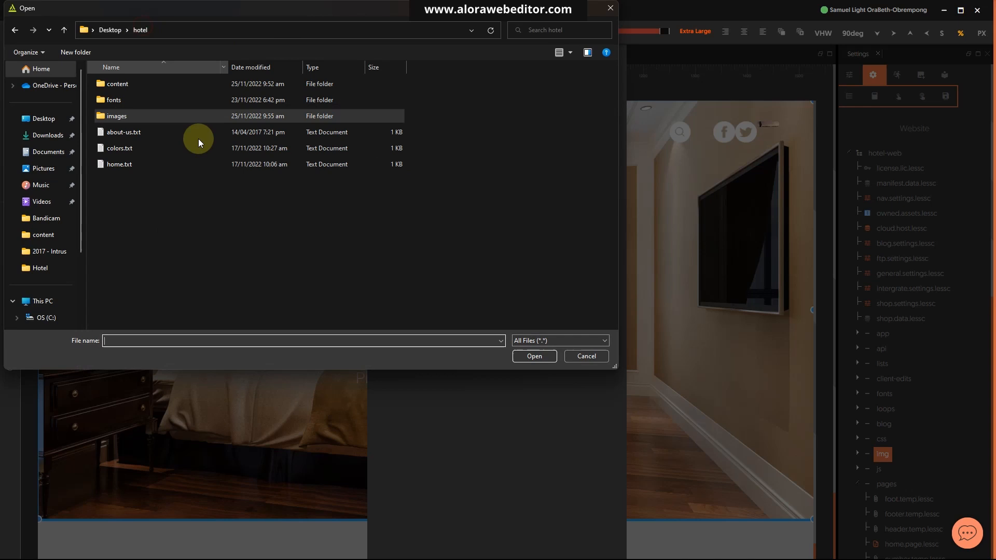
double_click(144, 84)
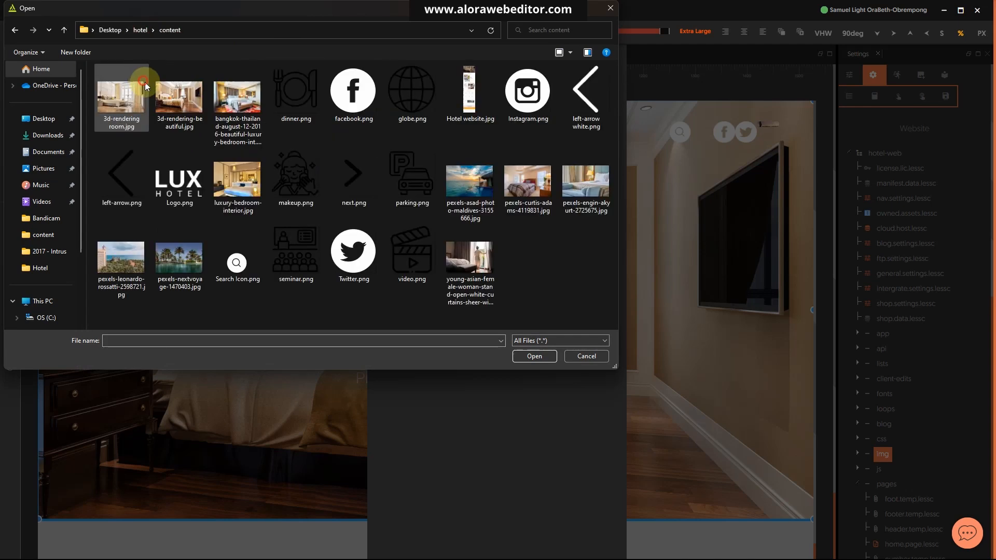
double_click(524, 87)
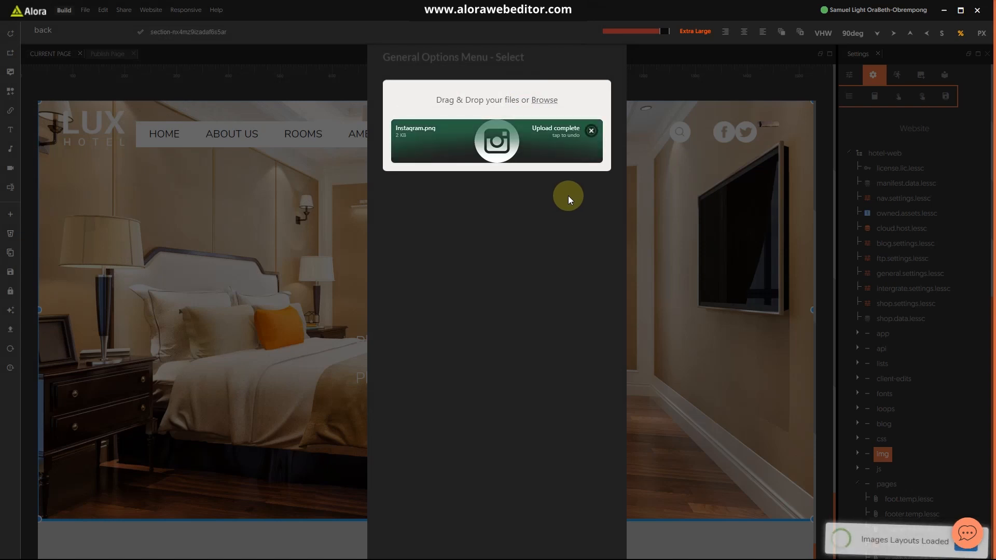
click(680, 280)
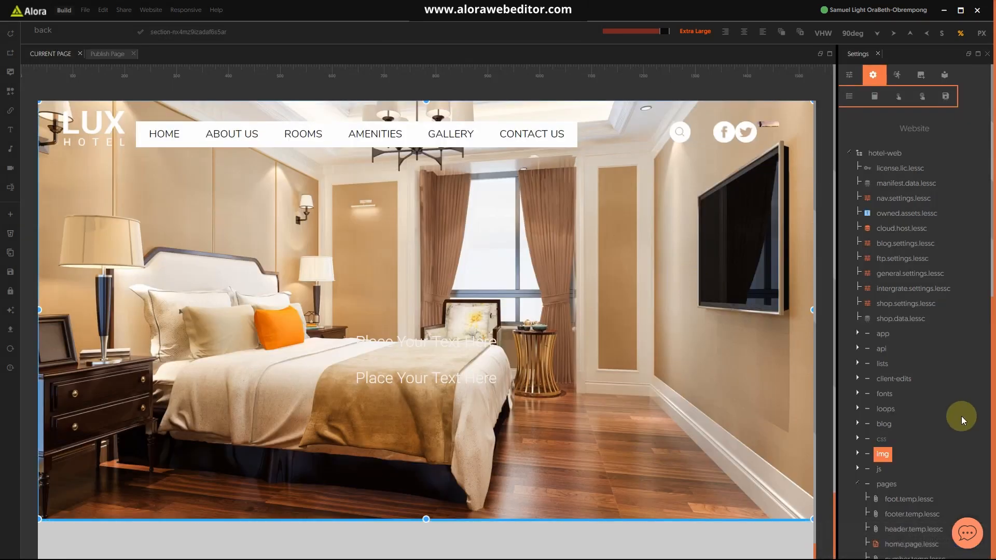
Replace the remaining social media placeholder in the header with the white Instagram icon and compare the icons with the Hotel website.jpg reference
click(921, 75)
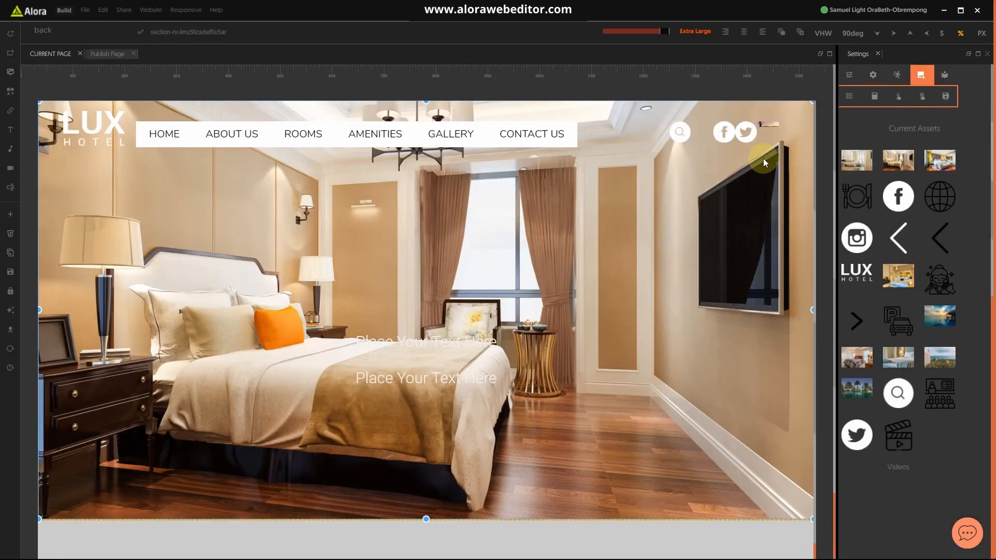
click(766, 123)
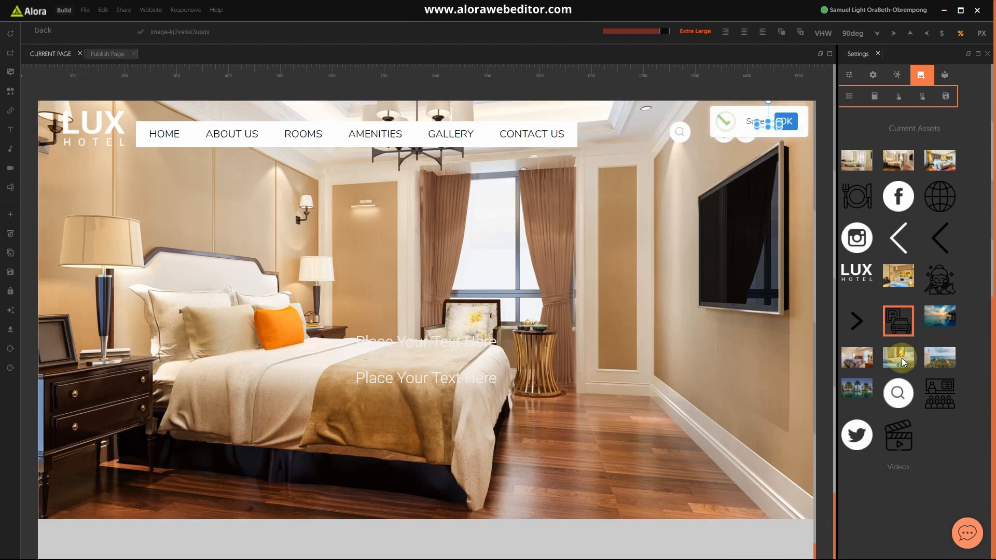
click(859, 239)
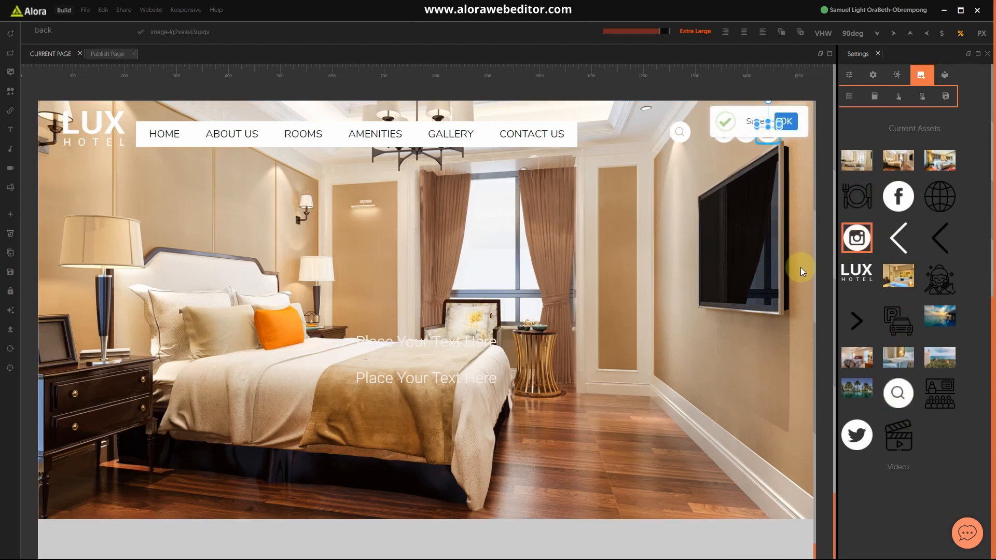
key(super)
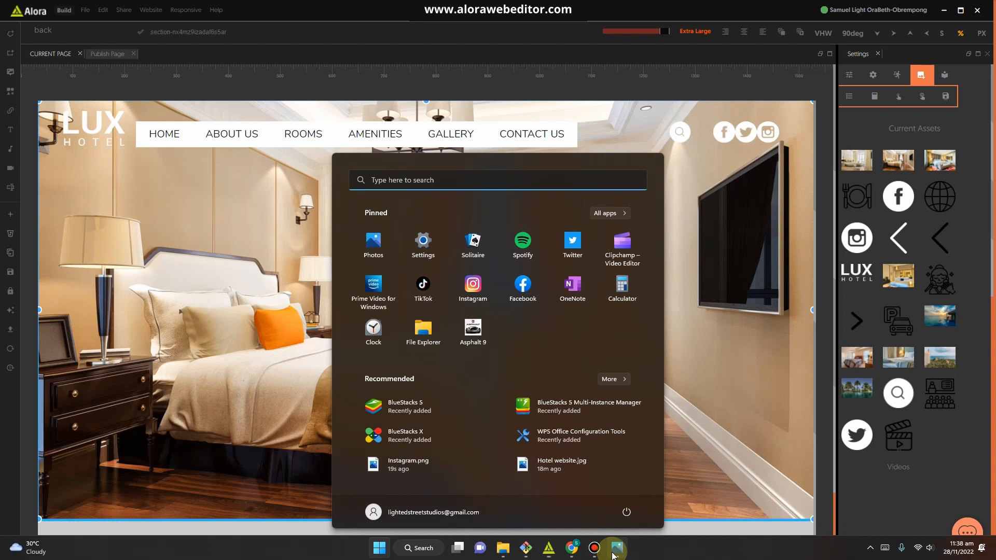
click(621, 550)
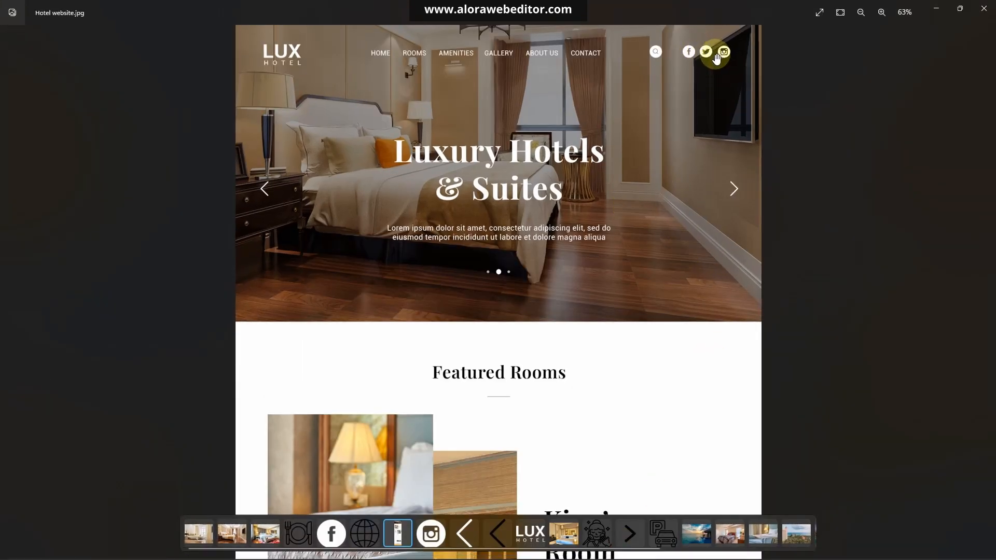
click(936, 9)
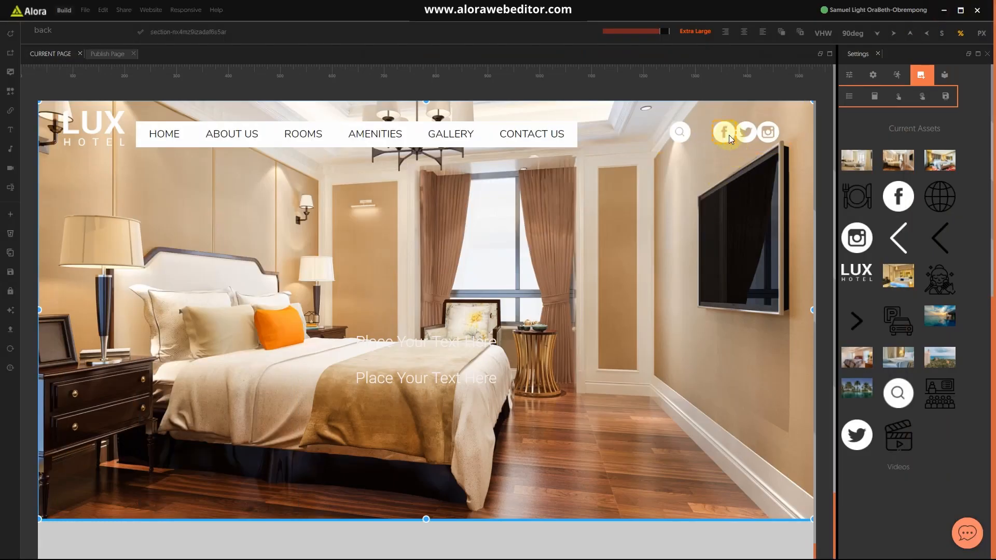
Give the header's Facebook icon a right padding of 10 and switch the measurement units to pixels
click(729, 135)
click(849, 74)
click(886, 195)
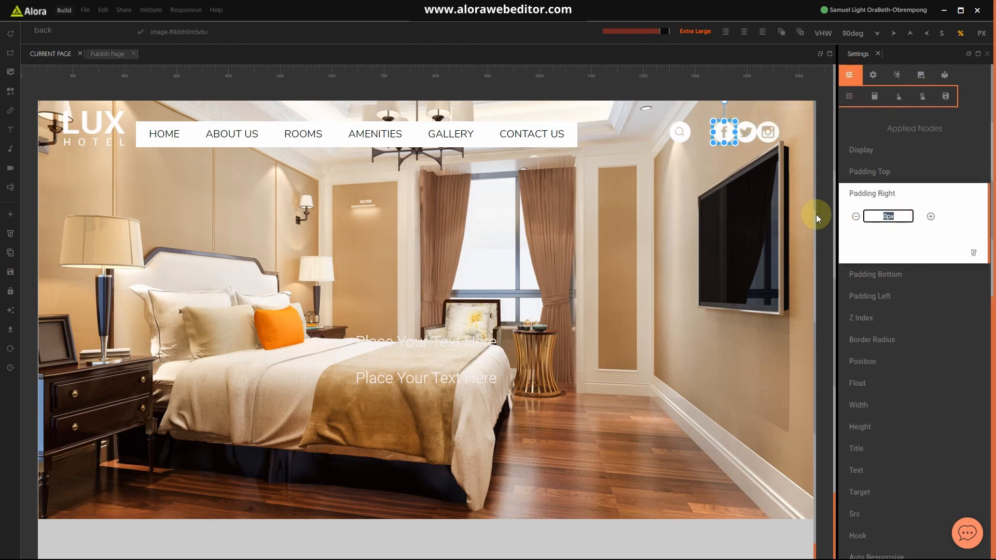
text(5)
text(10)
click(876, 196)
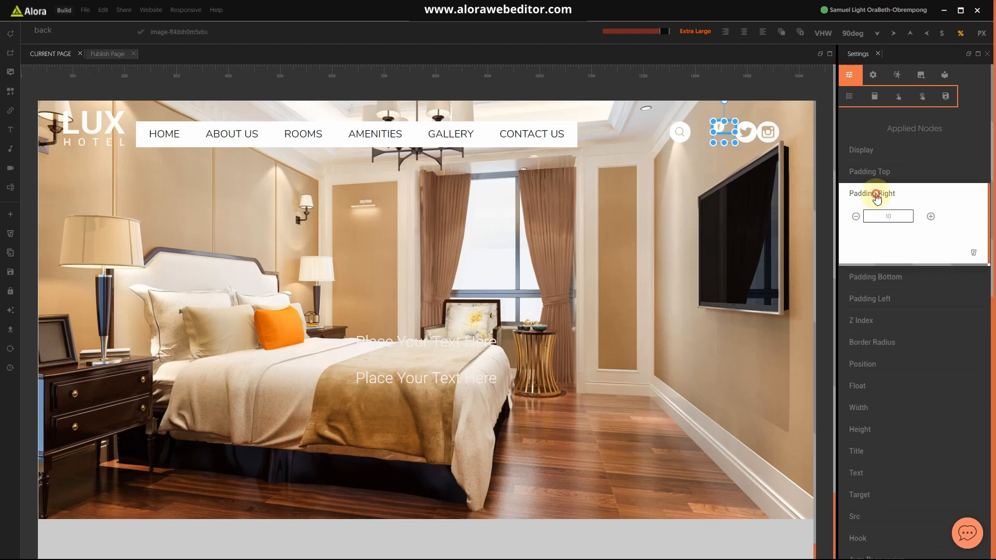
click(978, 33)
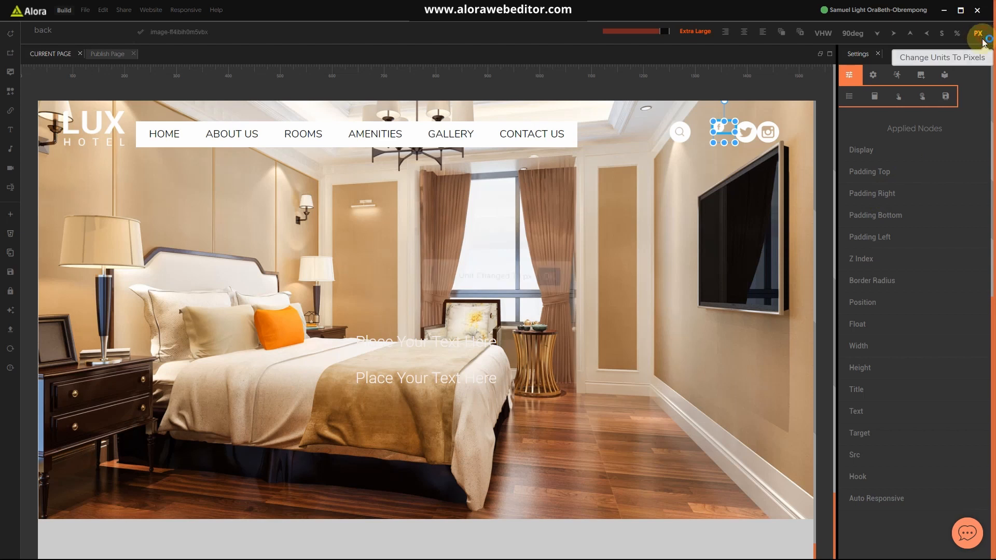
click(884, 197)
click(930, 216)
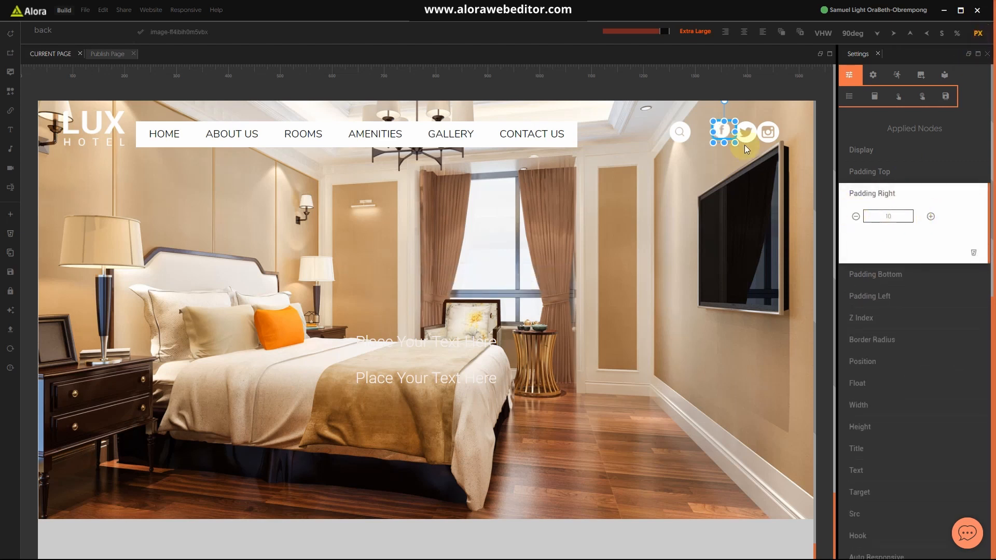
Reduce the Facebook icon's right padding and add a matching left padding
click(886, 213)
click(884, 193)
click(749, 133)
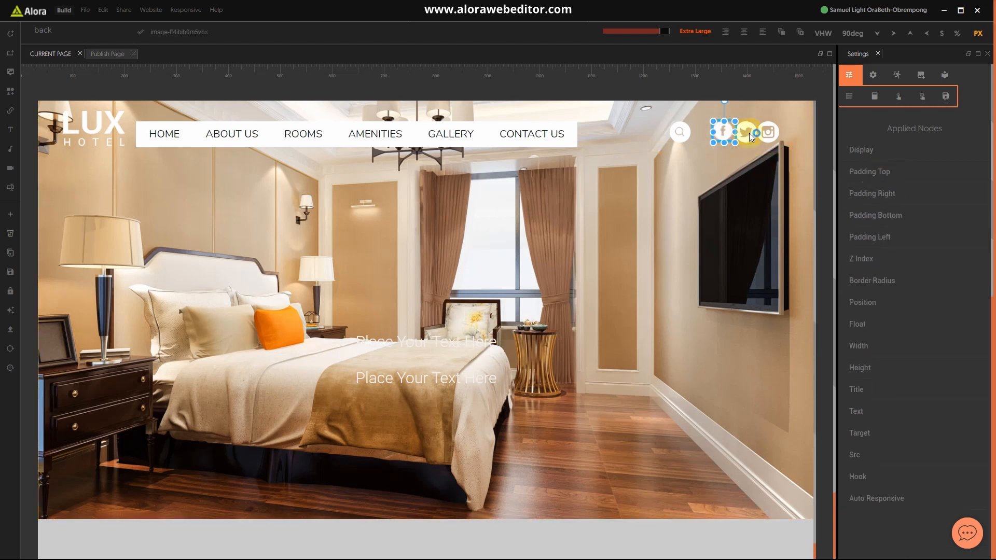
click(871, 236)
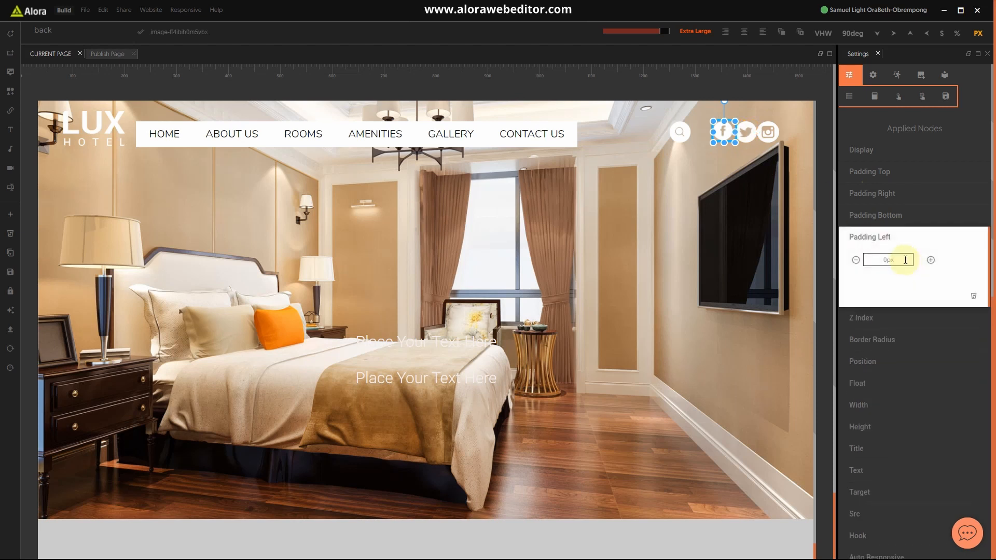
click(883, 238)
Set the Twitter icon's left padding to 5 px and add a matching right padding
click(743, 136)
click(881, 237)
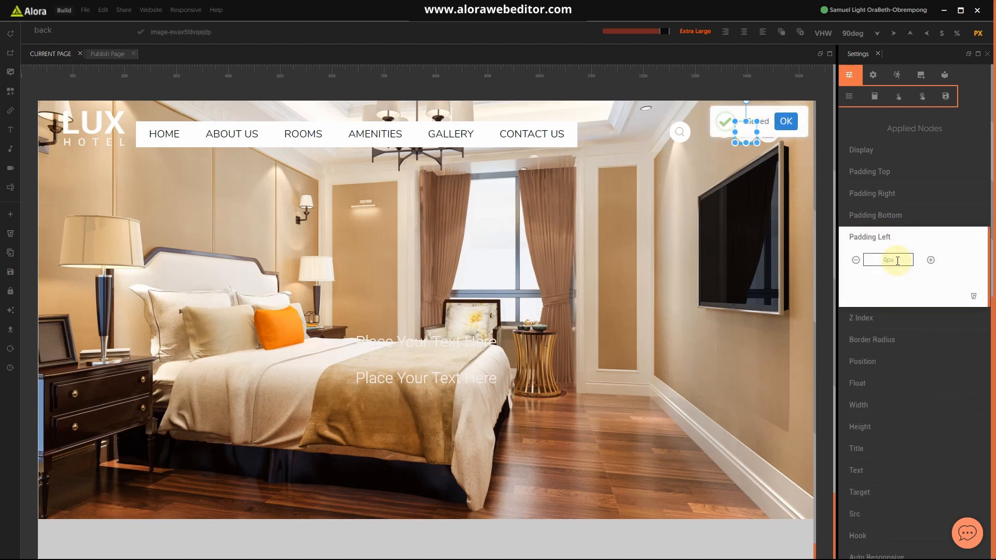
text(5)
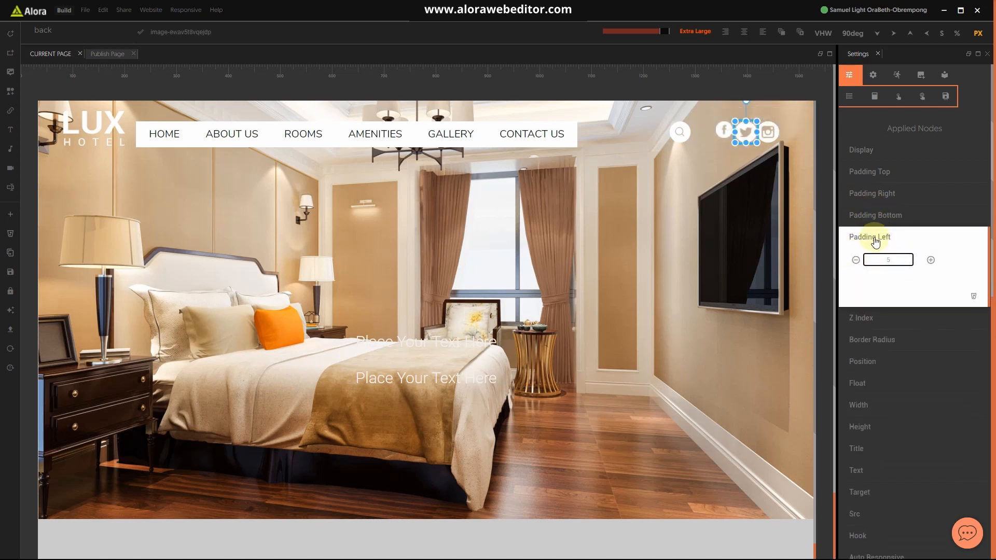
click(874, 237)
click(876, 193)
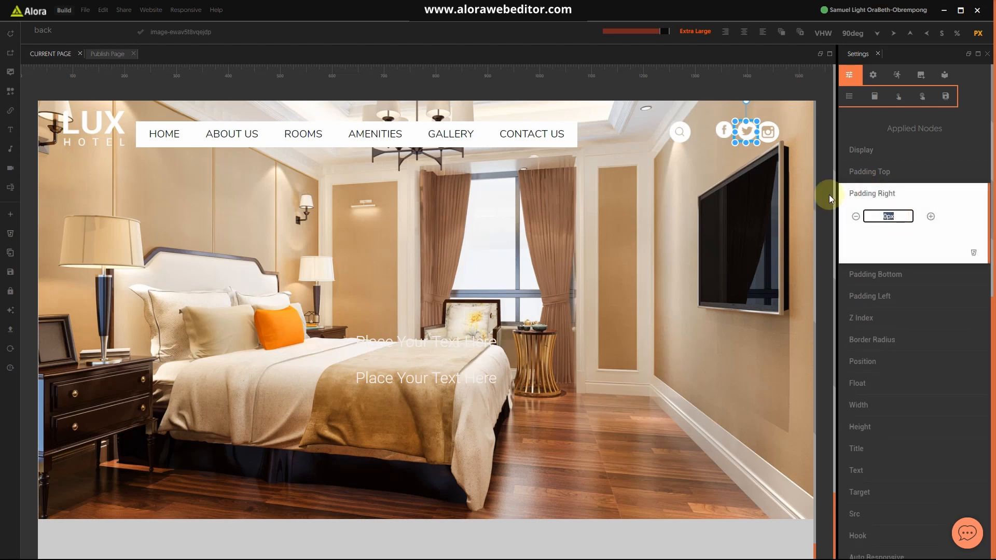
click(887, 195)
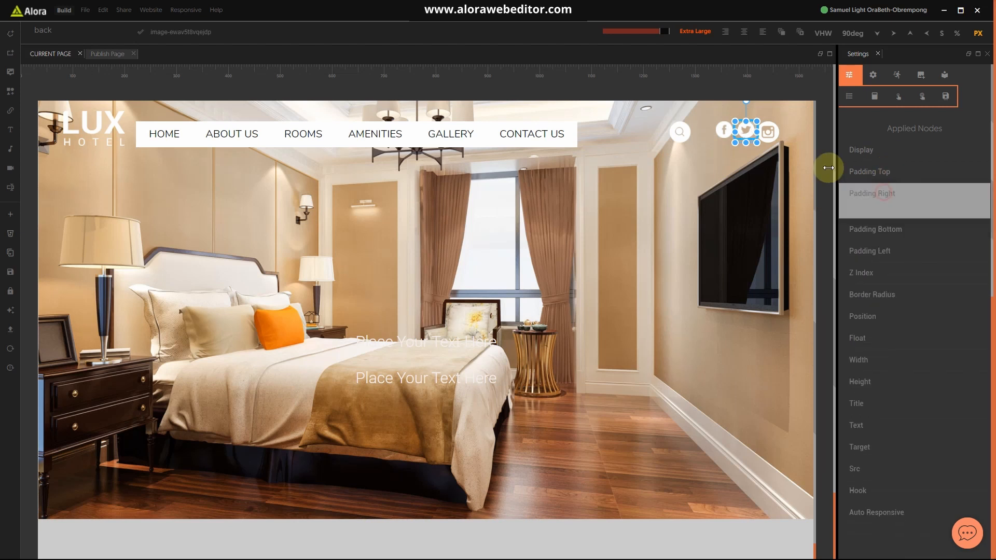
Set the Instagram icon's right and left padding to 5 px each
click(773, 133)
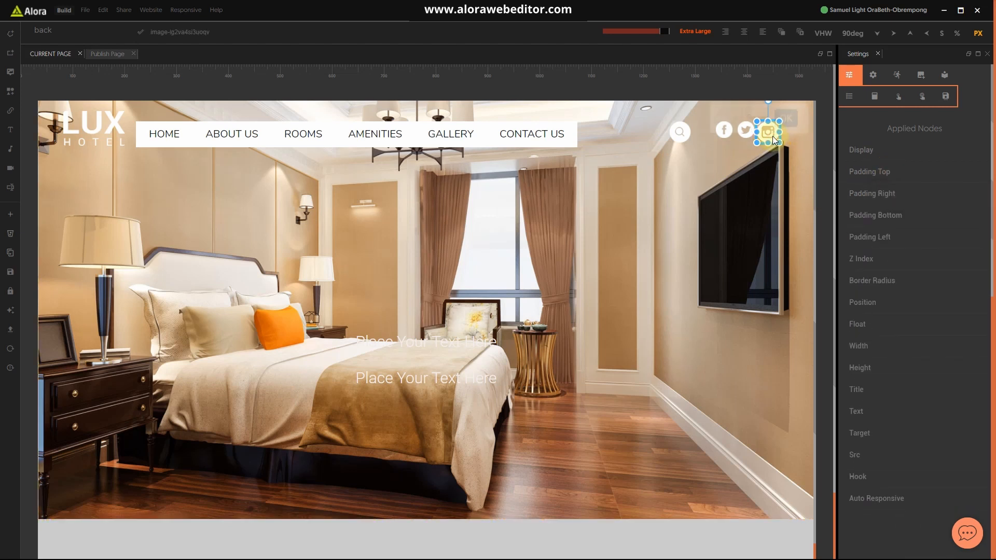
click(880, 194)
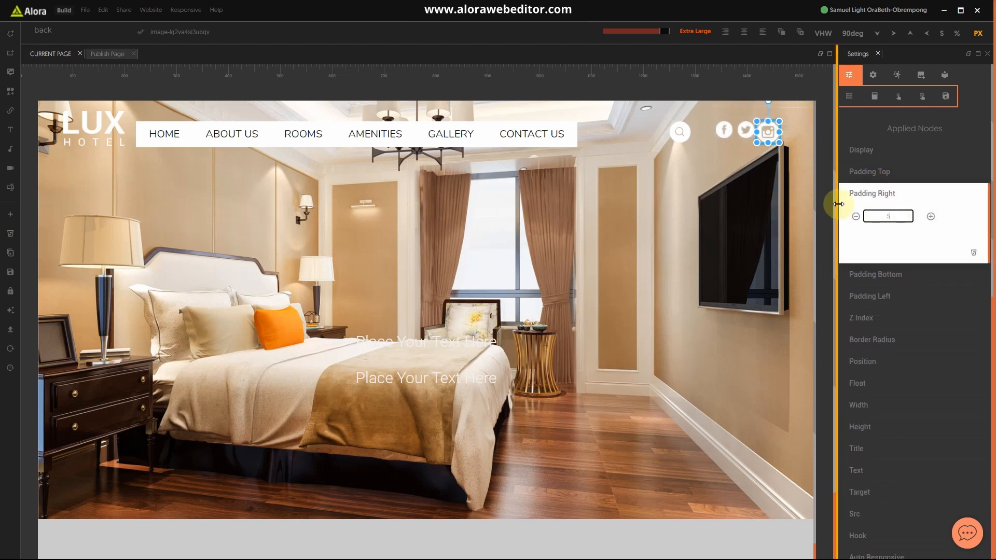
click(883, 193)
click(883, 238)
double_click(888, 260)
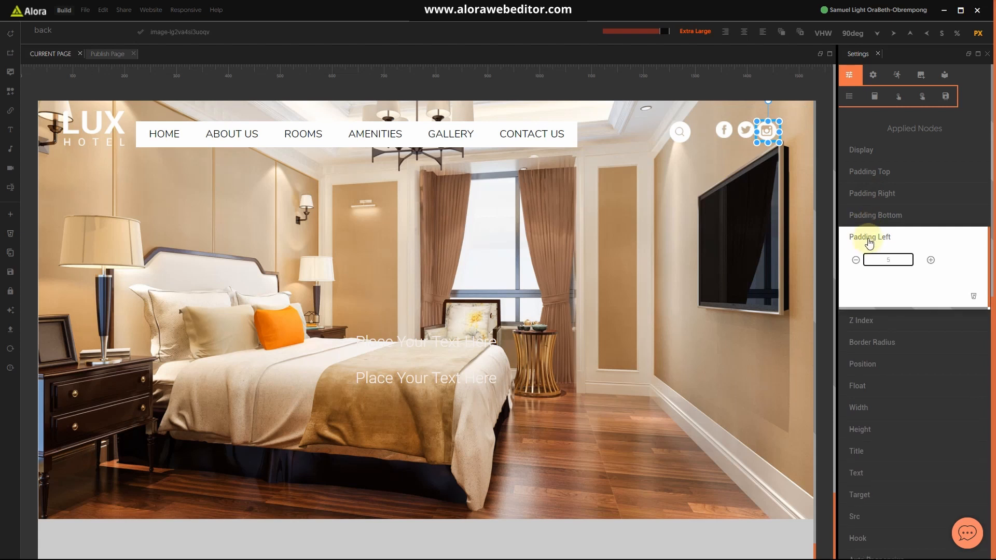
click(841, 241)
Set the search icon's left padding to 5 px, add a matching right padding, and reselect the full-page section
click(681, 133)
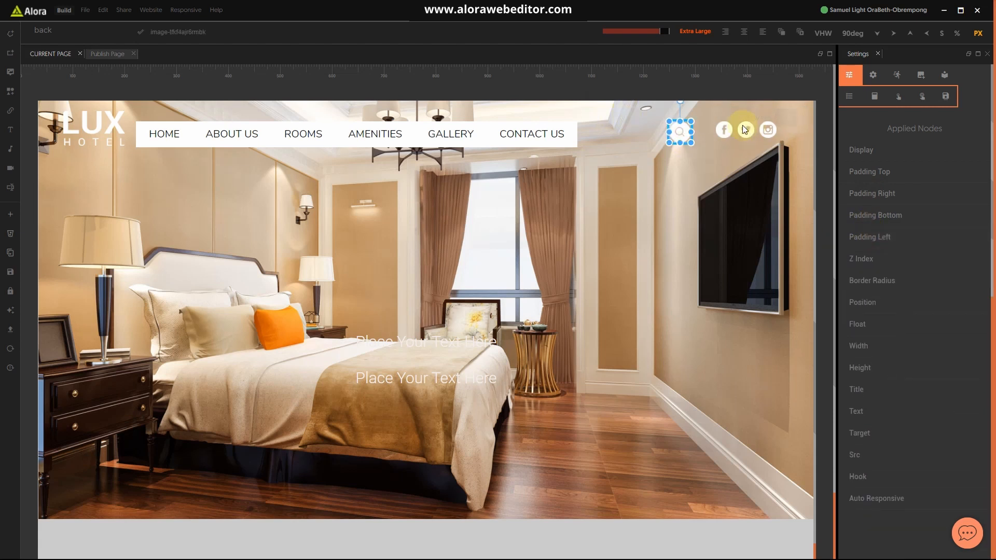
click(872, 238)
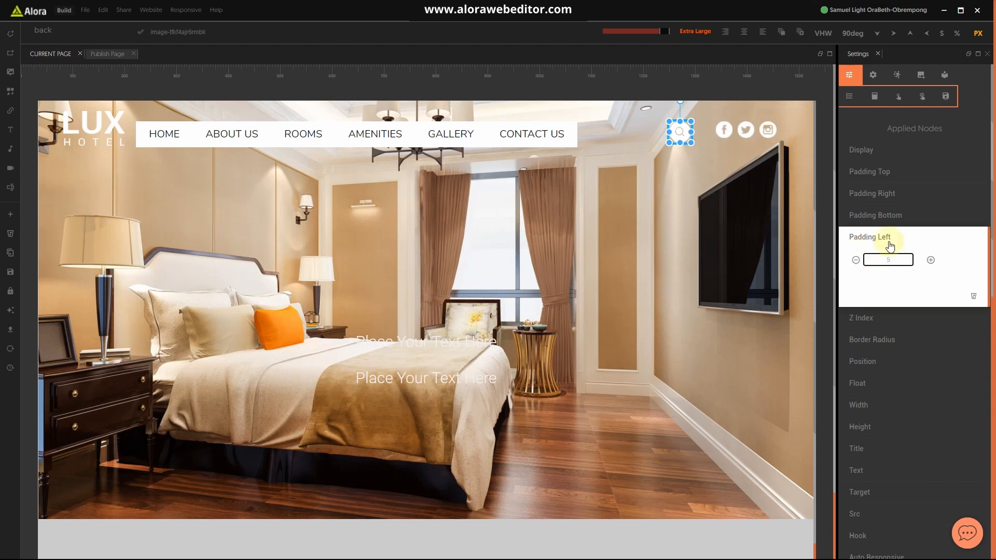
click(877, 194)
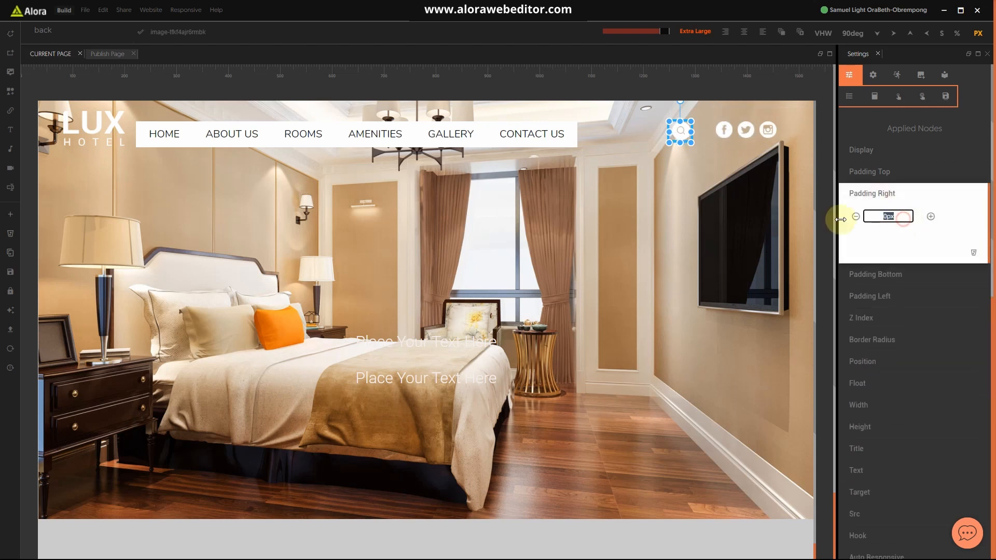
click(878, 195)
click(774, 230)
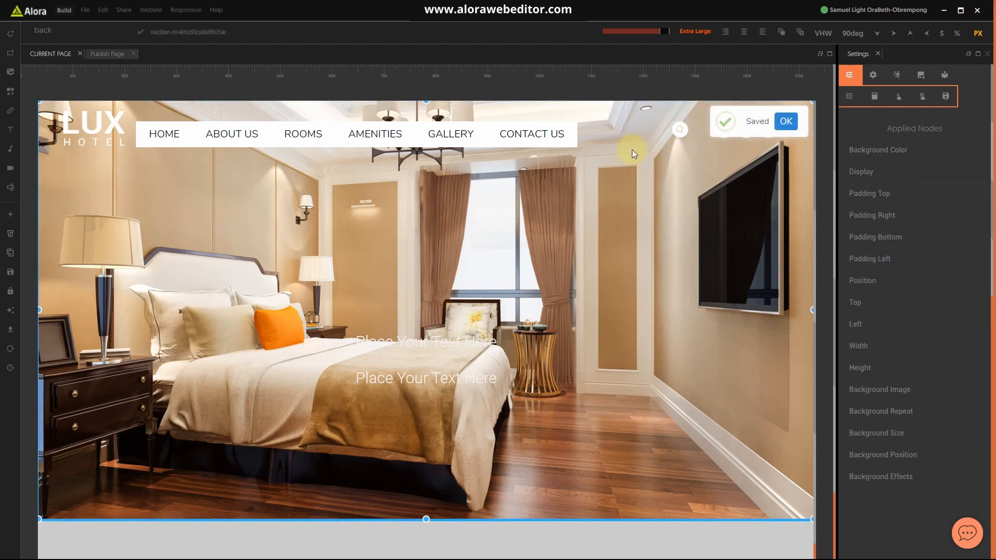
click(786, 144)
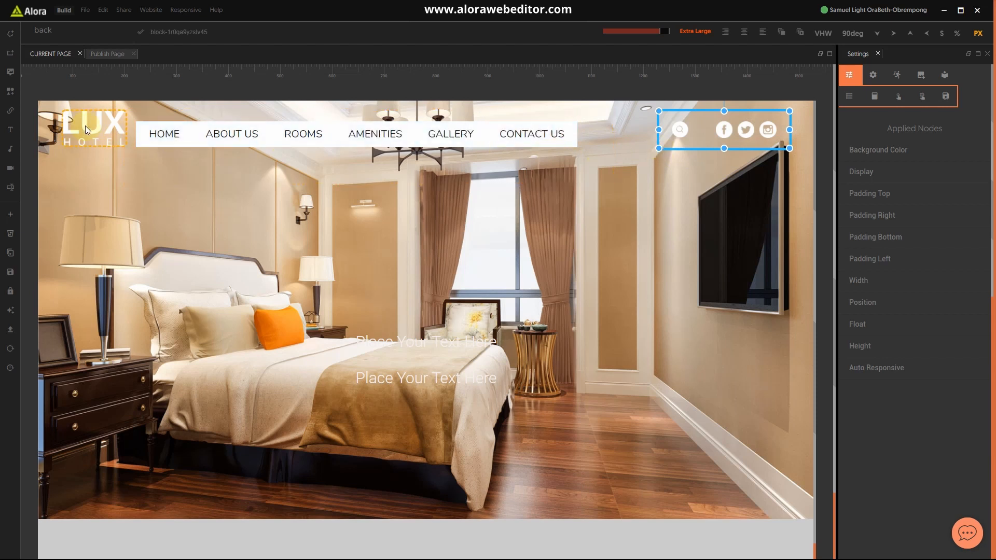
click(117, 235)
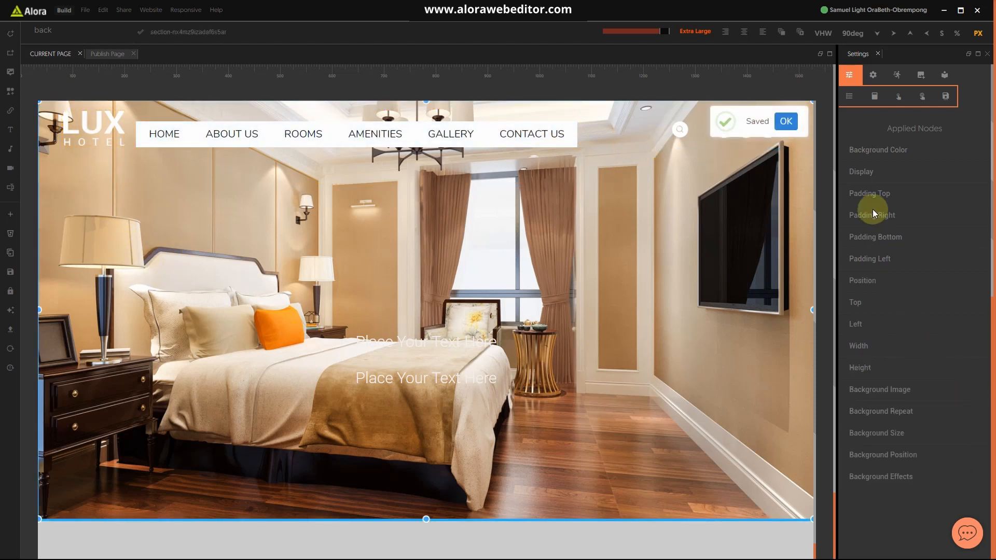
Try top paddings of 60 px and 40 px on the full-page section
click(871, 194)
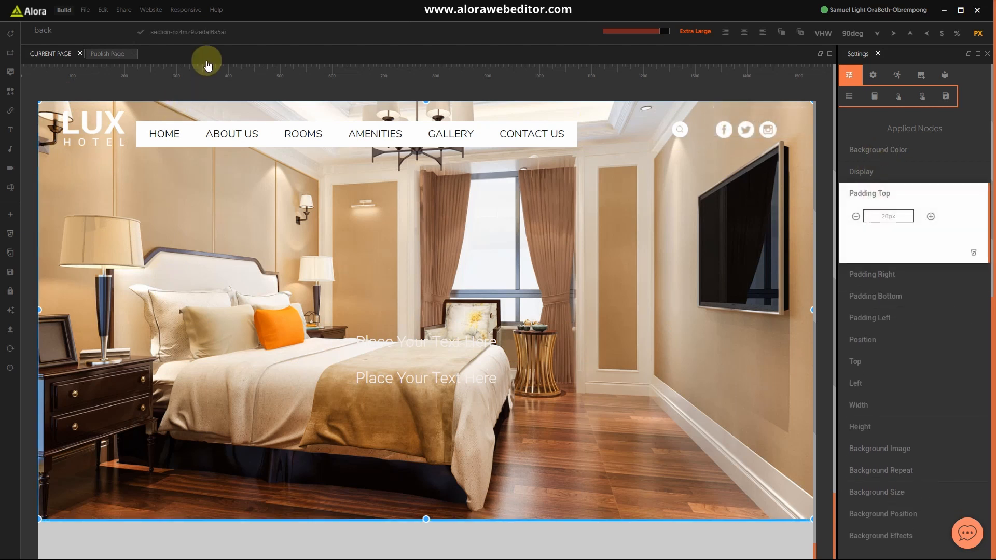
text(60)
click(897, 195)
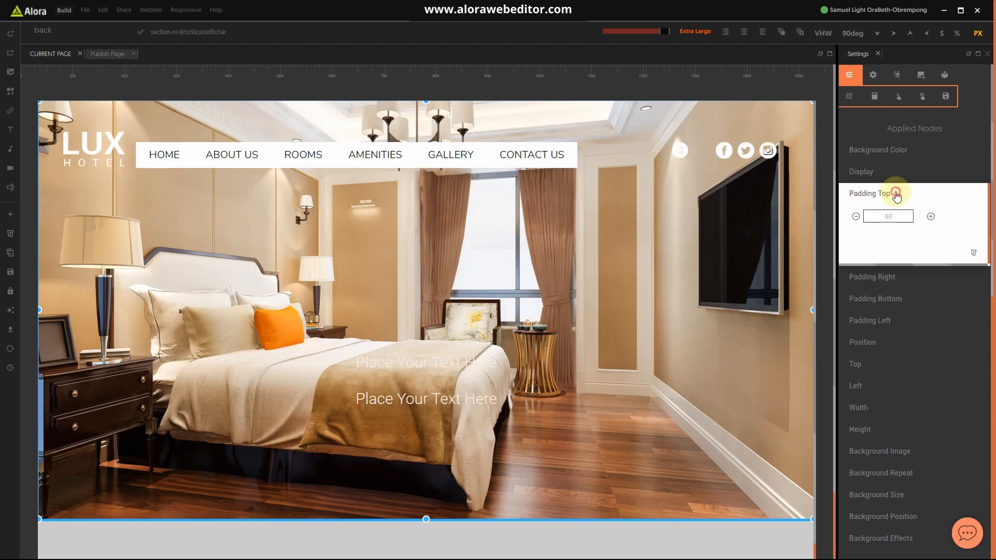
click(883, 197)
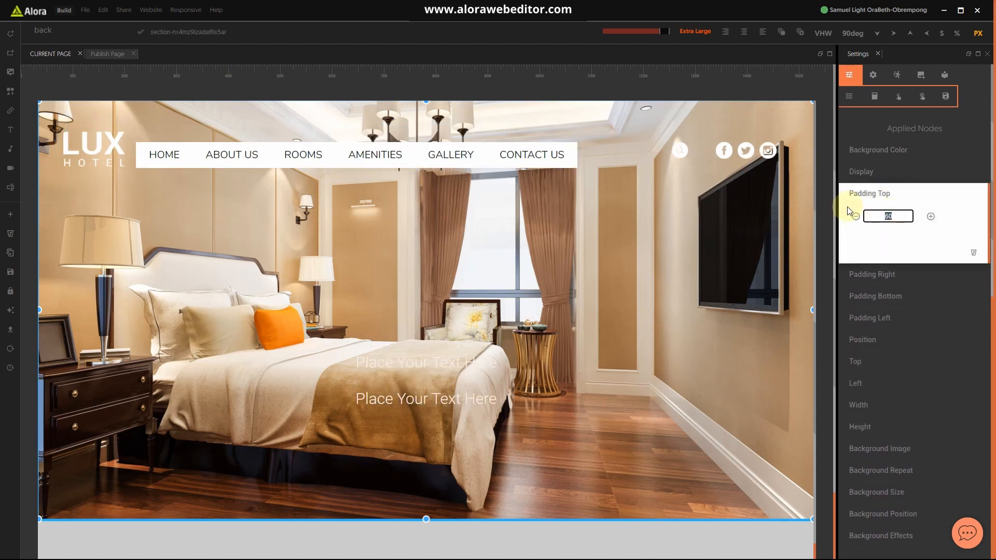
click(883, 194)
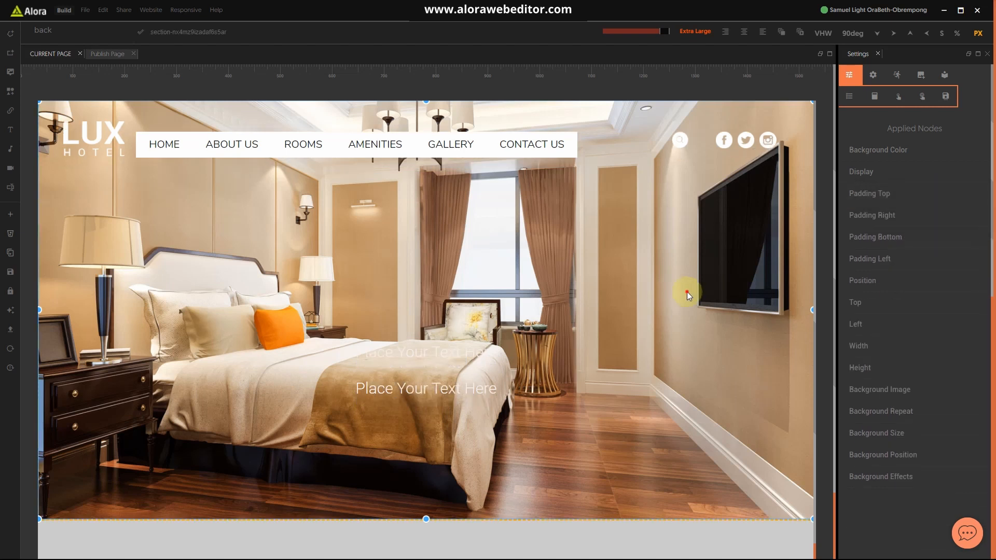
Compare the header spacing with the Hotel website.jpg reference and set the full-page section's top padding back to 60 px
key(super)
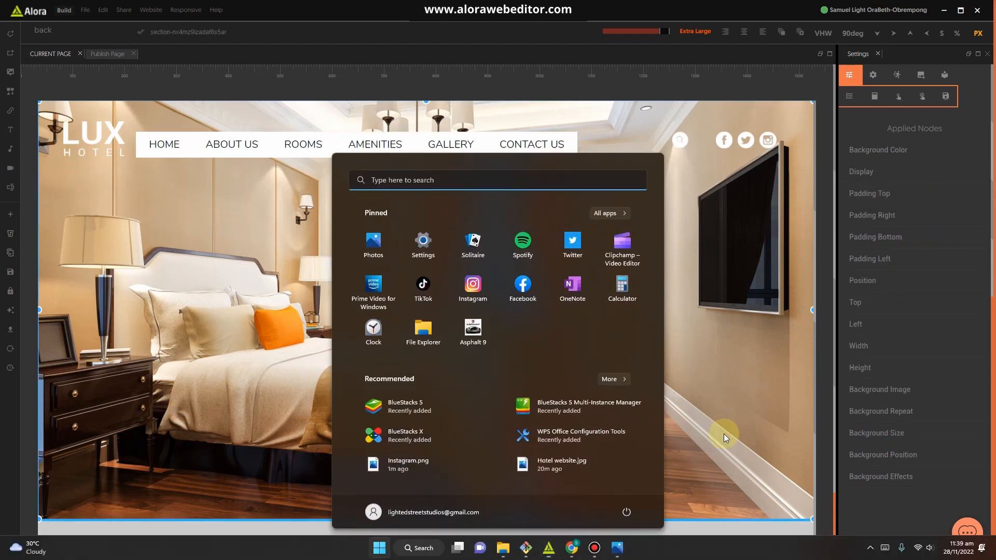
click(622, 554)
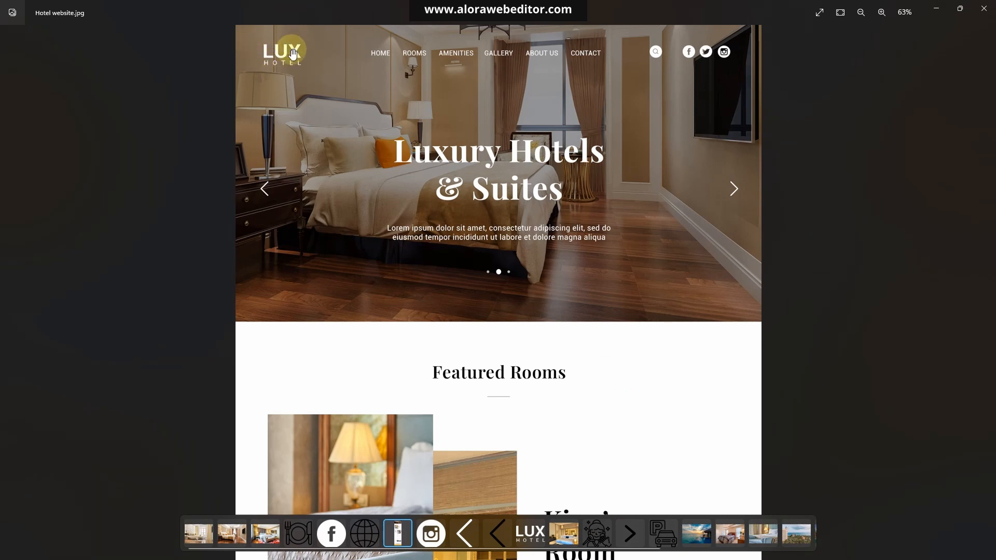
click(936, 10)
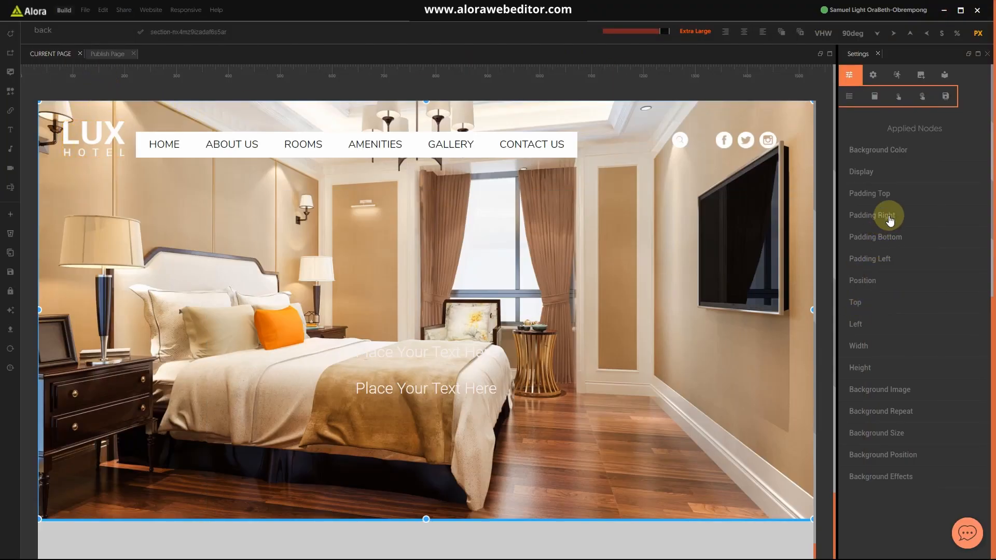
click(882, 199)
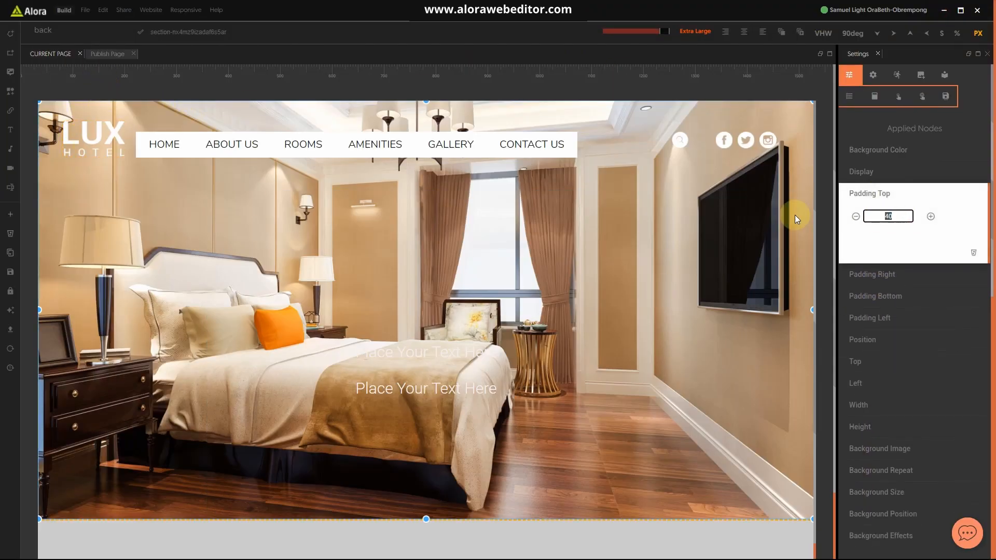
click(860, 194)
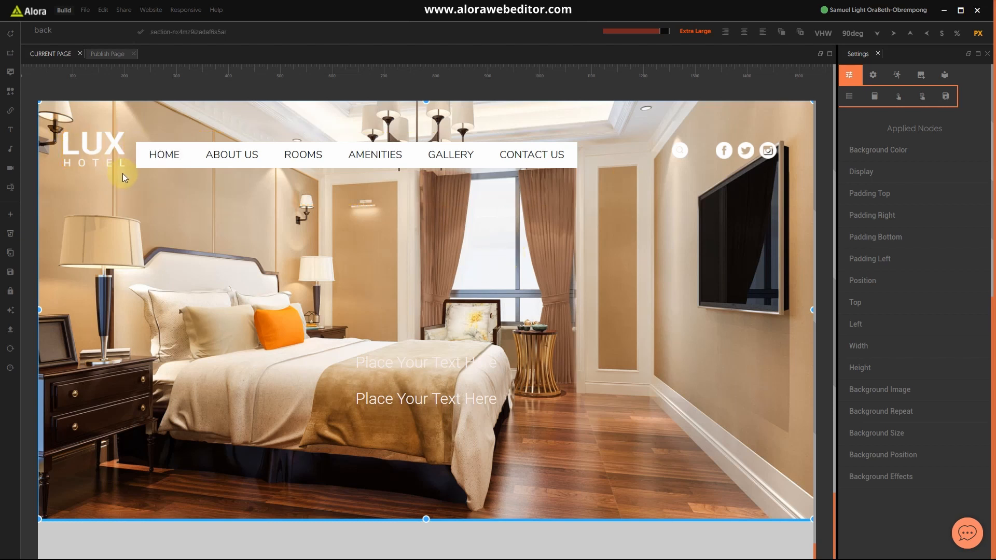
Add a Text Align property to the navigation menu block and set it to center
click(187, 195)
click(83, 29)
drag(83, 29, 4, 24)
text(text)
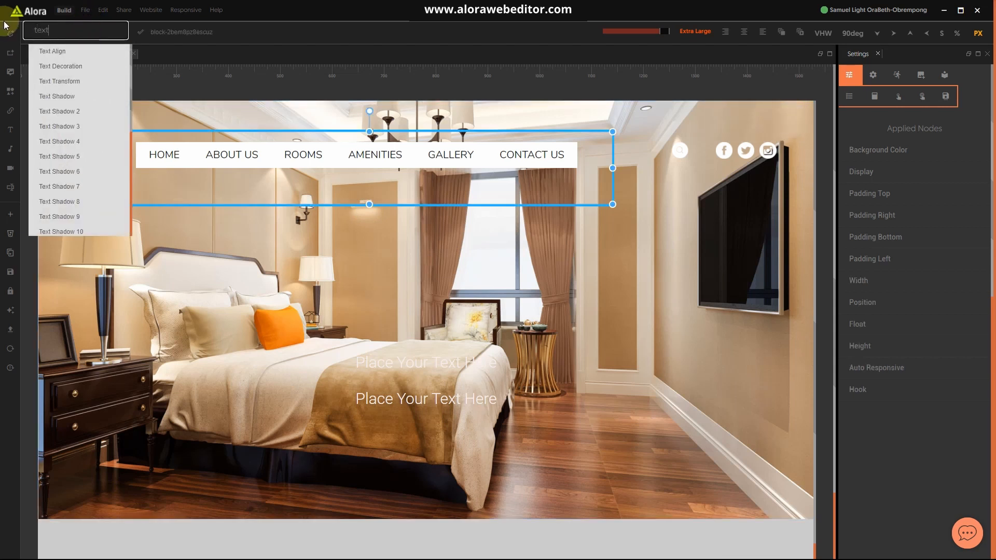
click(56, 52)
click(878, 369)
click(880, 390)
click(880, 406)
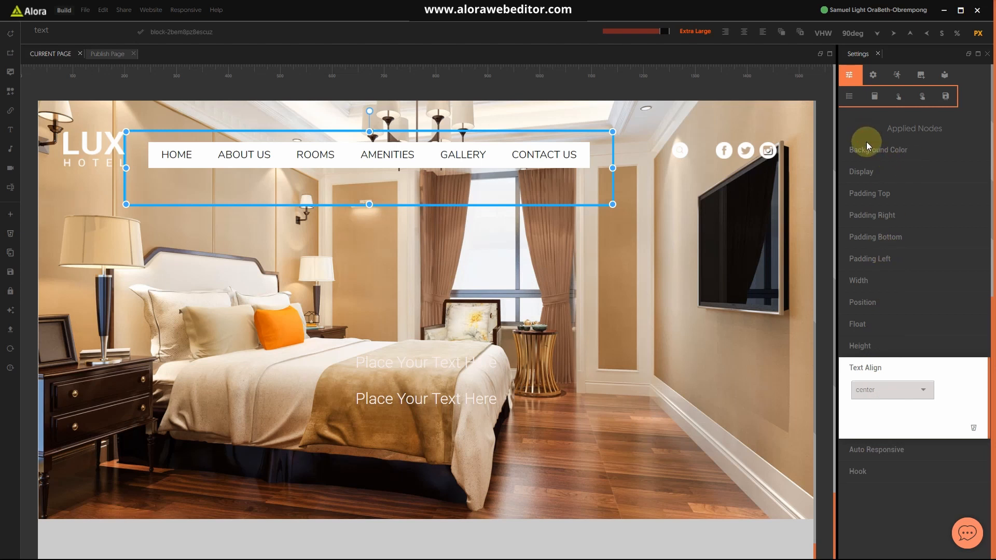
click(882, 371)
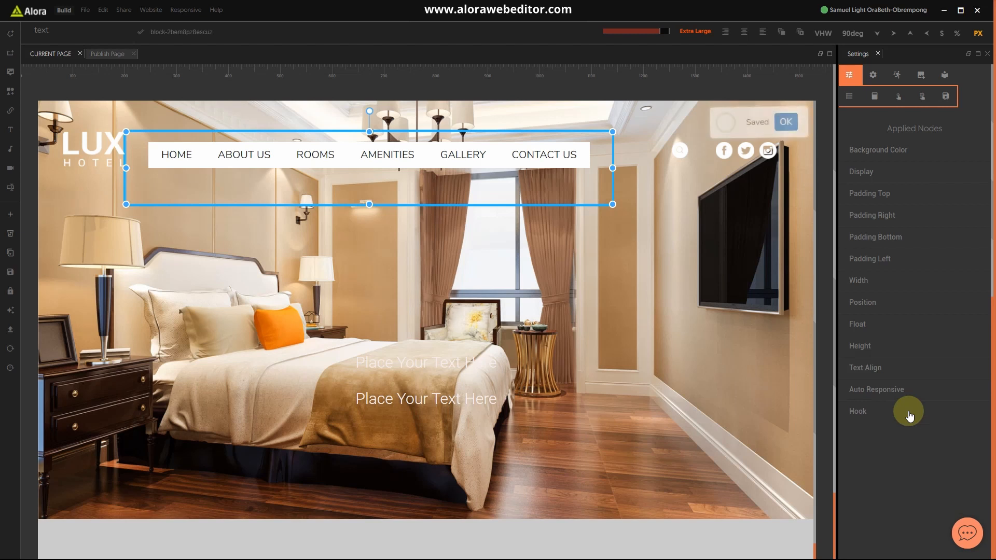
Shorten the navigation menu block by raising its lower edge closer to the menu items, and reselect the full-page section
click(575, 265)
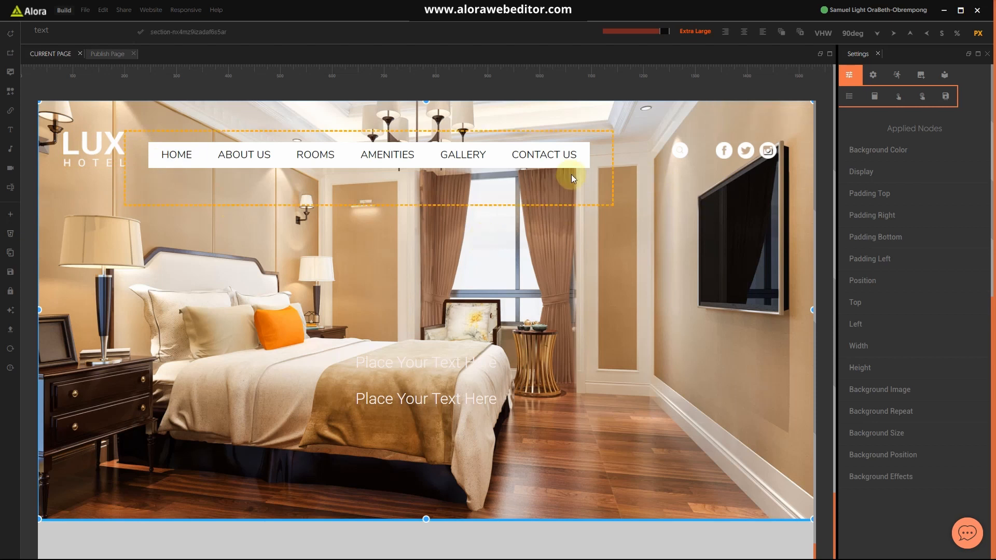
click(363, 200)
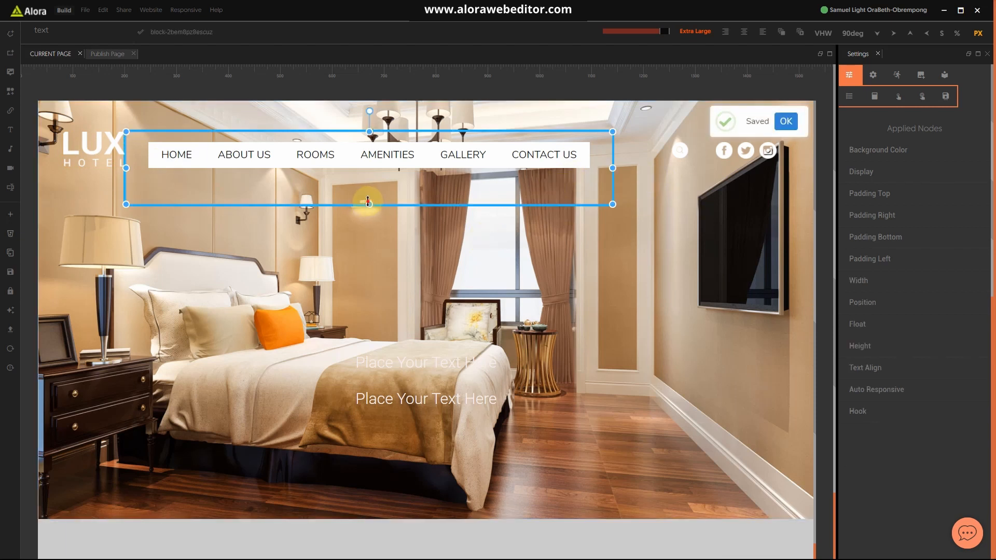
drag(367, 203, 368, 174)
click(724, 201)
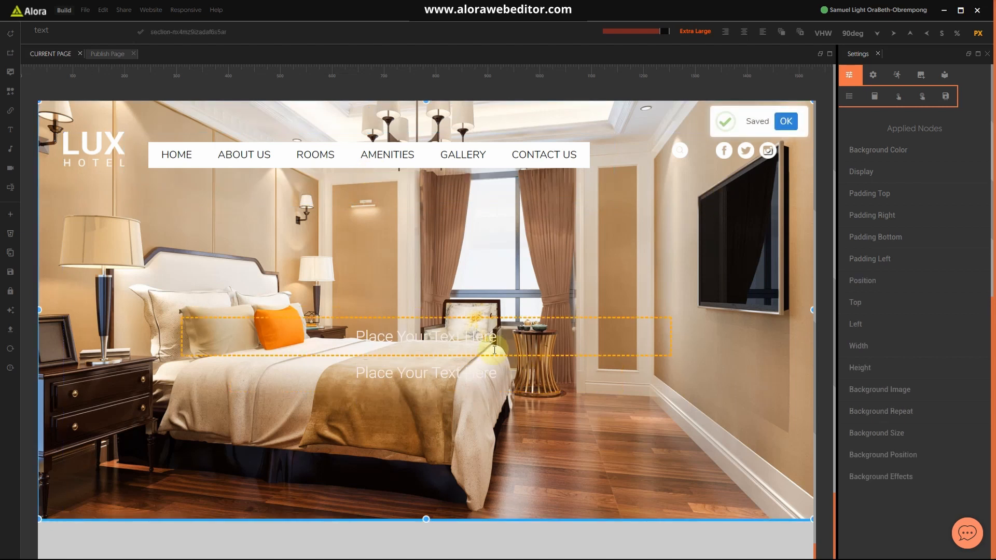
Apply the Hotel H1 web style to the upper placeholder text and the Hotel Body style to the lower one
click(480, 337)
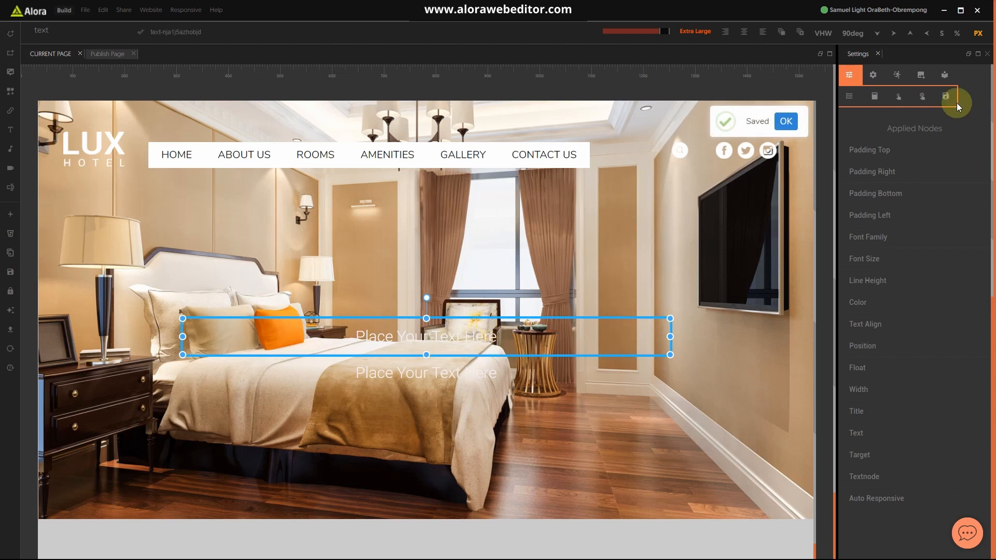
click(924, 97)
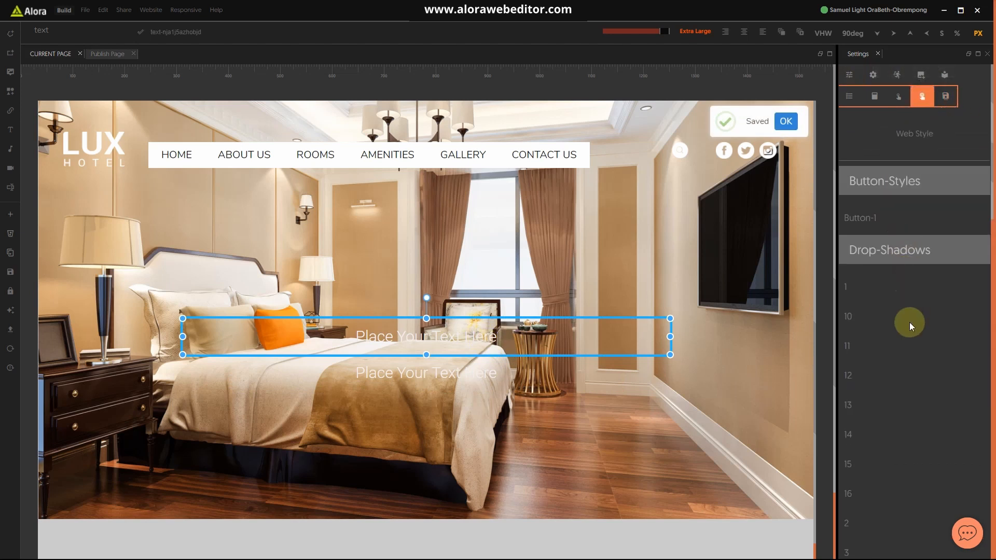
scroll(910, 327, down, 5)
scroll(910, 331, down, 5)
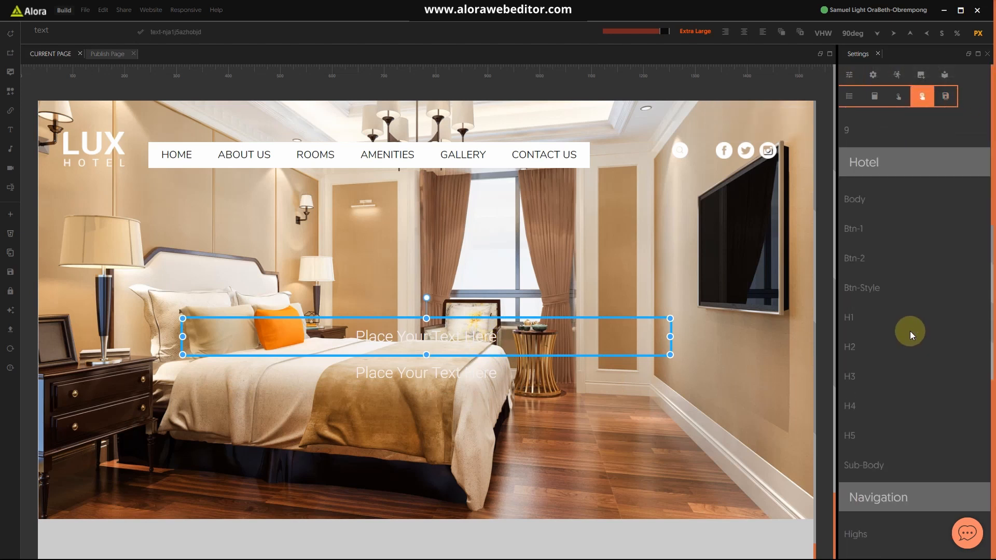
click(848, 315)
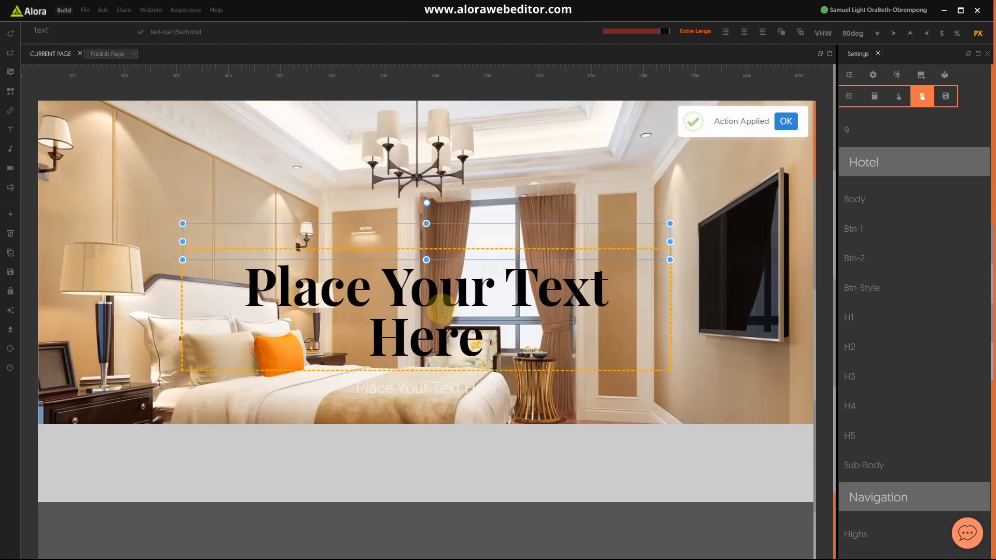
click(427, 374)
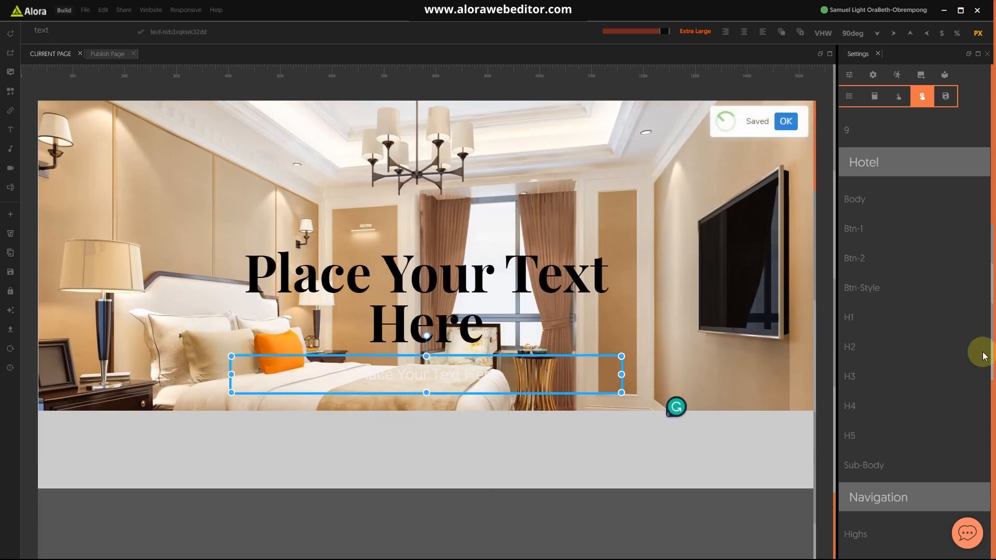
click(853, 201)
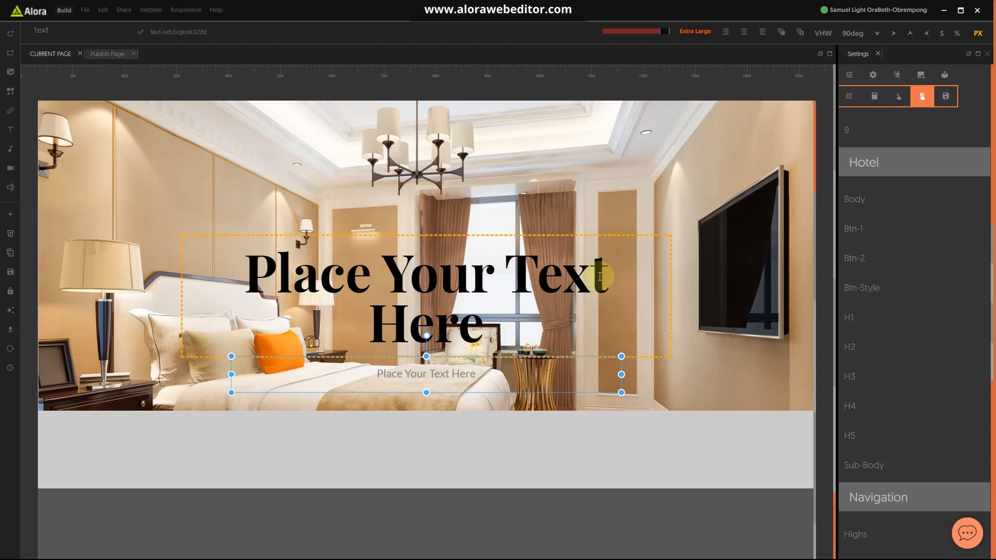
scroll(568, 208, up, 2)
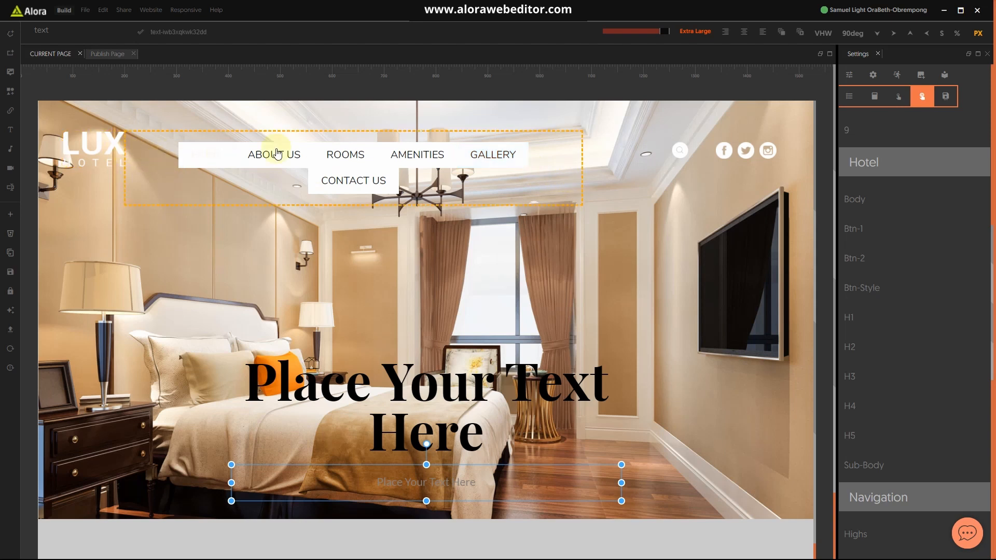
scroll(363, 352, down, 2)
scroll(363, 353, up, 2)
scroll(361, 352, down, 2)
scroll(358, 348, up, 2)
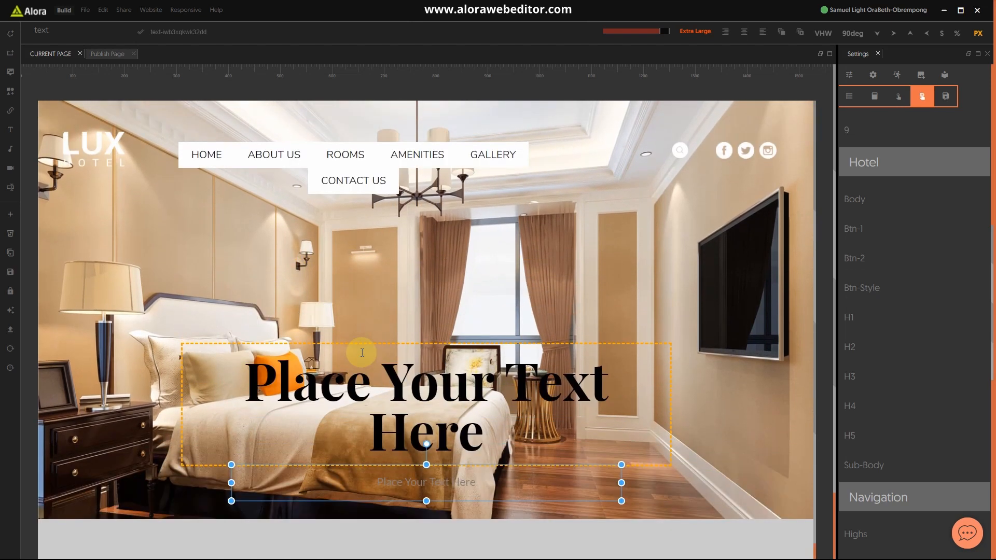
scroll(200, 260, down, 1)
scroll(263, 263, up, 1)
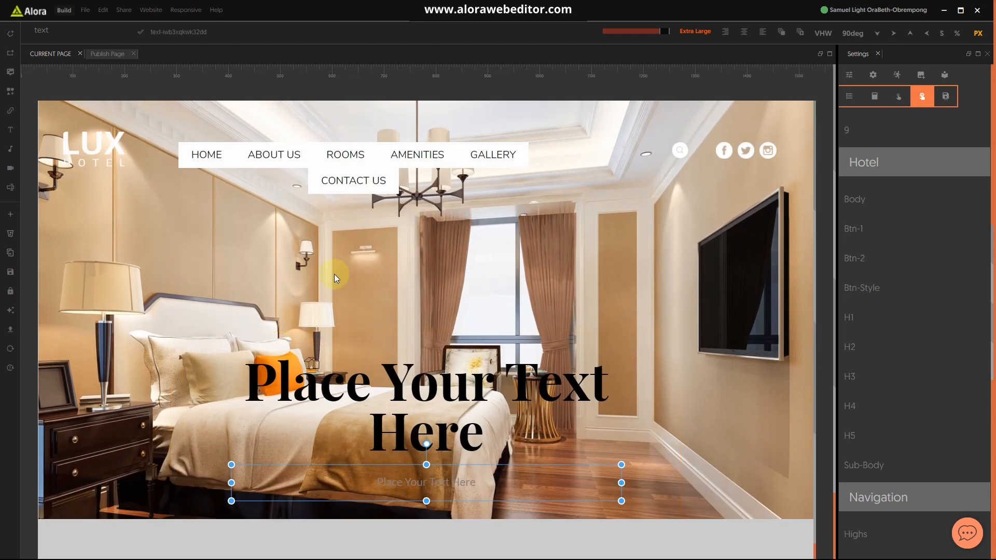
Check the heading wording in the Hotel website.jpg reference and replace the large placeholder heading with "Luxury Hotels & Suites"
click(415, 391)
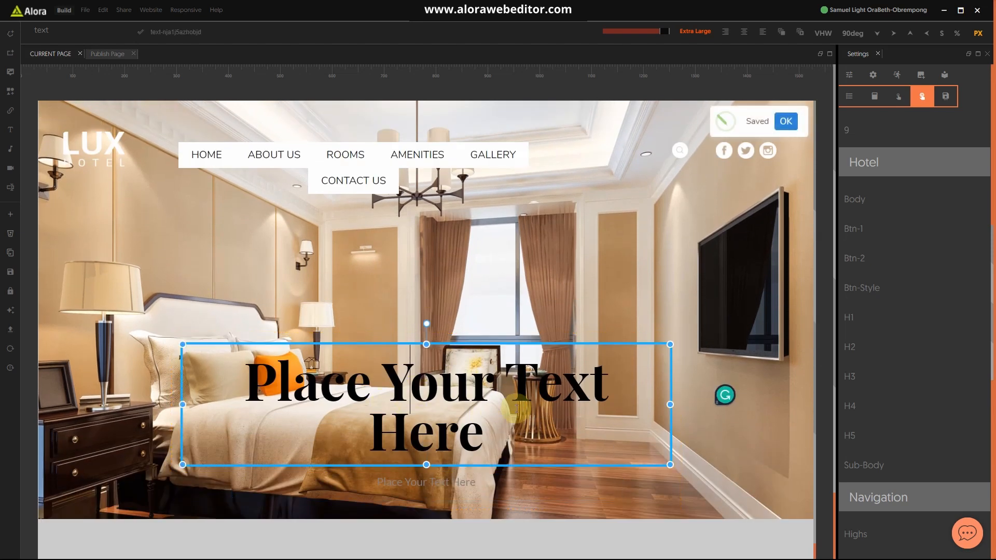
key(super)
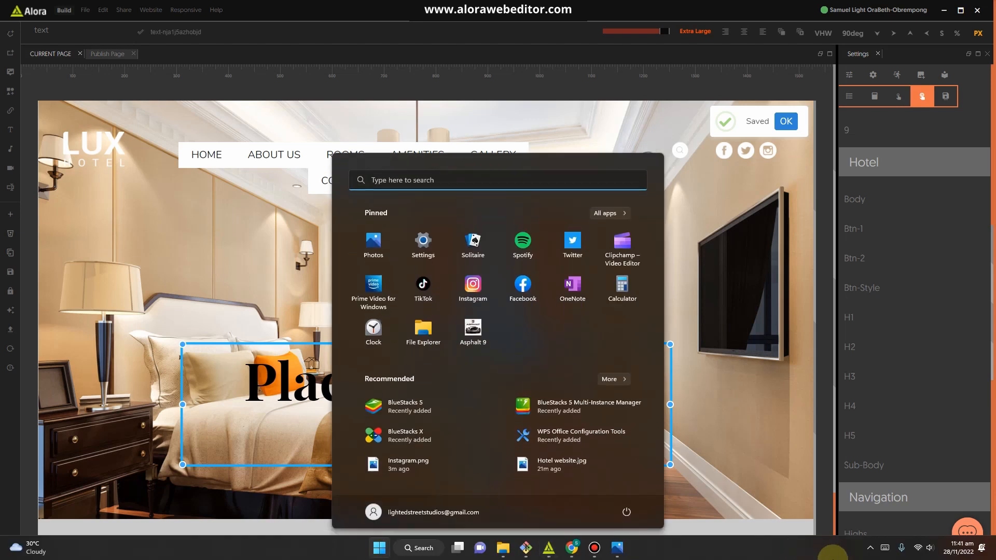
click(621, 548)
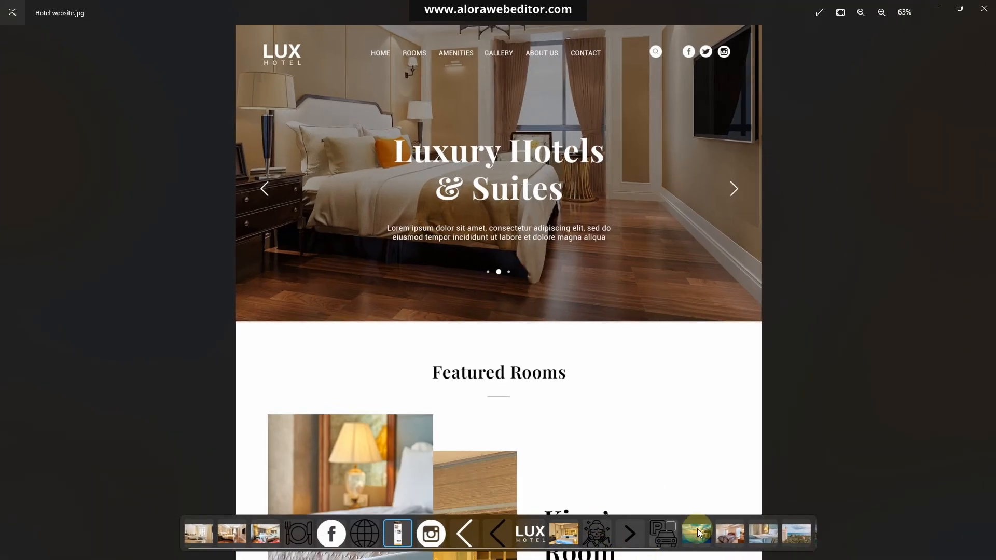
click(931, 8)
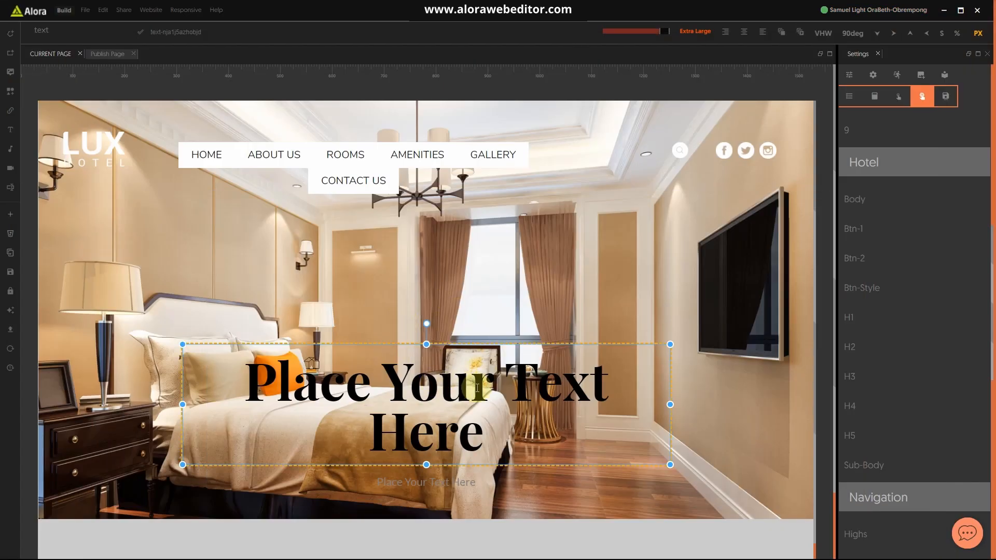
key(ctrl+a)
text(Lux)
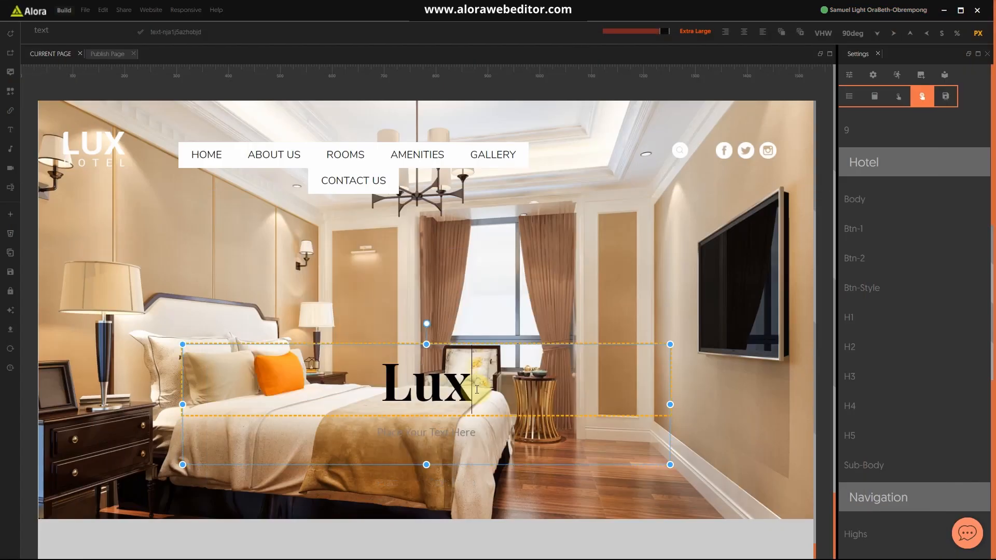
text(ury H)
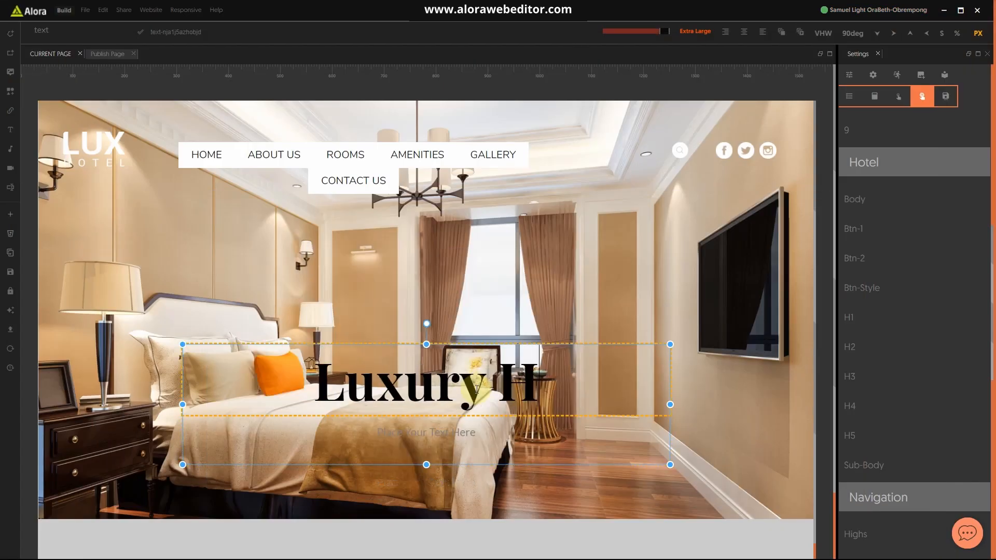
text(otels)
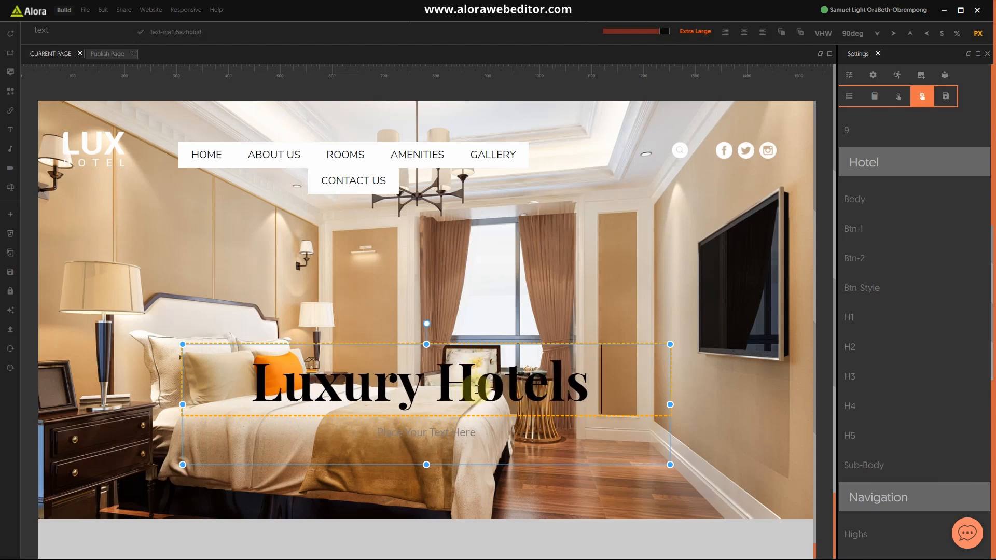
text( & Suites)
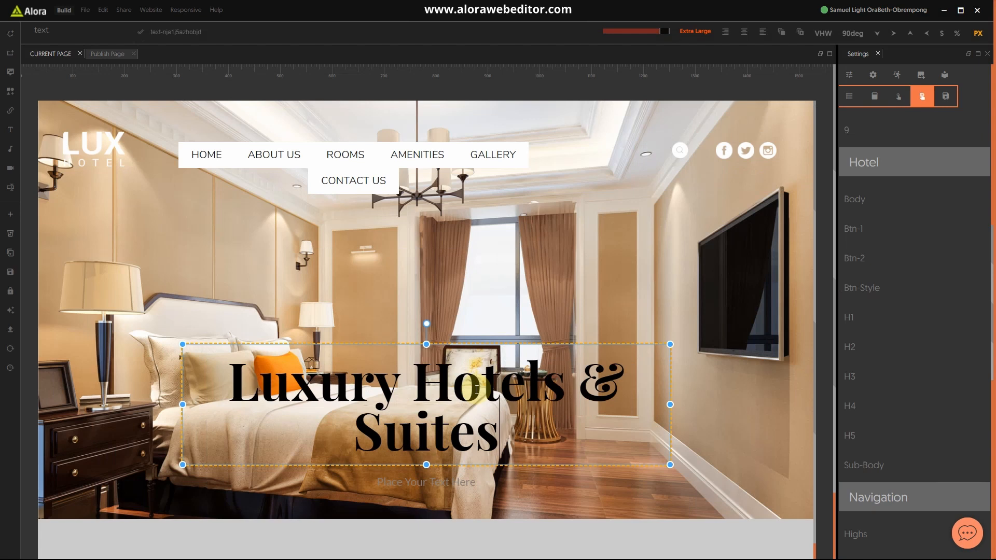
Select the lower placeholder text, switch to Chrome, search for a lorem ipsum generator and open generator.lorem-ipsum.info
click(452, 483)
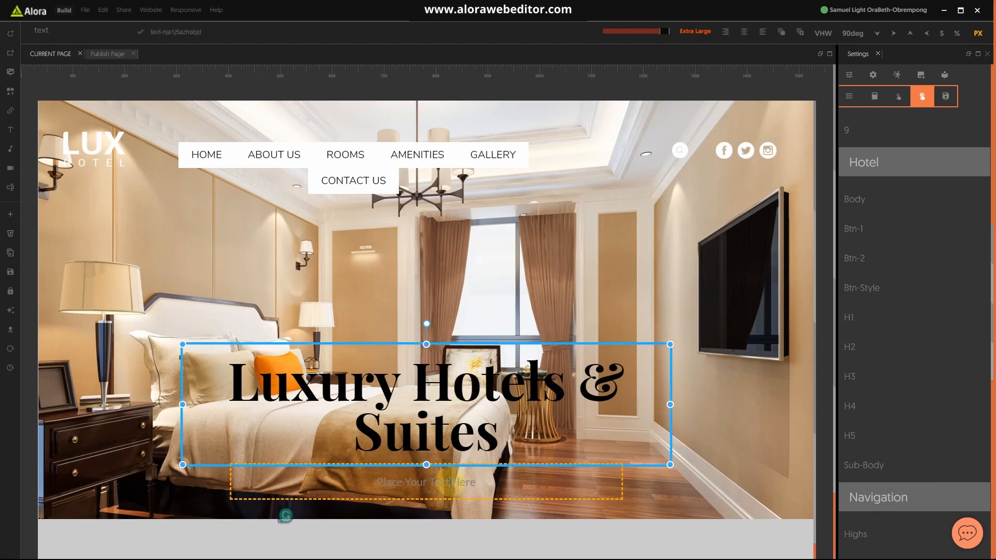
key(super)
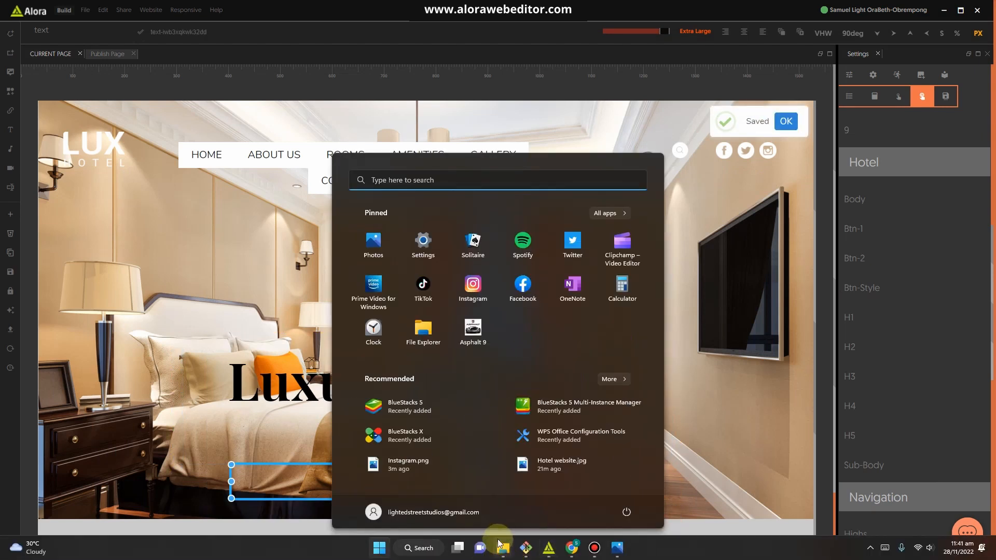
mouse_move(572, 550)
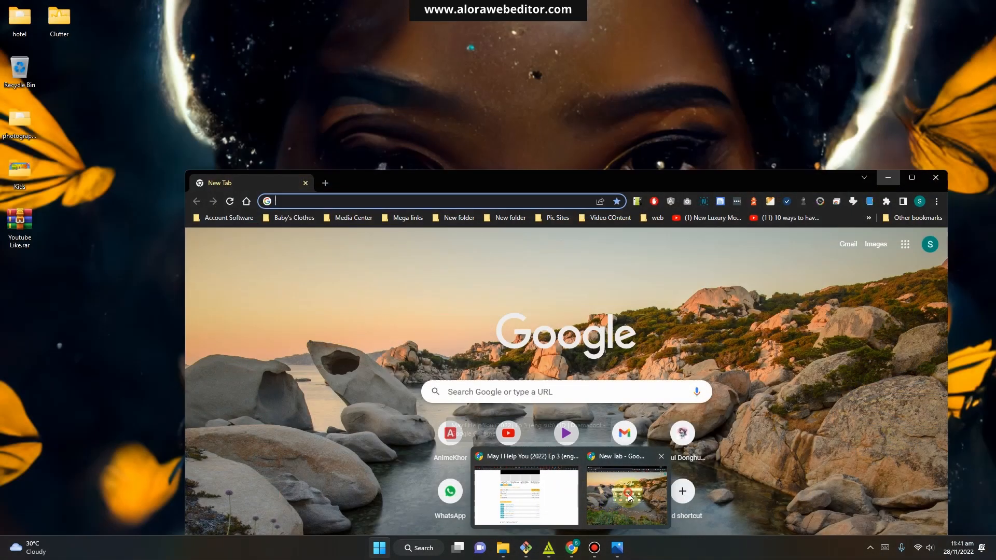
click(625, 495)
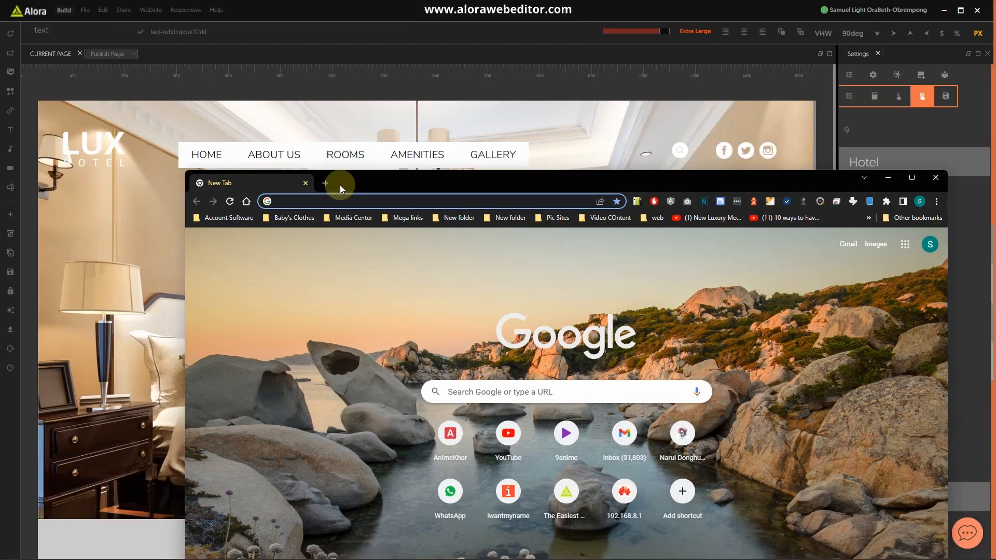
click(315, 204)
text(lorem)
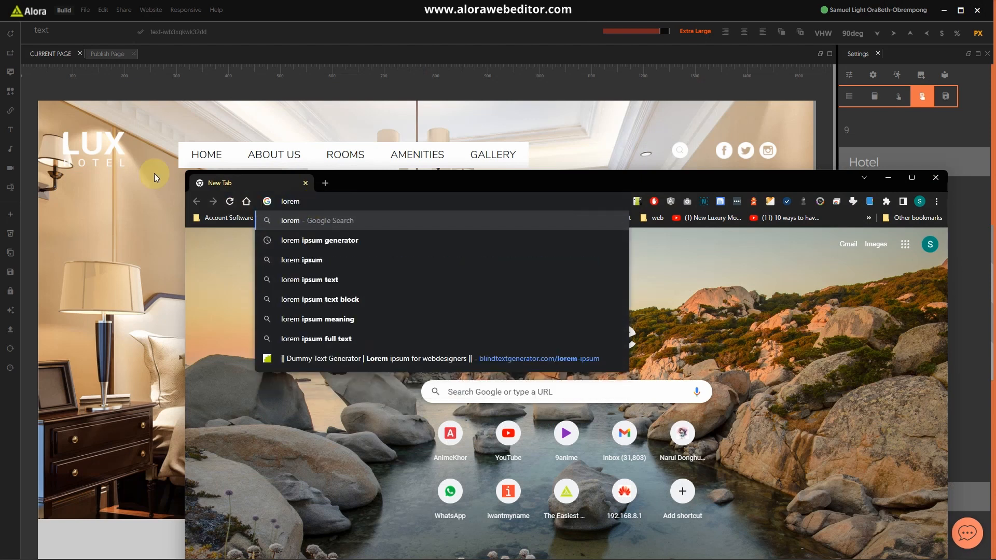
click(319, 241)
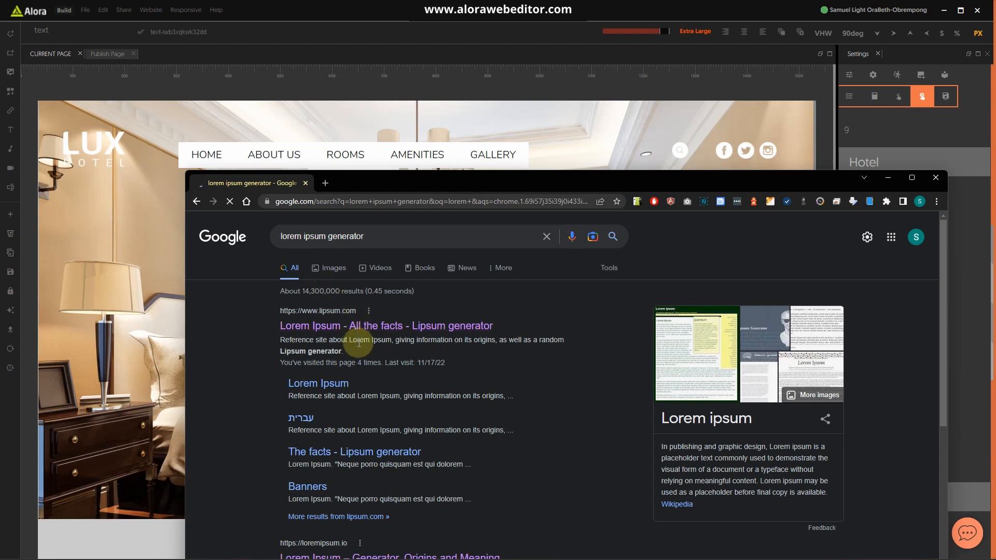
scroll(356, 334, down, 10)
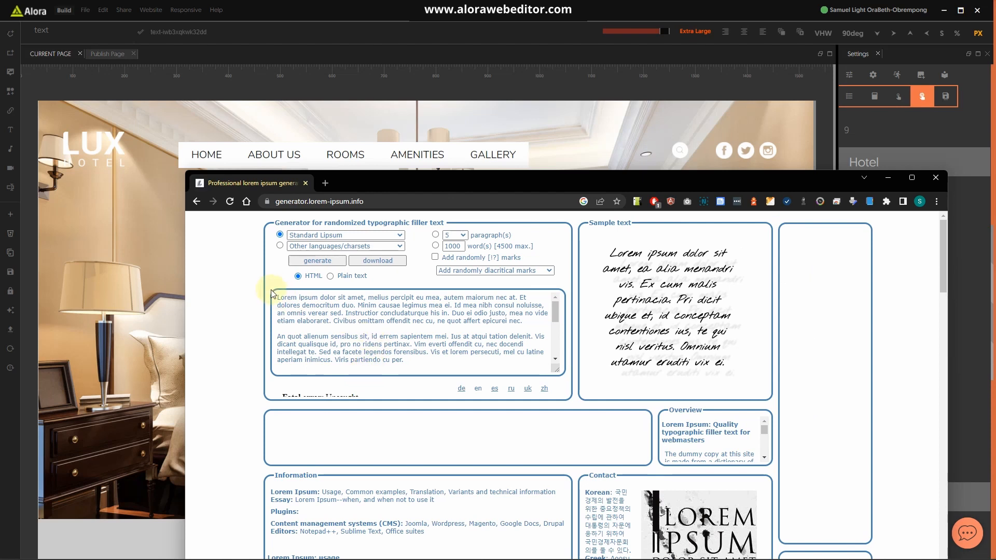
Copy the first two lines of generated lorem ipsum and replace Alora's lower placeholder text with them
drag(276, 297, 548, 303)
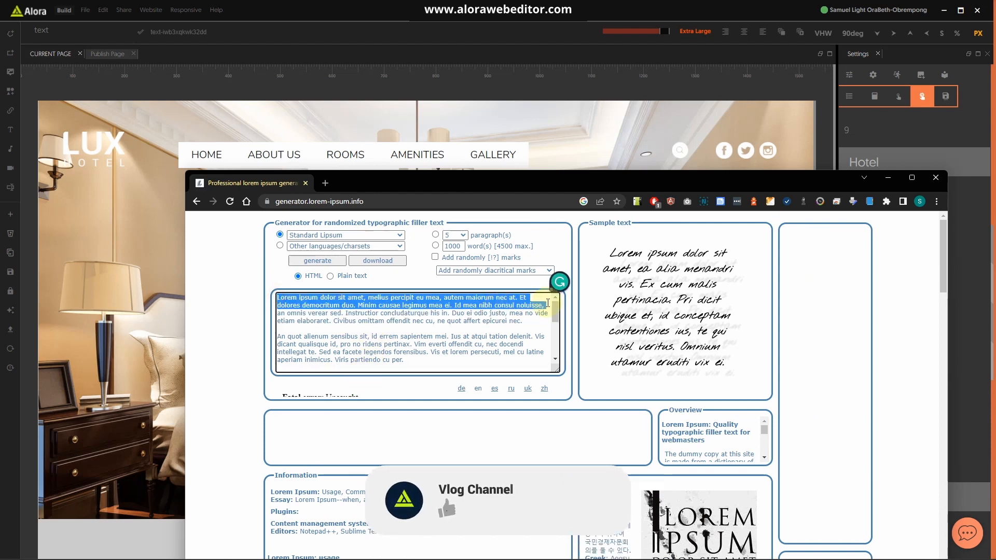
mouse_move(582, 559)
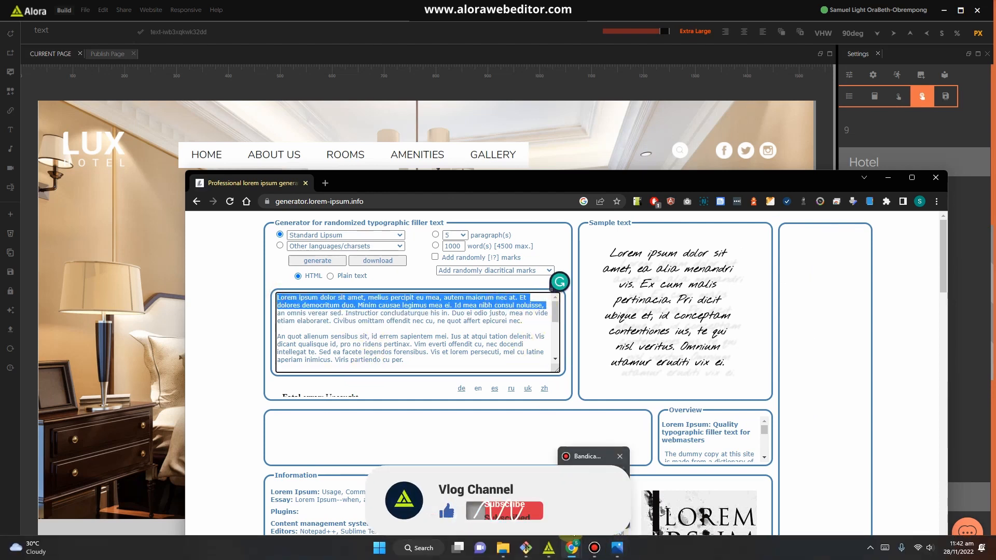
double_click(417, 481)
right_click(417, 481)
click(417, 482)
key(ctrl+a)
key(ctrl+v)
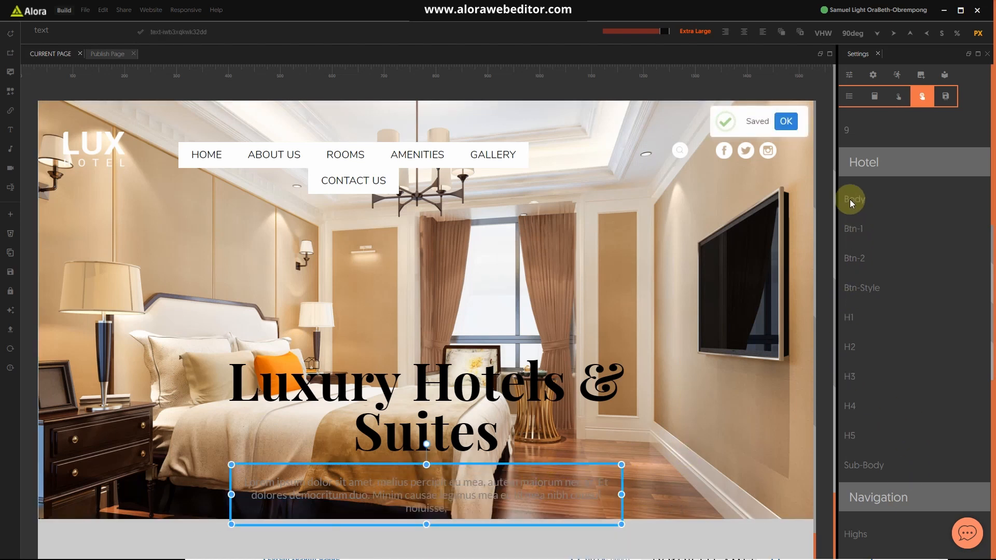
Reduce the lorem ipsum text's font size slightly and set its line height to 23
click(849, 75)
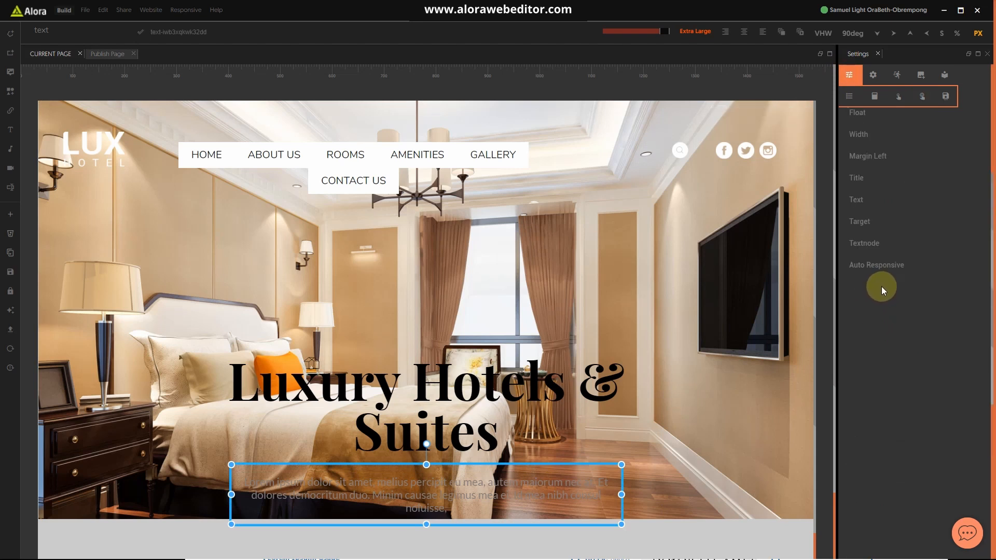
click(864, 188)
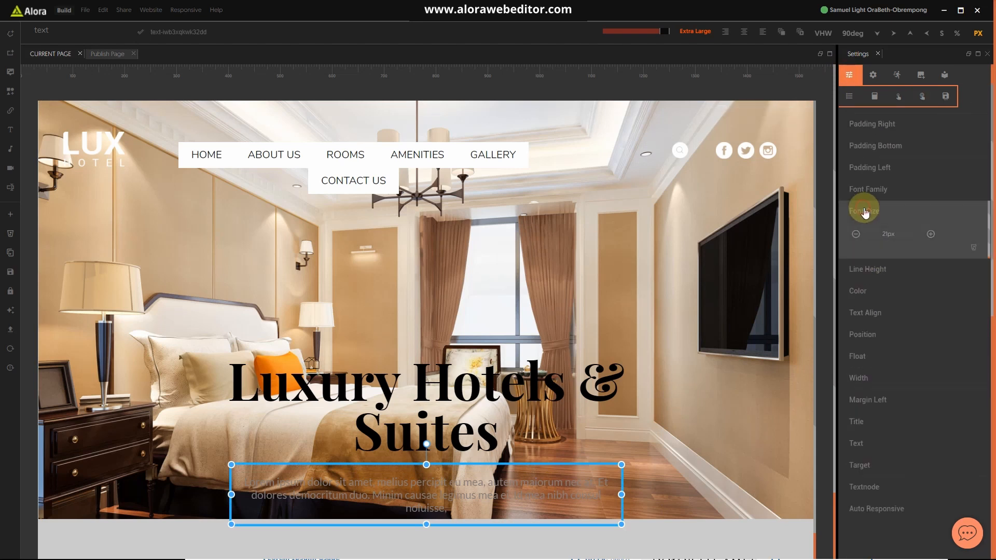
click(856, 235)
click(865, 217)
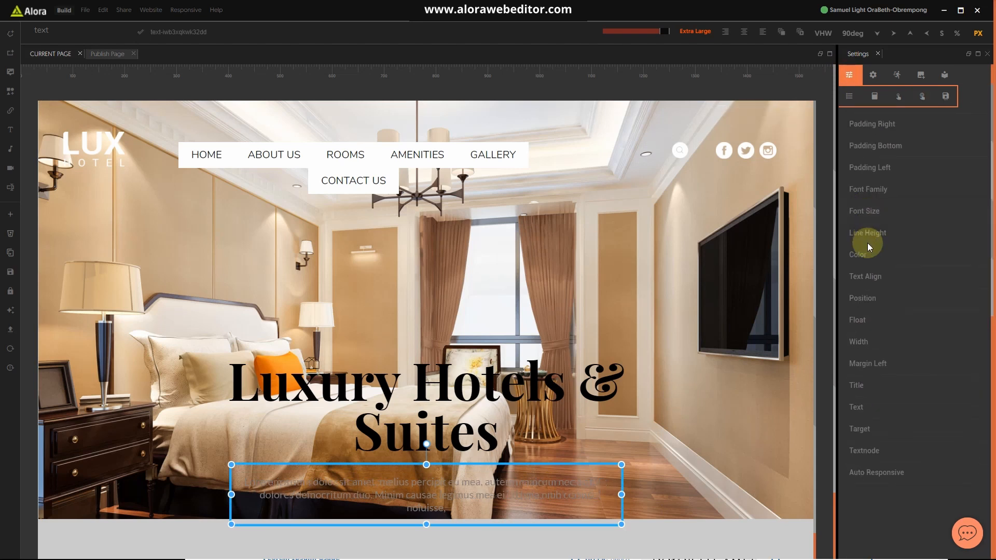
click(857, 255)
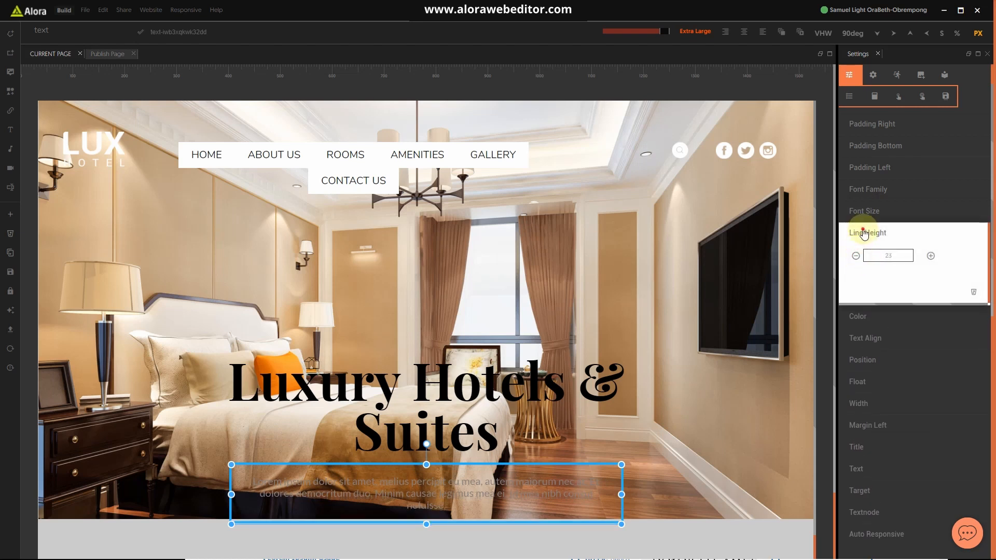
click(861, 232)
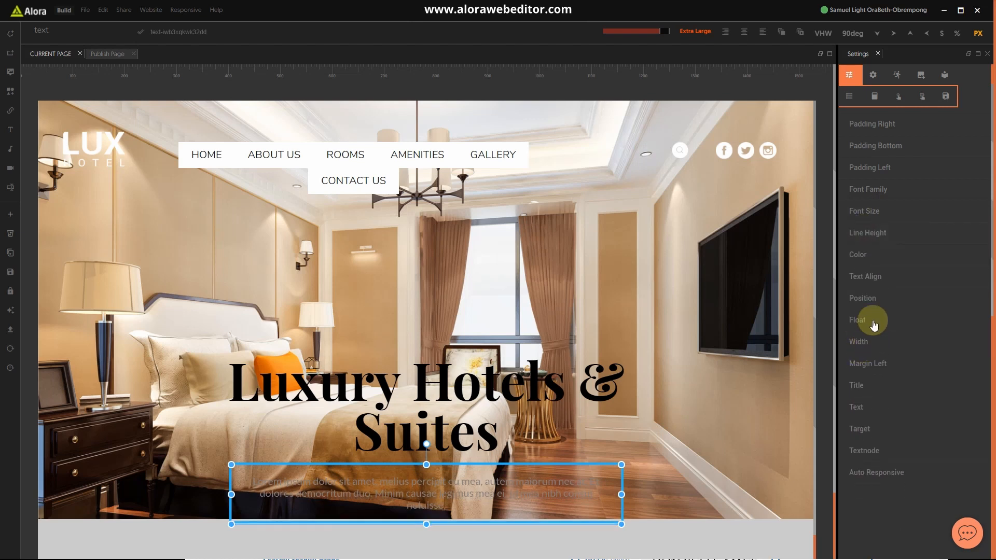
Change the lorem ipsum text's color to white
click(866, 260)
click(860, 273)
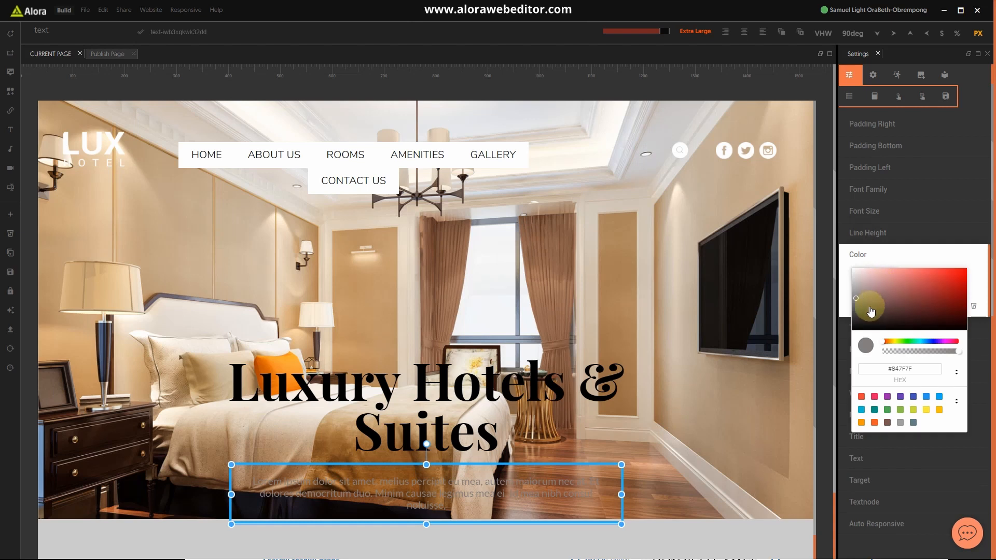
click(856, 274)
click(868, 256)
Change the "Luxury Hotels & Suites" heading's color to #FFFEFE
click(515, 404)
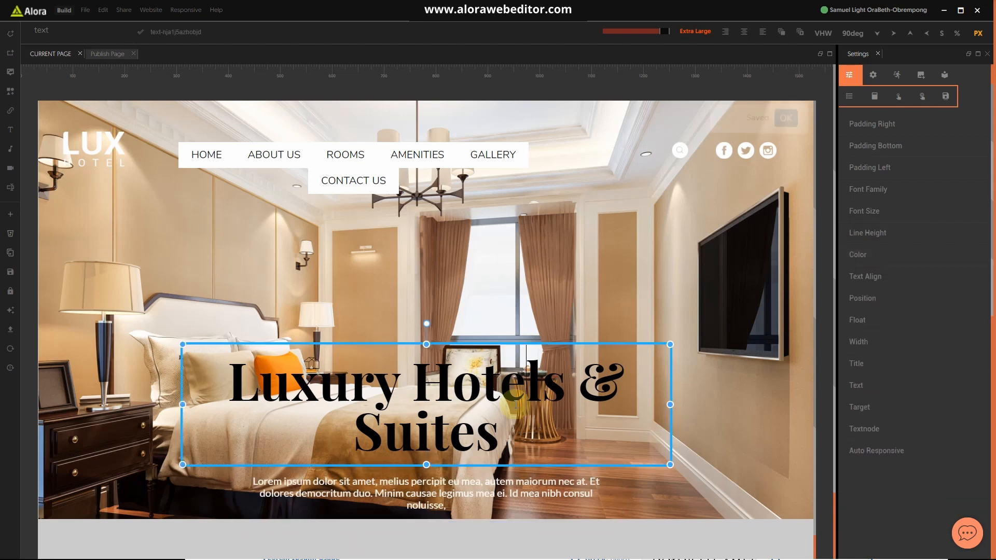
click(879, 260)
click(866, 274)
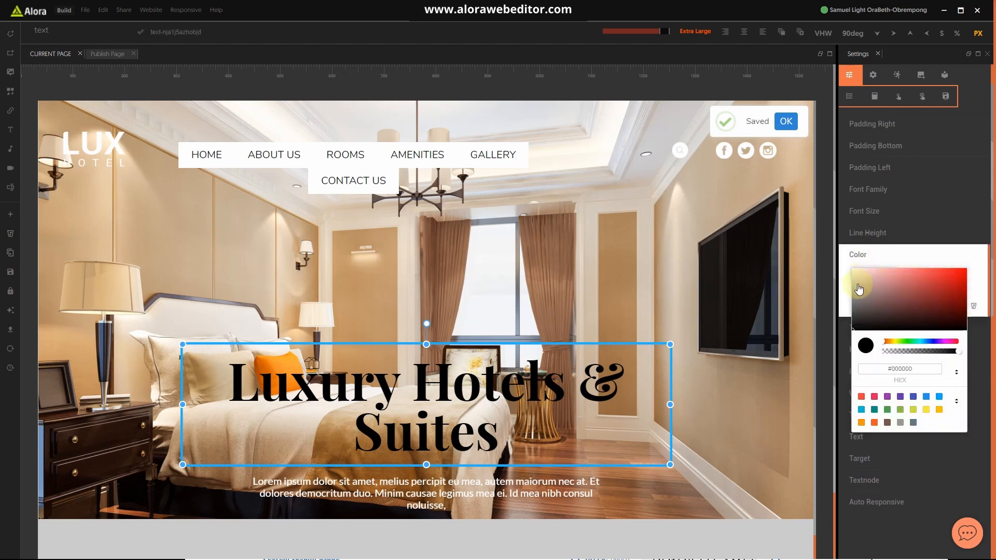
drag(858, 296, 852, 265)
click(841, 273)
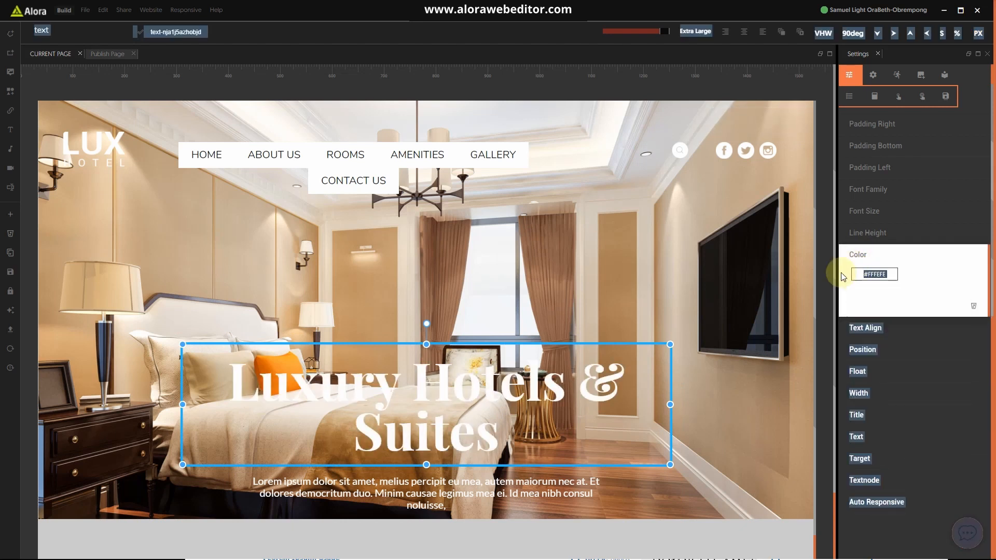
Select the full-page hero section and extend its lower edge well below the lorem ipsum text
click(778, 421)
mouse_move(425, 513)
mouse_down()
mouse_move(426, 398)
mouse_move(422, 511)
mouse_up()
scroll(570, 445, down, 4)
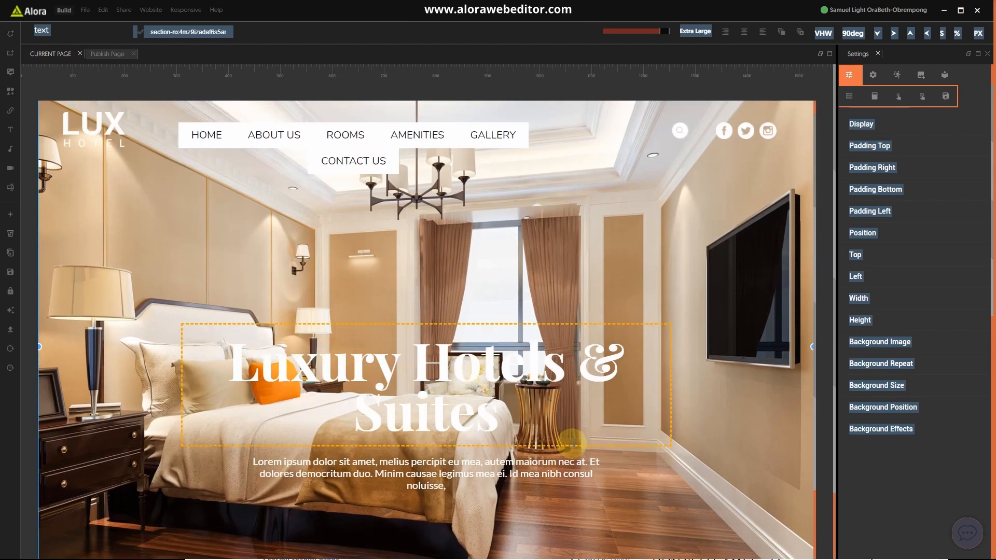
scroll(571, 444, up, 4)
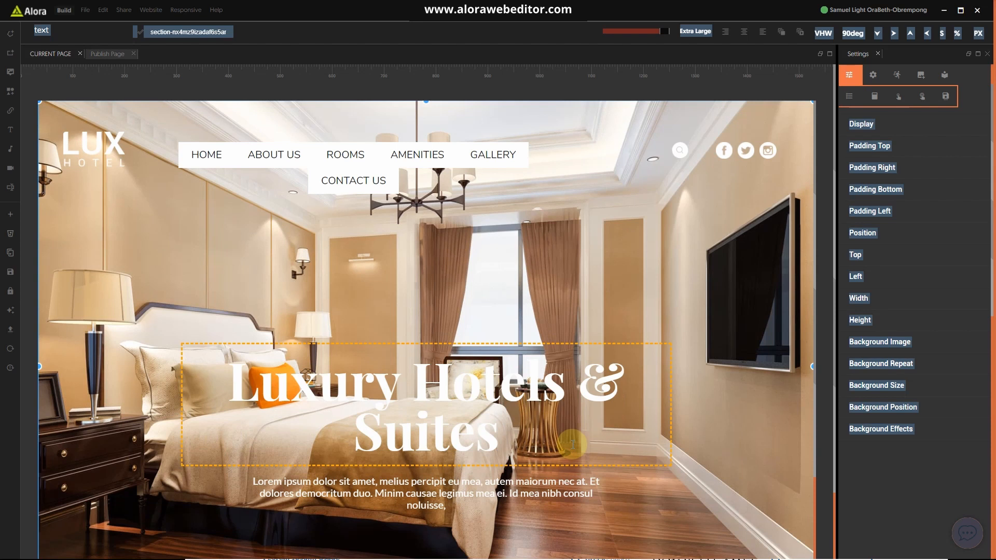
Switch the units to percentage, set the navigation menu block's width to 68%, and save the page
drag(666, 31, 643, 31)
scroll(567, 189, down, 3)
scroll(571, 193, up, 3)
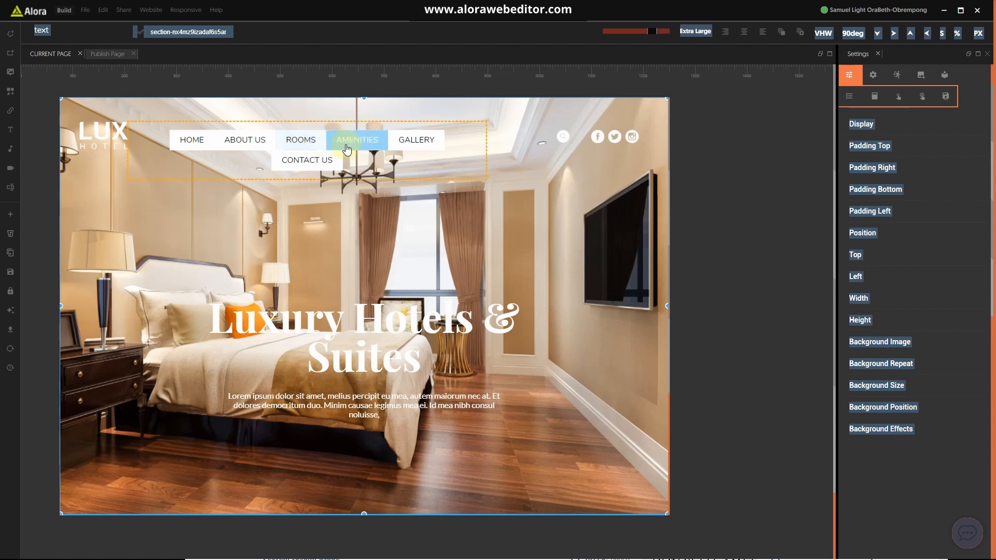
click(481, 164)
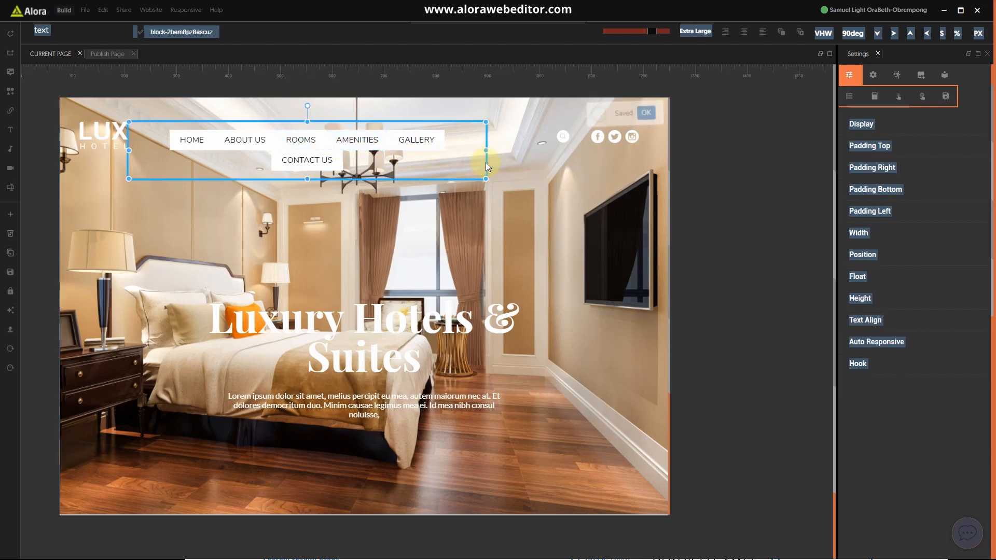
click(862, 232)
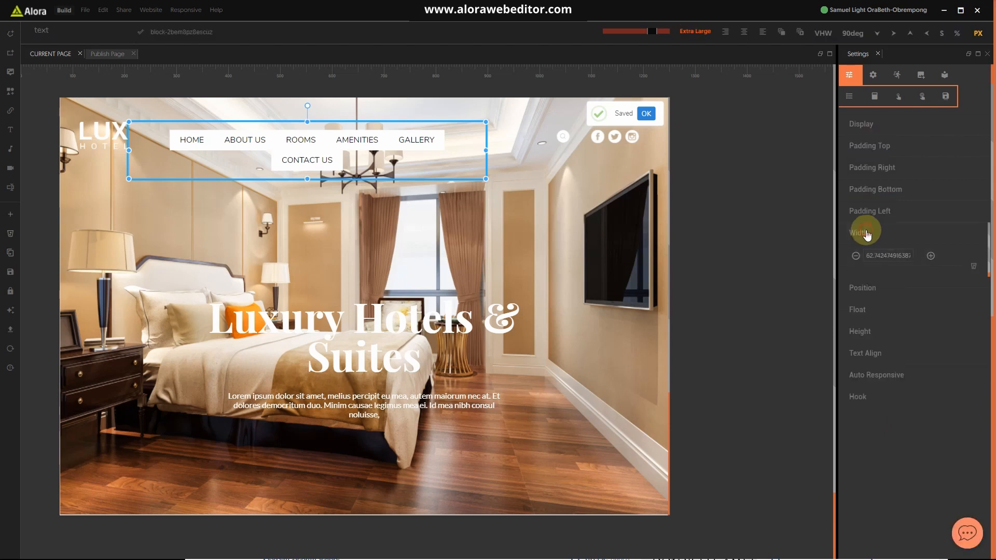
click(958, 37)
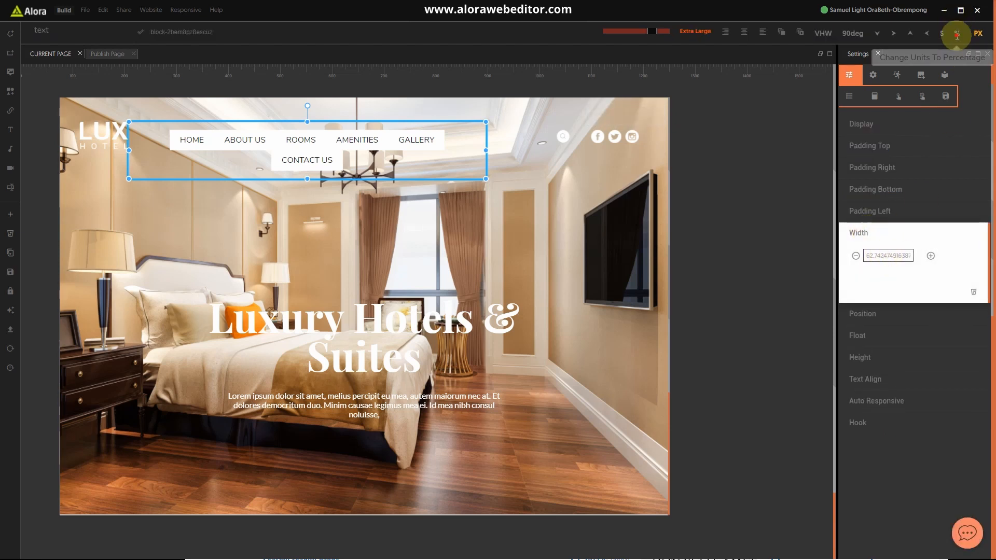
click(901, 256)
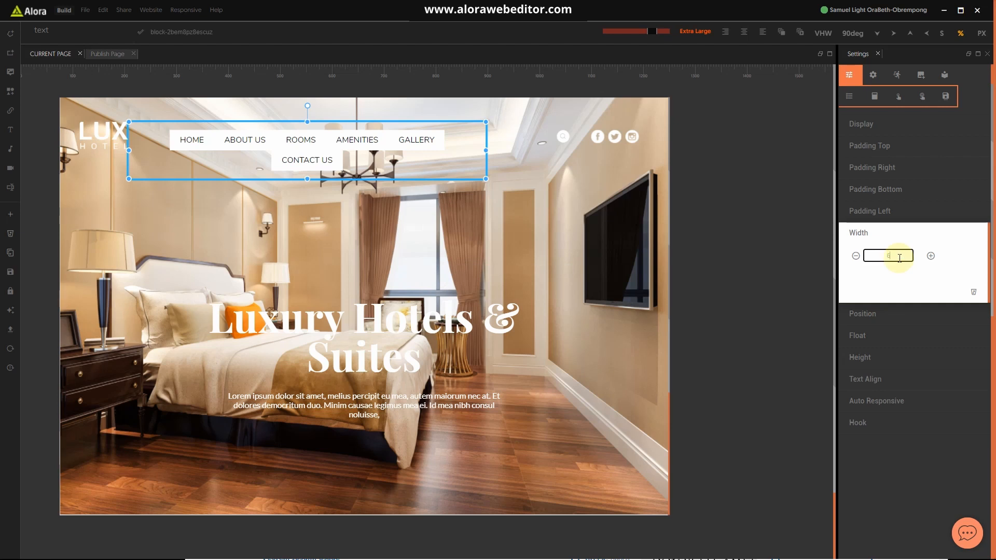
click(931, 256)
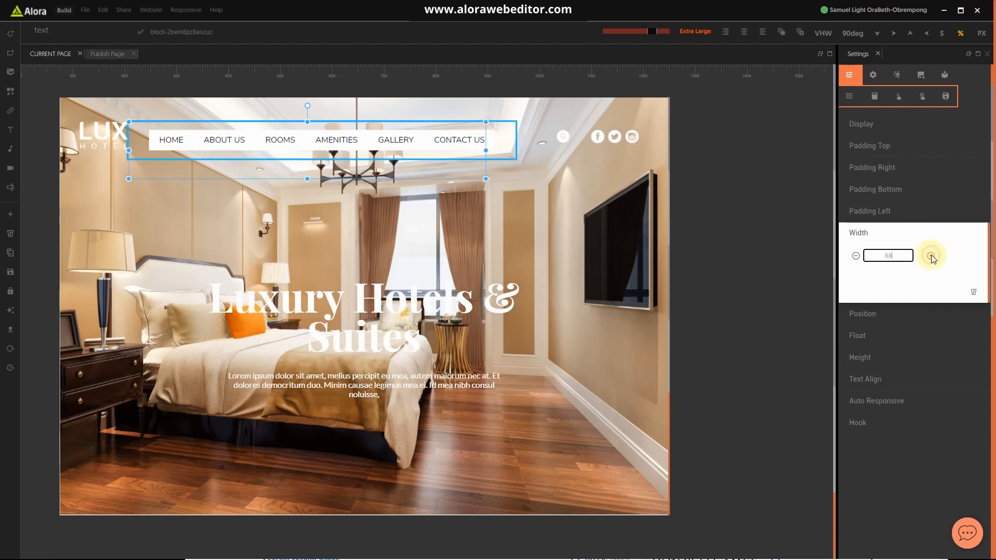
click(899, 233)
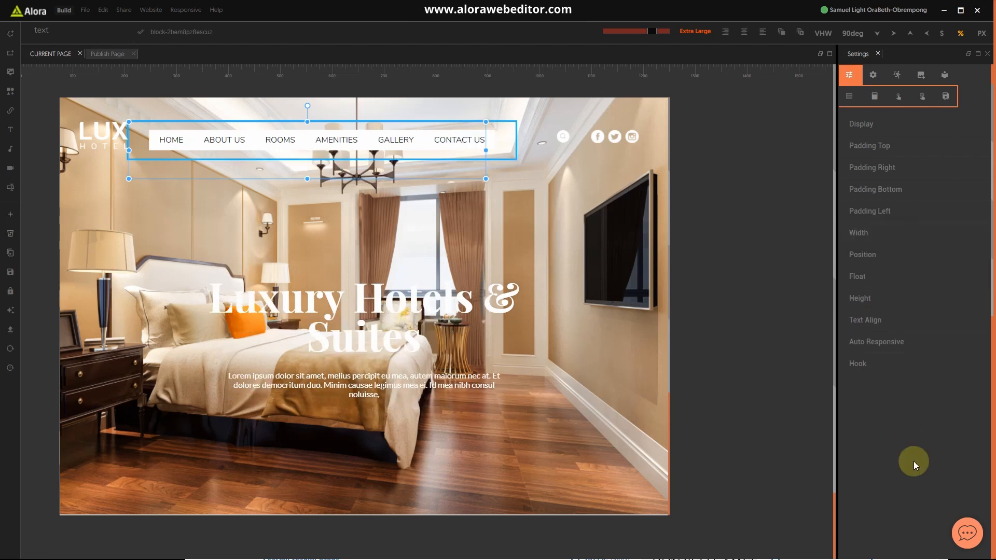
key(ctrl+s)
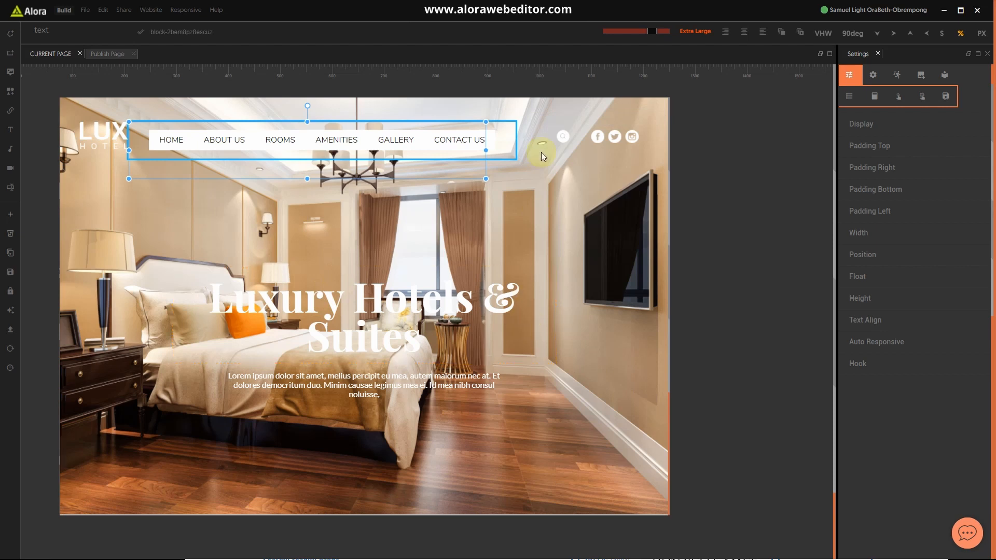
Add the Viel property to the navigation menu block
click(97, 31)
text(te)
key(BackSpace)
key(BackSpace)
text(v)
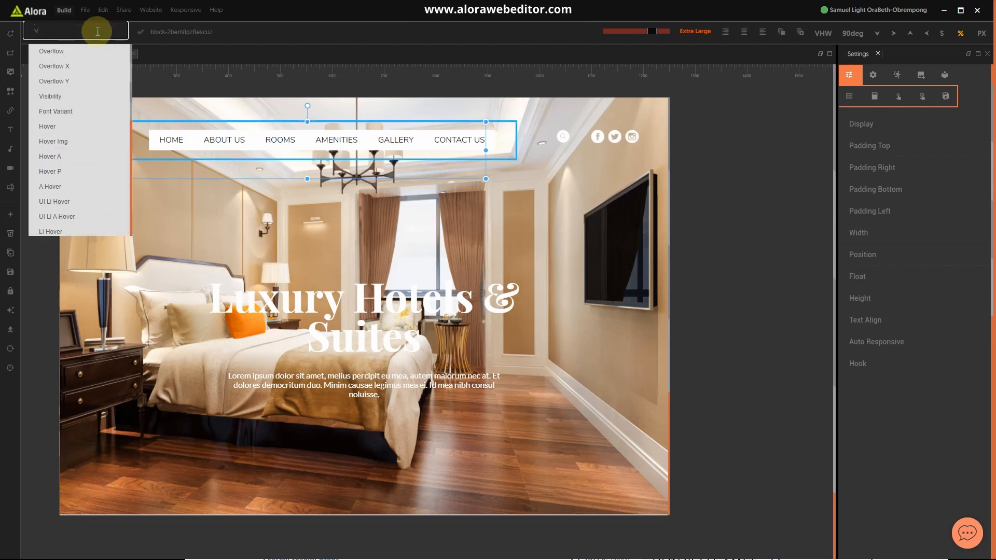
text(e)
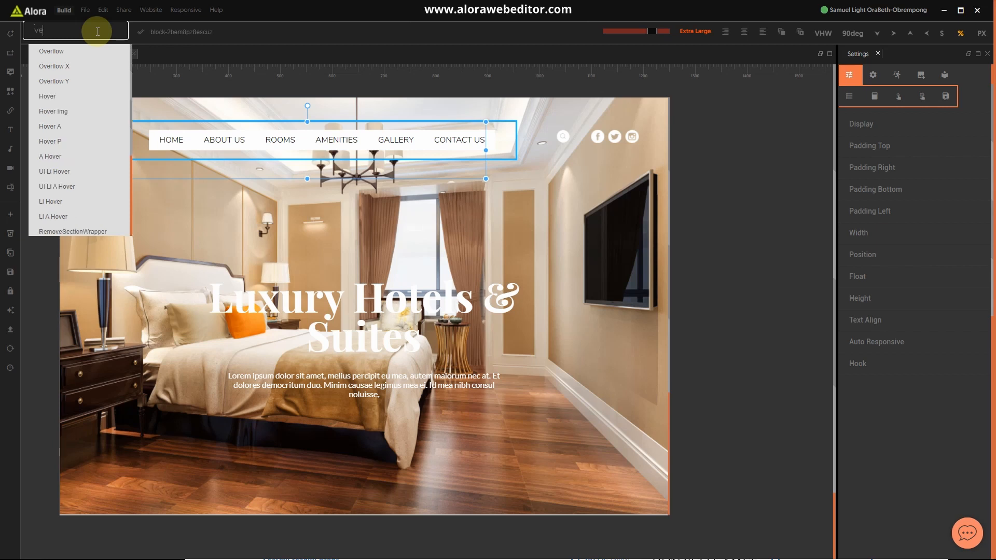
key(BackSpace)
text(i)
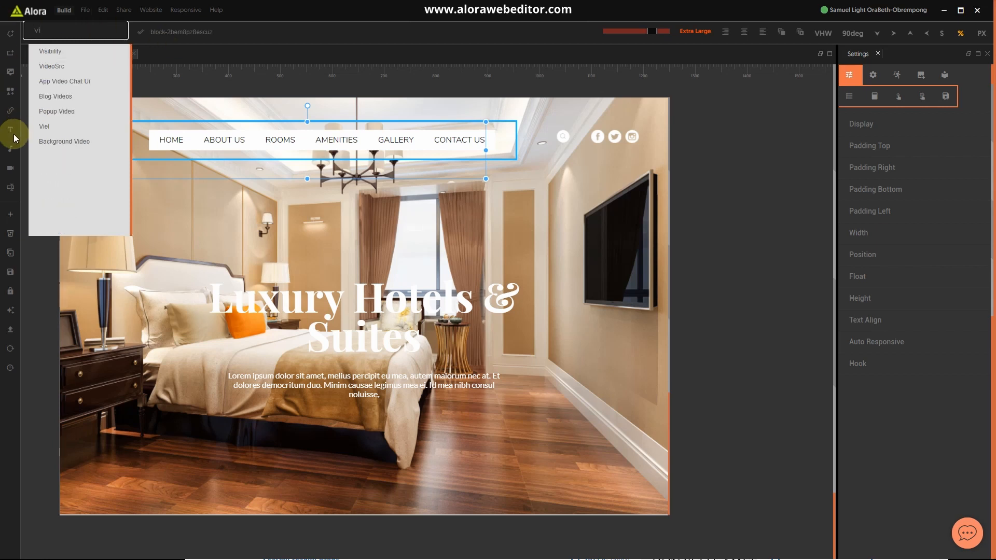
click(42, 127)
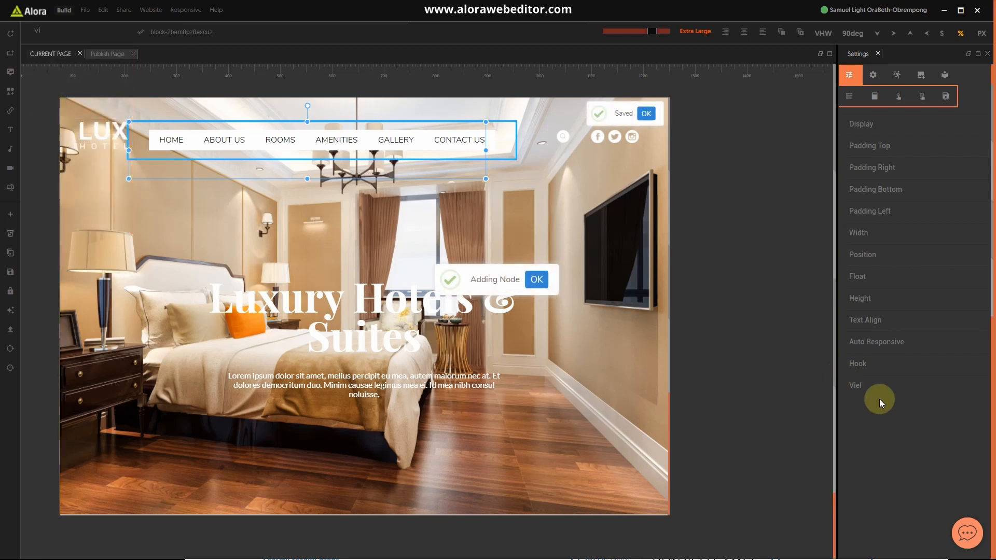
Set the navigation menu block's background color to RGBA 32, 20, 20 with 0.57 opacity
scroll(905, 204, up, 1)
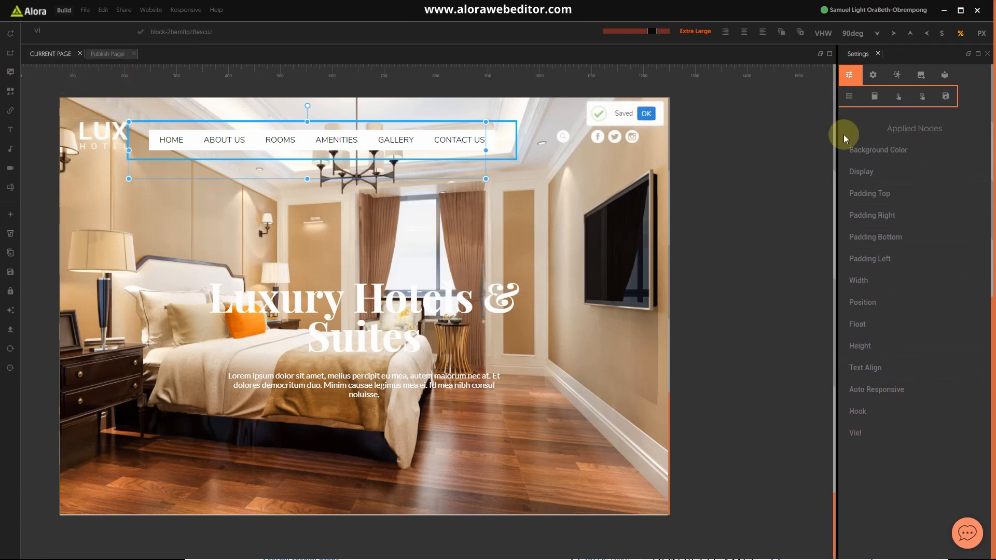
click(863, 150)
click(874, 169)
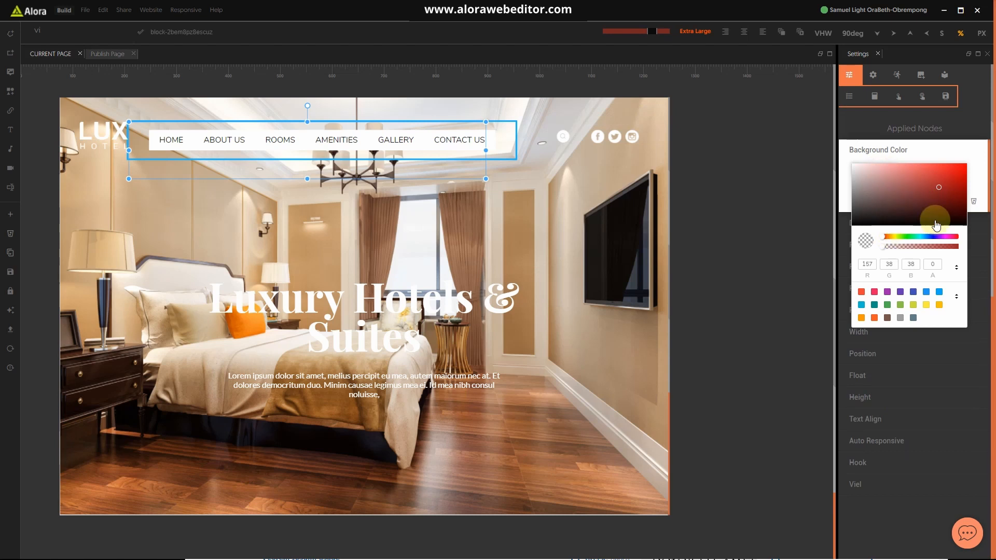
drag(933, 222, 927, 249)
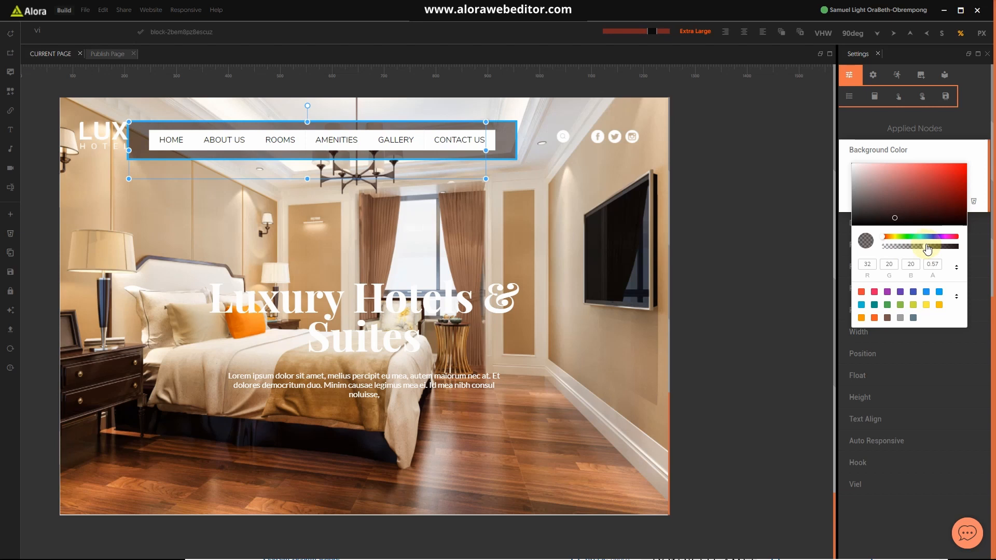
click(877, 158)
click(875, 154)
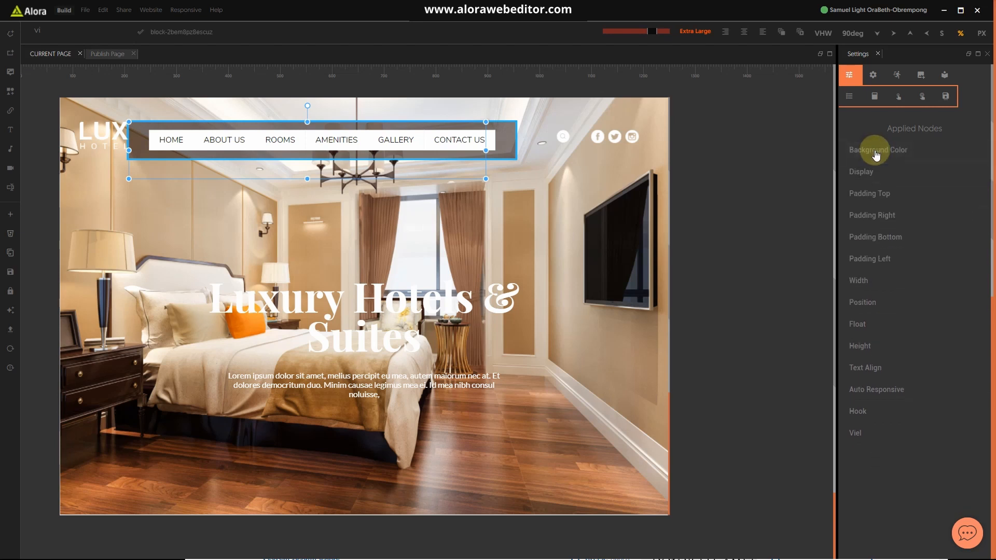
Delete the Viel property from the navigation menu block and add it to the full-page hero section
click(876, 434)
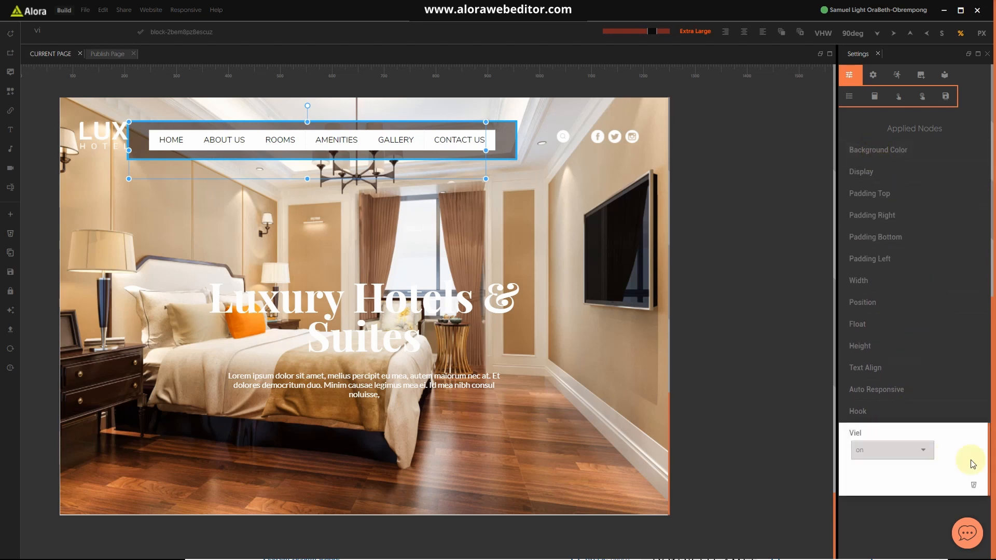
click(974, 486)
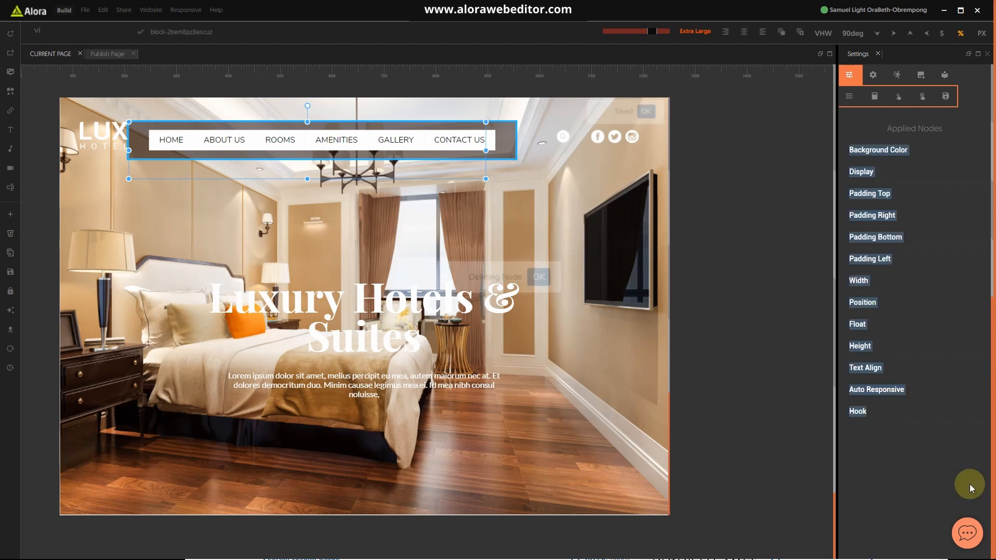
click(608, 473)
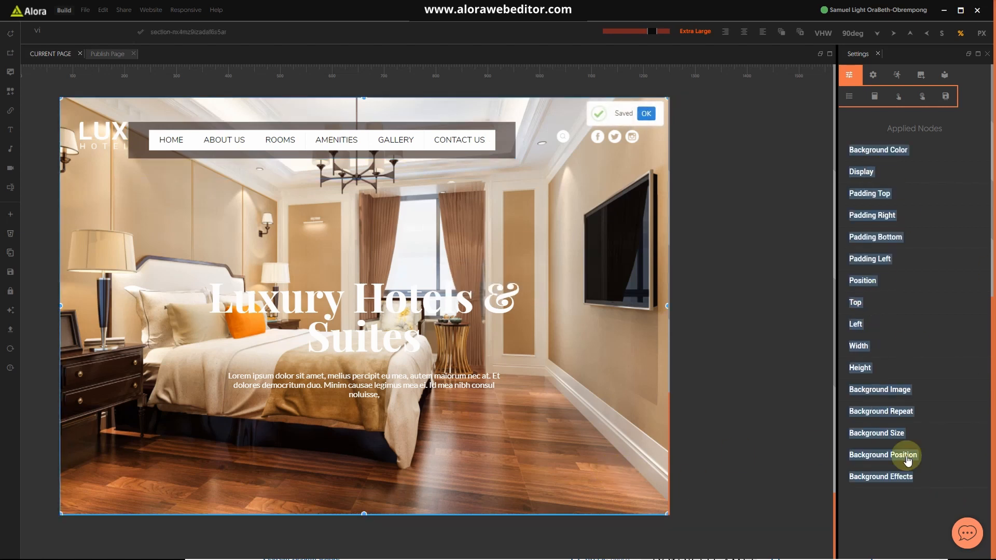
click(892, 518)
click(58, 31)
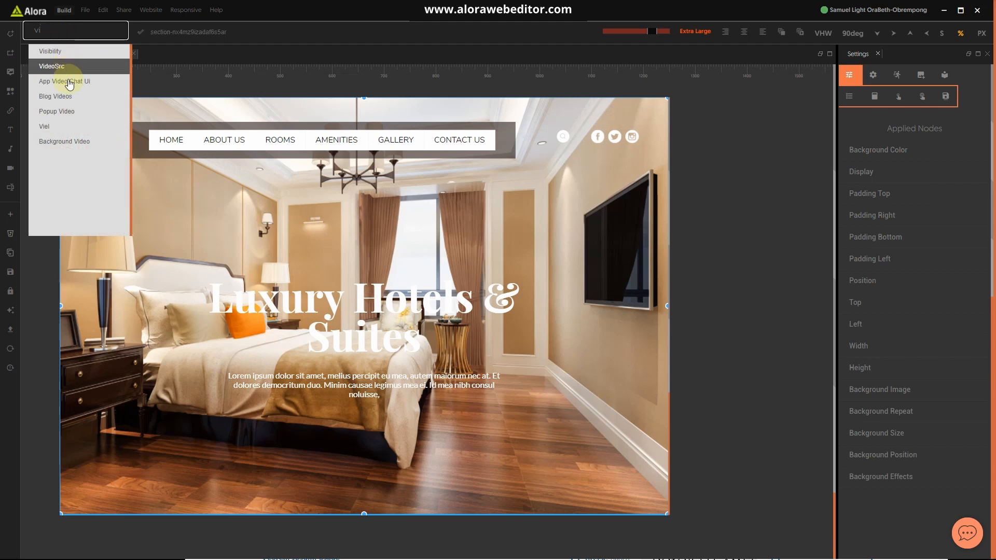
click(59, 127)
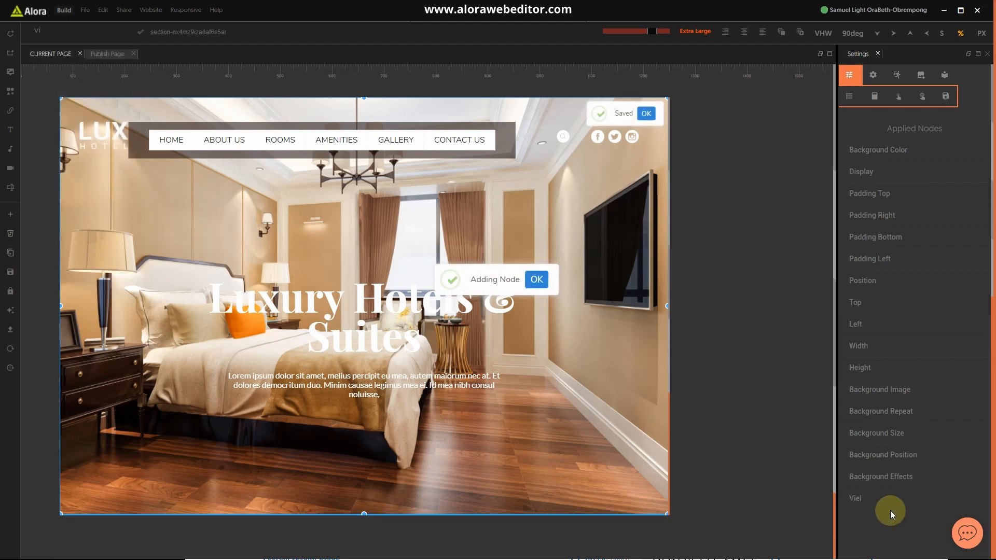
Set the hero section's background color to RGBA 32, 23, 23 with 0.6 opacity and refresh the page
click(865, 151)
click(875, 170)
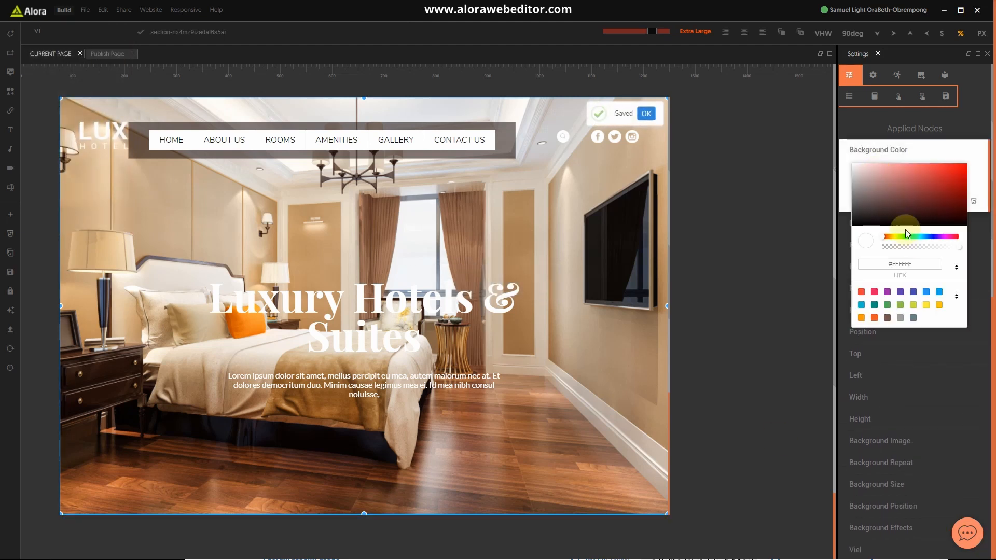
drag(940, 206, 902, 218)
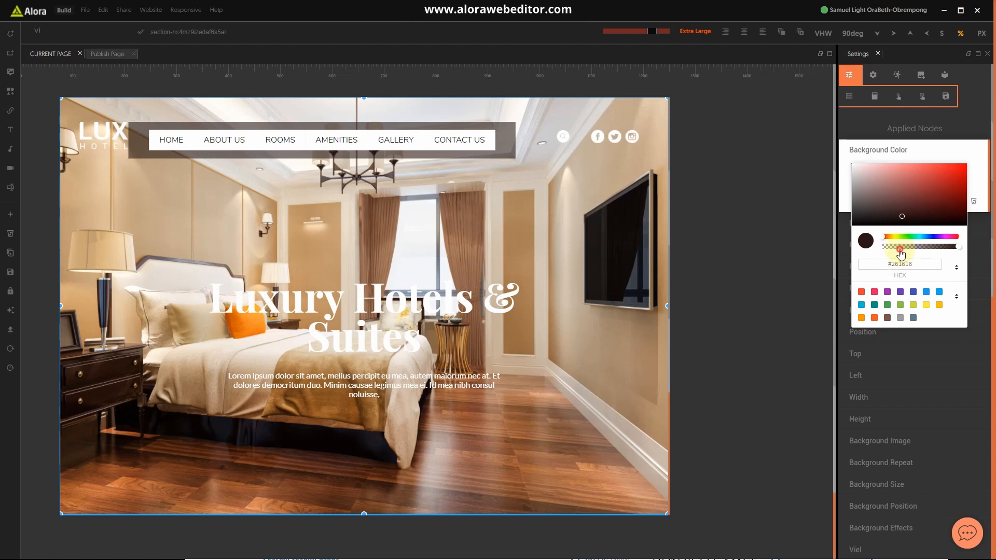
click(920, 247)
click(927, 247)
mouse_move(900, 214)
mouse_down()
mouse_move(875, 214)
mouse_move(883, 217)
mouse_up()
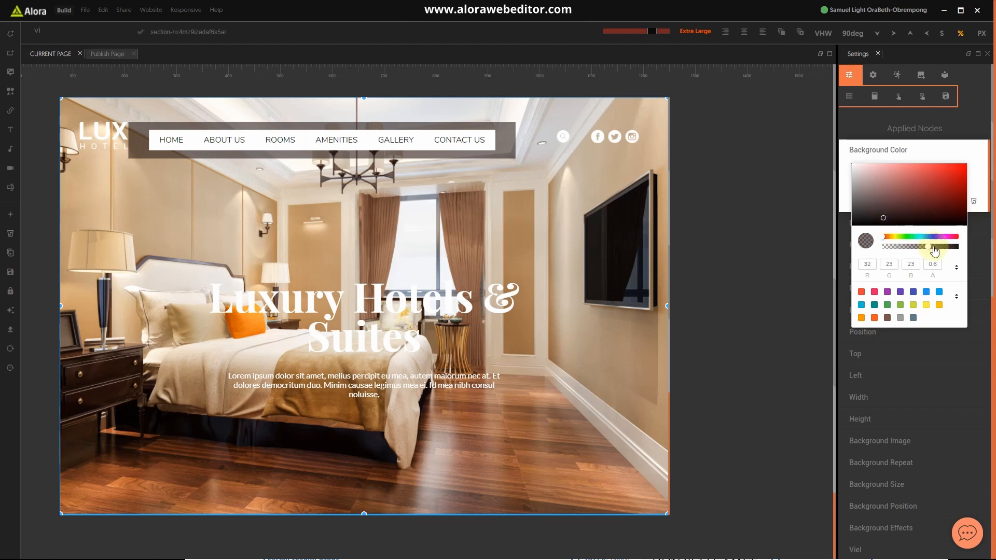
click(911, 157)
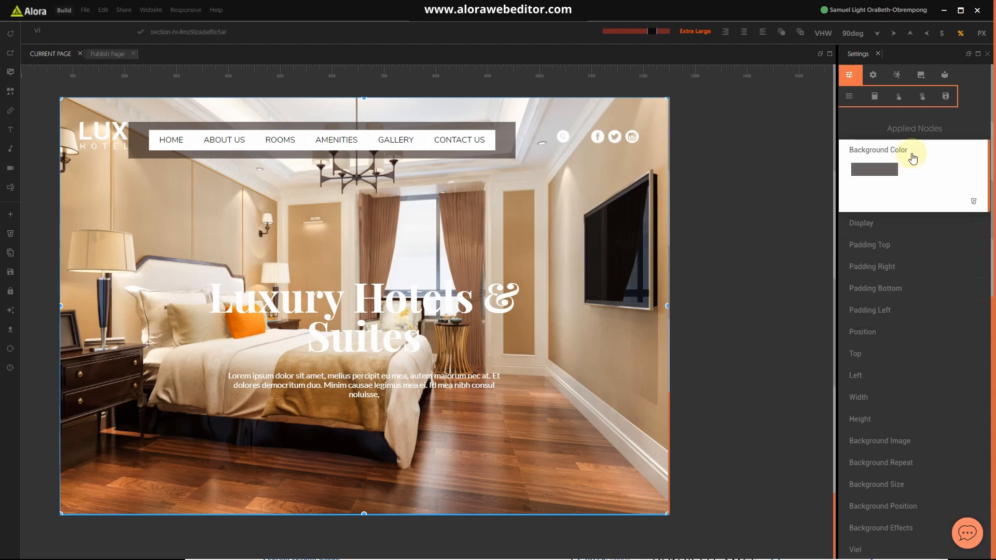
click(874, 169)
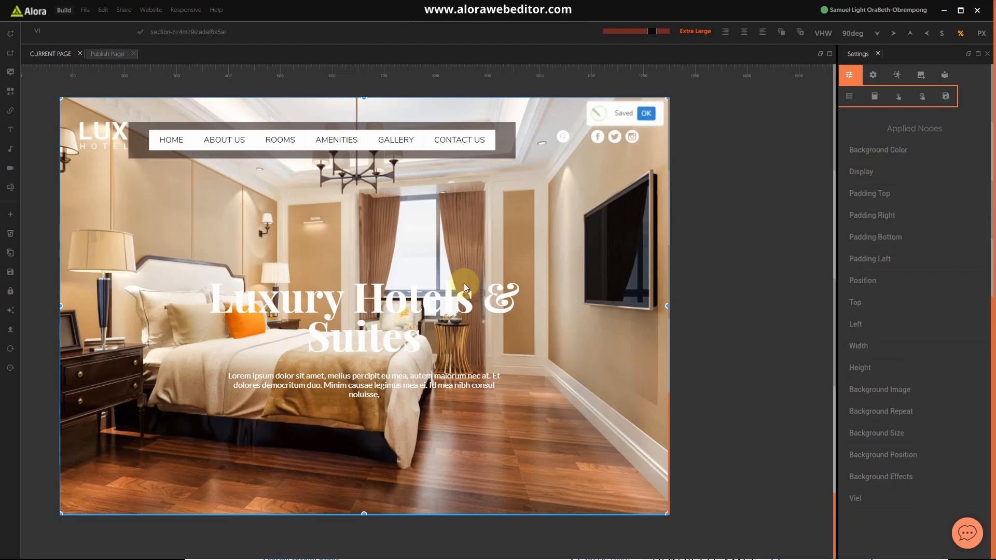
click(10, 349)
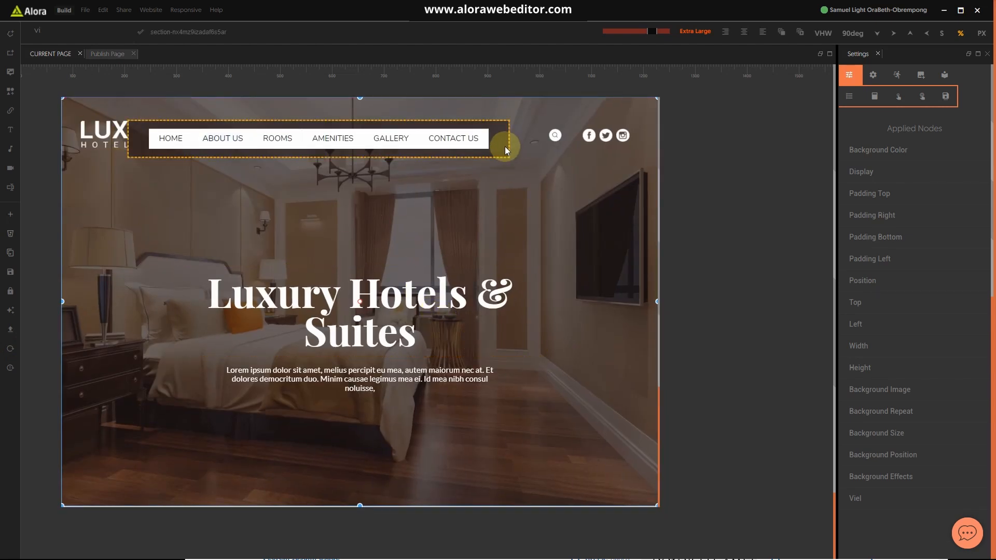
Make the navigation menu block's background color fully transparent and save the page
click(505, 146)
click(884, 151)
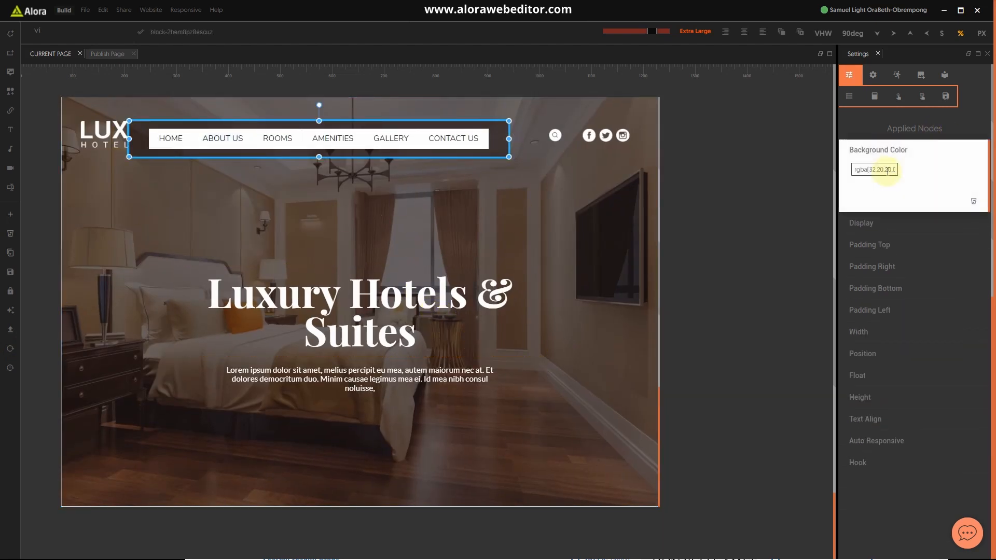
click(877, 168)
click(876, 152)
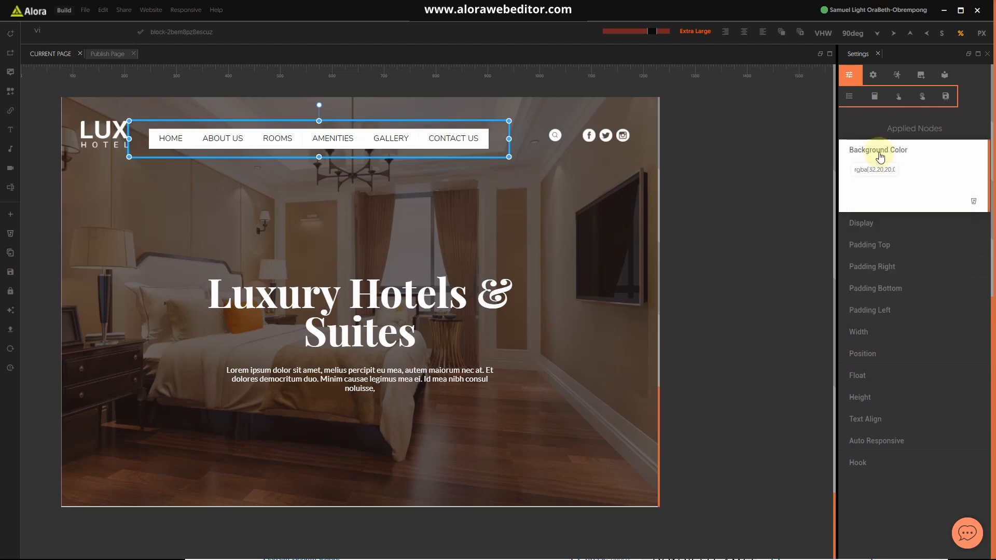
key(ctrl+s)
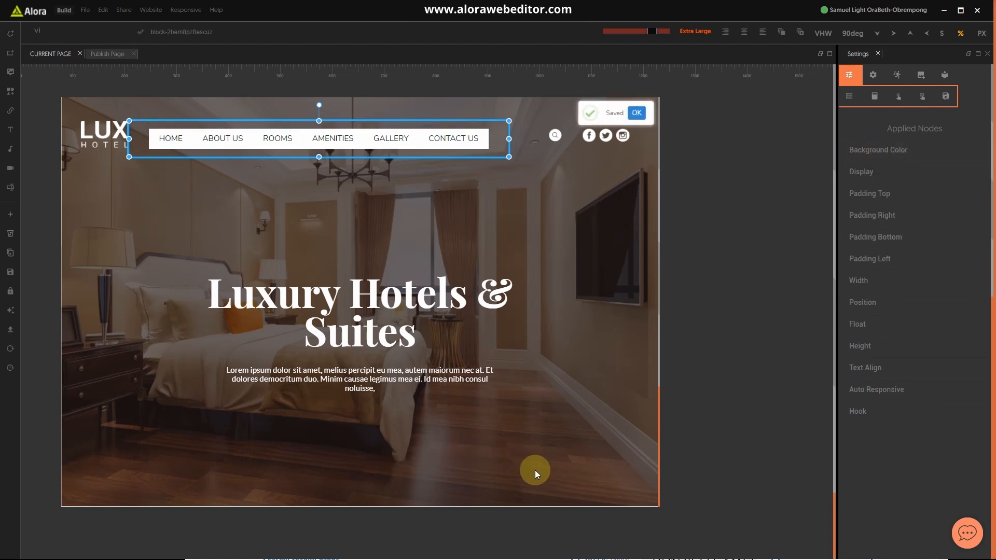
Examine the hero section's dark overlay and the transition to the area below it
scroll(534, 470, down, 1)
scroll(536, 456, up, 1)
scroll(536, 456, down, 1)
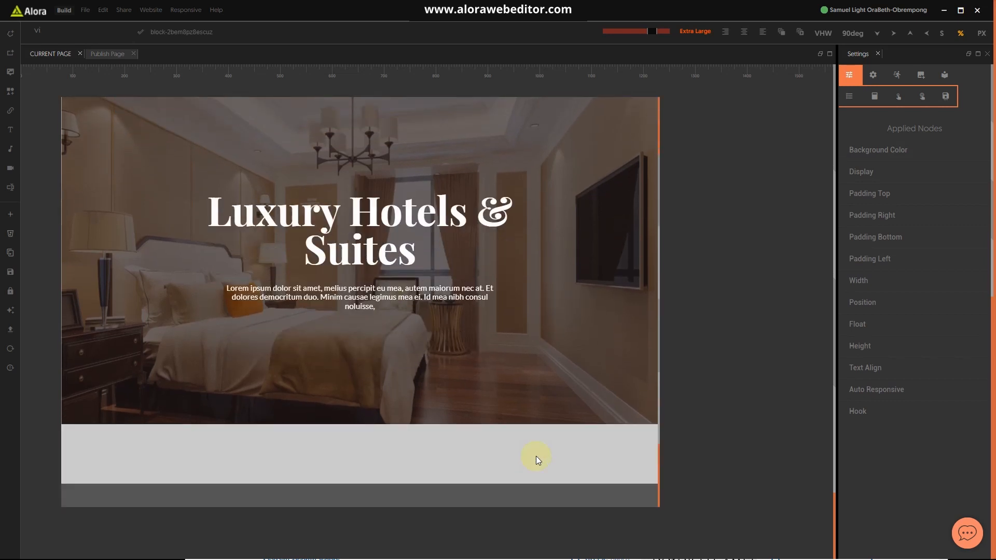
scroll(536, 456, up, 1)
scroll(536, 454, down, 1)
scroll(536, 453, up, 1)
scroll(535, 453, down, 1)
scroll(534, 452, up, 1)
scroll(534, 452, down, 1)
scroll(534, 452, up, 1)
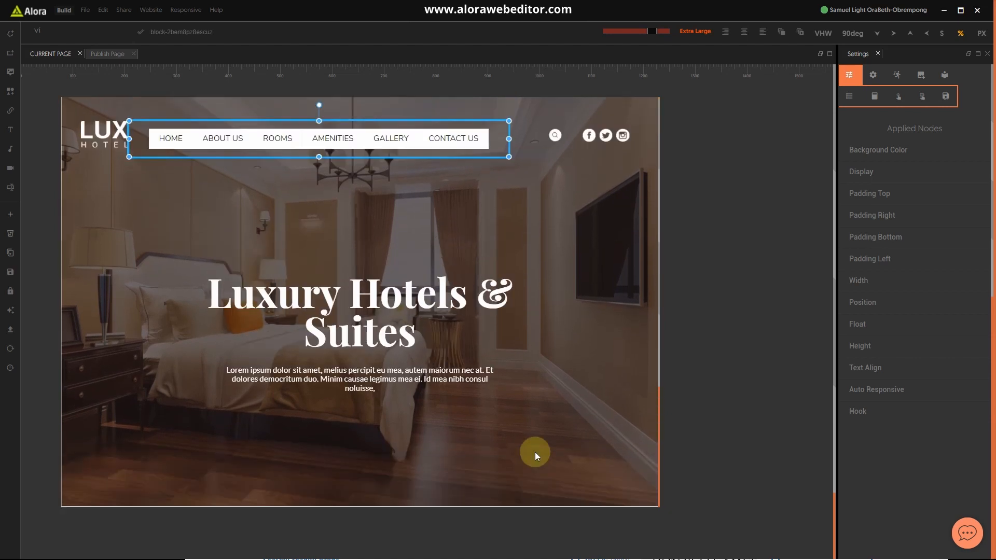
Select the hero section and set its background color opacity to 0.54
click(580, 374)
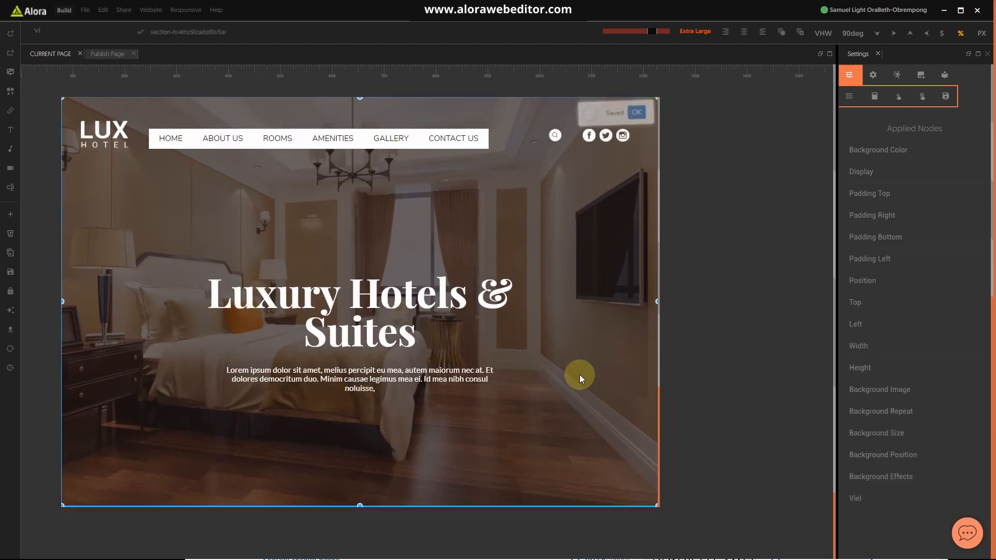
click(882, 150)
click(883, 170)
mouse_move(933, 251)
mouse_down()
mouse_move(906, 254)
mouse_move(946, 254)
mouse_move(934, 254)
mouse_up()
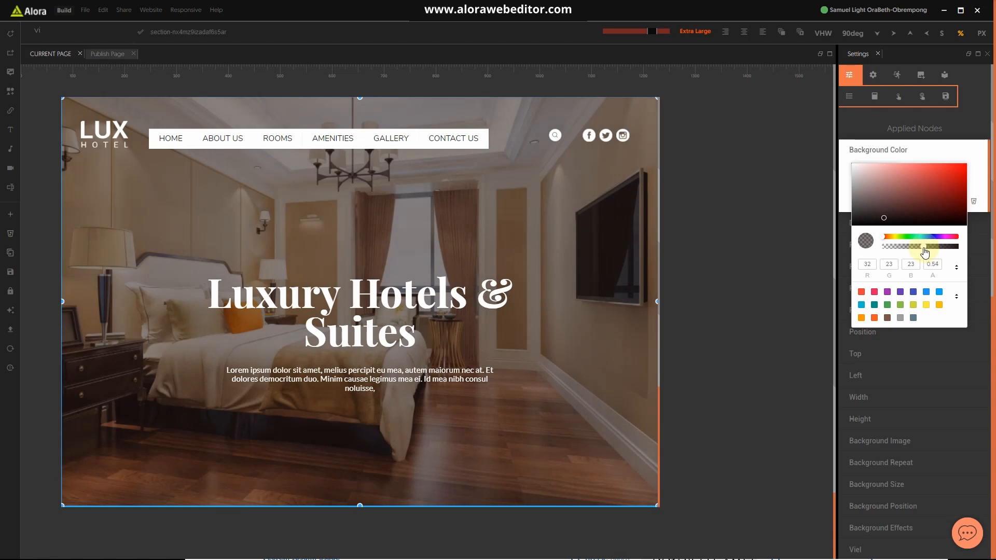
click(610, 544)
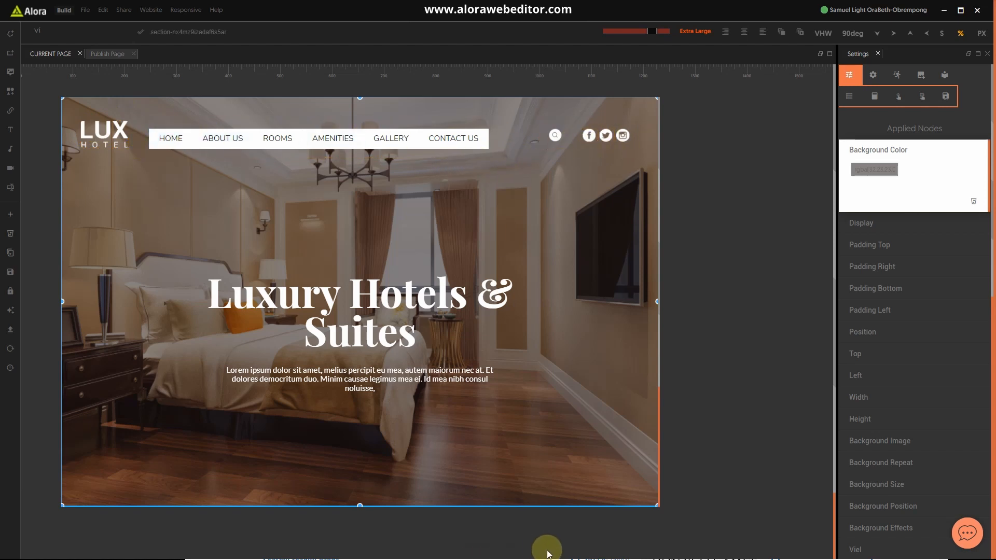
Compare the hero section with the reference design image Hotel website.jpg, then return to the Alora editor
key(super)
click(617, 551)
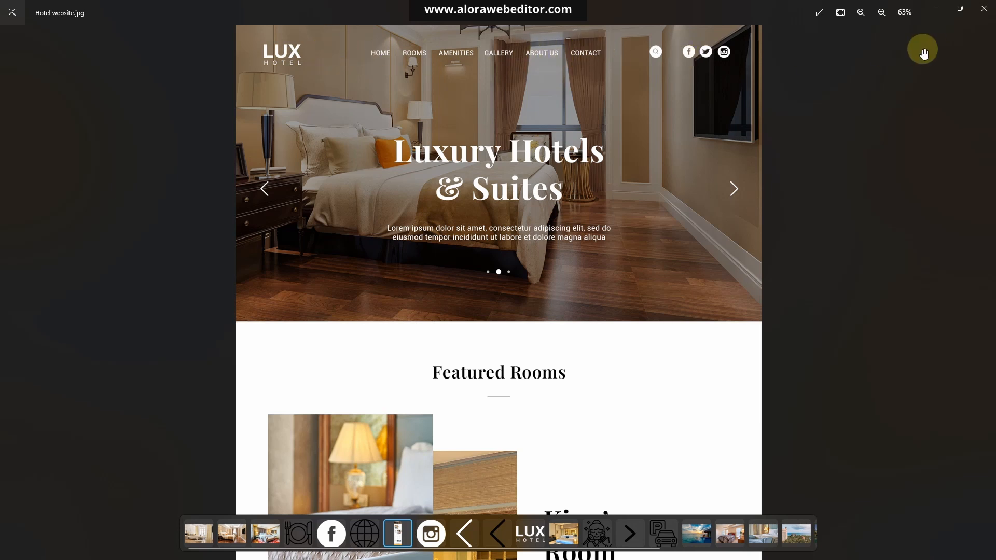
click(937, 9)
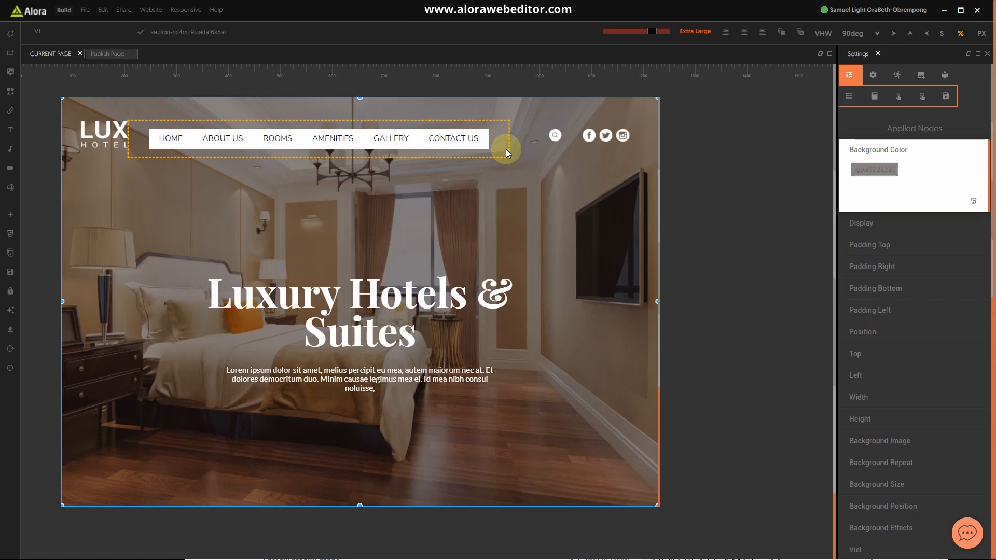
Select the search and social icons block in the header and set its width to 17%
click(544, 137)
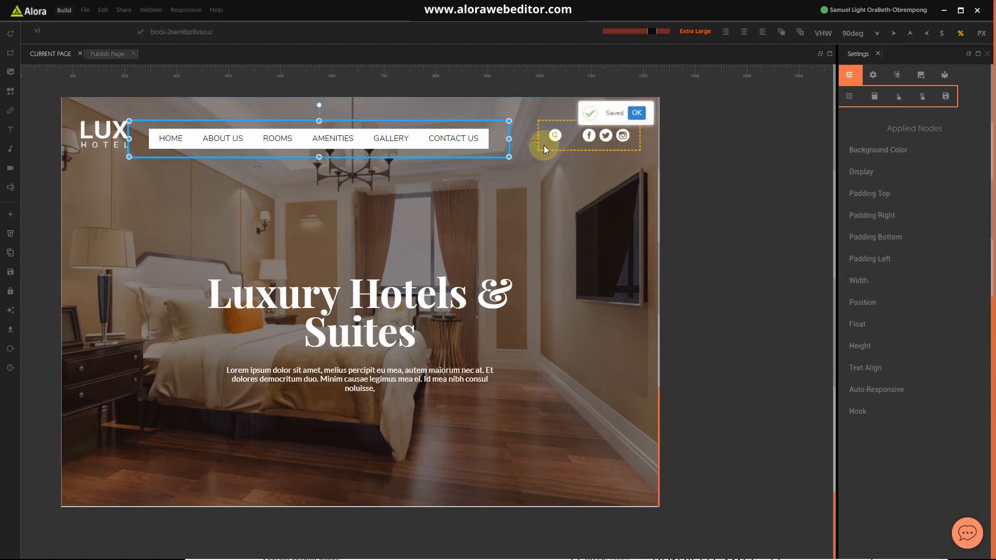
click(541, 149)
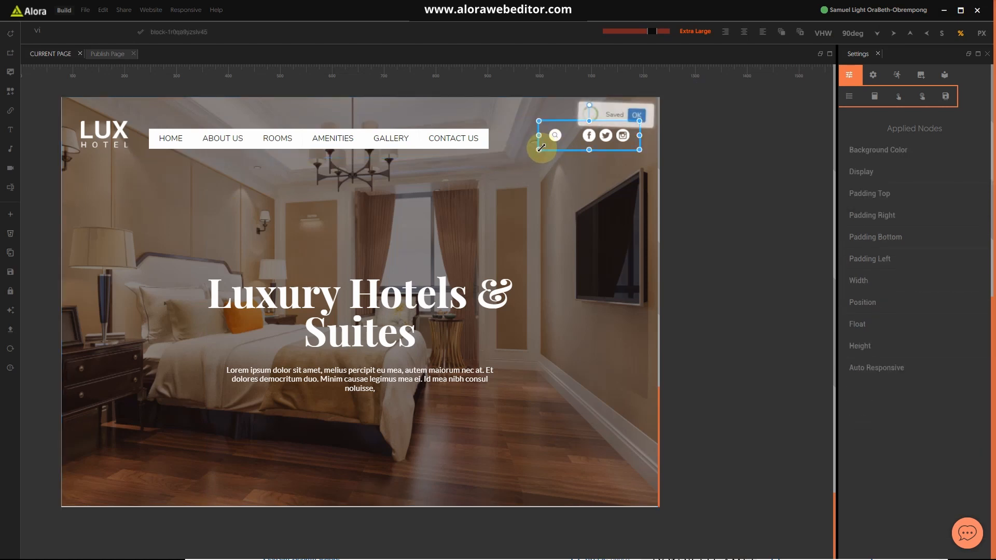
click(871, 283)
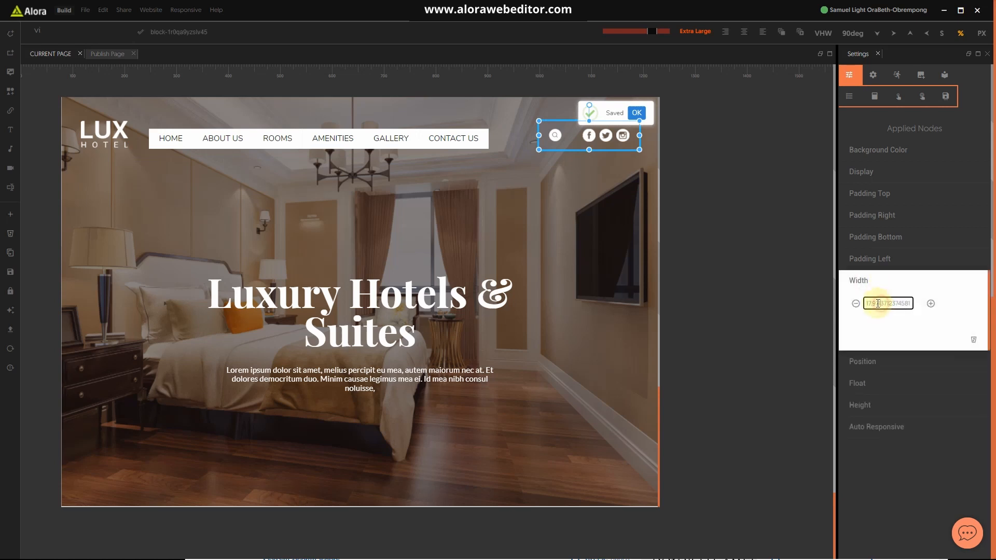
double_click(878, 304)
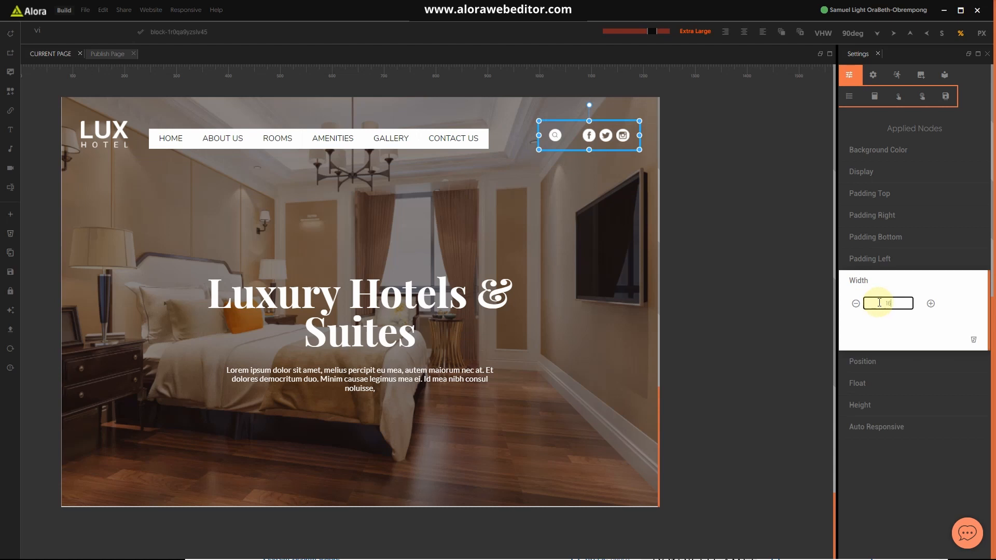
click(928, 280)
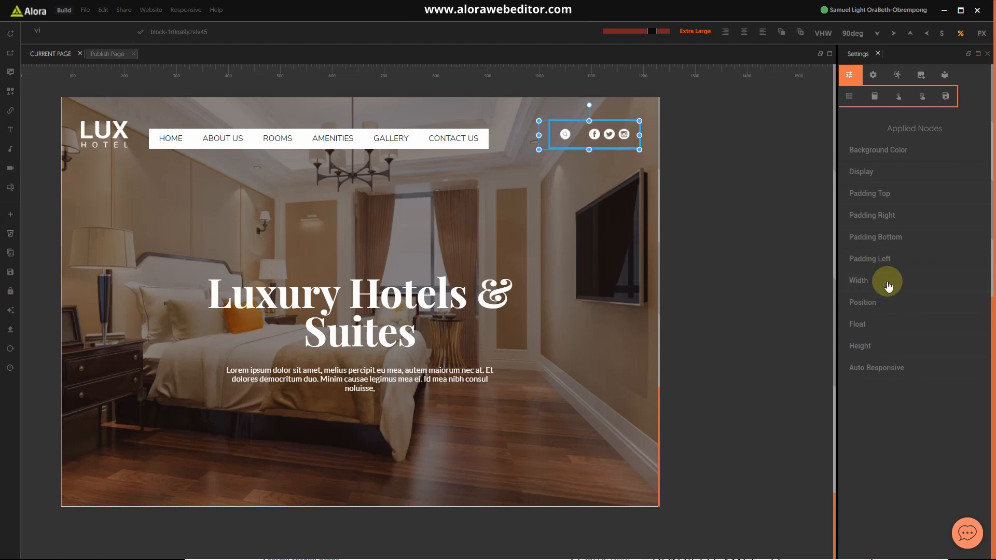
click(887, 284)
click(930, 304)
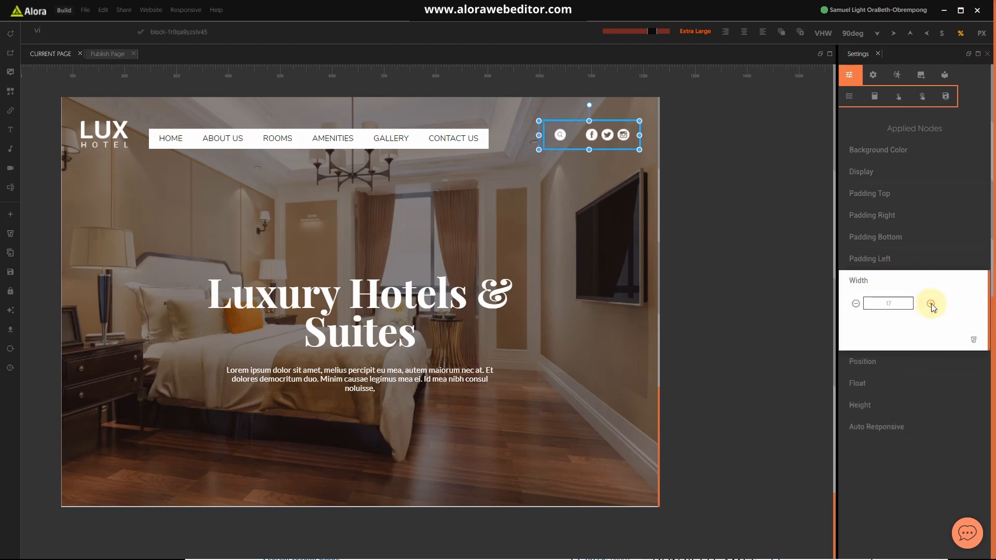
Select the navigation menu block and set its width to 74% with percentage as the unit
click(980, 33)
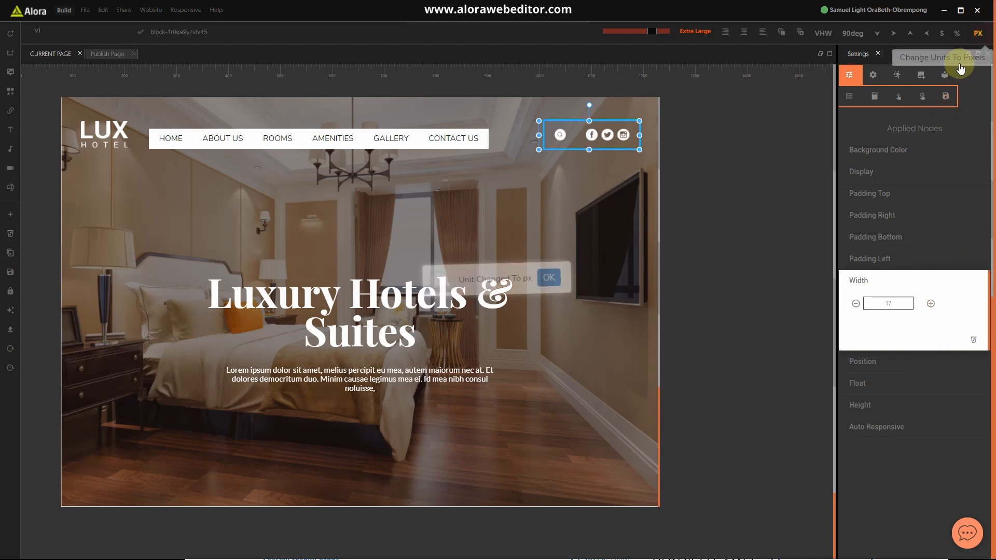
click(506, 148)
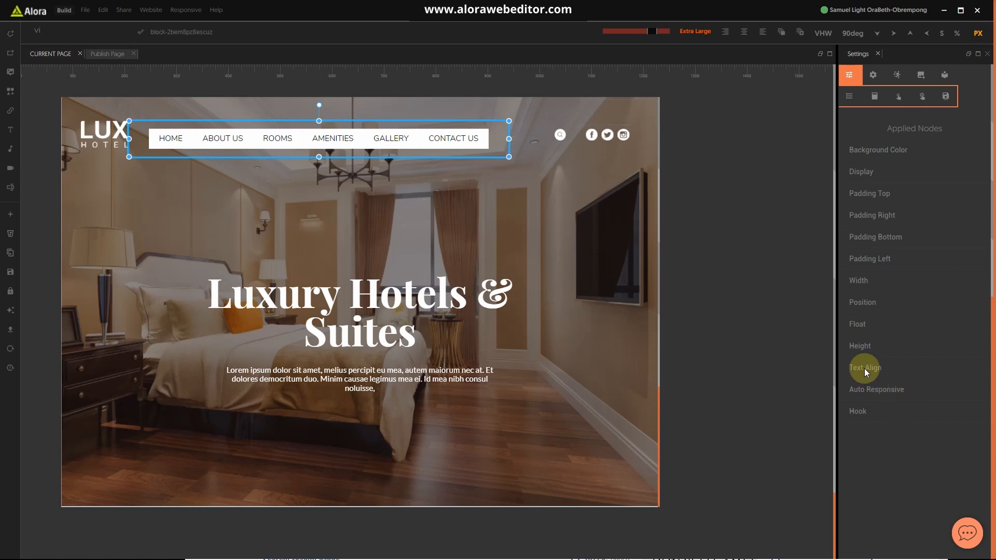
click(878, 277)
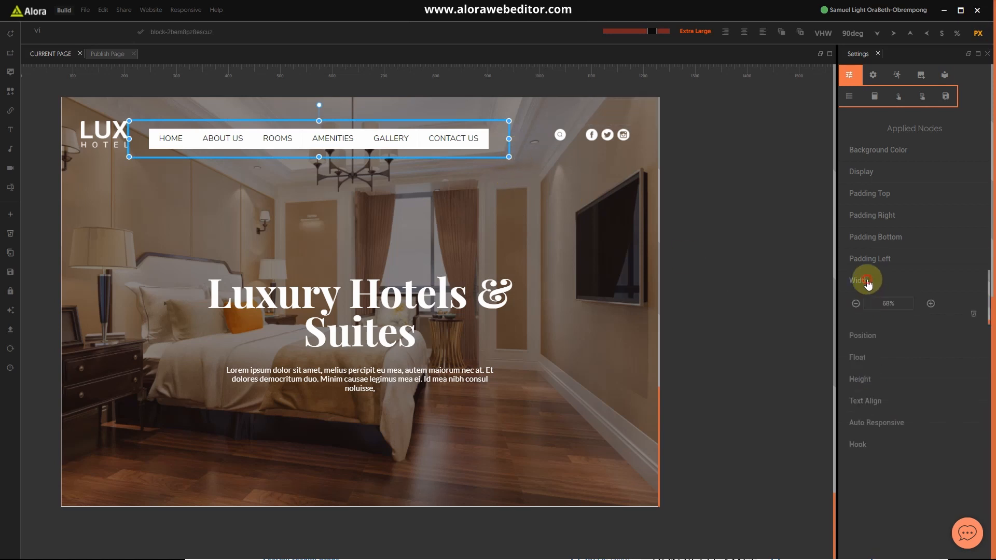
click(958, 35)
click(932, 304)
click(931, 303)
click(931, 303)
click(931, 303)
click(931, 303)
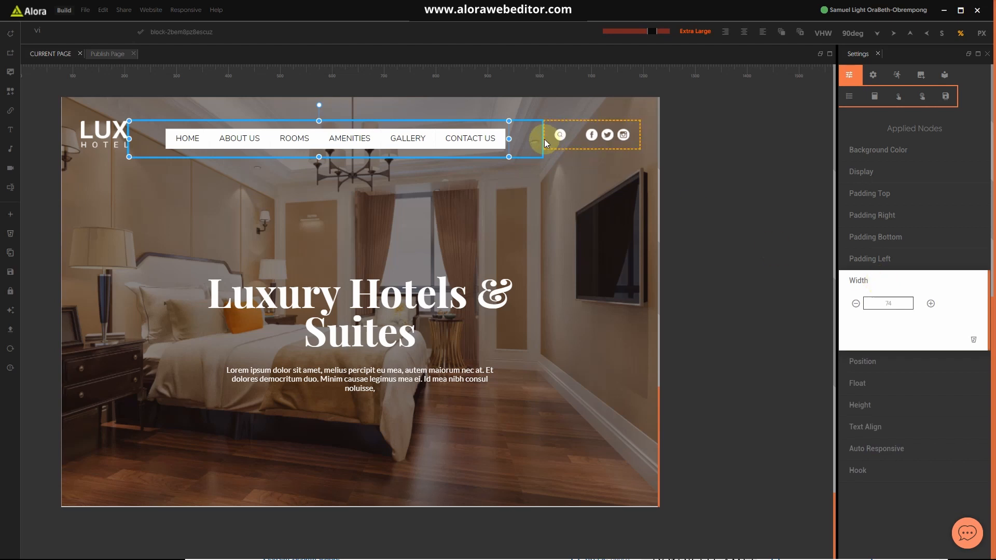
Switch the measurement unit to pixels and set the top padding of the header's navigation menu block to 5 px
click(864, 281)
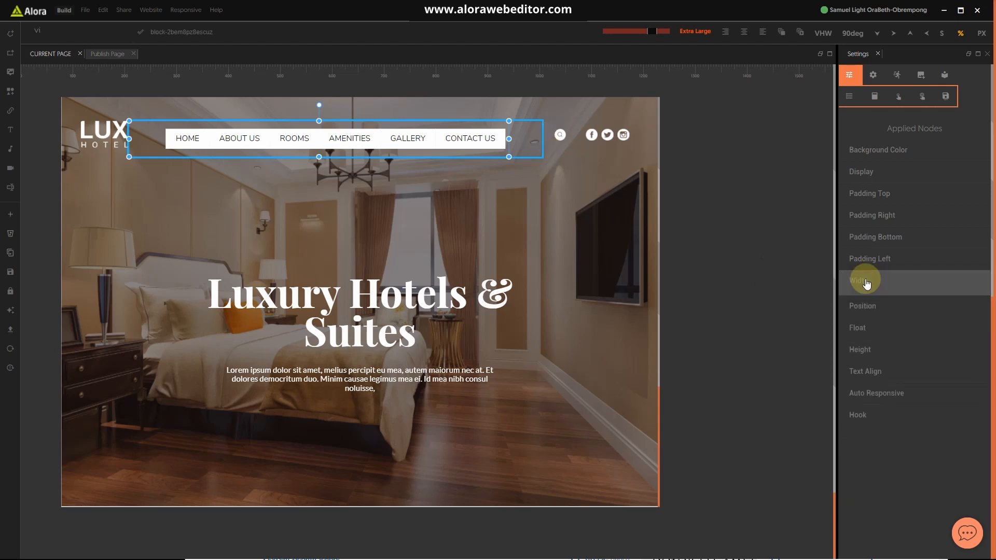
click(979, 33)
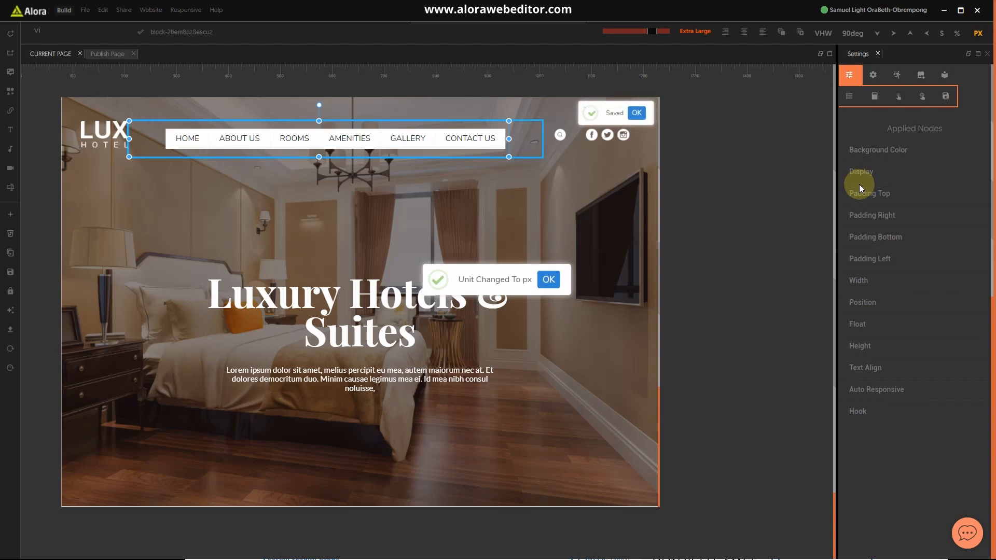
click(617, 308)
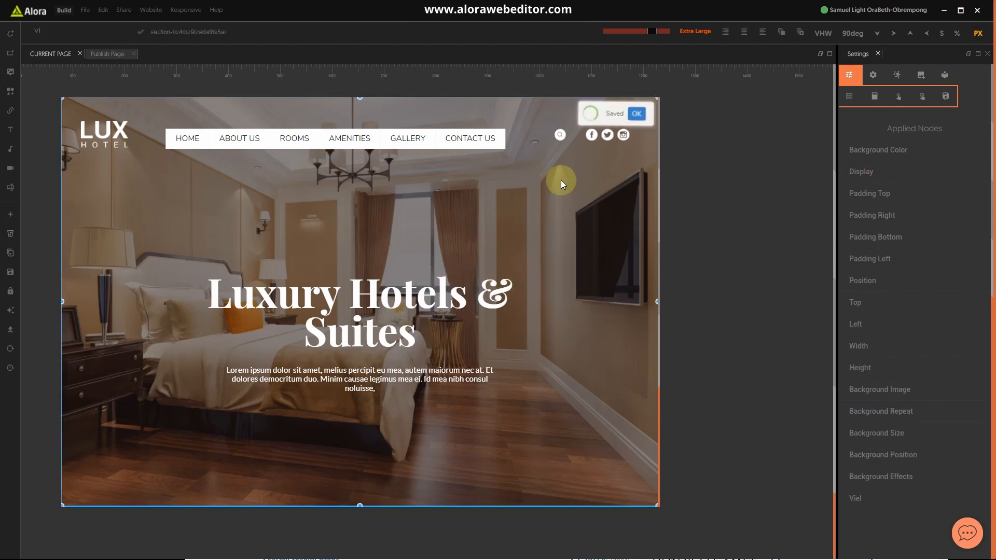
click(538, 151)
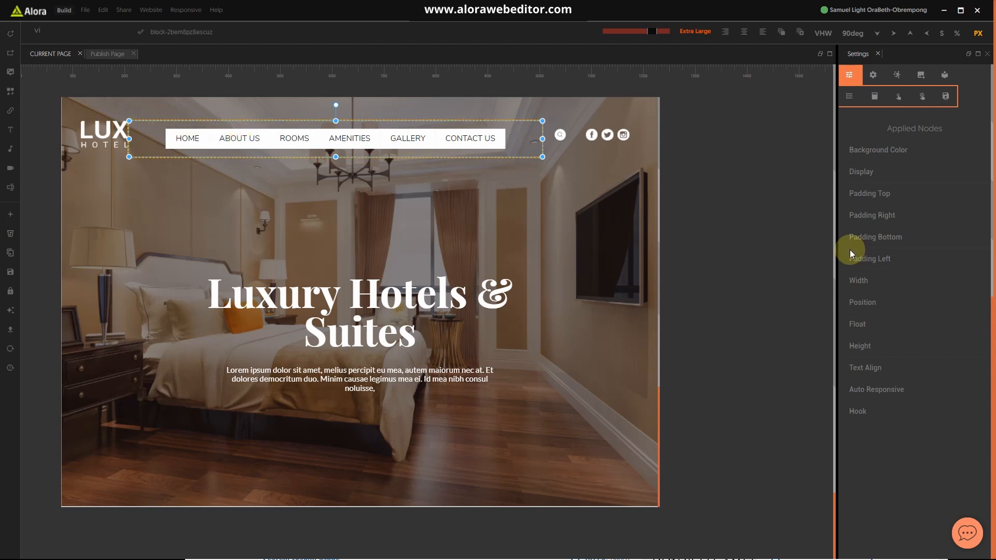
click(876, 193)
click(855, 217)
click(856, 216)
click(856, 217)
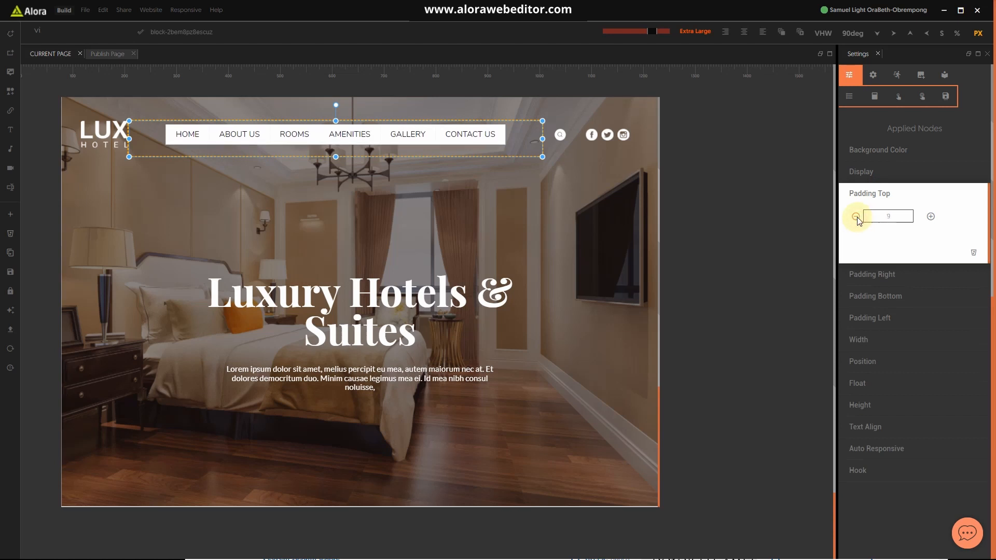
click(855, 217)
click(856, 217)
click(856, 217)
click(856, 217)
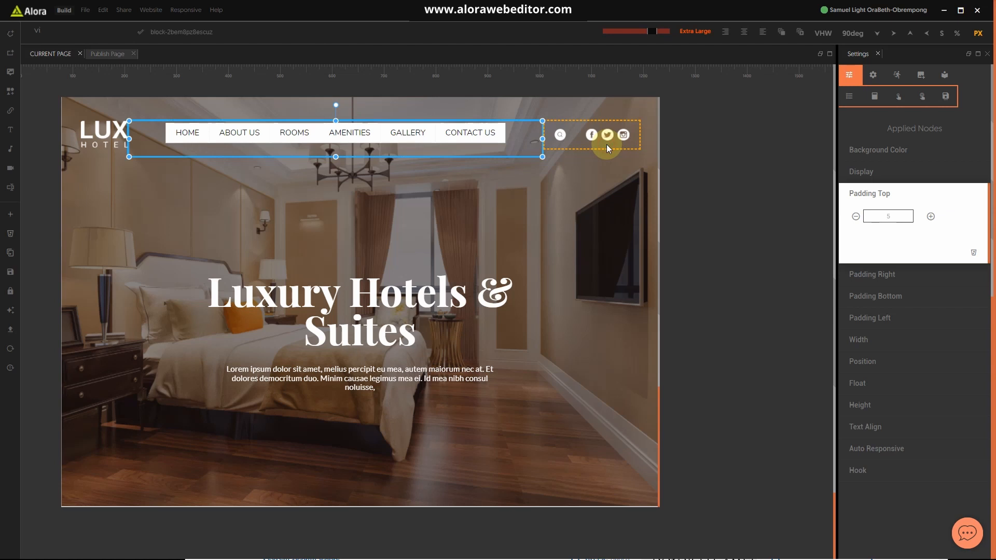
Reduce the top padding of the search and social icons block to line its icons up with the menu text
click(606, 144)
click(855, 217)
click(855, 217)
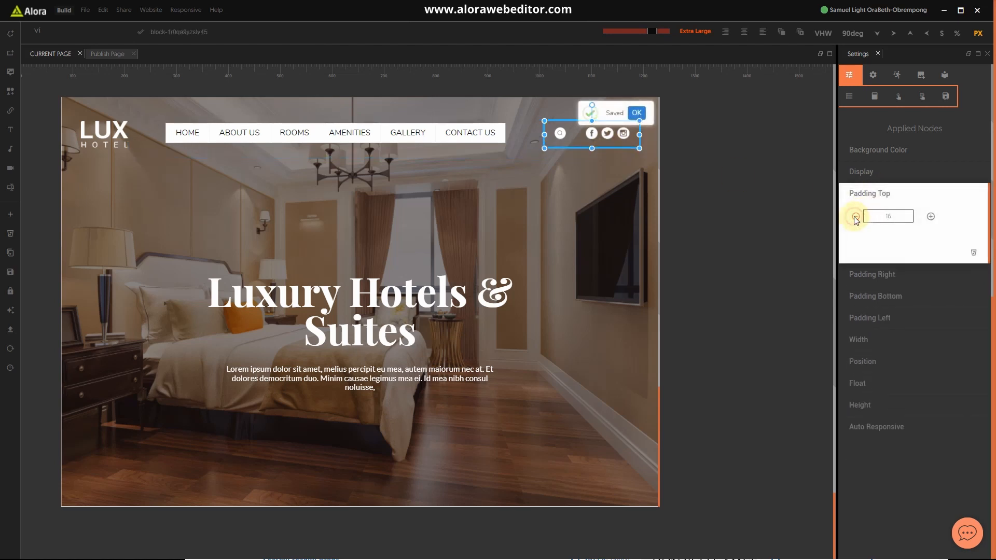
click(618, 224)
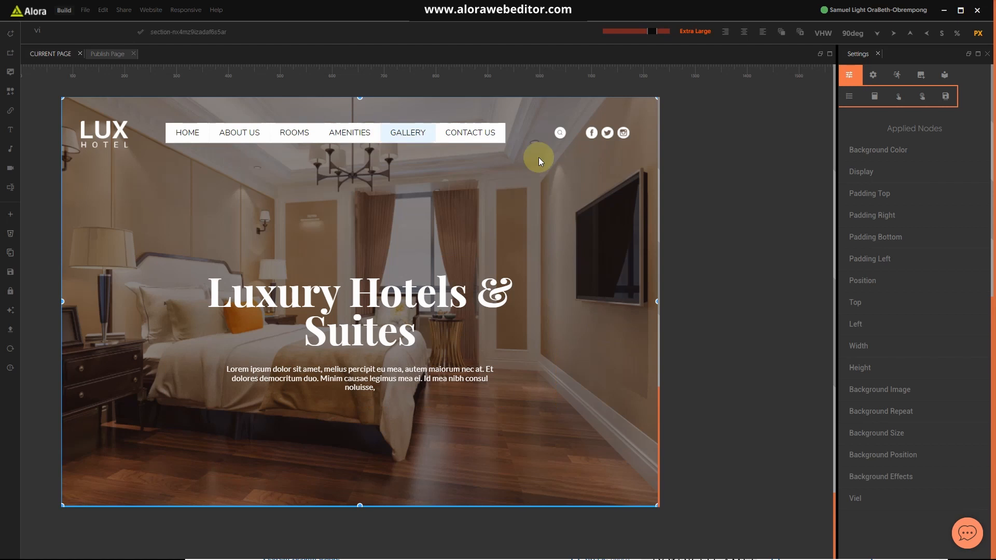
Enable the Navigation On node for the header menu and make its white background color transparent
click(849, 96)
scroll(866, 462, down, 5)
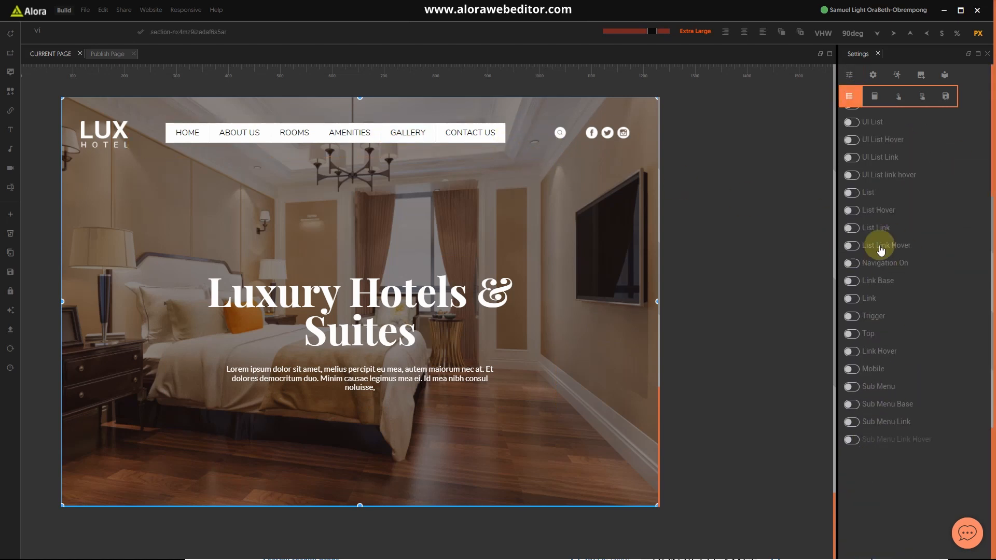
click(851, 263)
click(849, 76)
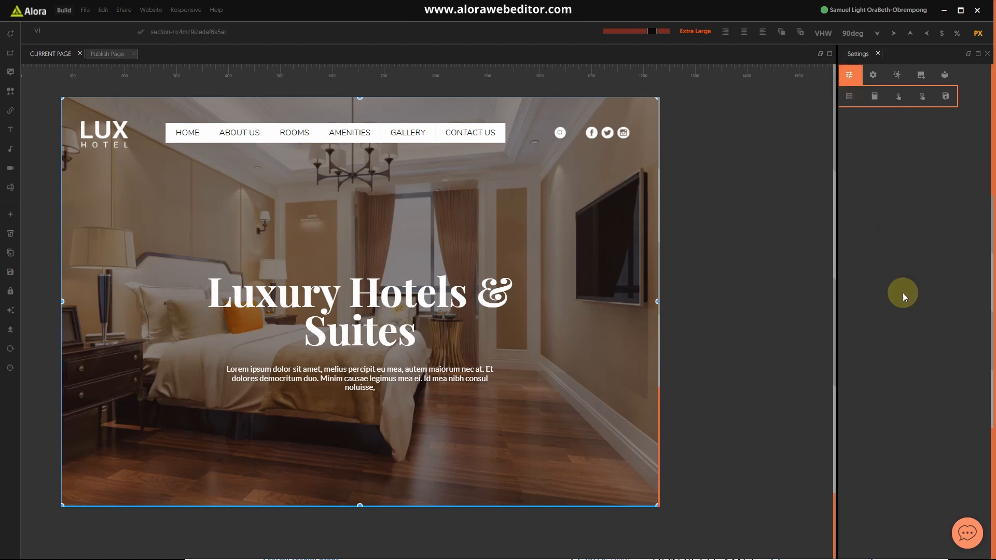
click(880, 147)
click(878, 167)
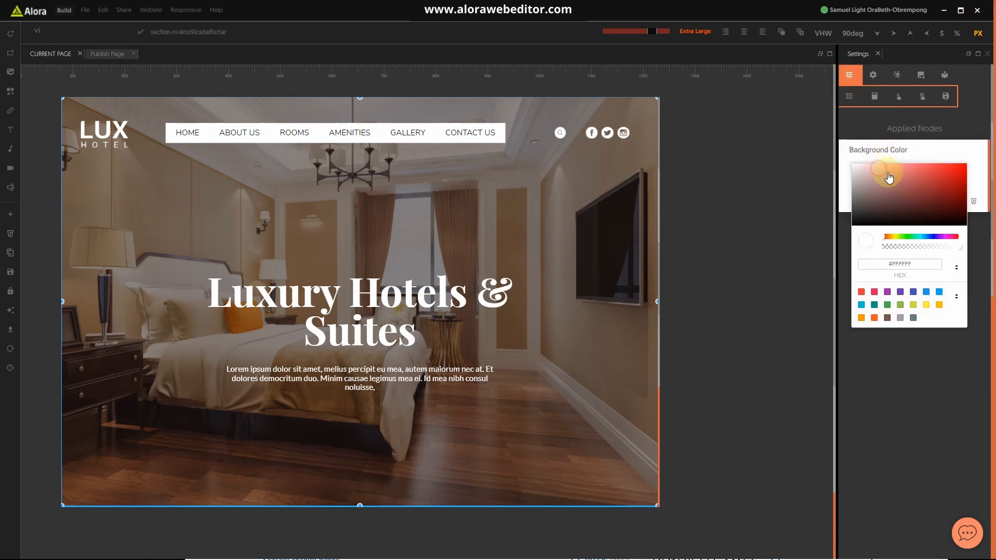
click(841, 259)
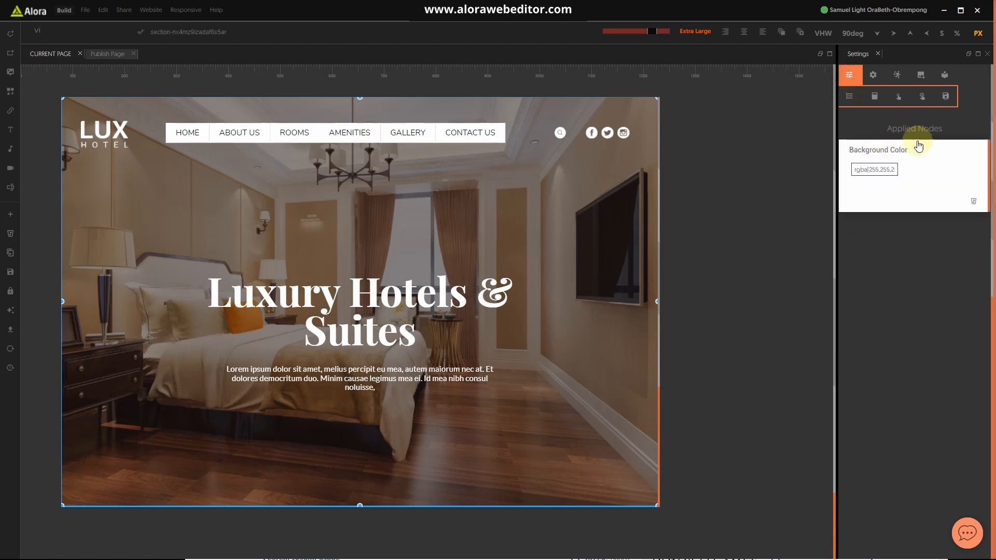
click(884, 155)
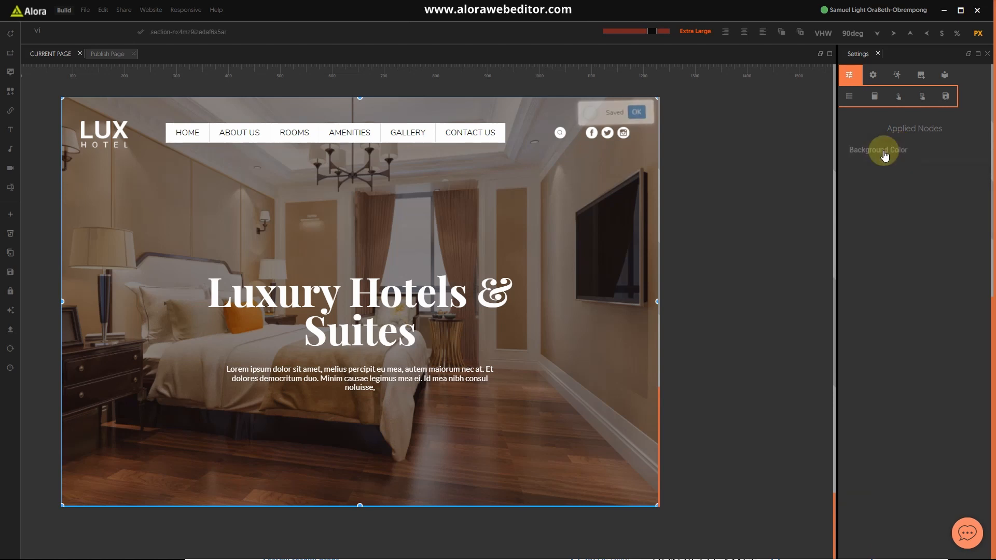
Switch to the navigation's Link node and make the menu links' white background color transparent
click(854, 79)
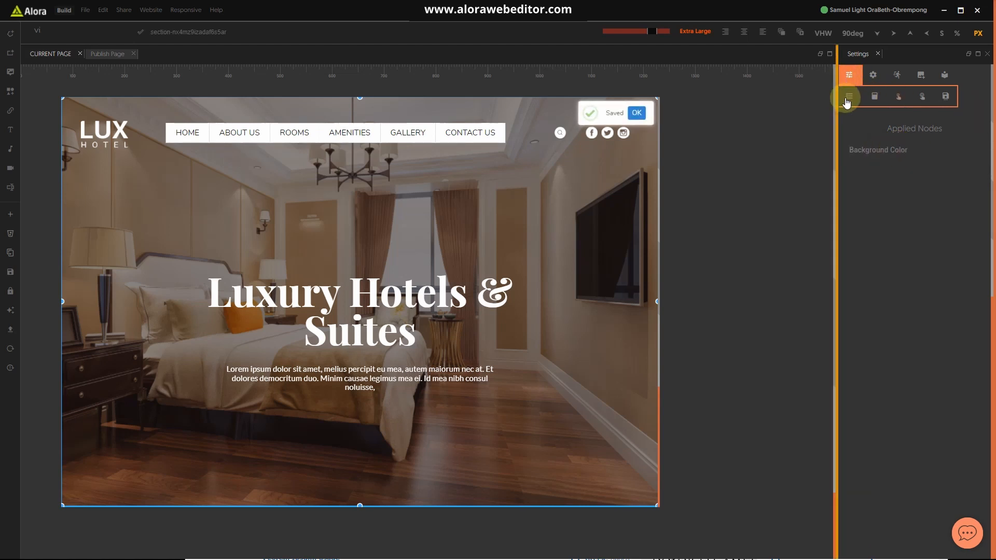
click(848, 97)
scroll(884, 231, down, 7)
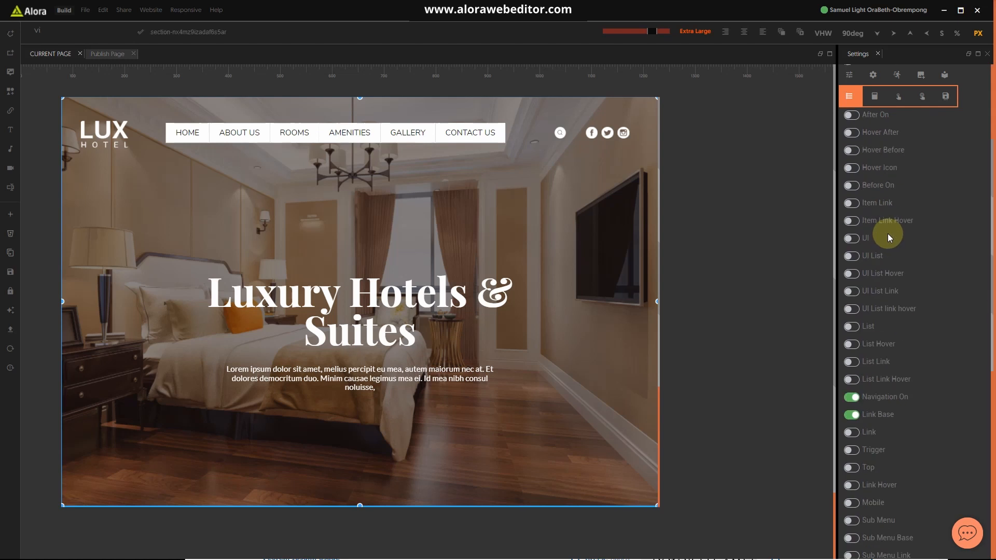
click(849, 75)
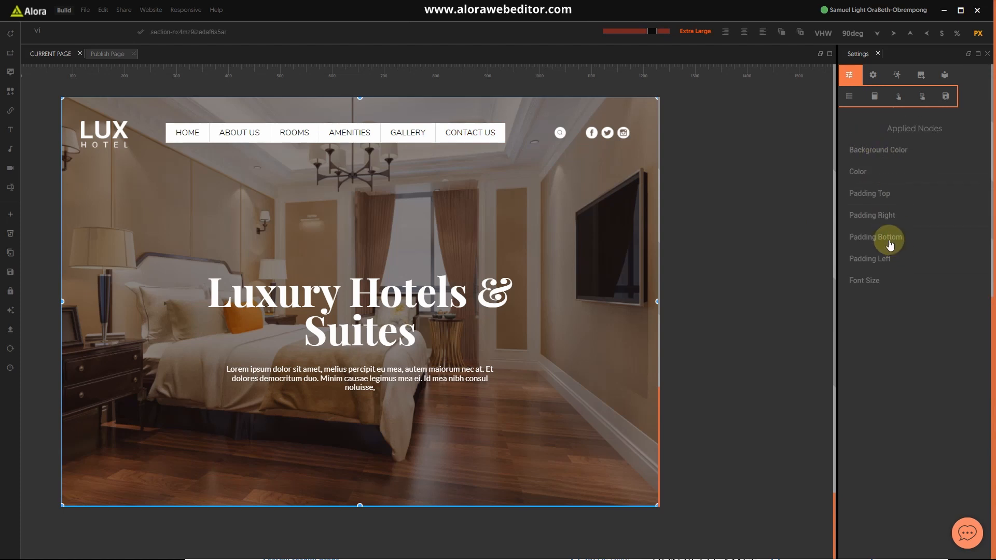
click(891, 152)
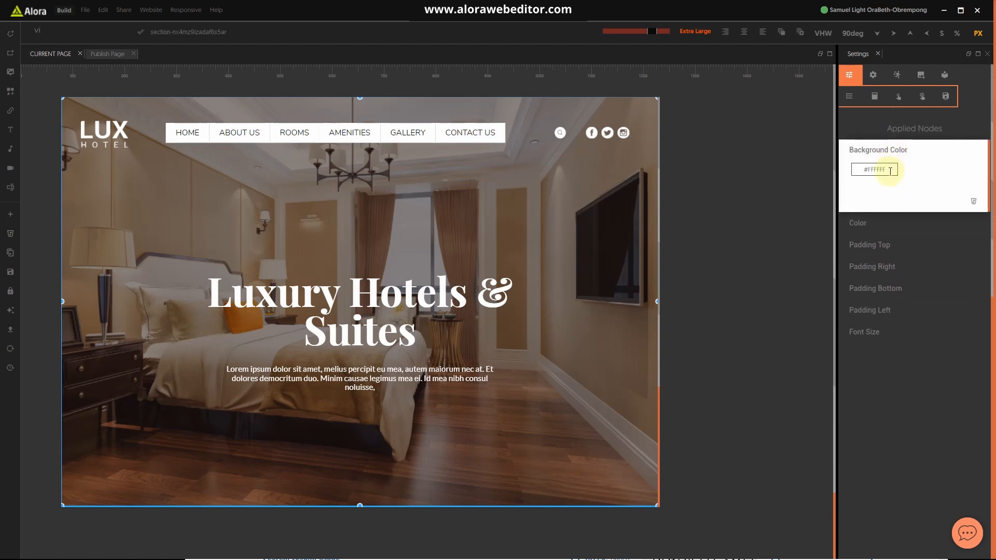
click(891, 170)
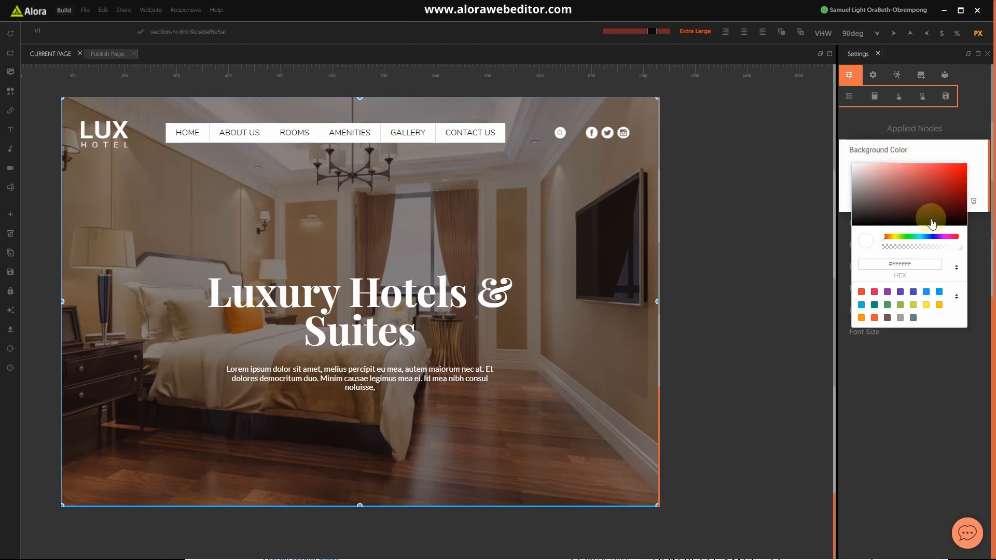
click(876, 156)
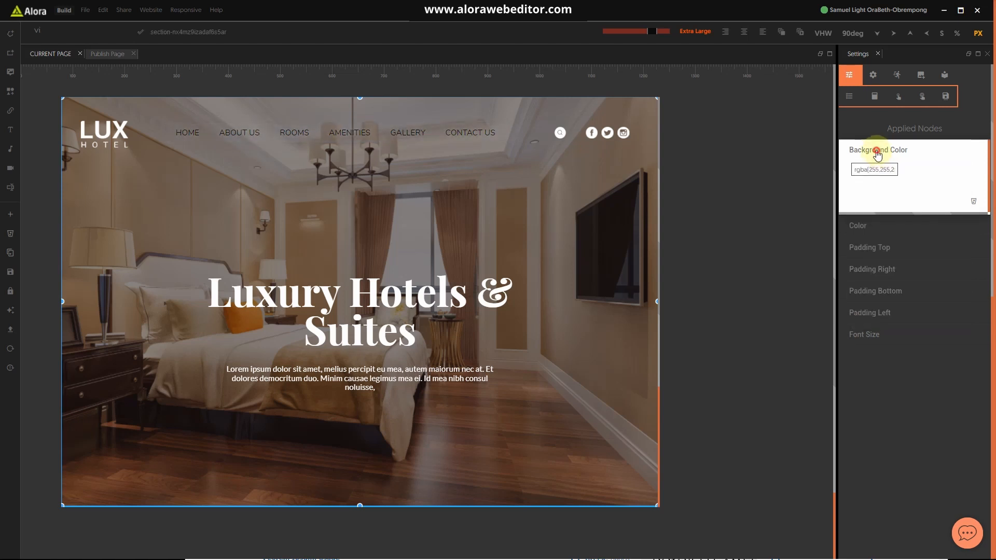
click(874, 156)
Set the text color of the navigation menu links to white
click(863, 174)
click(874, 191)
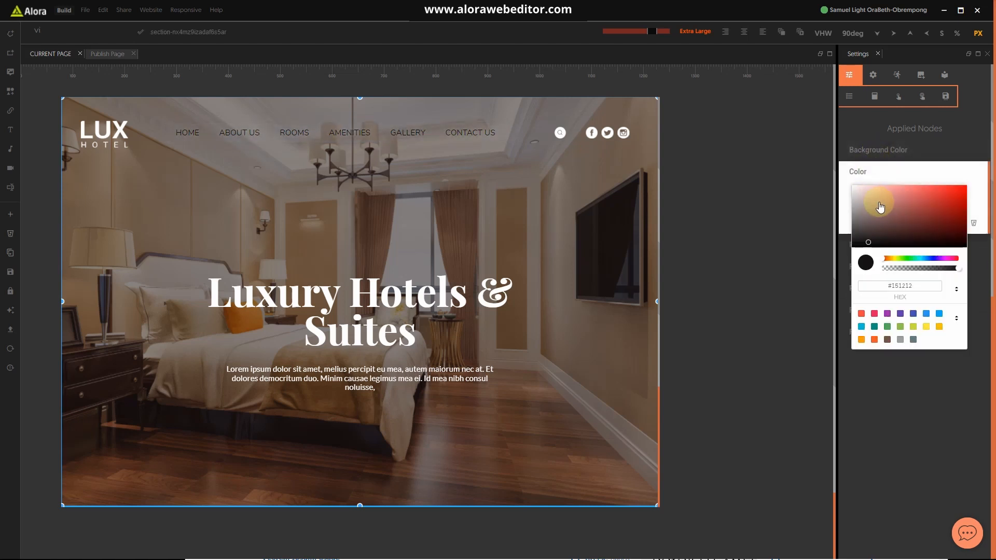
click(864, 176)
click(861, 173)
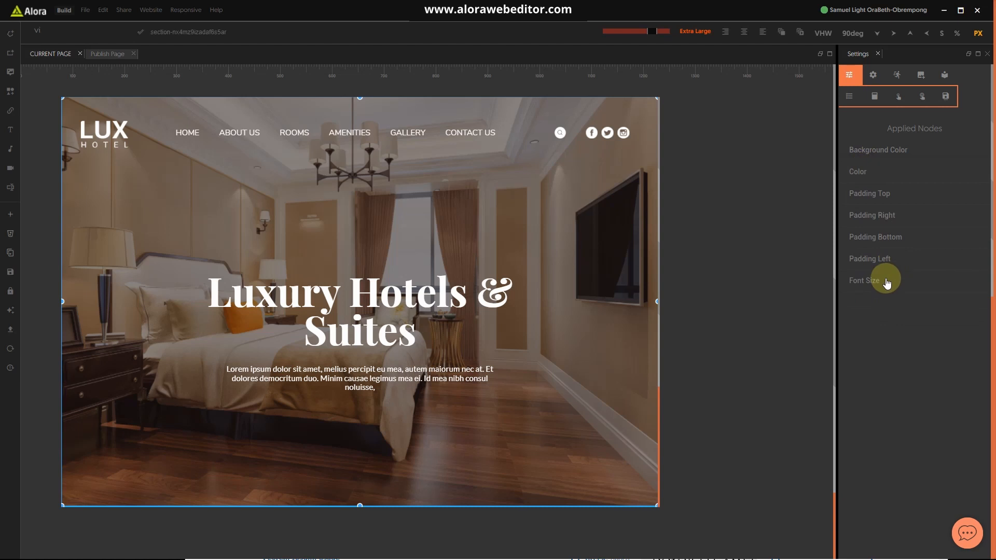
Check the menu text in the reference image Hotel website.jpg, return to Alora and set the navigation links' font size to 18 px
click(881, 282)
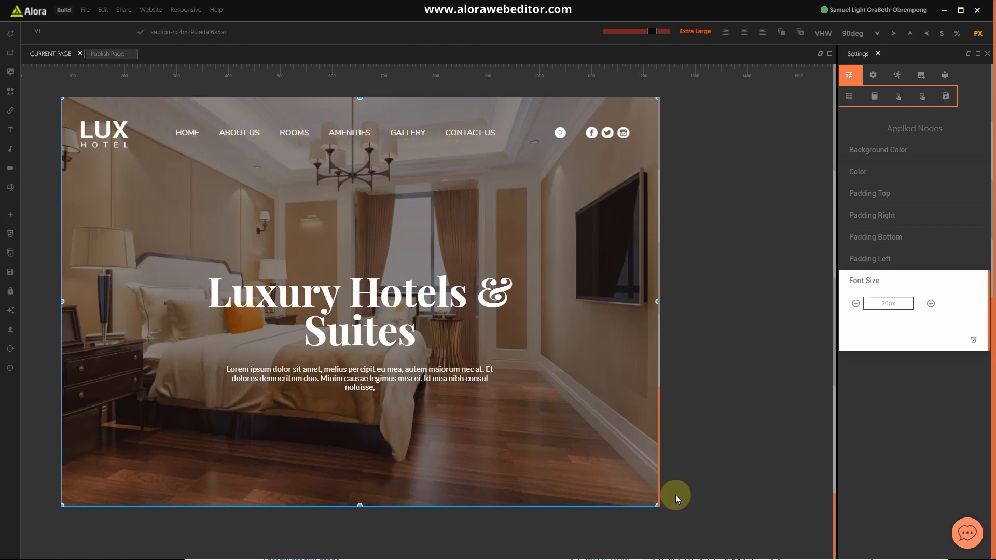
key(super)
click(624, 556)
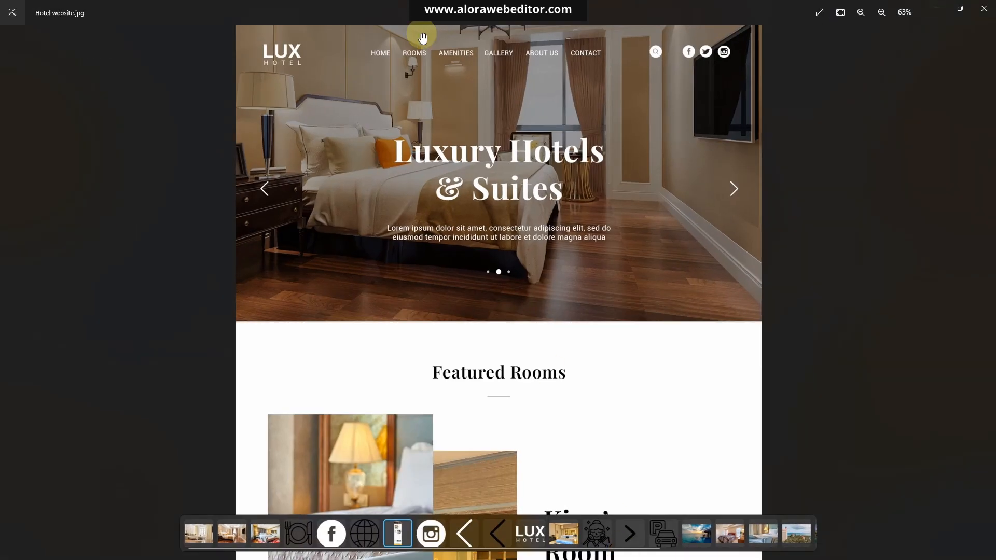
click(936, 11)
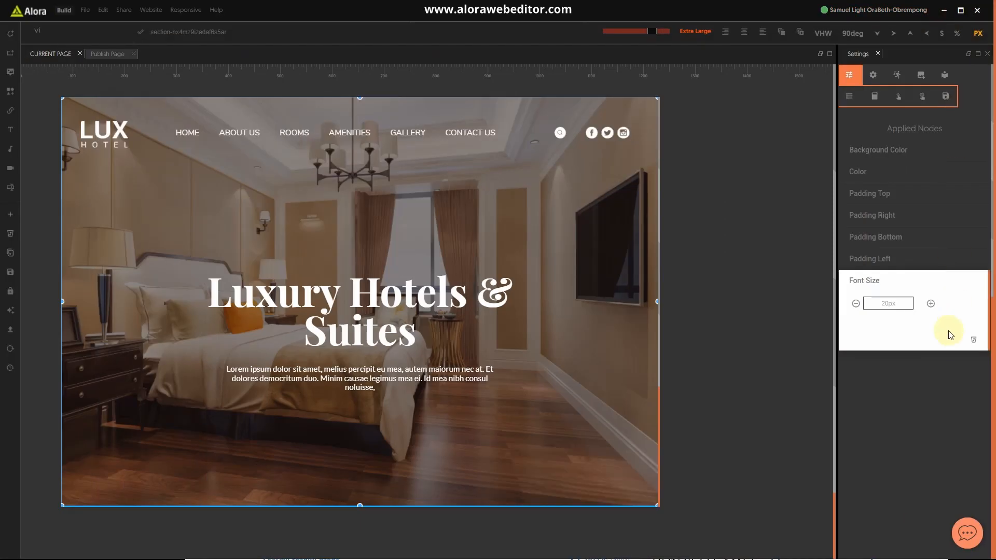
click(899, 303)
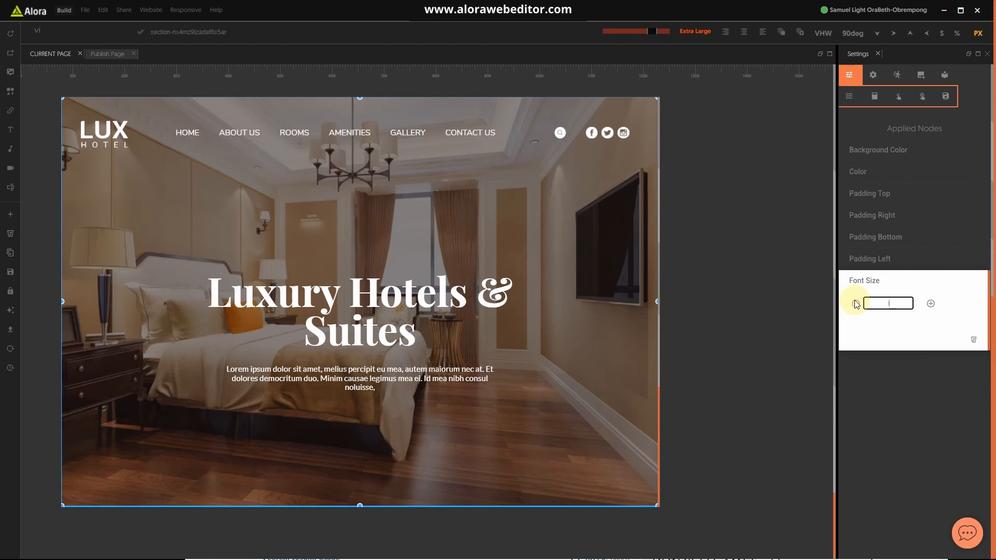
text(18)
key(Return)
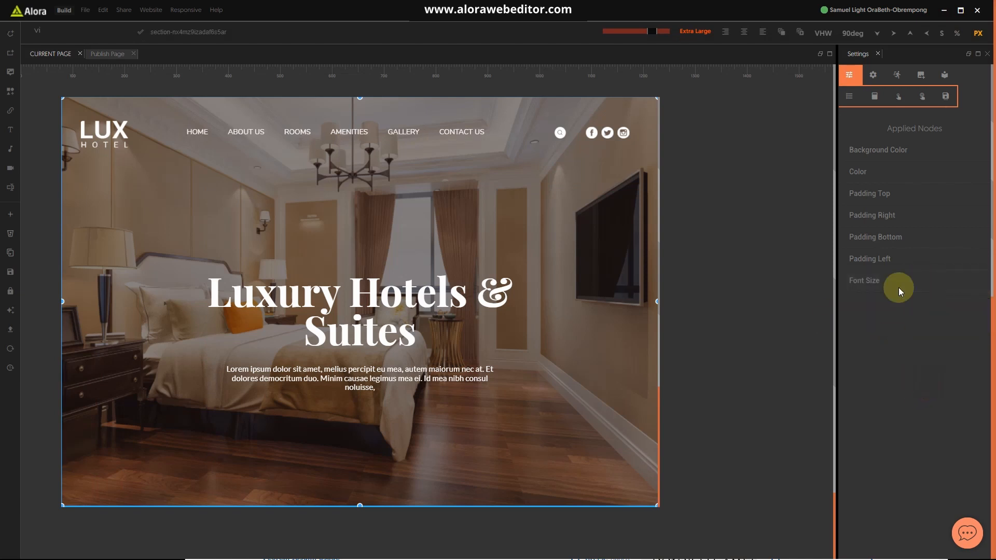
Set the right padding and the left padding of the navigation links to 12 px each
click(882, 237)
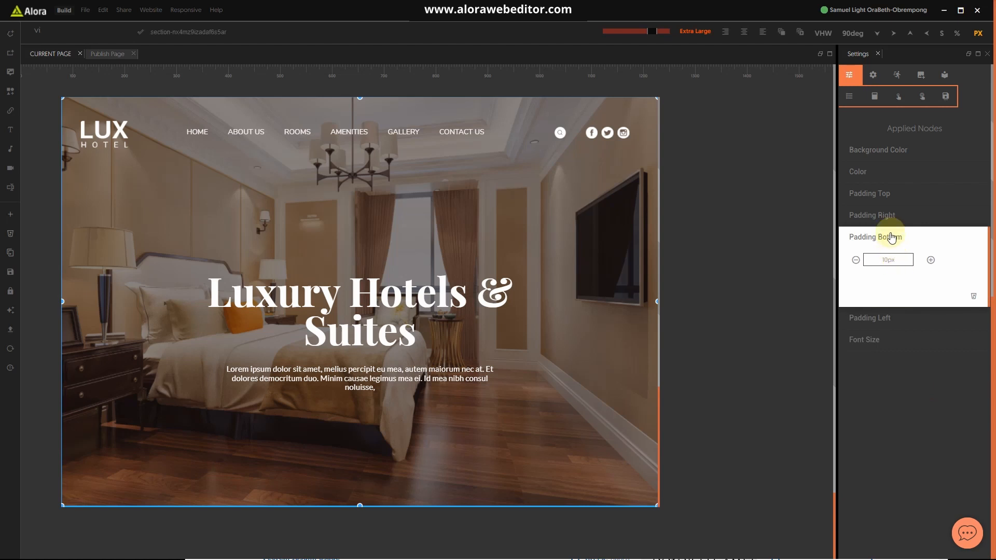
click(893, 216)
click(895, 238)
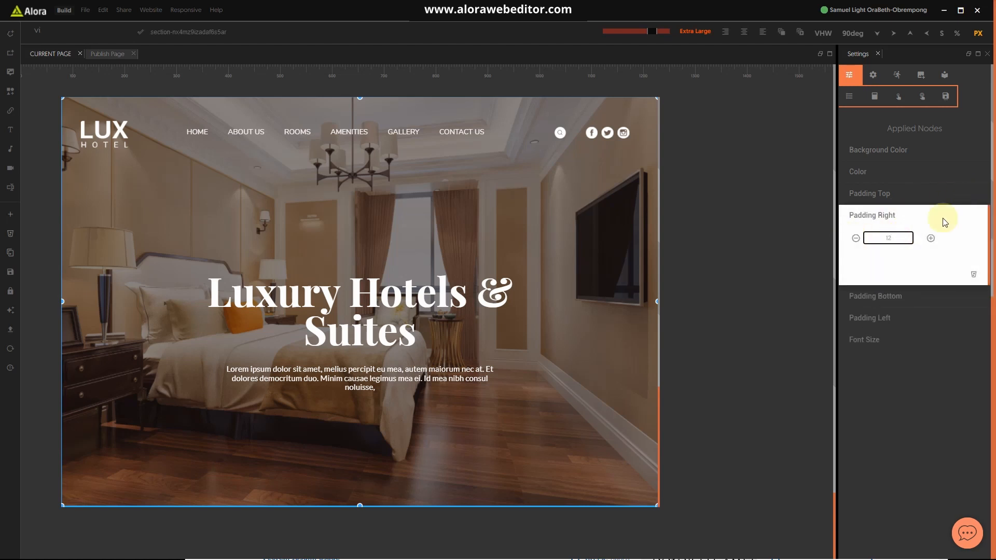
click(901, 211)
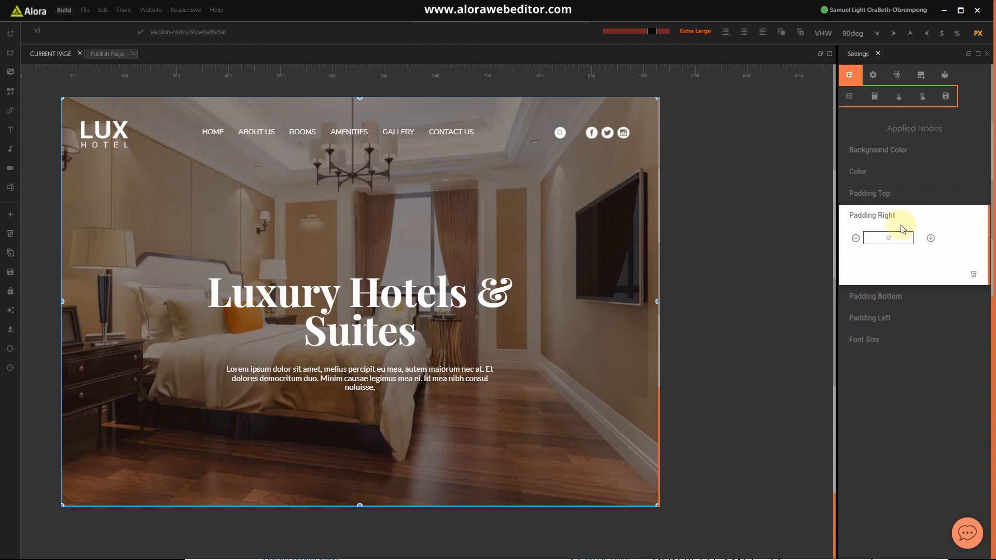
click(890, 214)
click(887, 260)
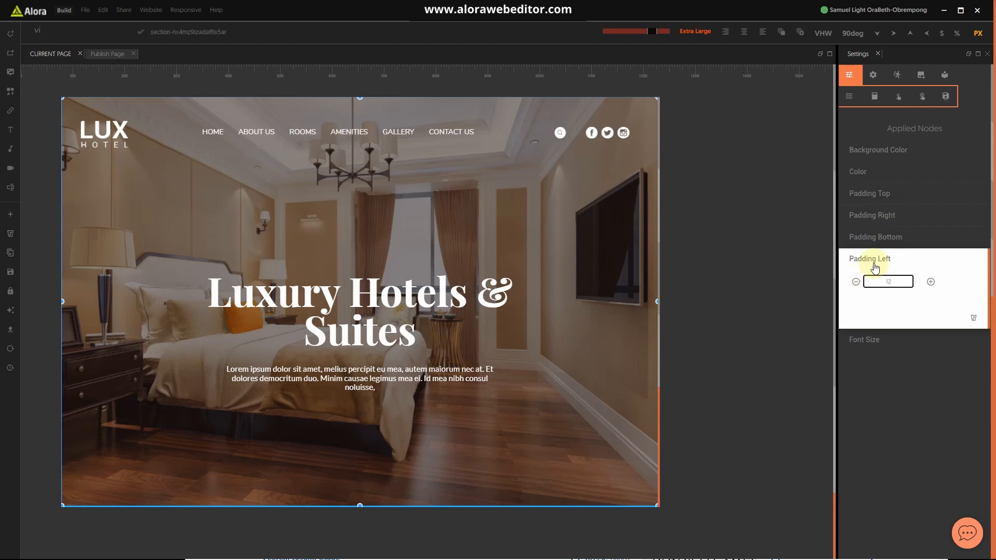
click(887, 259)
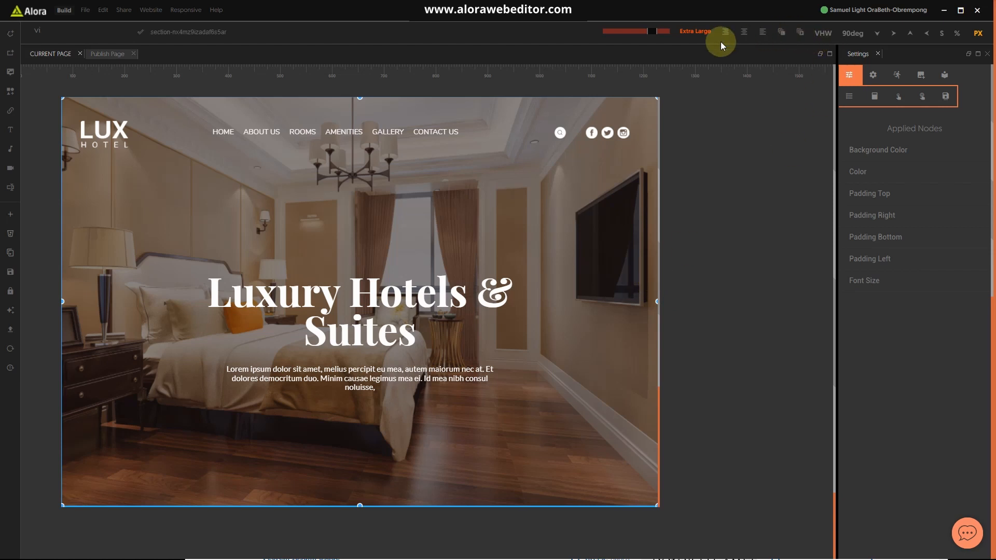
Switch the navigation menu to its Link Hover node and set the hover background color to a bright yellow-green
drag(659, 35, 693, 32)
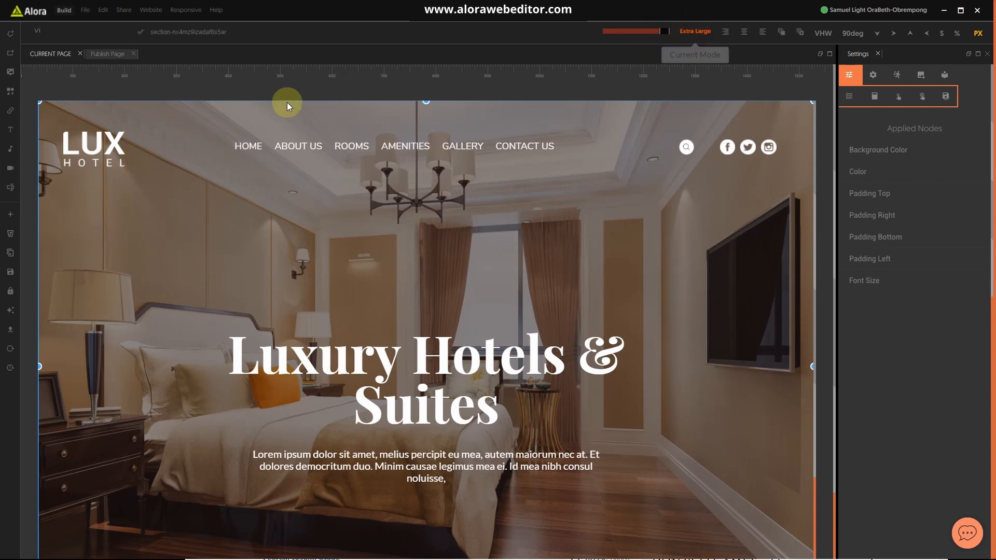
drag(667, 35, 655, 32)
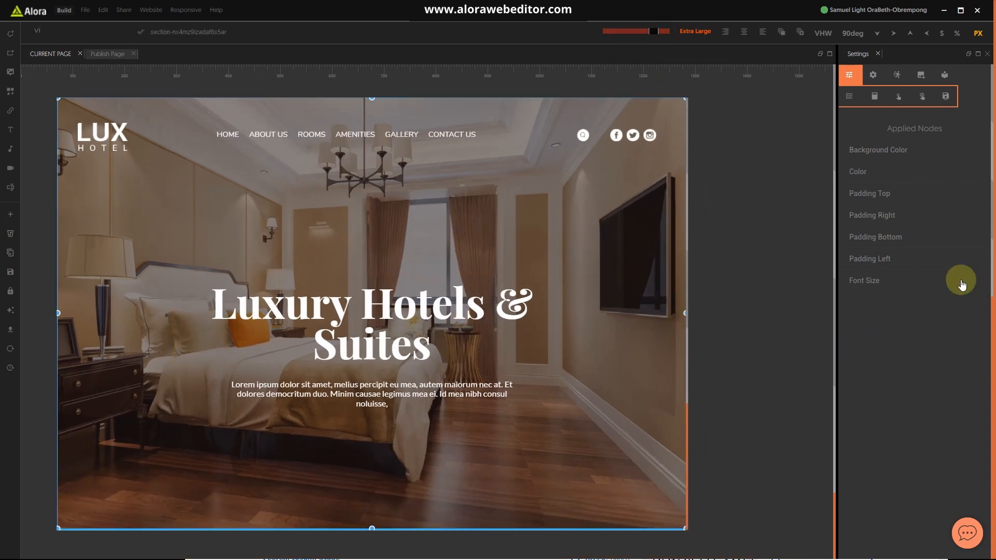
click(851, 96)
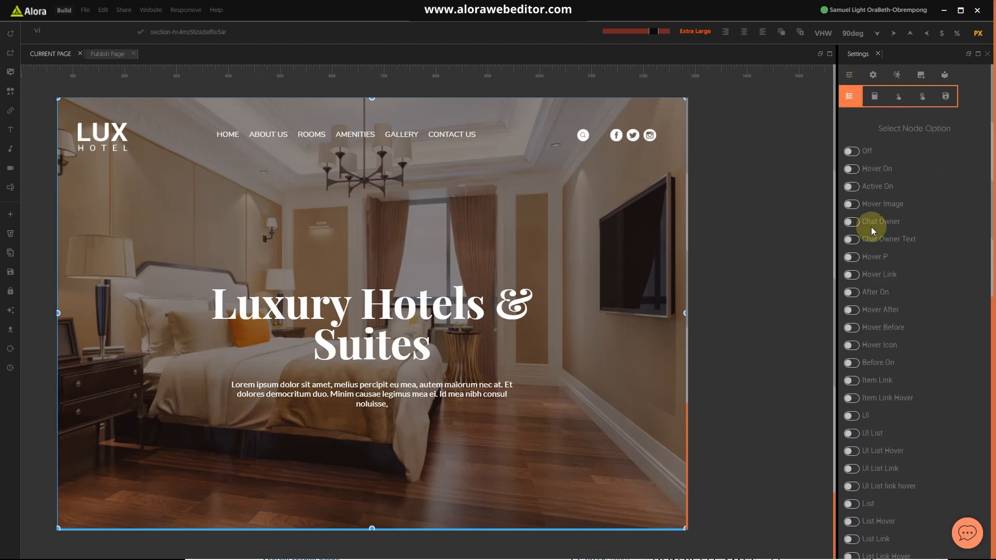
scroll(898, 390, down, 5)
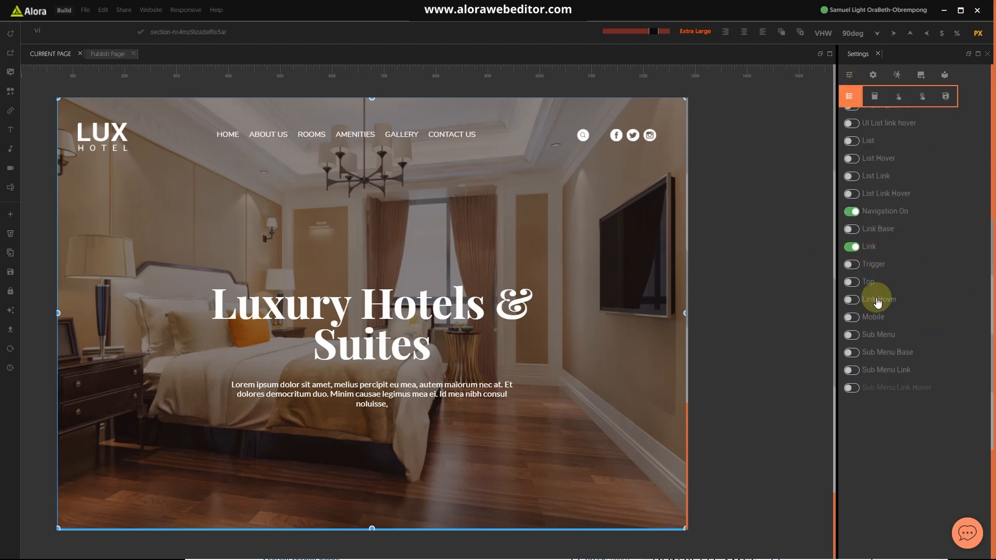
click(855, 301)
click(849, 76)
click(863, 149)
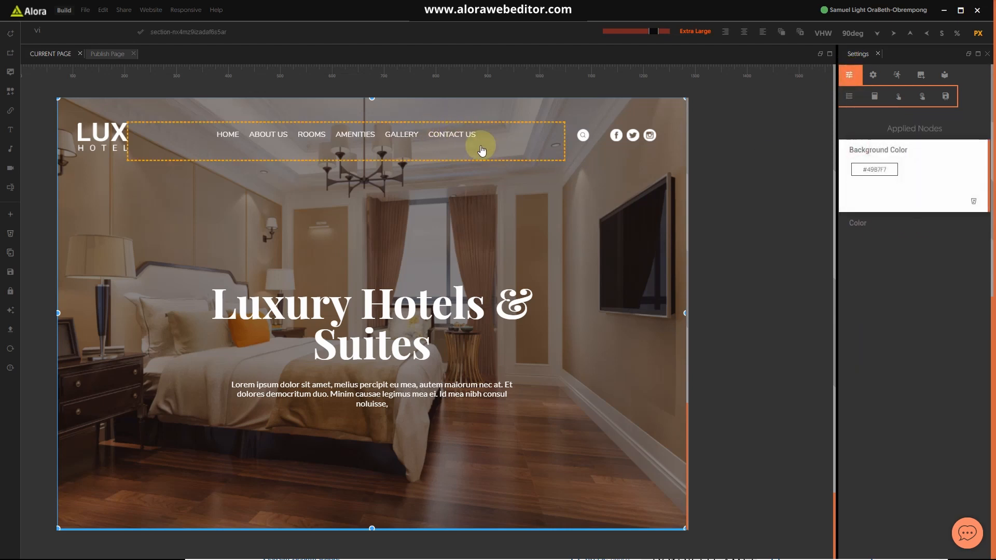
click(872, 173)
drag(907, 238, 900, 238)
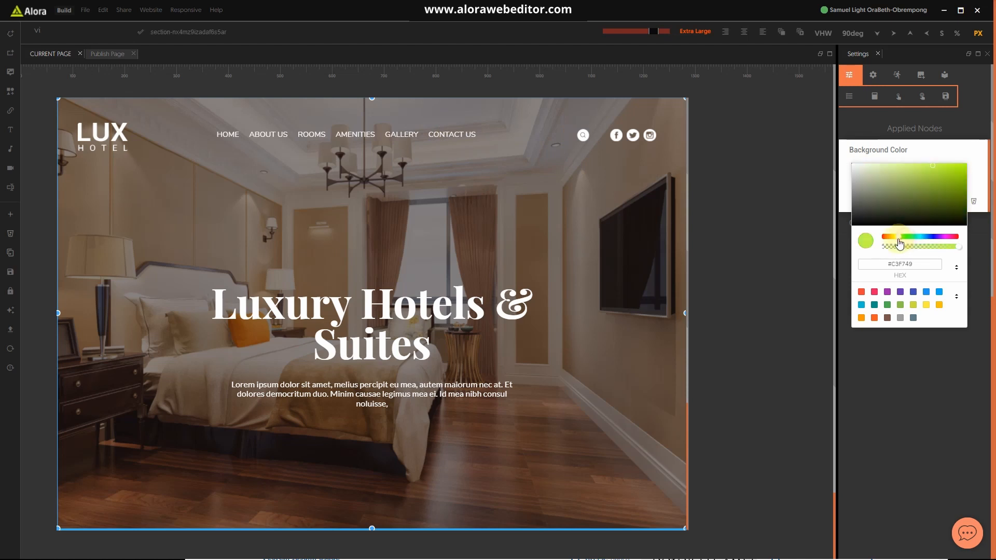
mouse_move(941, 179)
mouse_down()
mouse_move(958, 171)
mouse_move(932, 180)
mouse_move(965, 173)
mouse_up()
click(938, 158)
click(925, 148)
Set the Link Hover text color of the navigation links to near-black and save the page
click(860, 173)
click(872, 190)
drag(874, 200, 855, 245)
click(873, 165)
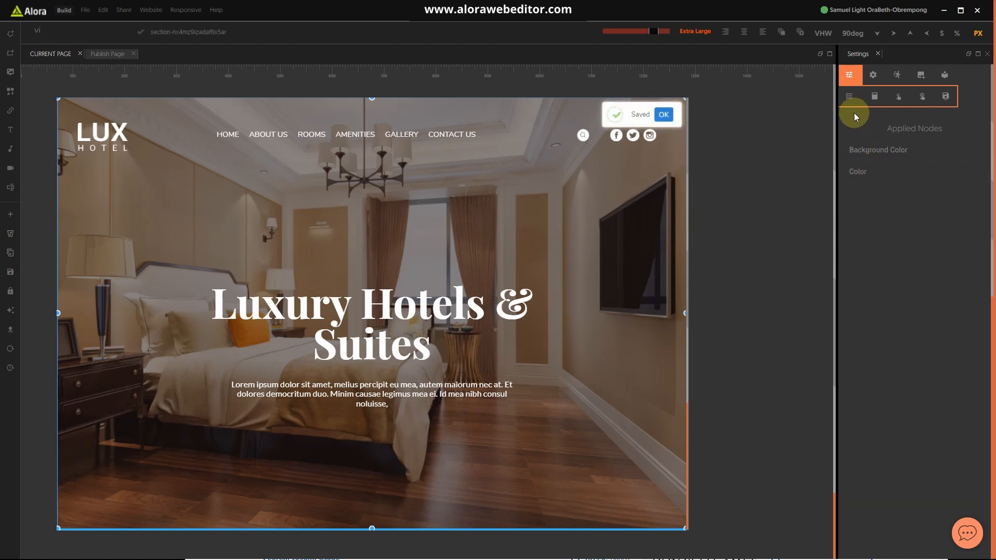
Turn the Link Hover node selection off and reload the page
click(849, 96)
click(850, 151)
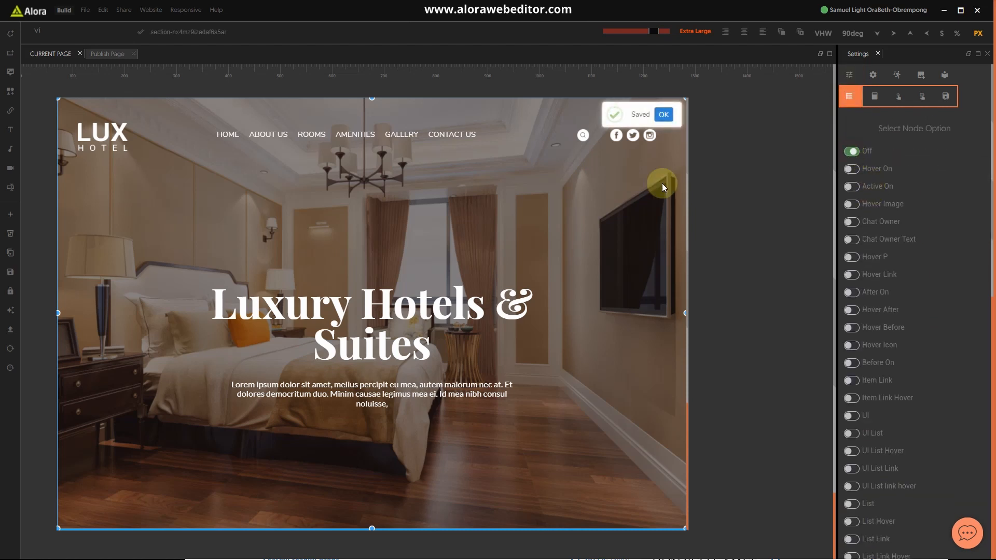
click(10, 349)
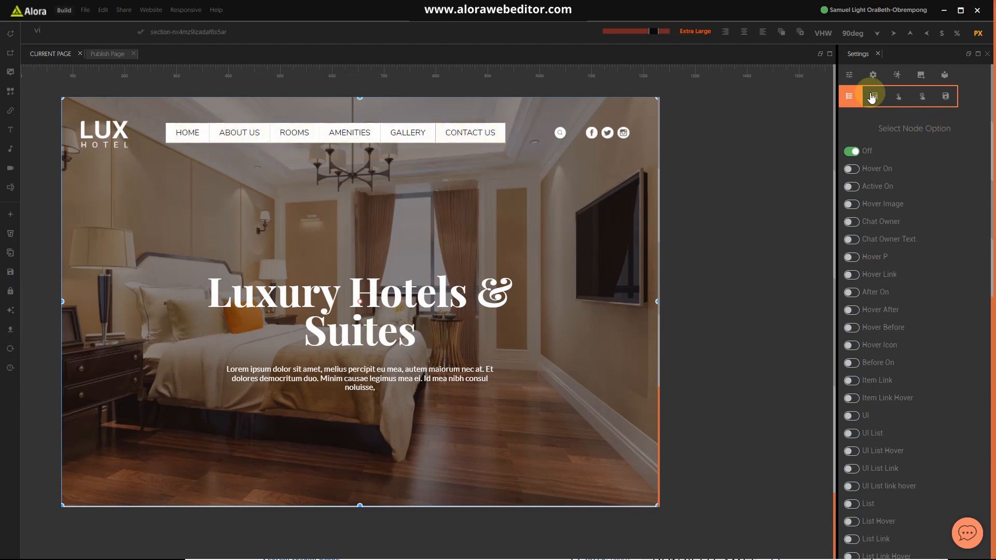
Enable the Navigation On and Link node options for the navigation menu and open the Link node's applied settings
click(852, 77)
click(849, 98)
scroll(882, 272, down, 5)
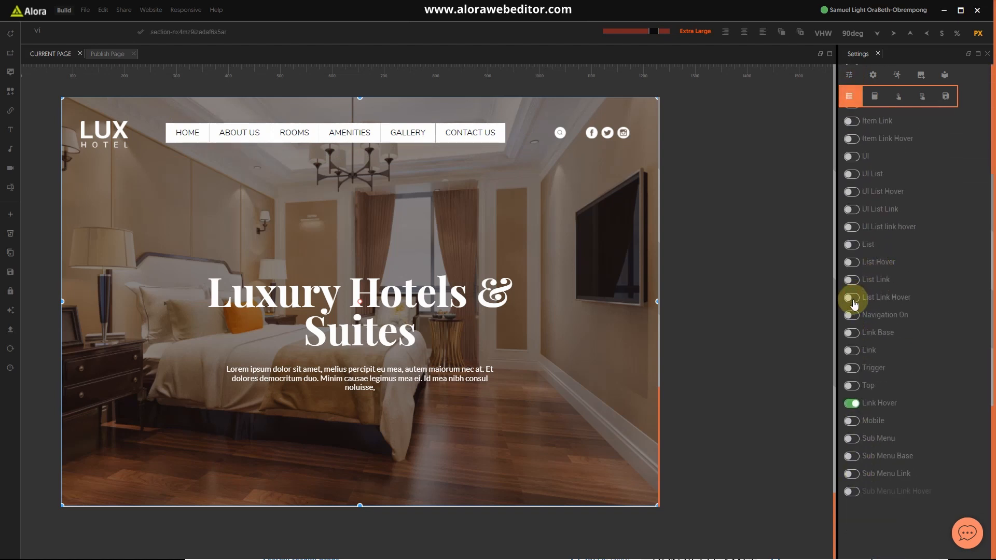
click(851, 317)
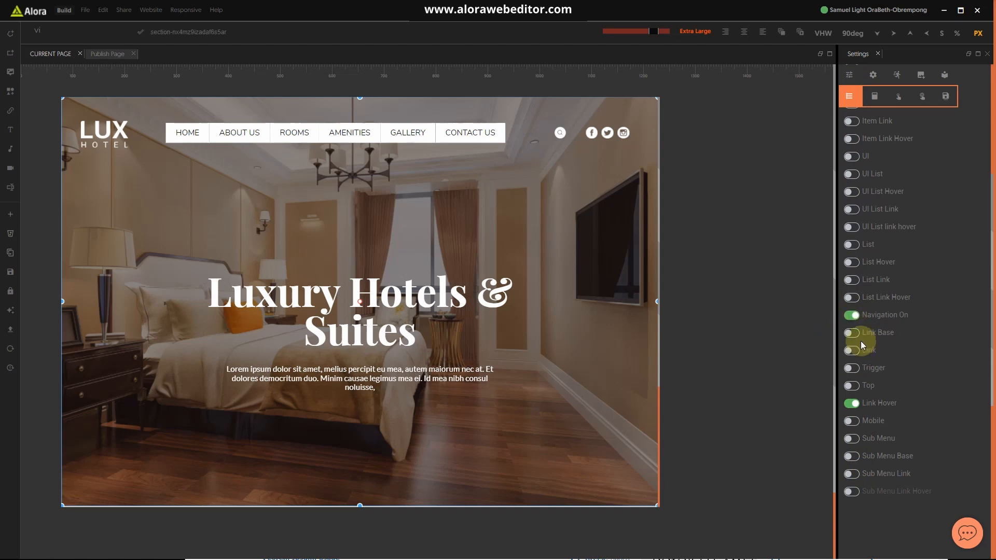
scroll(922, 361, up, 4)
scroll(920, 361, down, 5)
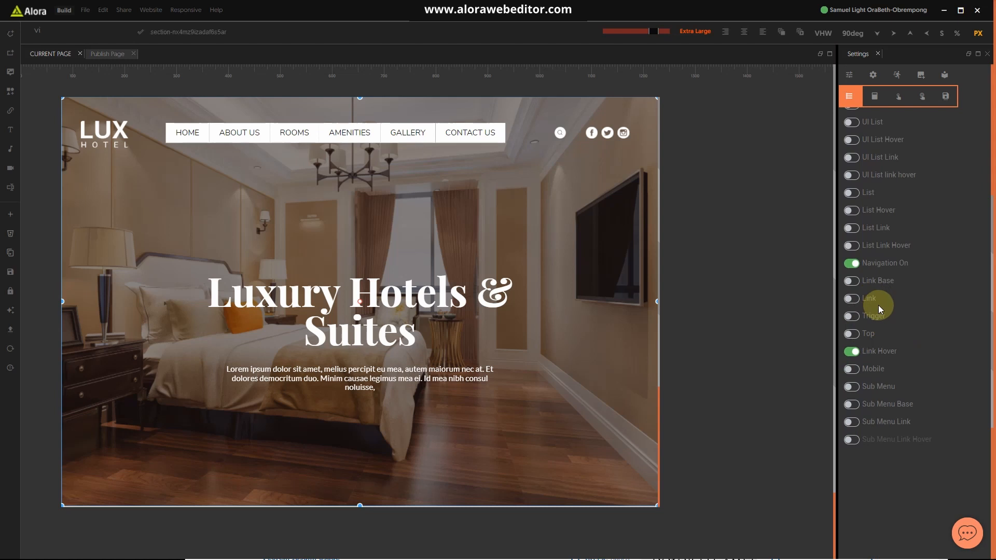
click(851, 298)
click(849, 75)
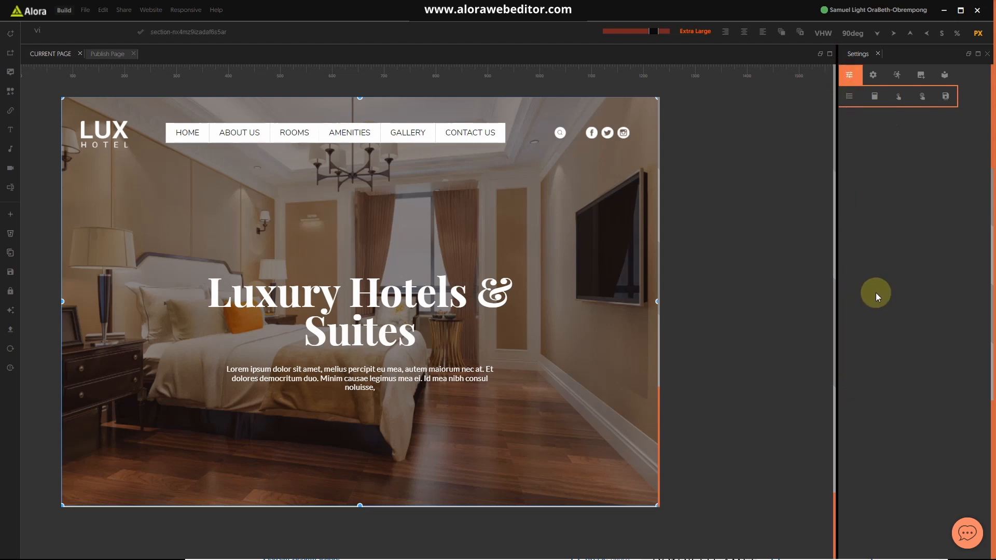
Set the left padding and the right padding of the navigation links to 12 px each
click(878, 237)
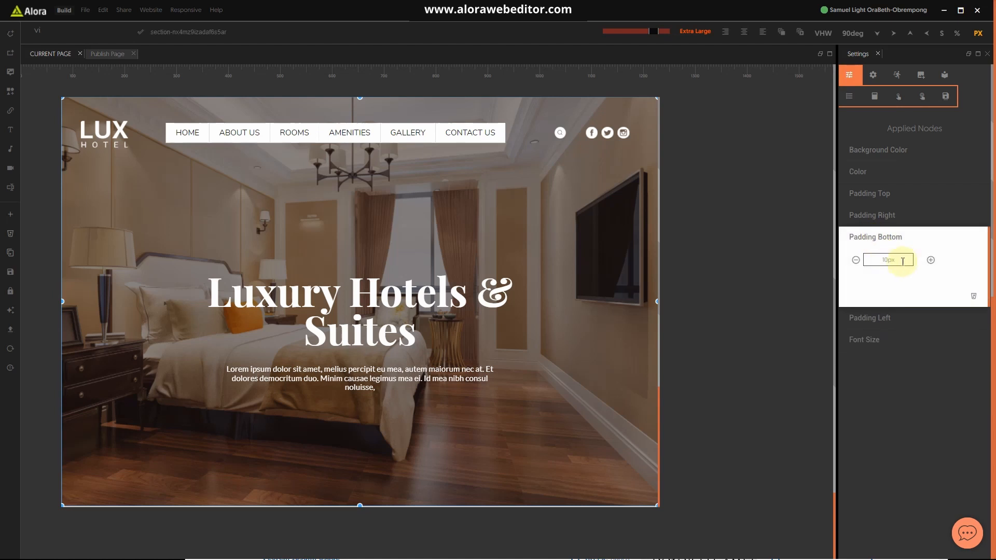
click(871, 318)
double_click(888, 281)
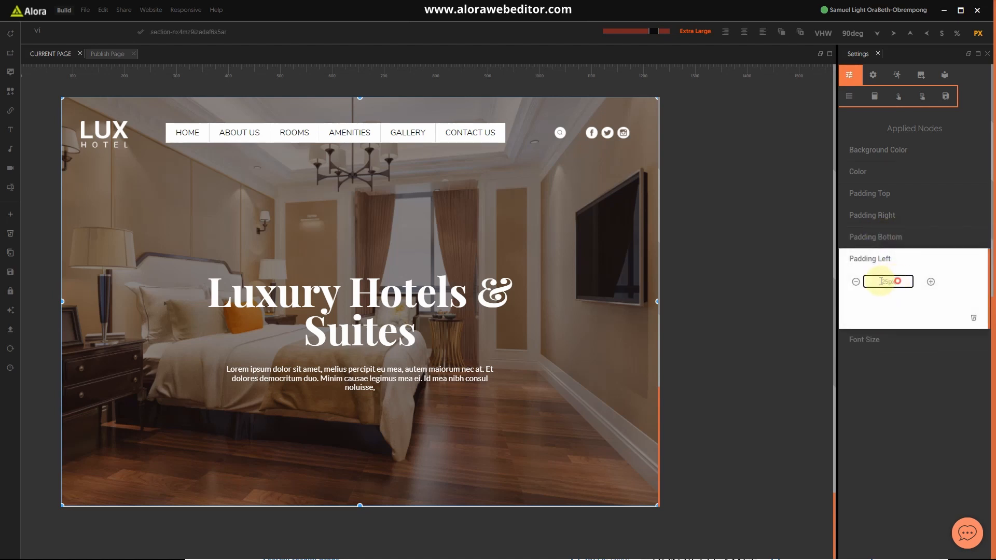
key(BackSpace)
click(876, 261)
click(877, 217)
drag(901, 239, 884, 237)
text(12)
click(866, 216)
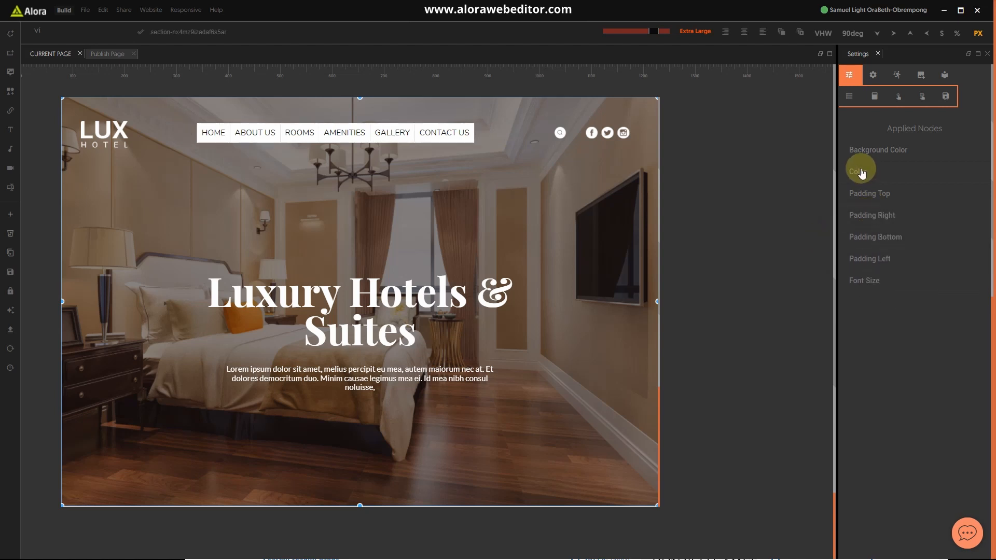
Set the text color of the navigation links to near-white #FDFBFB
click(858, 173)
click(865, 185)
drag(864, 182, 853, 187)
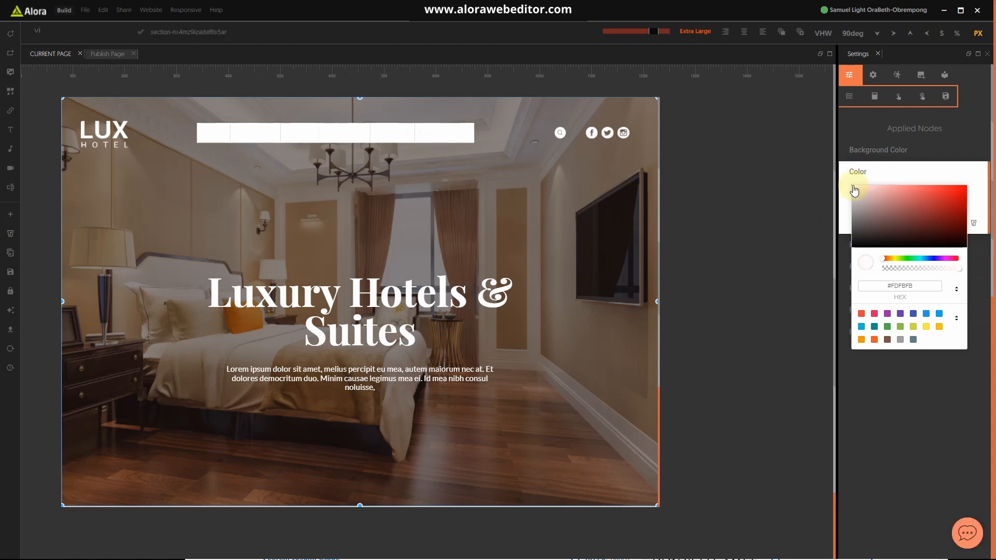
Make the background color of the navigation links transparent and save the page
click(877, 149)
click(882, 169)
drag(885, 183, 857, 177)
drag(952, 247, 878, 248)
click(890, 154)
click(892, 177)
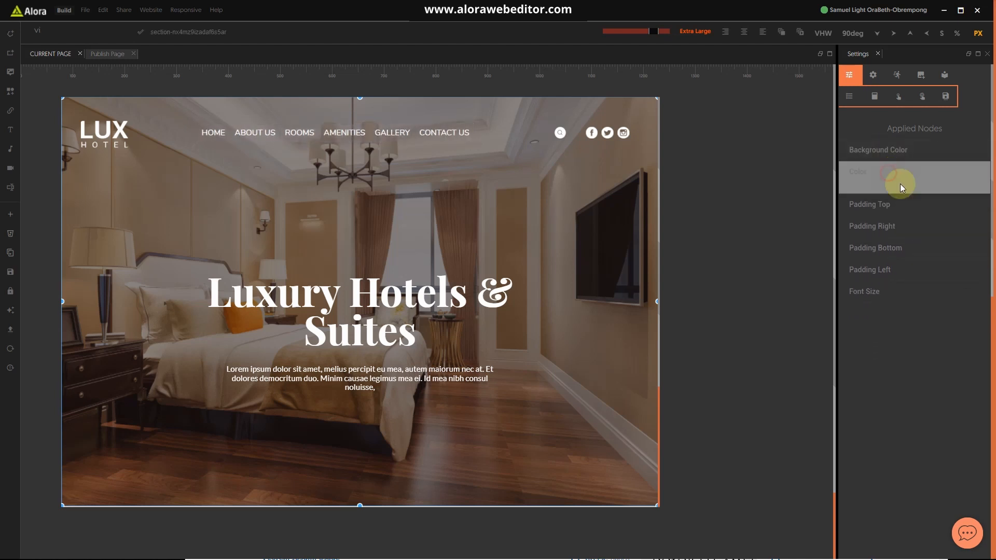
key(ctrl+s)
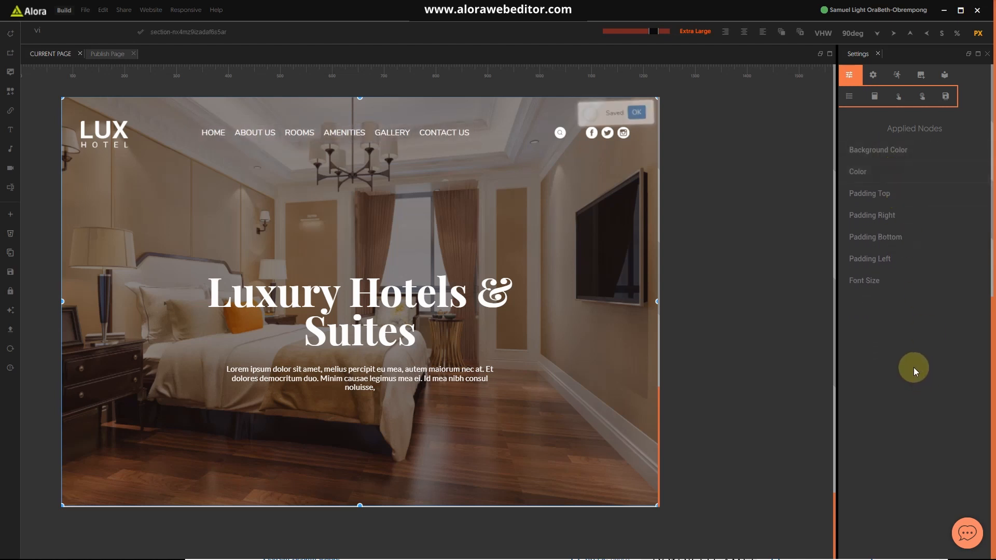
Set the node option to Off and reload the page to check the saved navigation styling
click(849, 95)
click(851, 150)
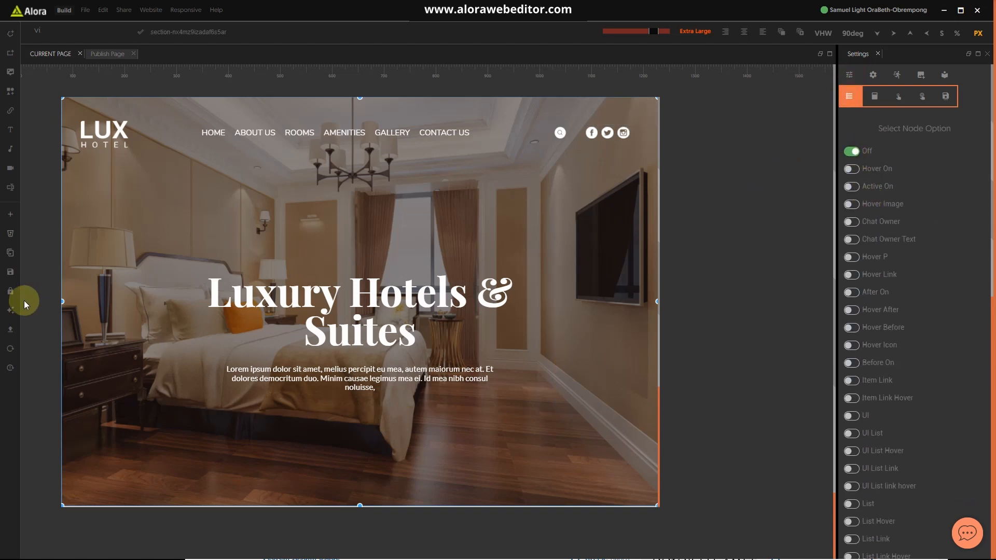
click(10, 348)
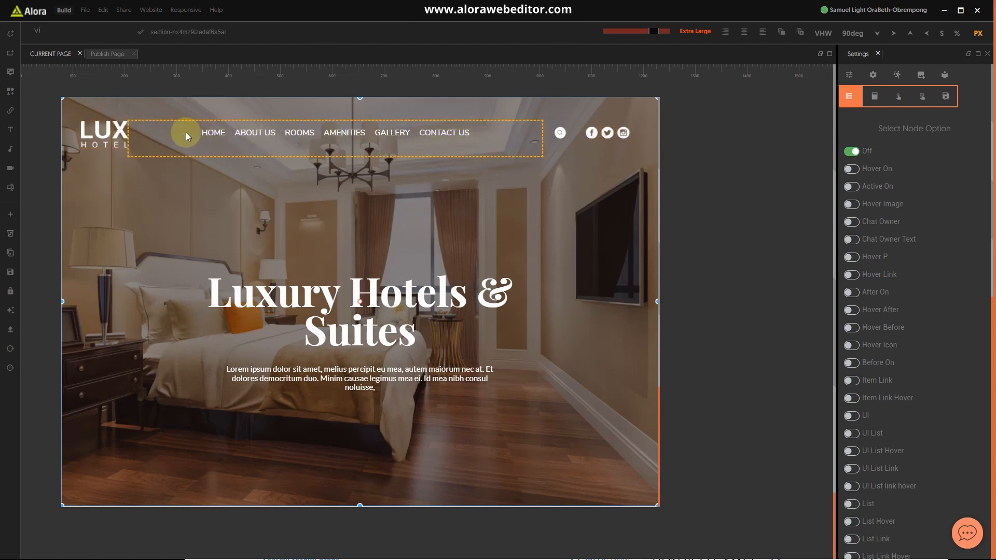
Examine the hero section with its header, heading and paragraph, and the empty section below it
scroll(604, 279, down, 3)
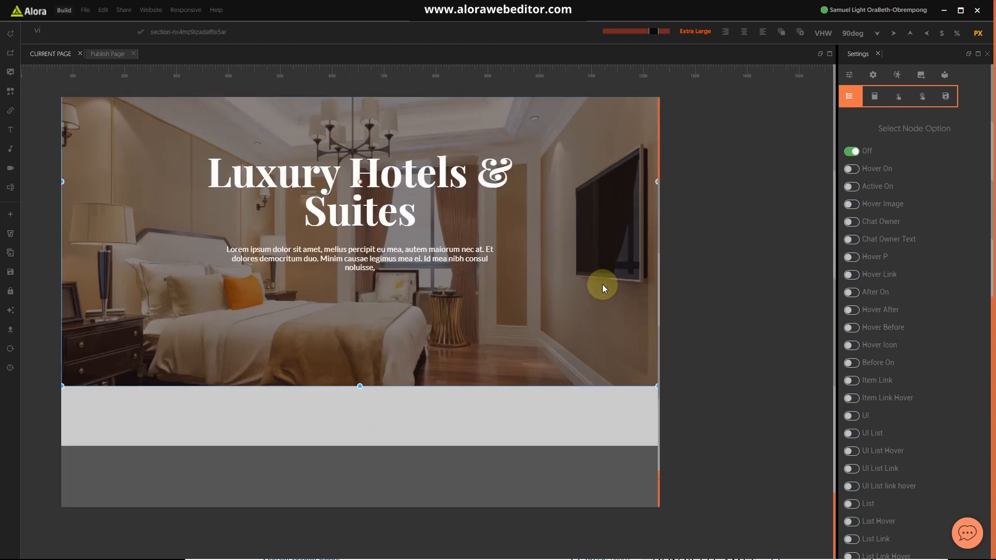
scroll(603, 284, up, 3)
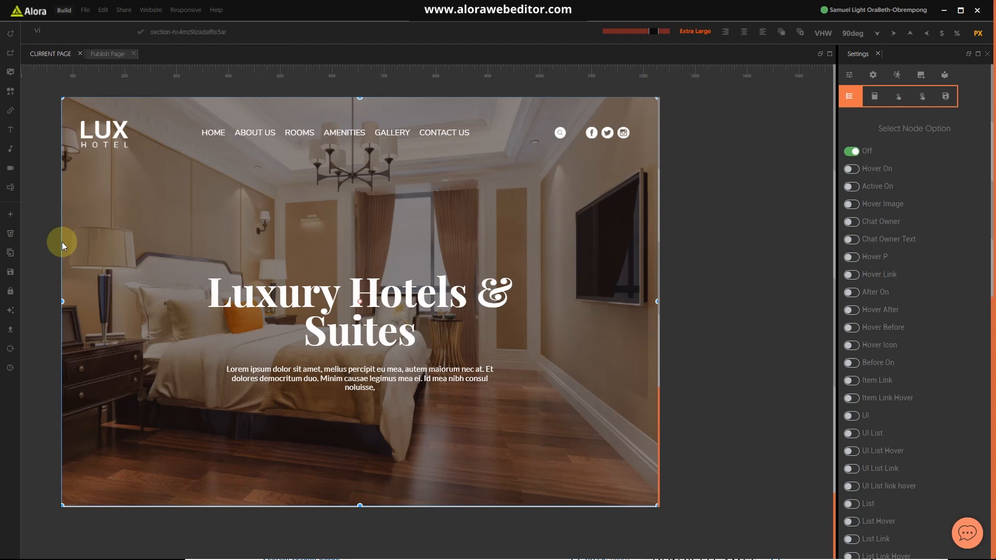
scroll(212, 317, down, 1)
scroll(212, 316, down, 2)
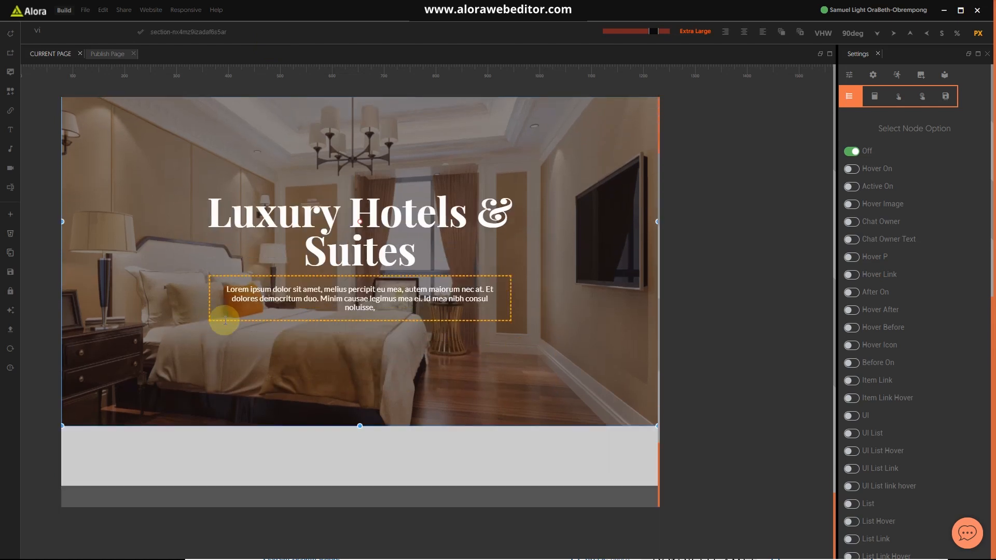
scroll(338, 357, up, 3)
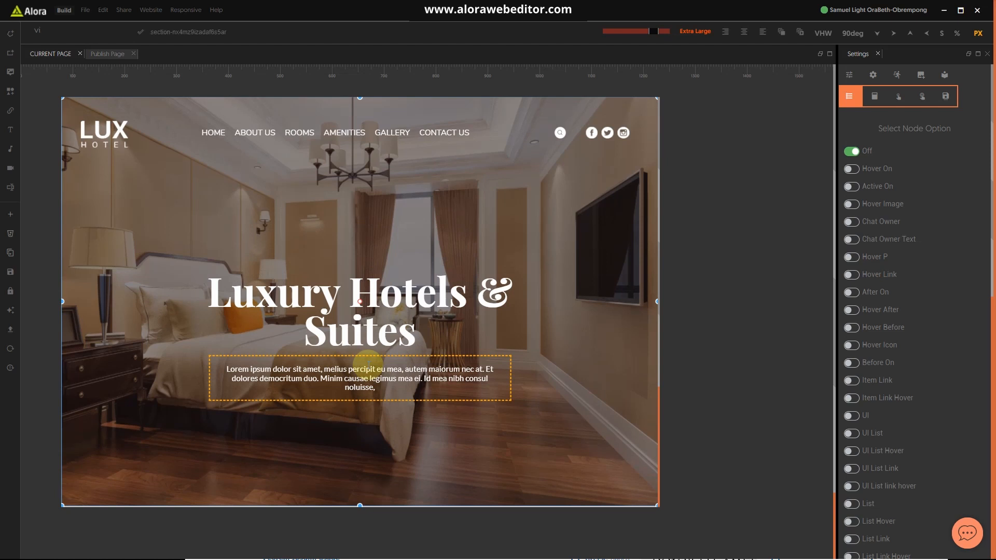
key(s)
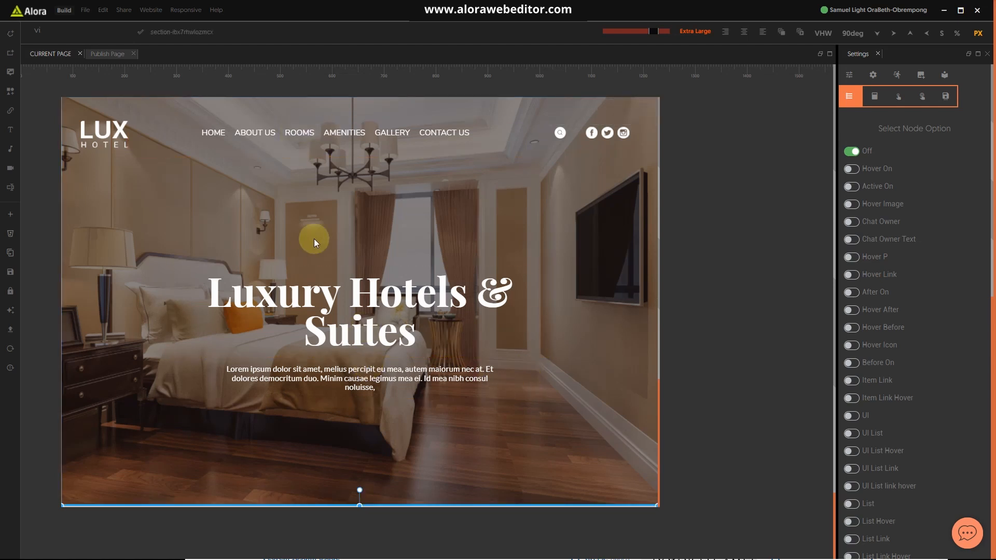
click(605, 460)
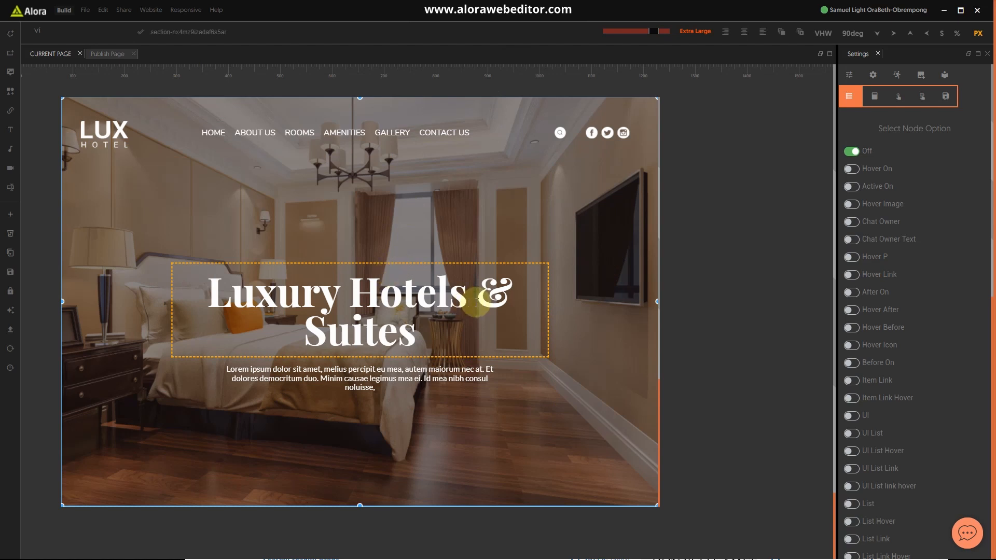
scroll(446, 278, down, 2)
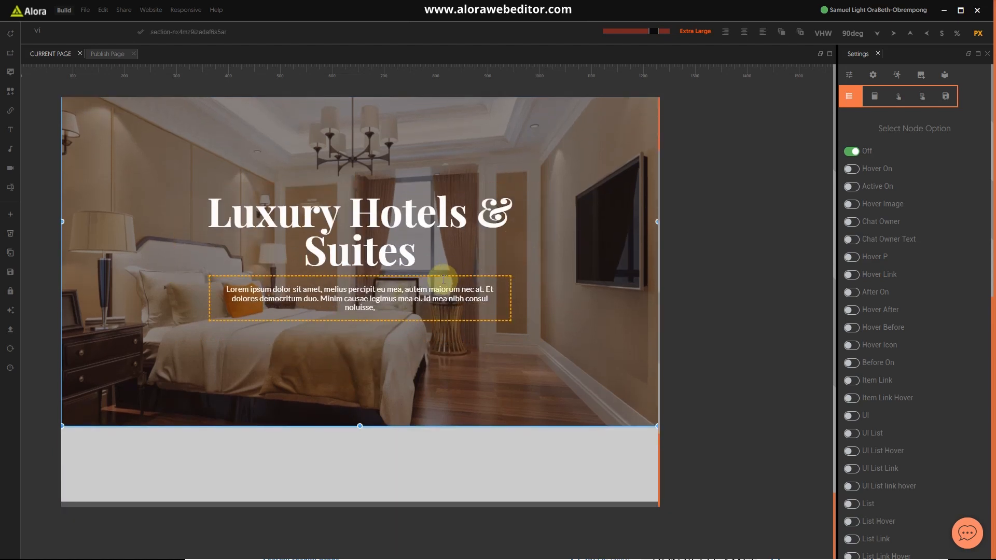
scroll(409, 352, up, 2)
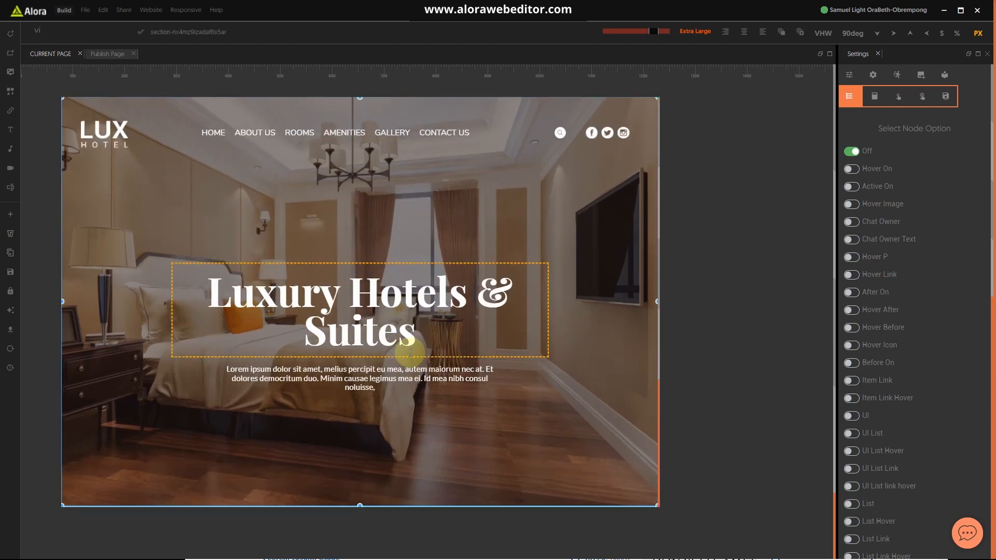
scroll(411, 351, down, 2)
scroll(411, 352, up, 2)
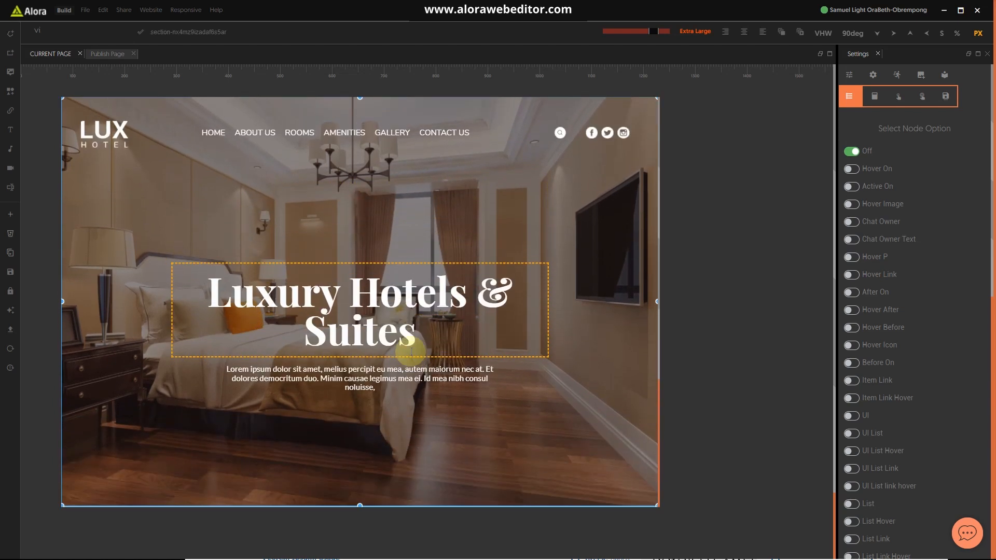